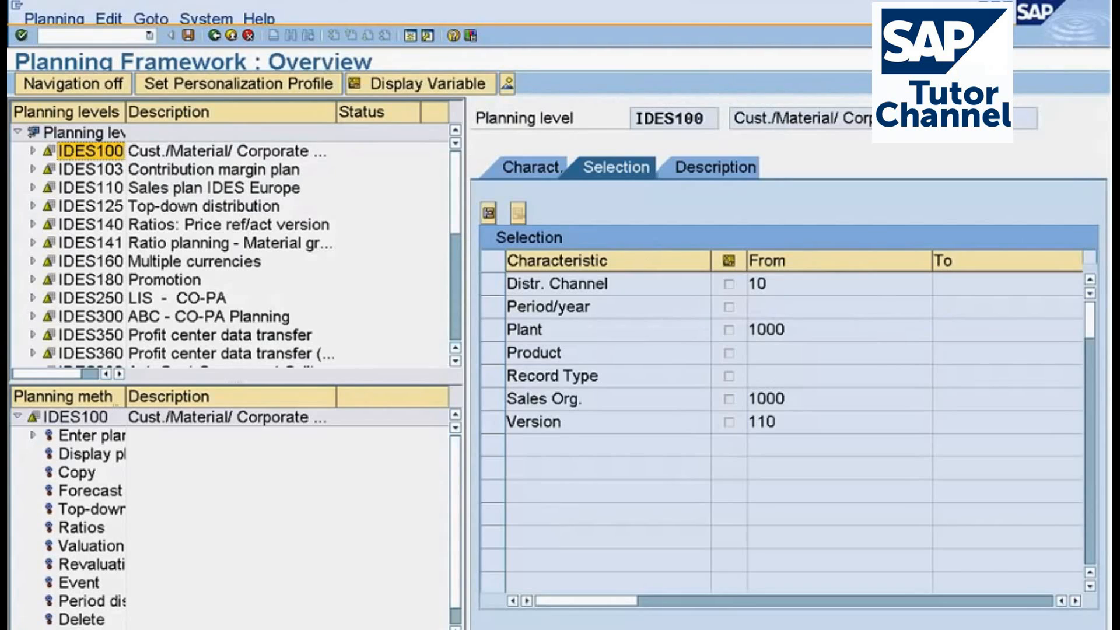
Look through the planning levels from Contribution margin plan to Top-down distribution and widen the Planning levels column.
left_click(145, 175)
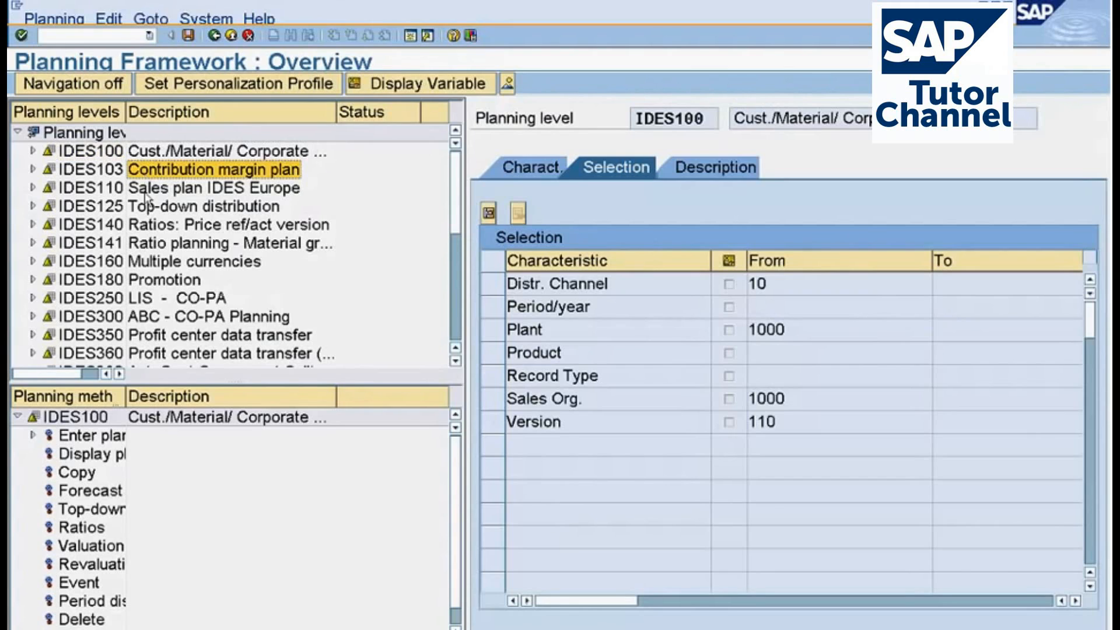
left_click(146, 192)
left_click(145, 203)
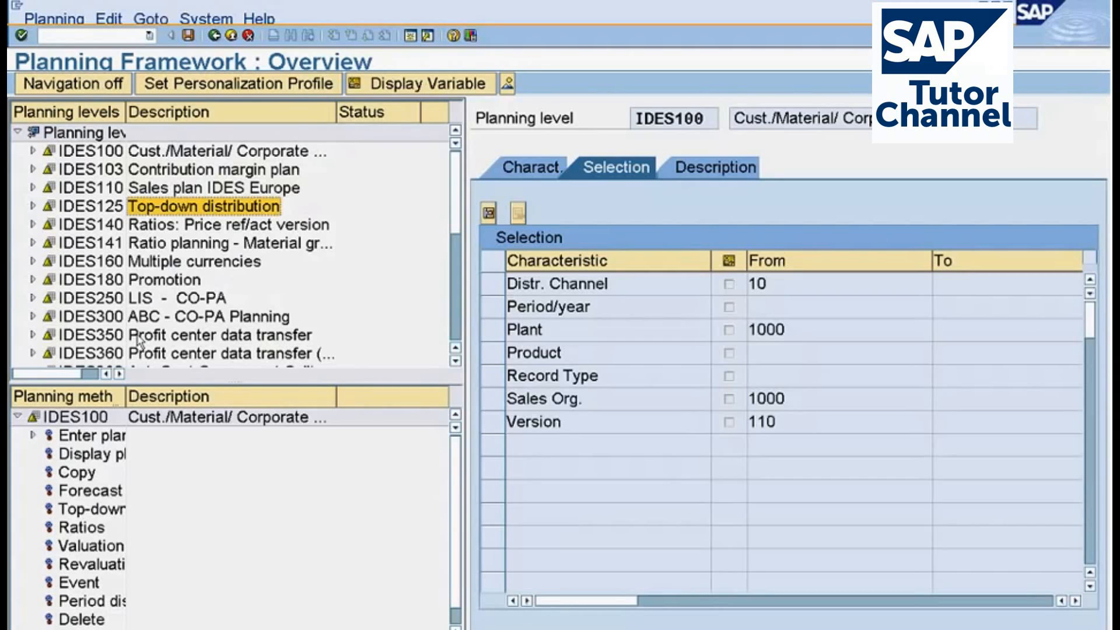
left_click_drag(125, 112, 182, 112)
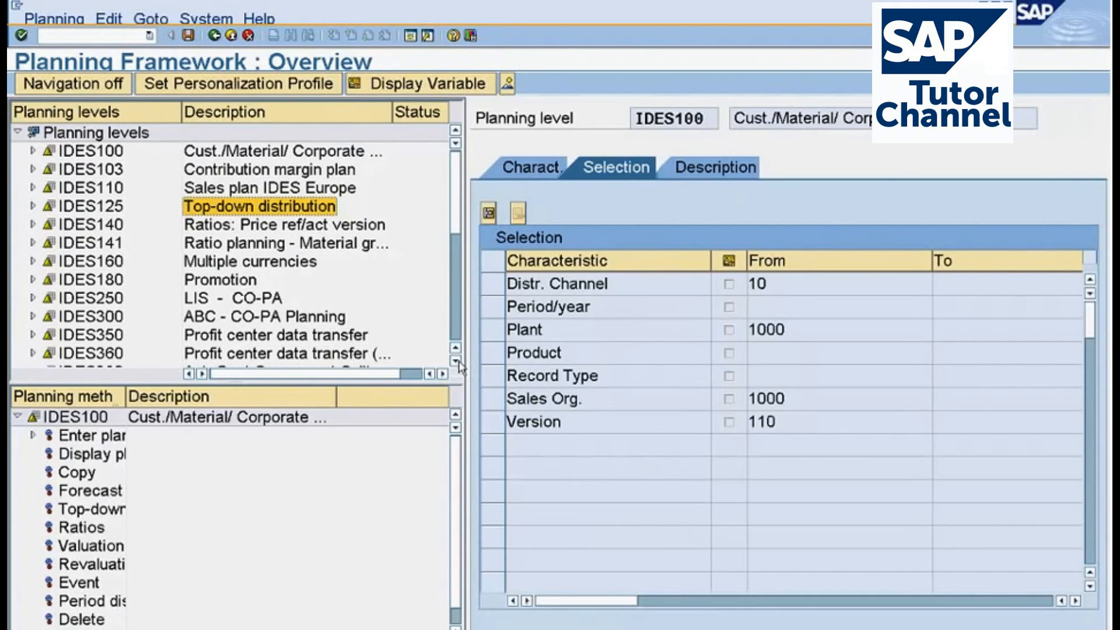
Examine planning levels IDES100 and IDES103 in the list, and the Version entry in the selection for IDES100.
left_click(87, 172)
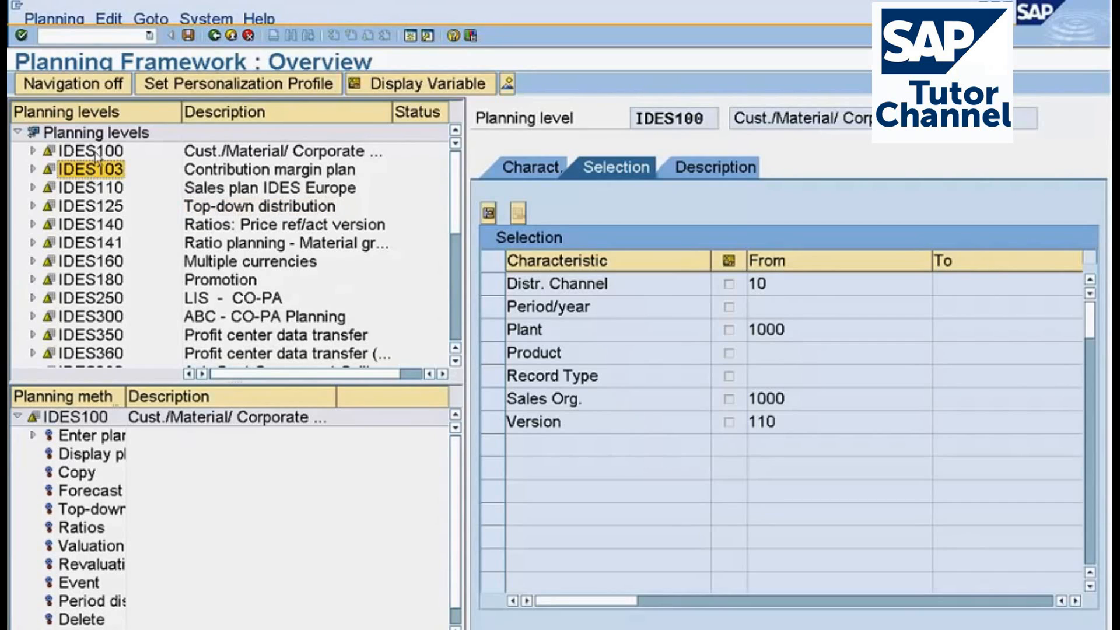
left_click(97, 153)
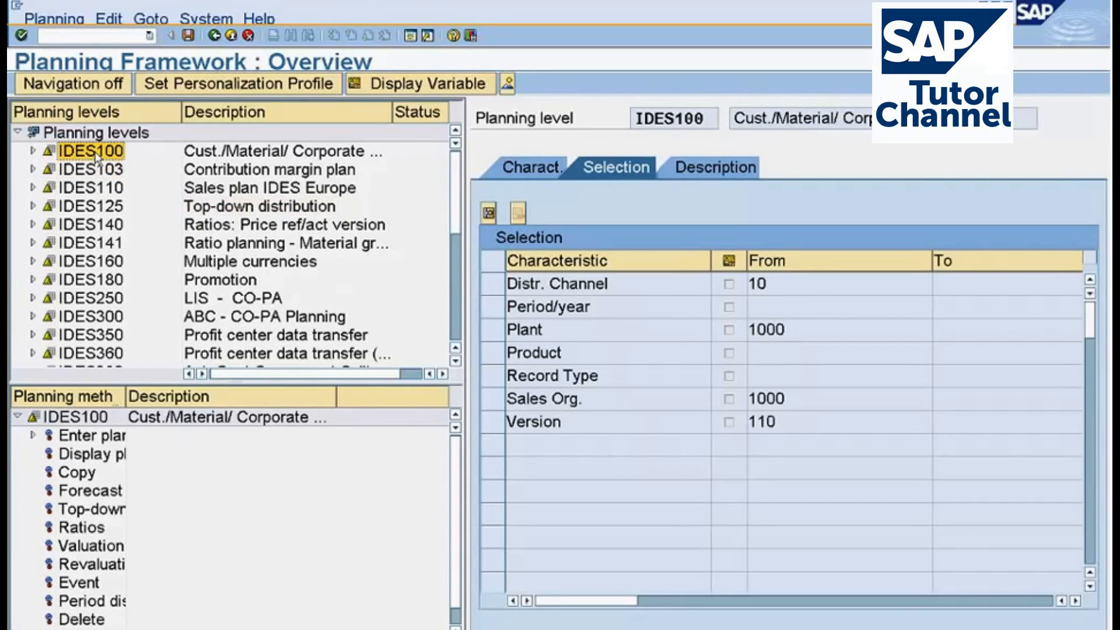
left_click(102, 178)
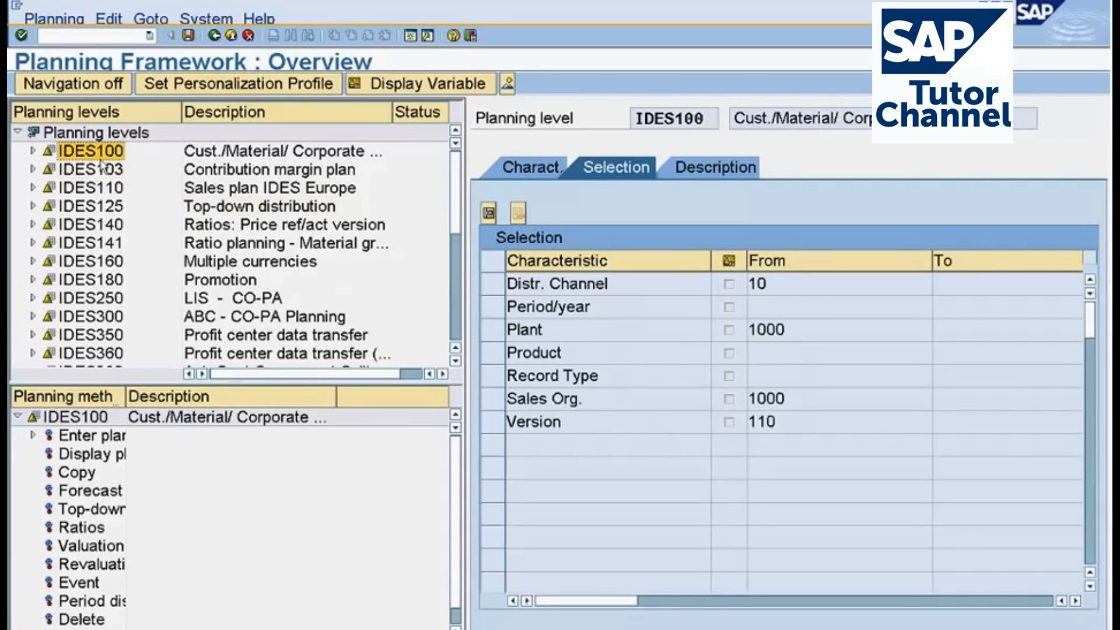
left_click(104, 177)
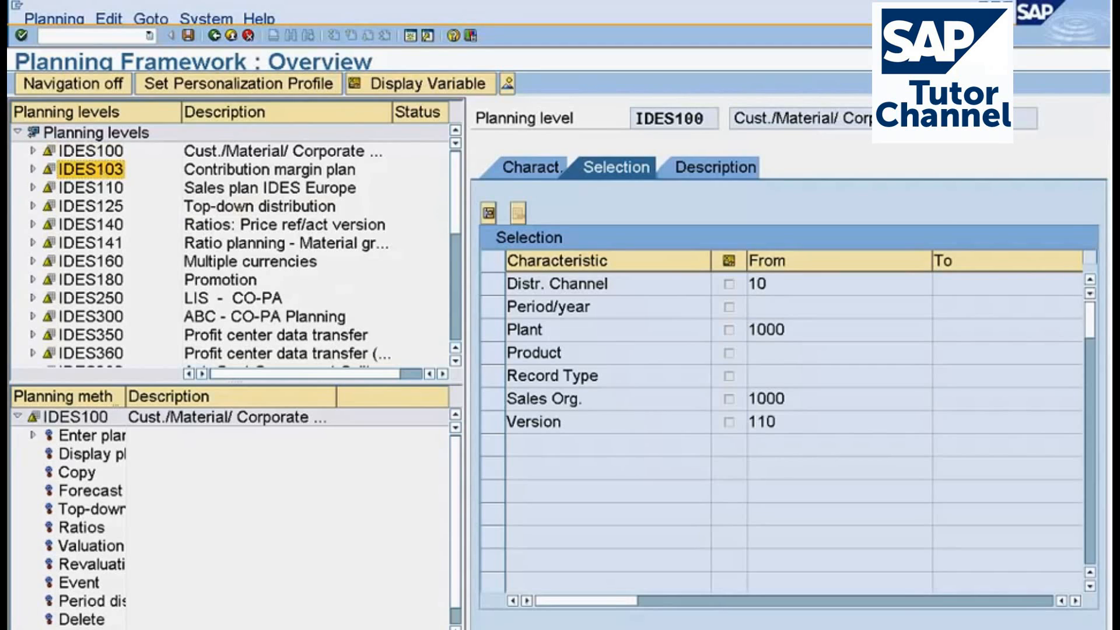
left_click(744, 413)
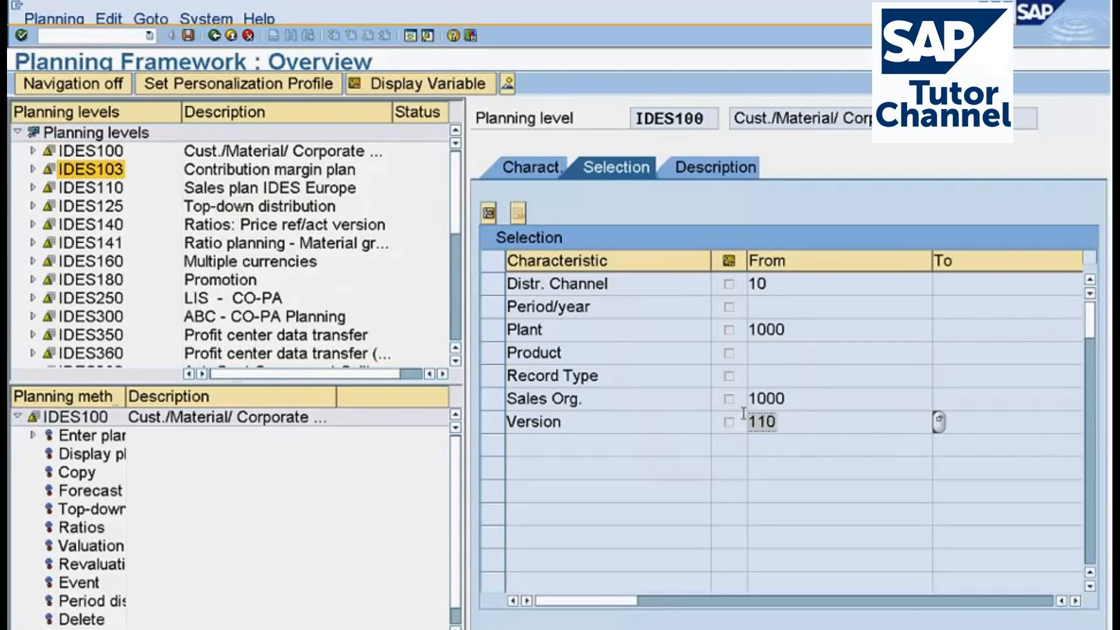
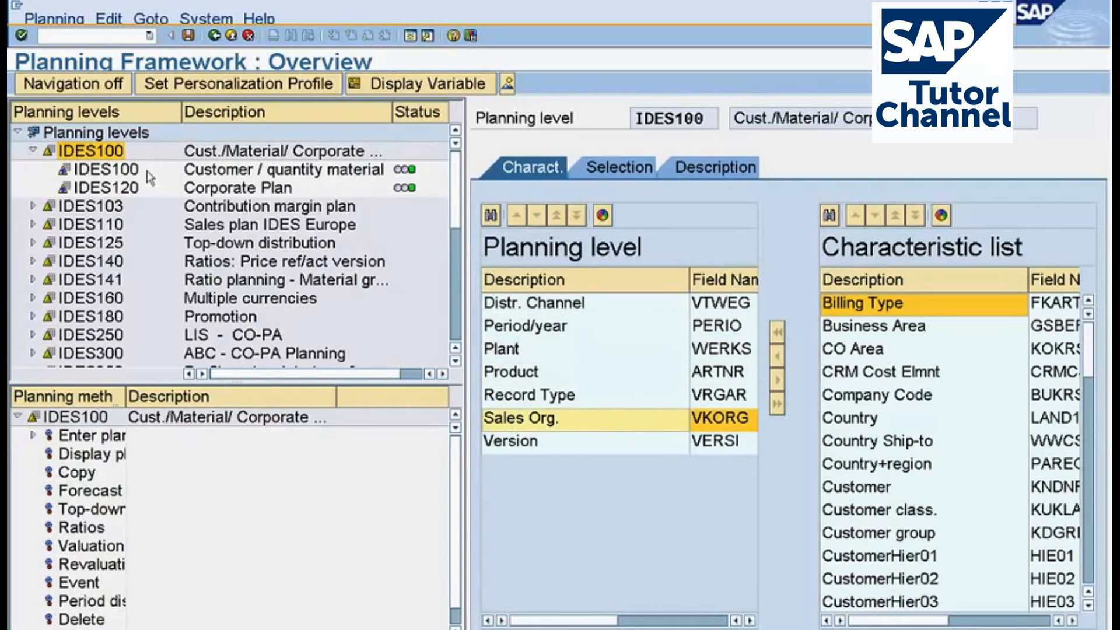
Examine the selection values of planning level IDES100, including its Plant and Product entries.
left_click(593, 170)
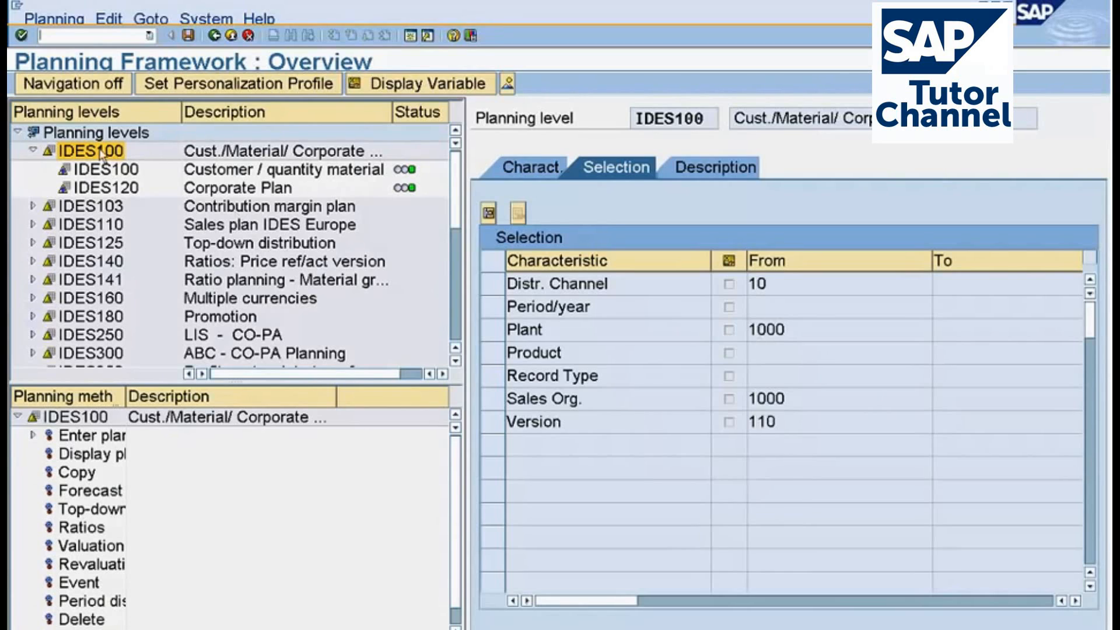
left_click(807, 330)
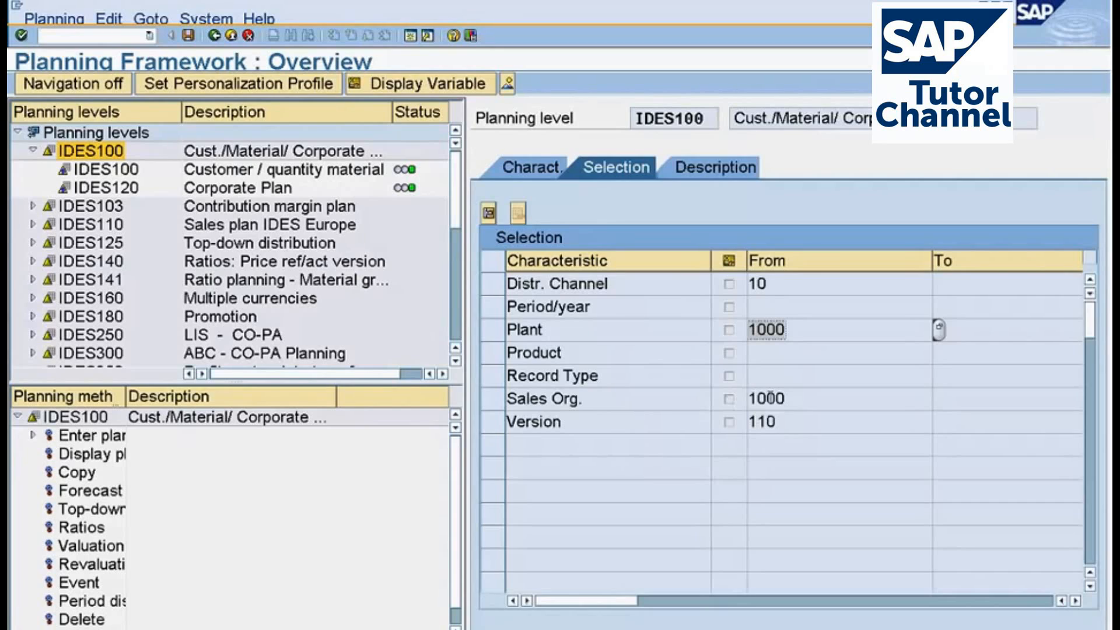
left_click(764, 358)
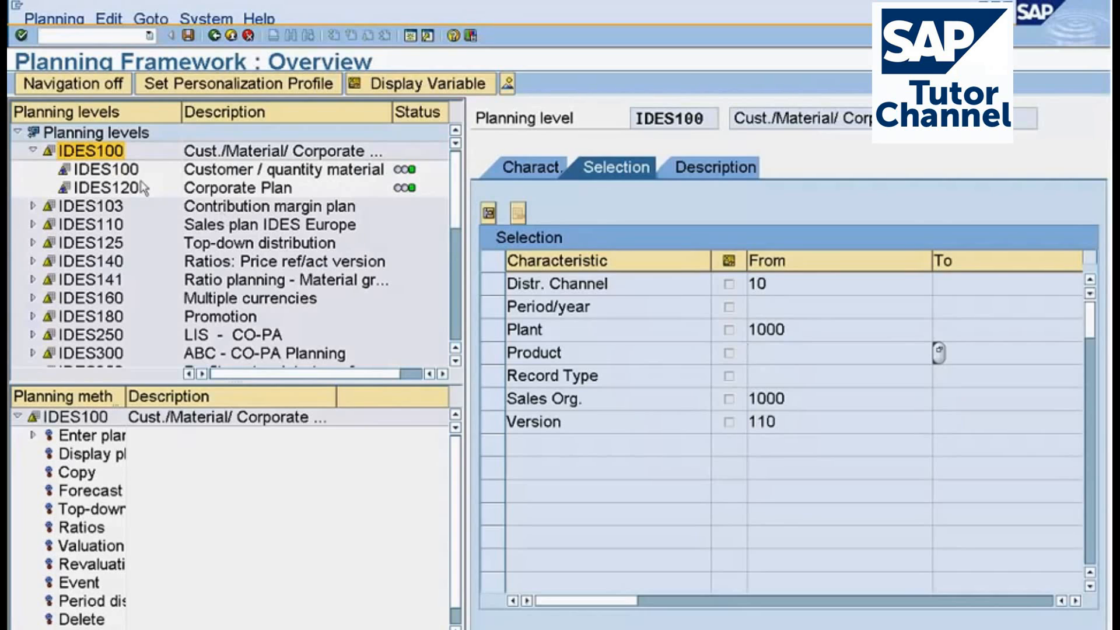
Compare the Period/year and Record Type entries of the Customer / quantity material package IDES100 with those of its planning level.
left_click(106, 171)
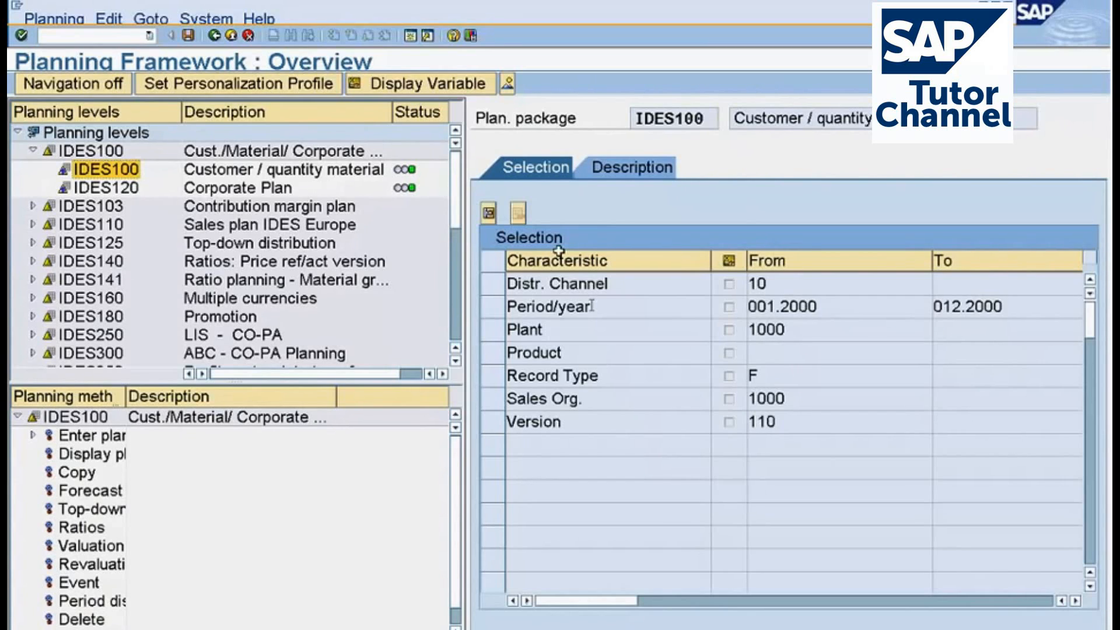
left_click_drag(749, 307, 938, 307)
double_click(91, 151)
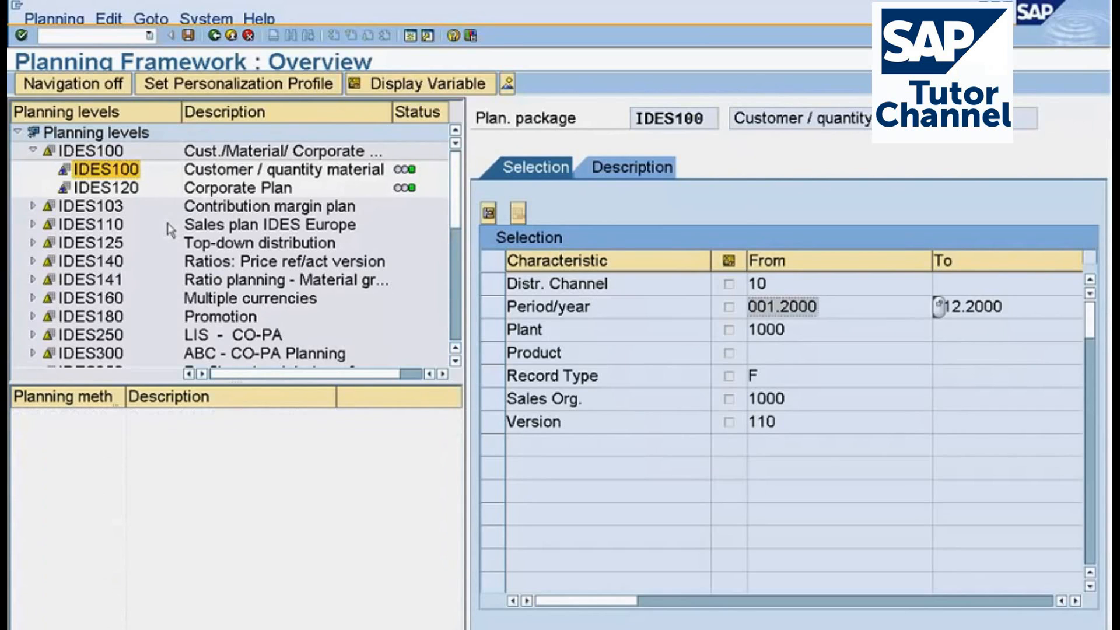
left_click(782, 309)
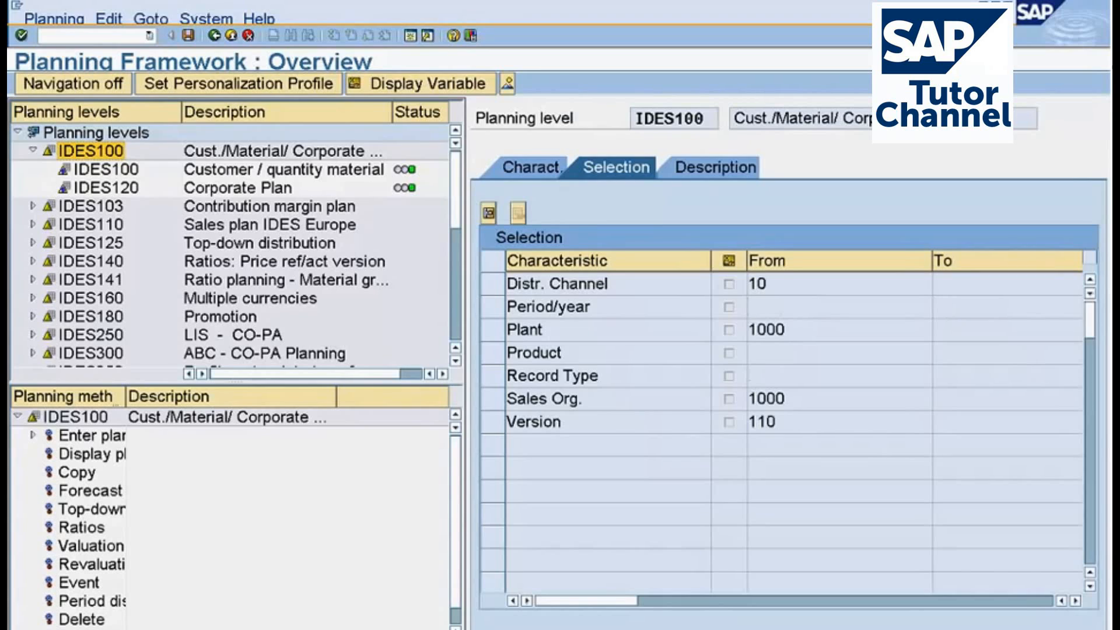
left_click(762, 379)
double_click(106, 170)
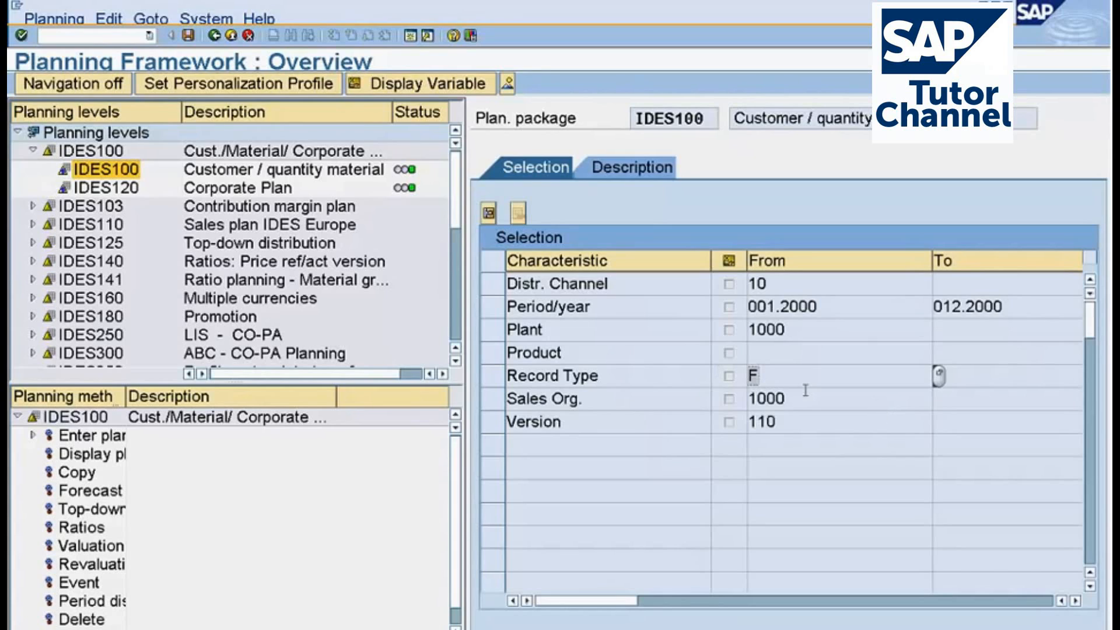
Review the characteristics assigned to planning level IDES100 against the selection of its planning package IDES100.
left_click(101, 153)
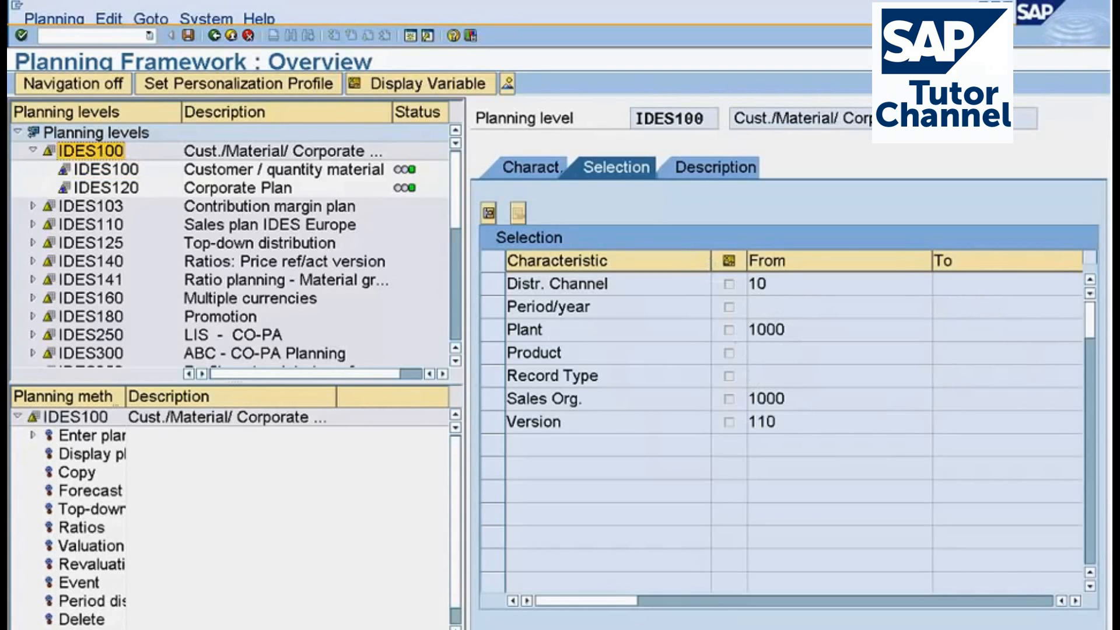
left_click(533, 186)
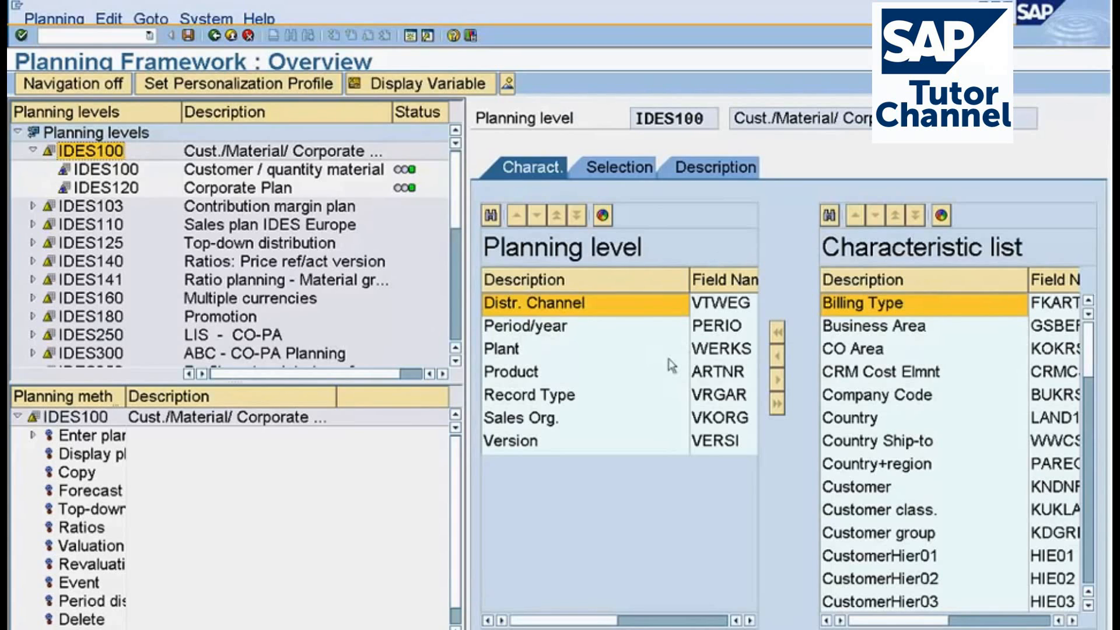
double_click(106, 170)
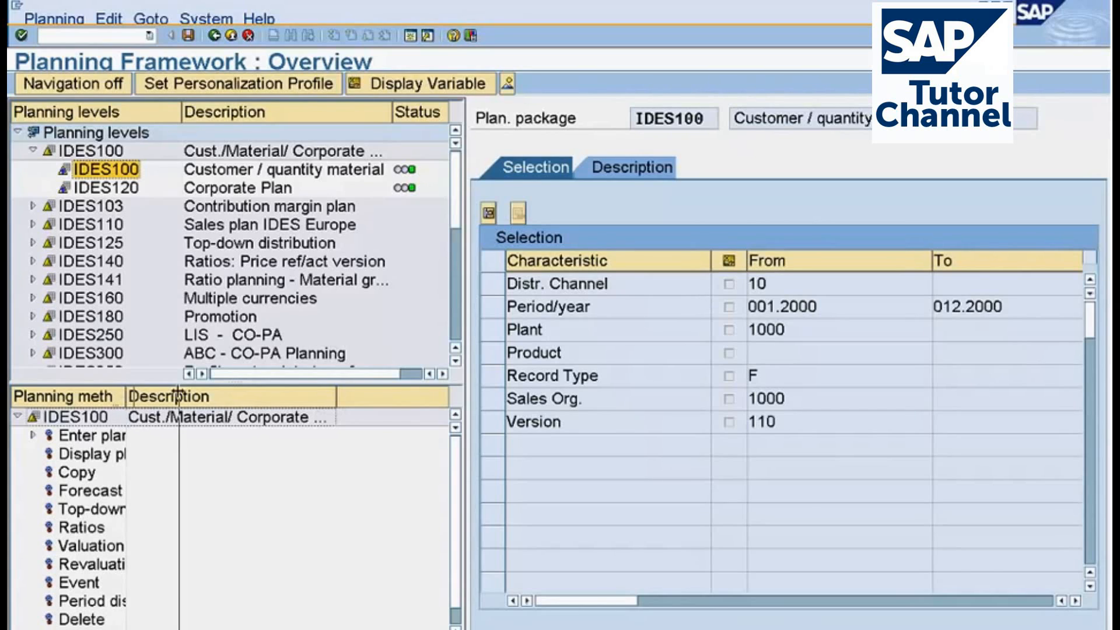
Widen the Planning methods column, and collapse and re-expand planning level IDES100.
left_click_drag(126, 397, 199, 396)
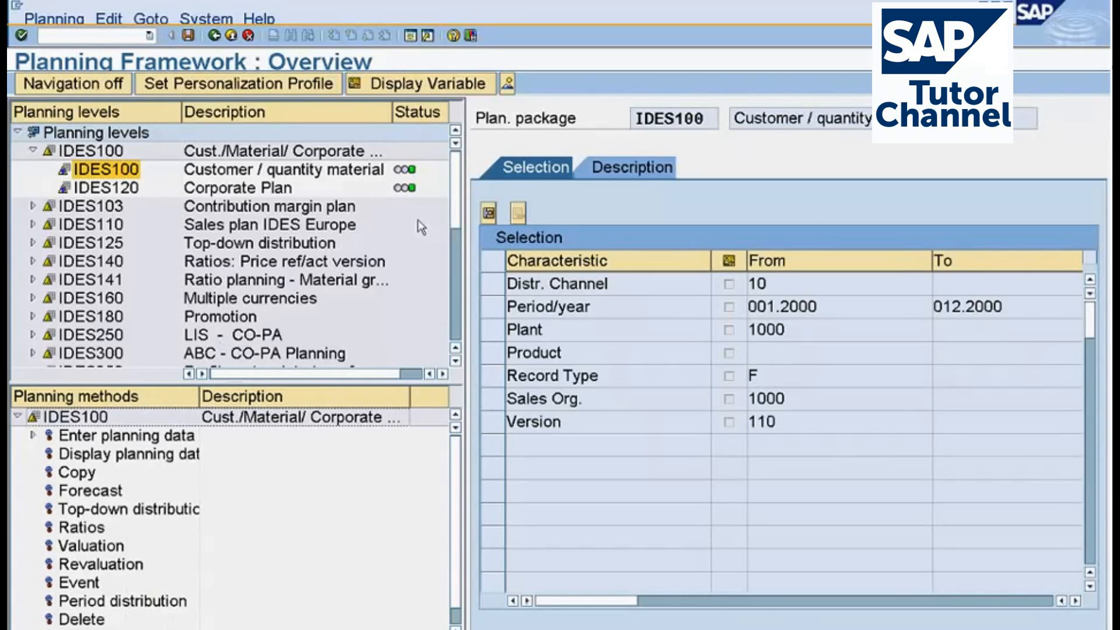
left_click(32, 150)
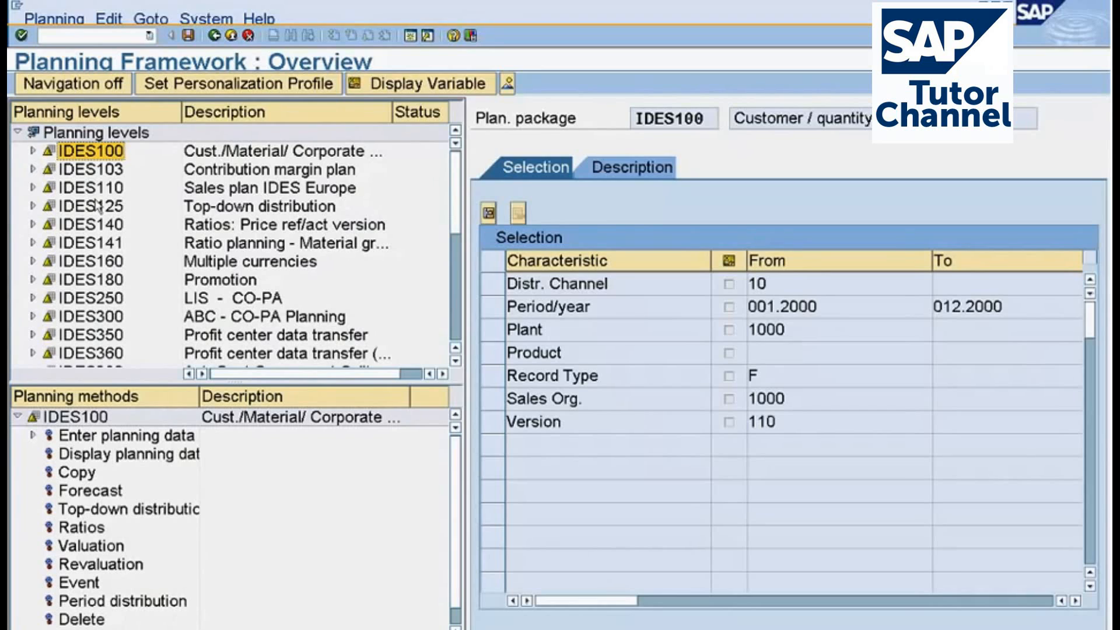
key("Up")
left_click(32, 151)
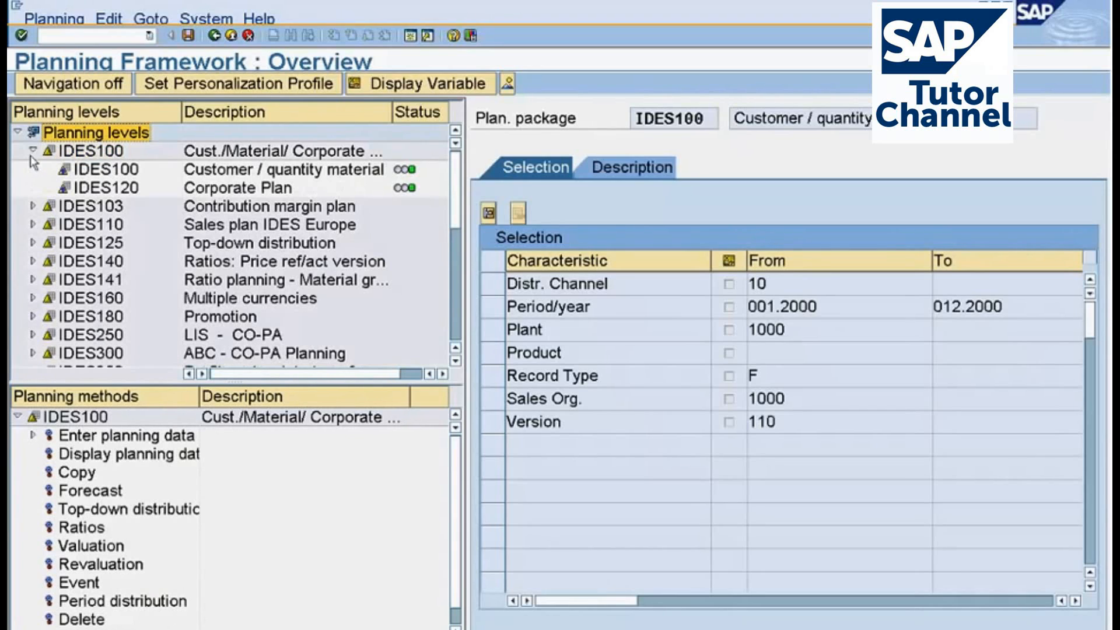
Expand planning level IDES103, Contribution margin plan, and examine its selection and assigned characteristics.
left_click(33, 207)
double_click(91, 206)
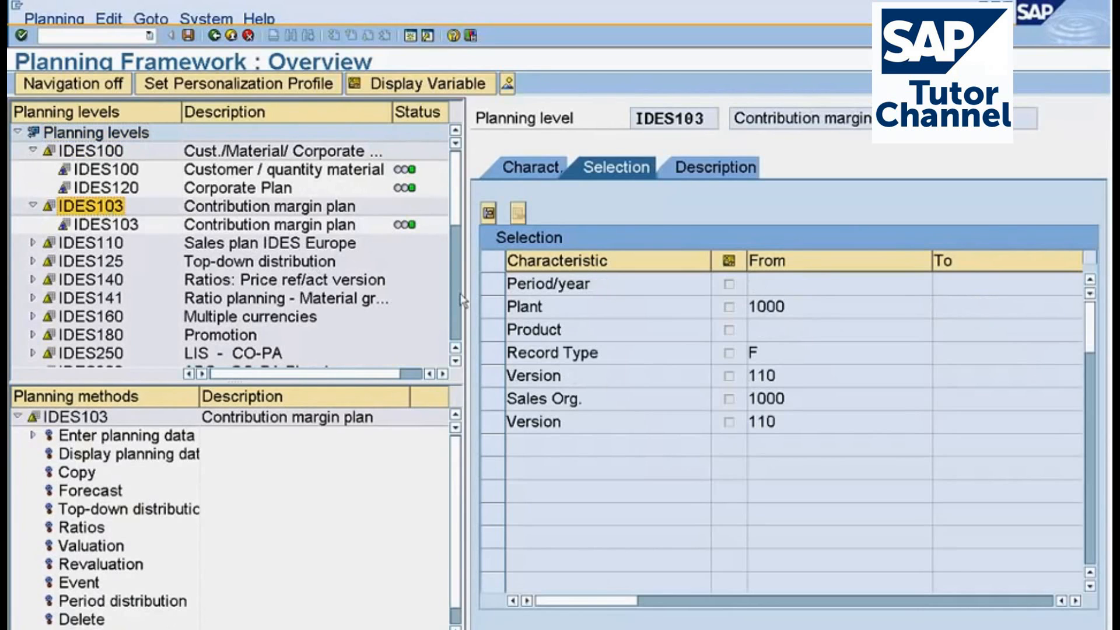
left_click(528, 169)
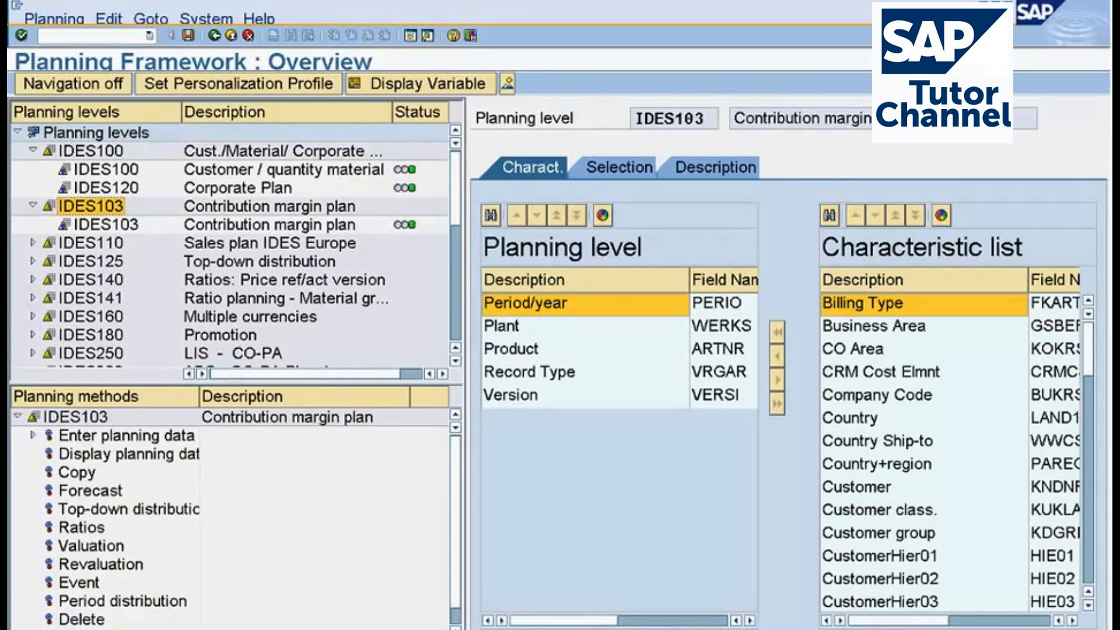
Compare the selections of the planning packages IDES103, Contribution margin plan, and IDES120, Corporate Plan.
left_click(106, 225)
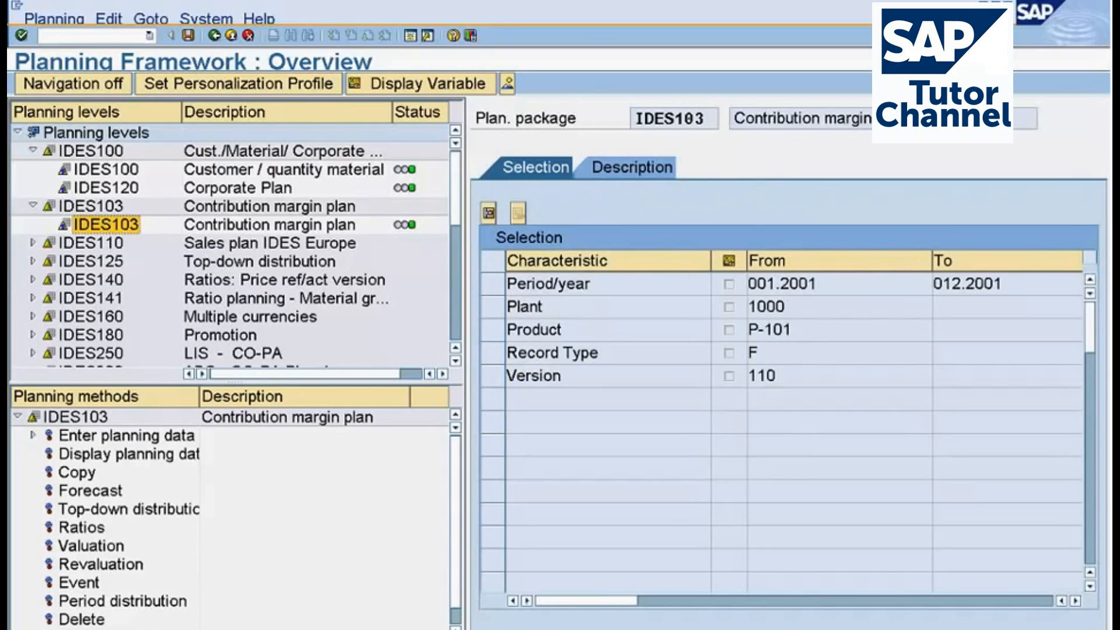
double_click(106, 188)
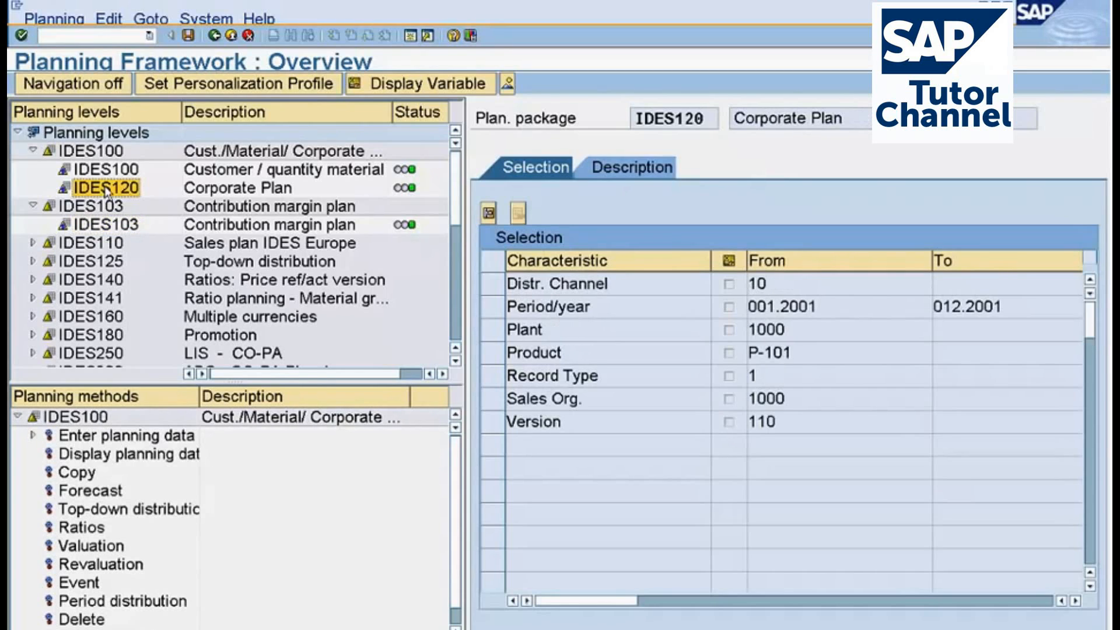
left_click(107, 226)
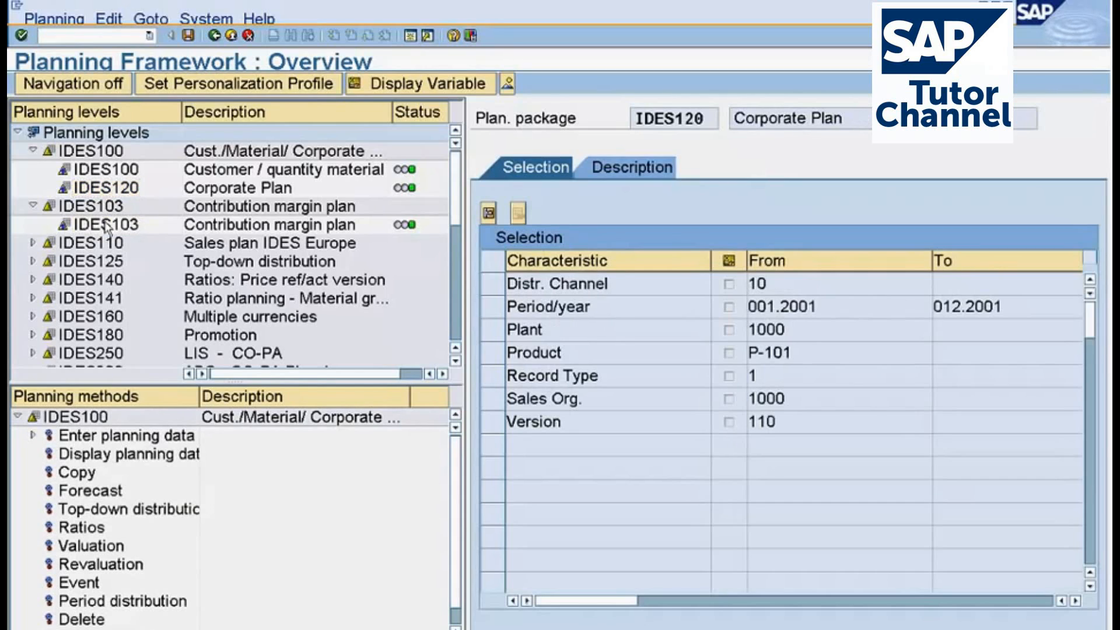
Open the selection of planning level IDES100 in change mode.
left_click(110, 208)
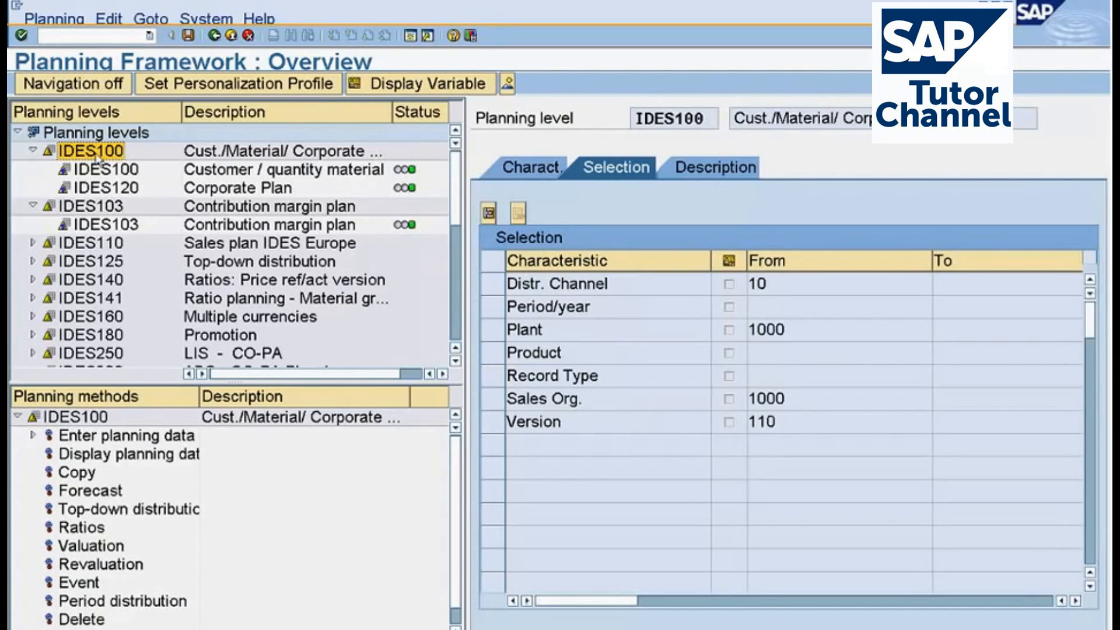
right_click(96, 156)
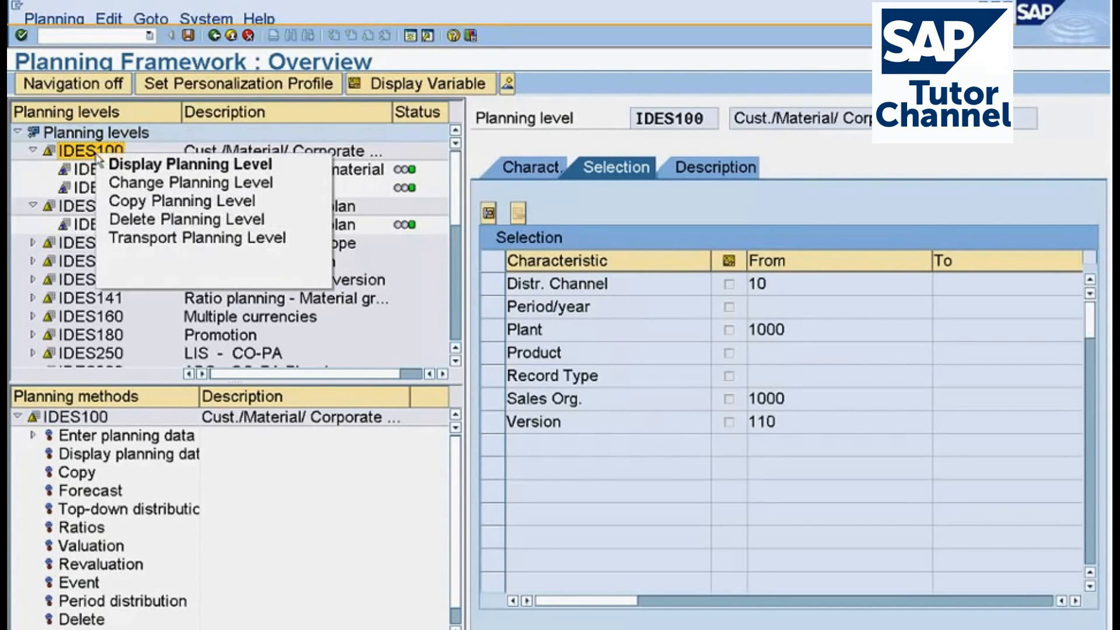
left_click(116, 186)
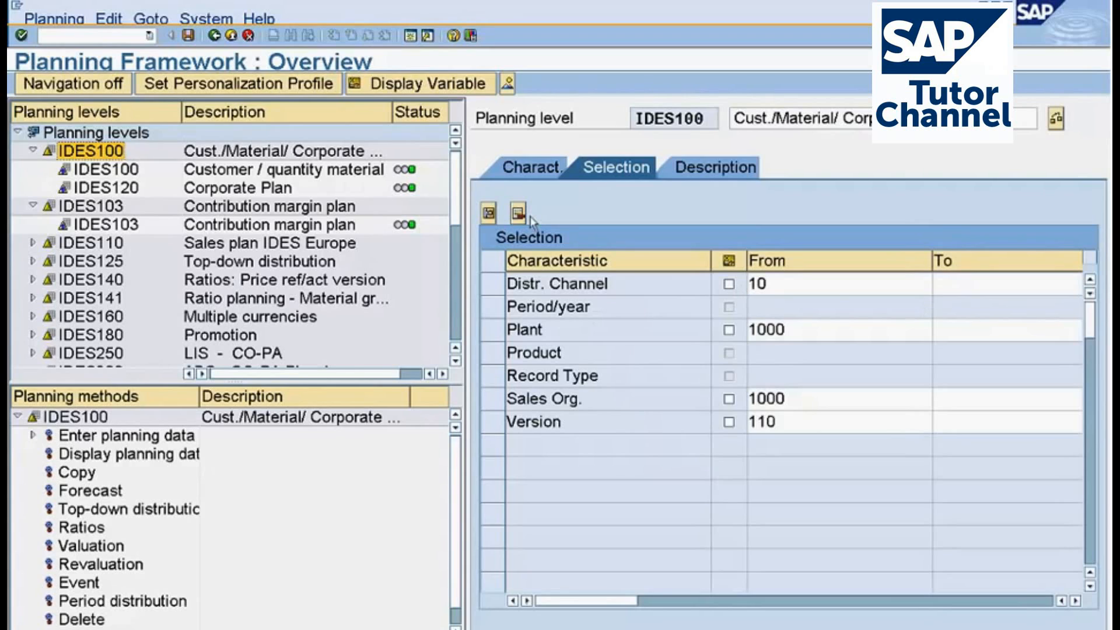
Open the Customer / quantity material package IDES100 in change mode and select the To value of its Period/year range.
left_click(106, 170)
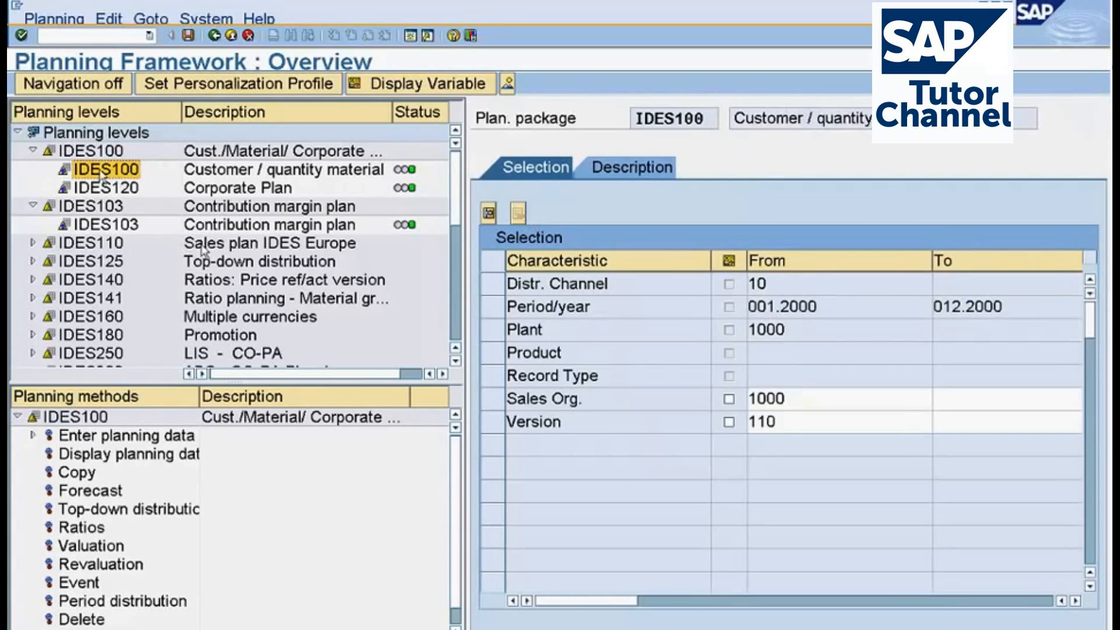
right_click(111, 173)
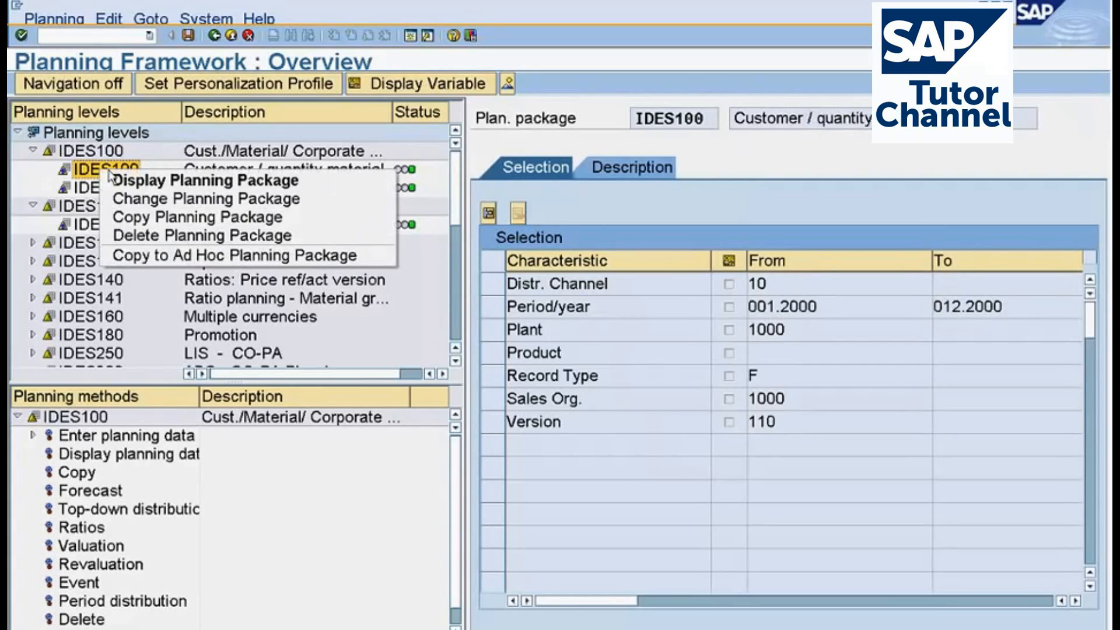
left_click(151, 211)
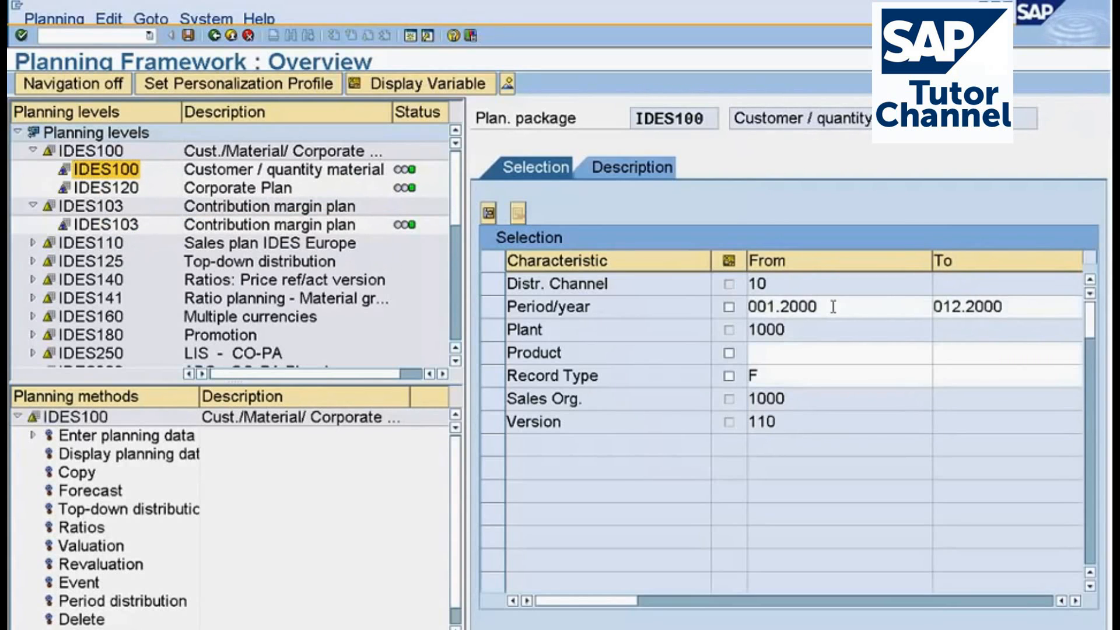
left_click(1028, 299)
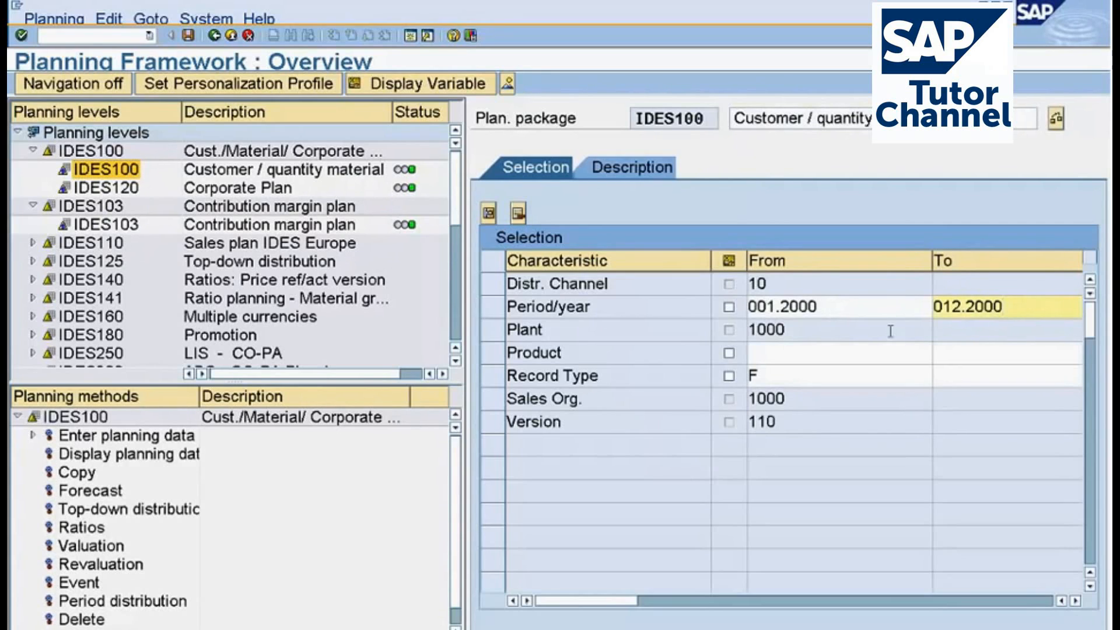
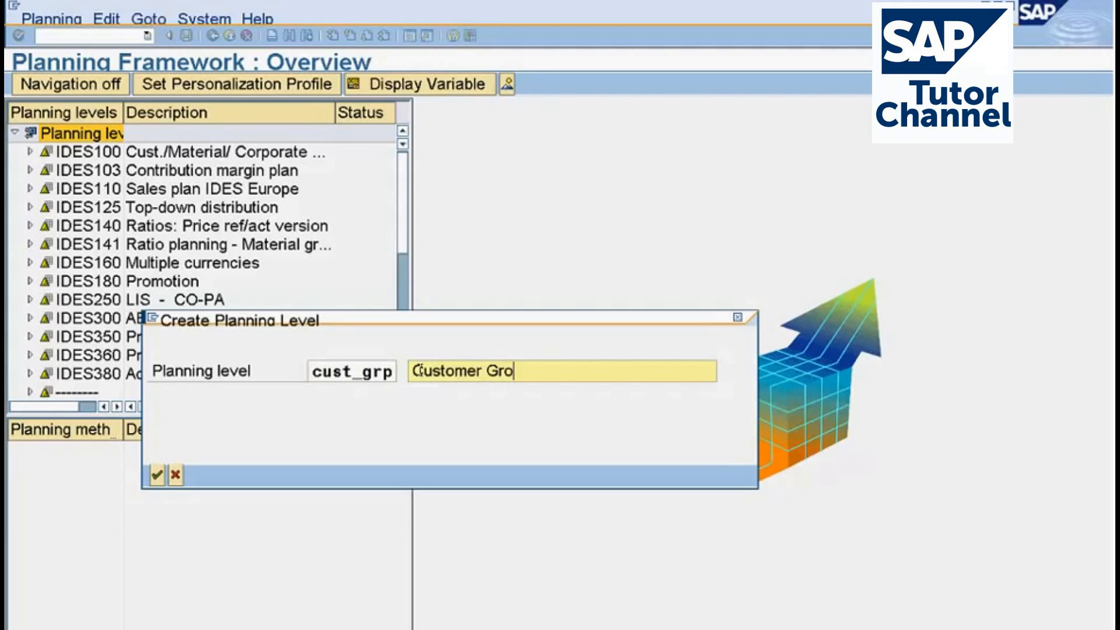
Complete the description as Customer Group level plan and create the planning level cust_grp.
type("up level pla")
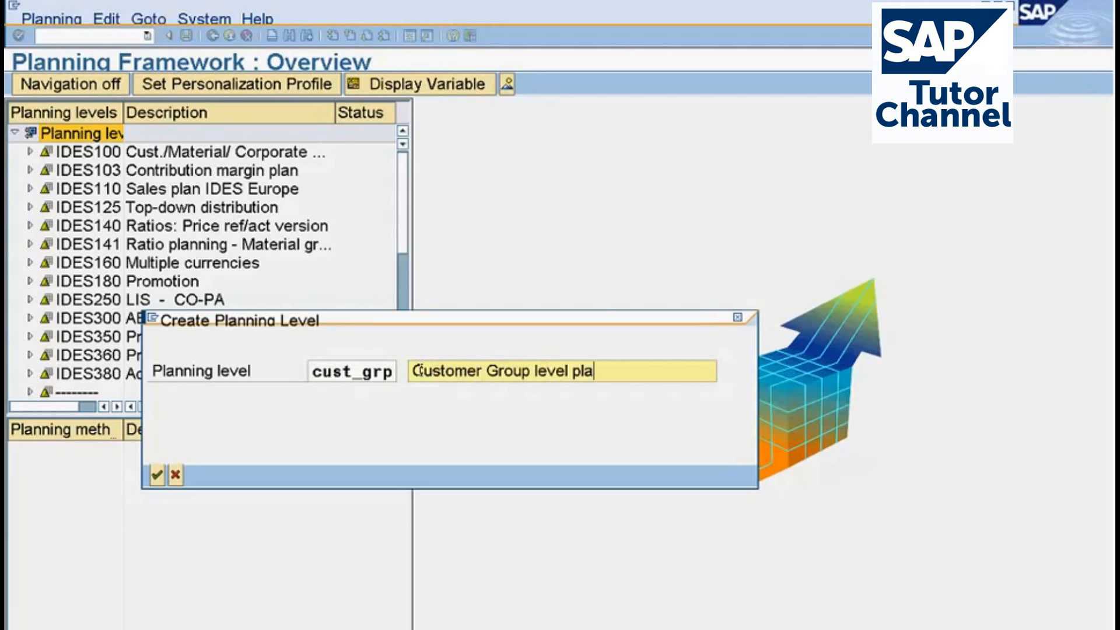
type("n")
key("Return")
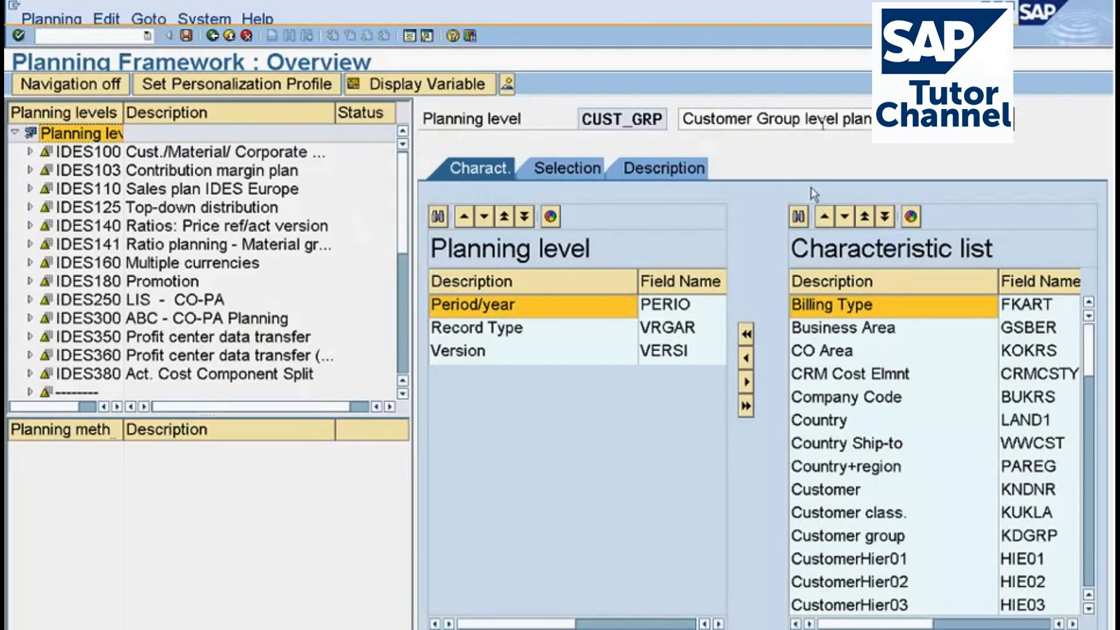
Add the characteristics Company Code and Customer group to planning level CUST_GRP.
left_click(826, 402)
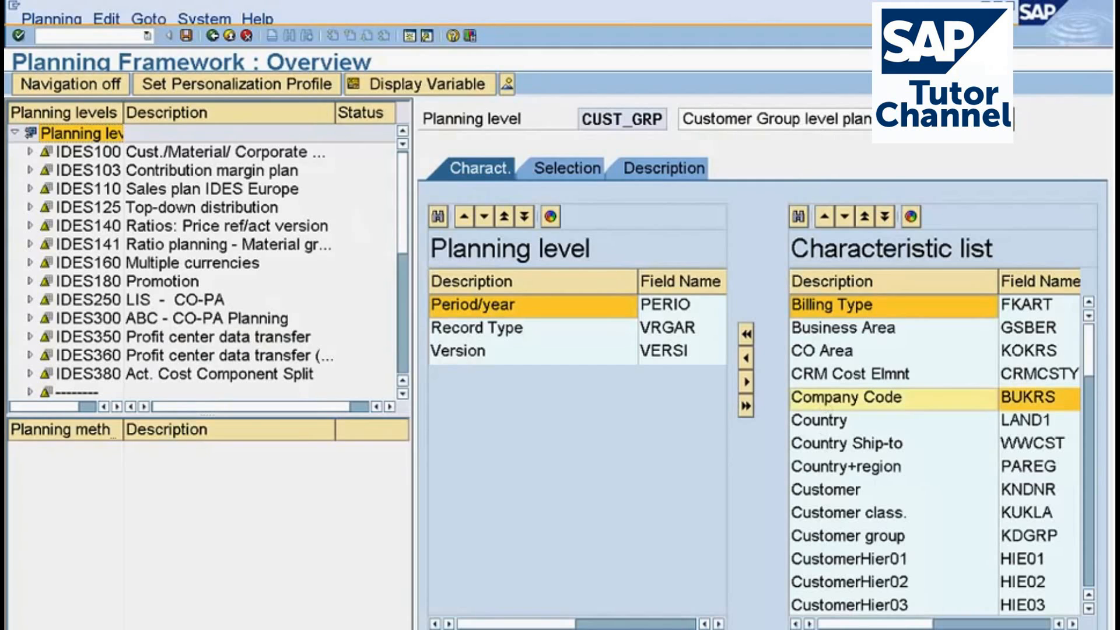
left_click(746, 358)
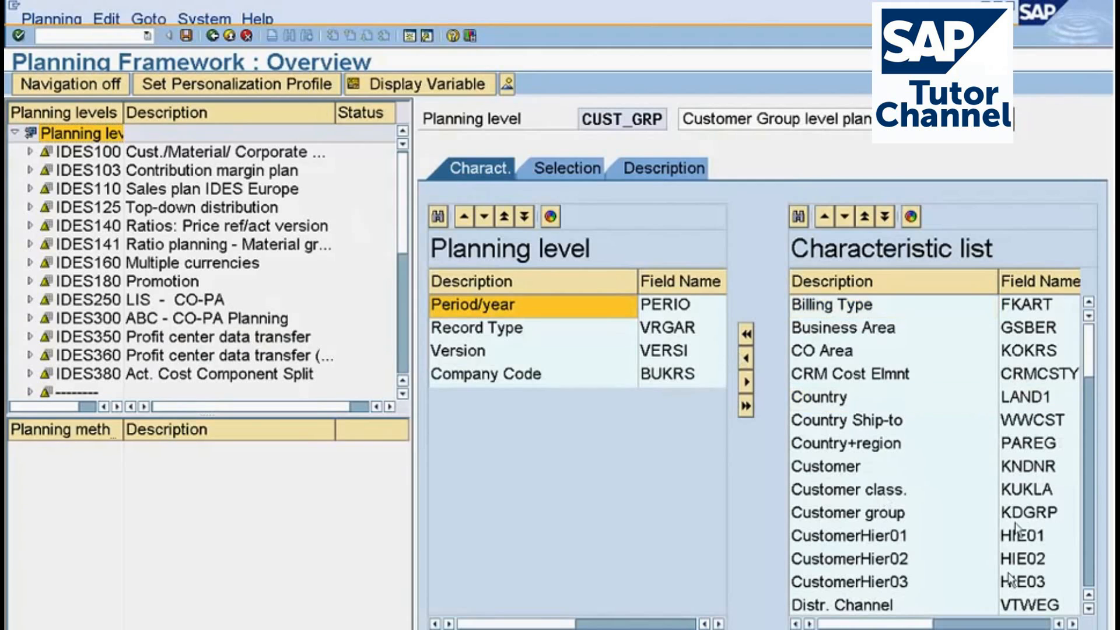
left_click(1016, 520)
left_click(746, 360)
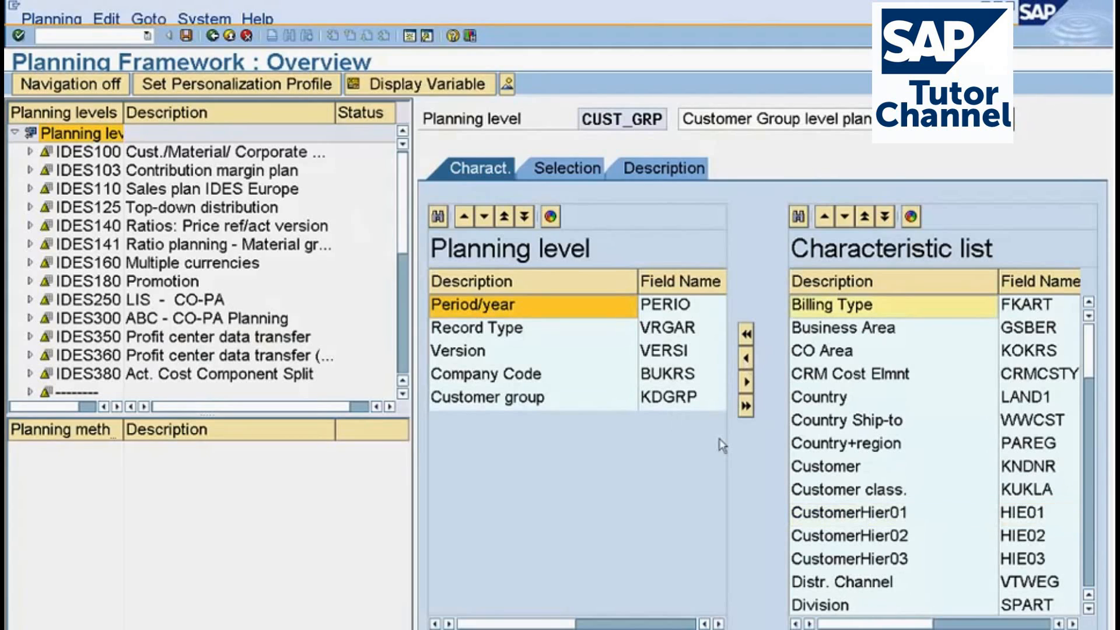
Remove the Company Code characteristic from planning level CUST_GRP.
left_click(499, 385)
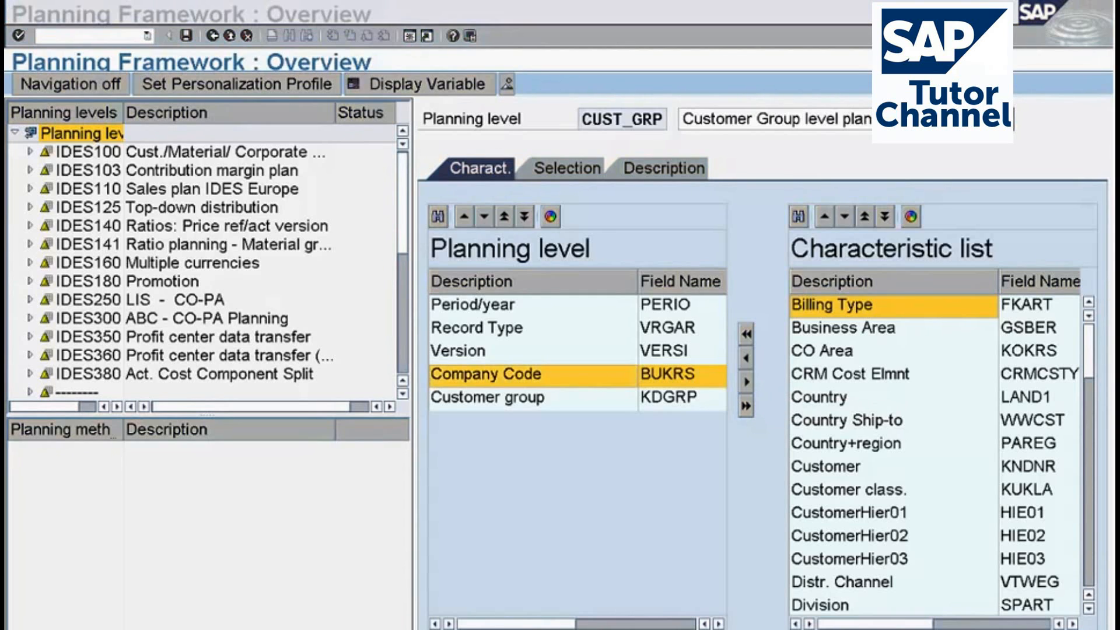
left_click(598, 381)
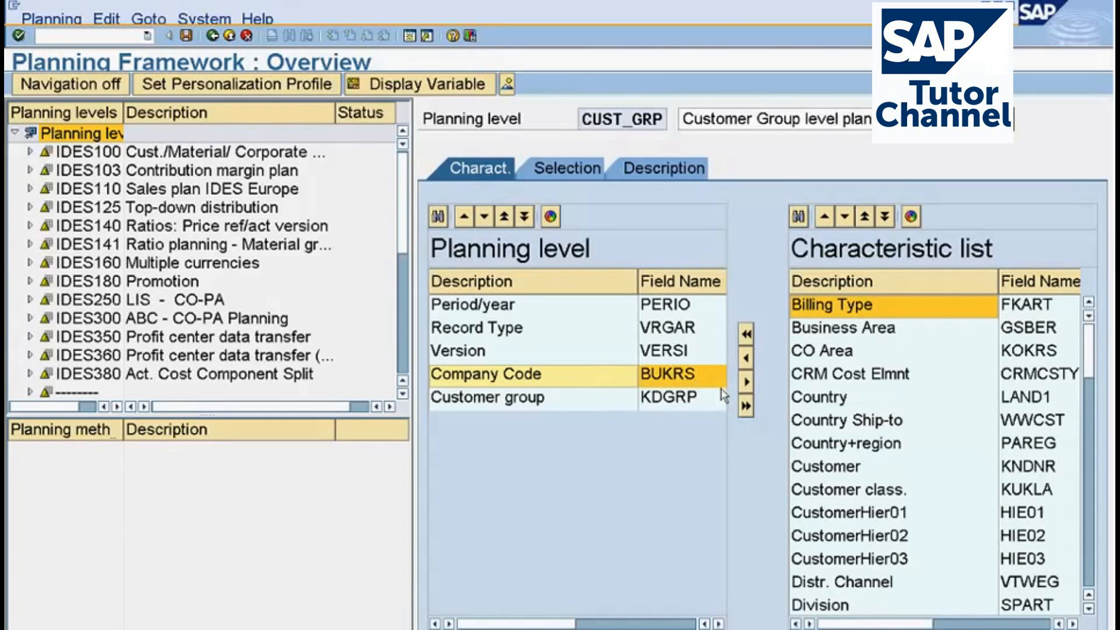
left_click(747, 382)
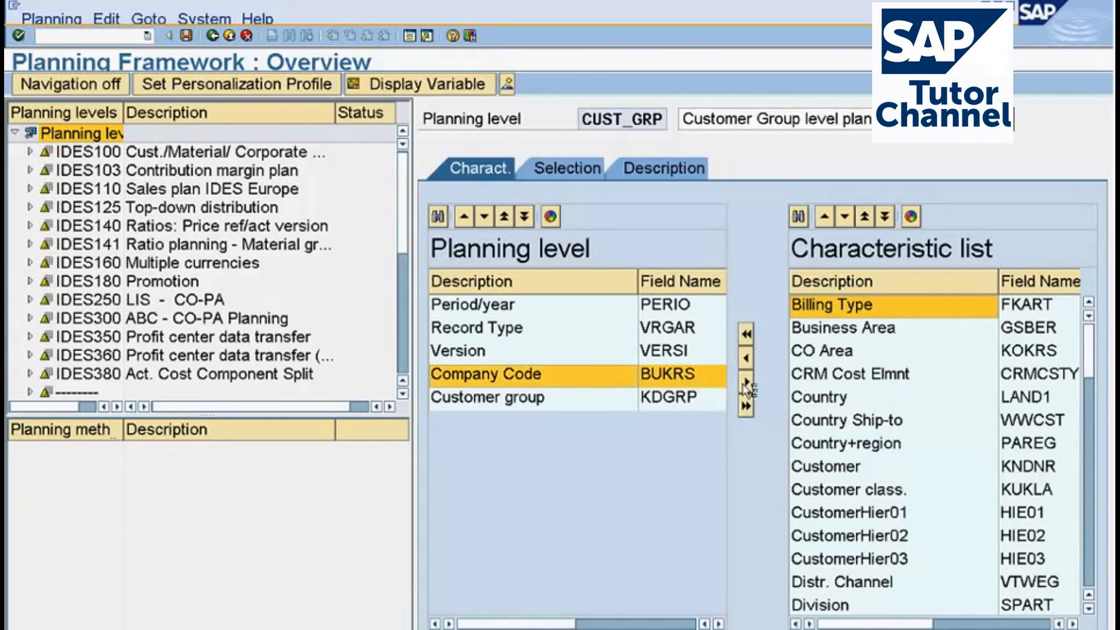
left_click(497, 380)
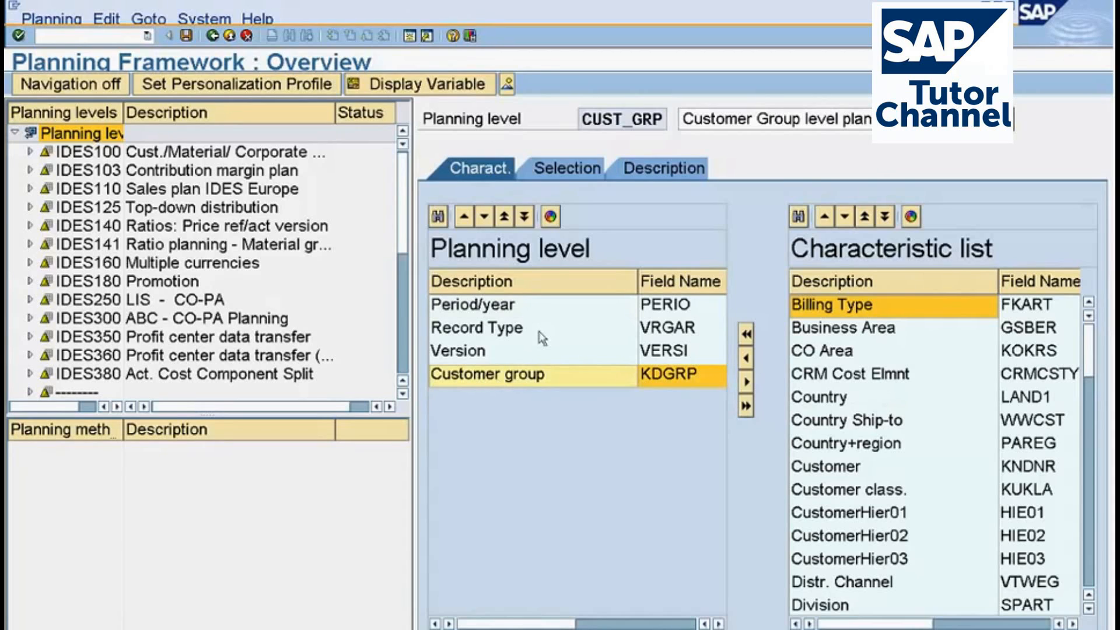
In the selection of CUST_GRP, set the Period/year range from 007.2012 to 007.2012.
left_click(560, 183)
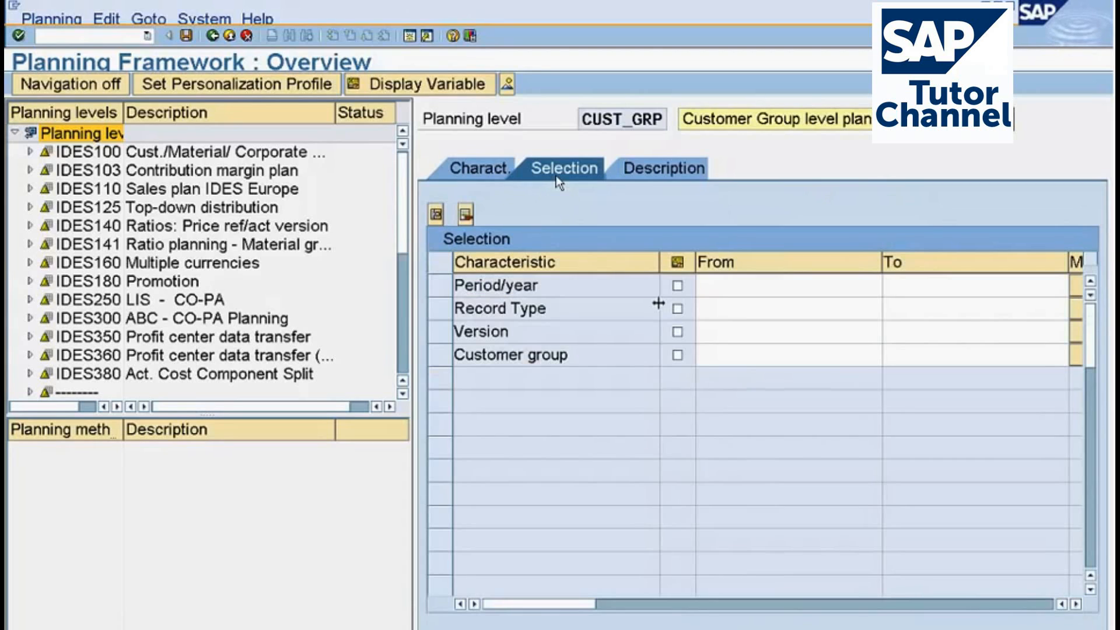
left_click(729, 290)
type("00")
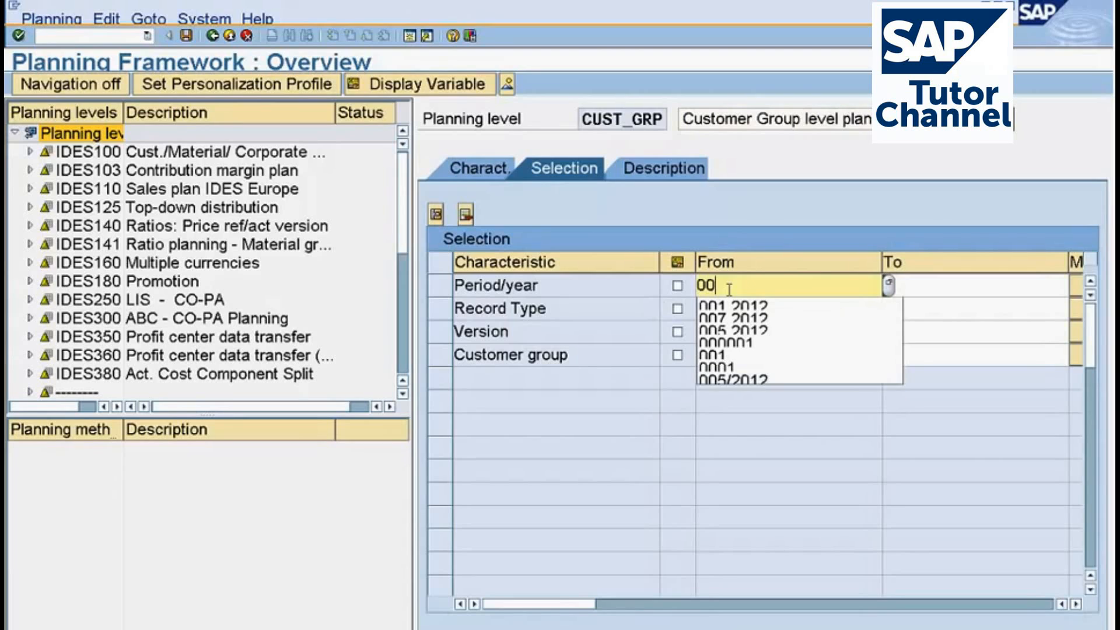
type("7")
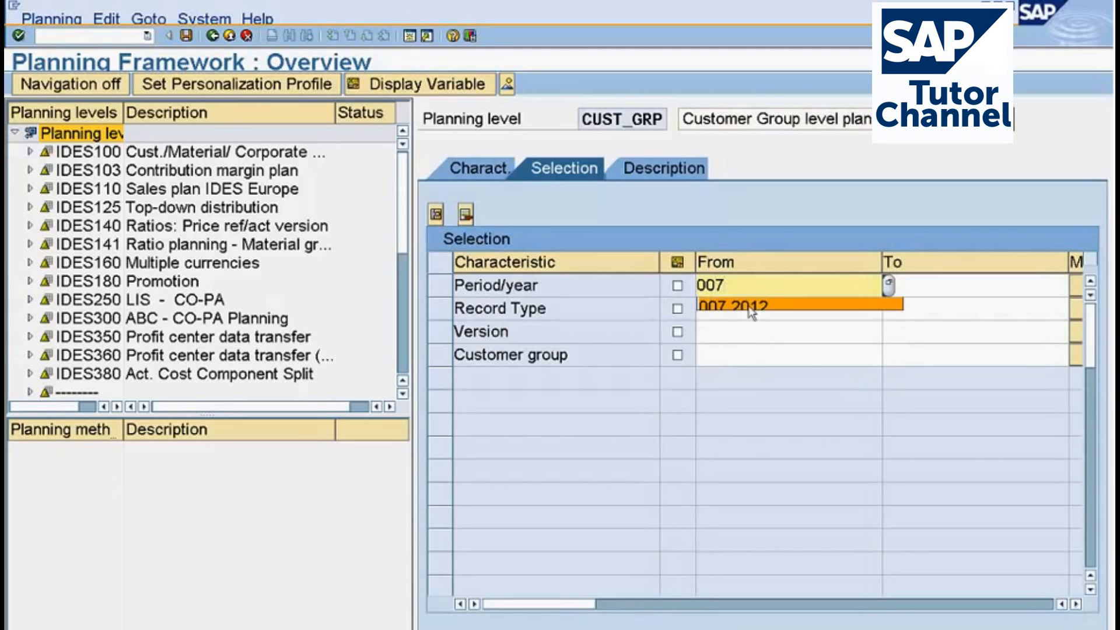
left_click(751, 306)
left_click(915, 298)
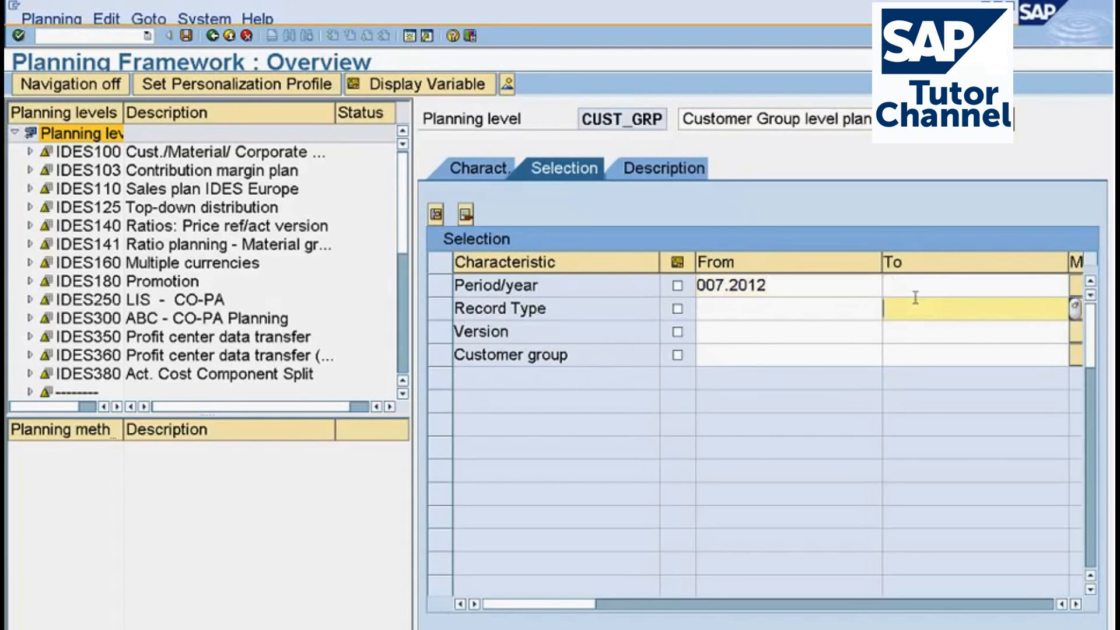
left_click(907, 283)
type("00")
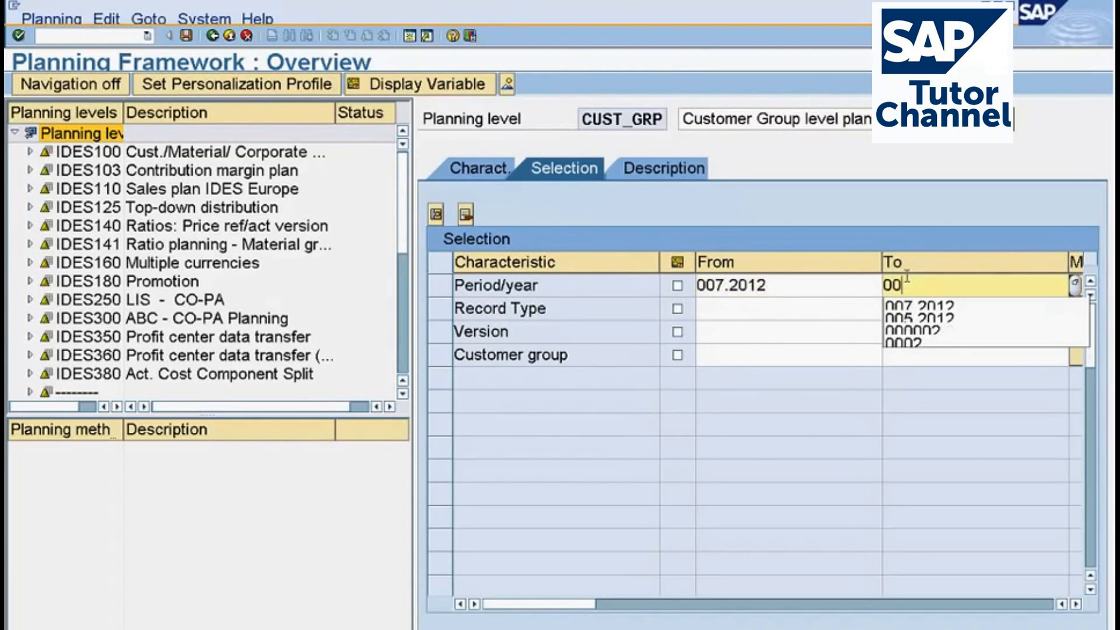
type("7.2")
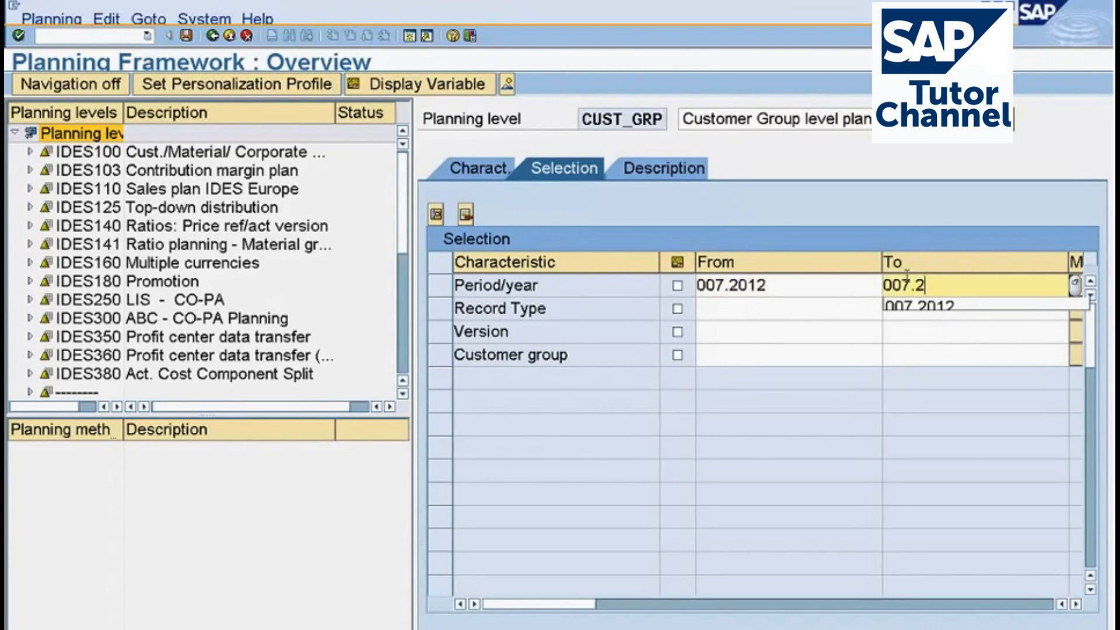
left_click(919, 305)
Set Record Type to F and Version to 100 in the selection, and save planning level CUST_GRP.
left_click(761, 313)
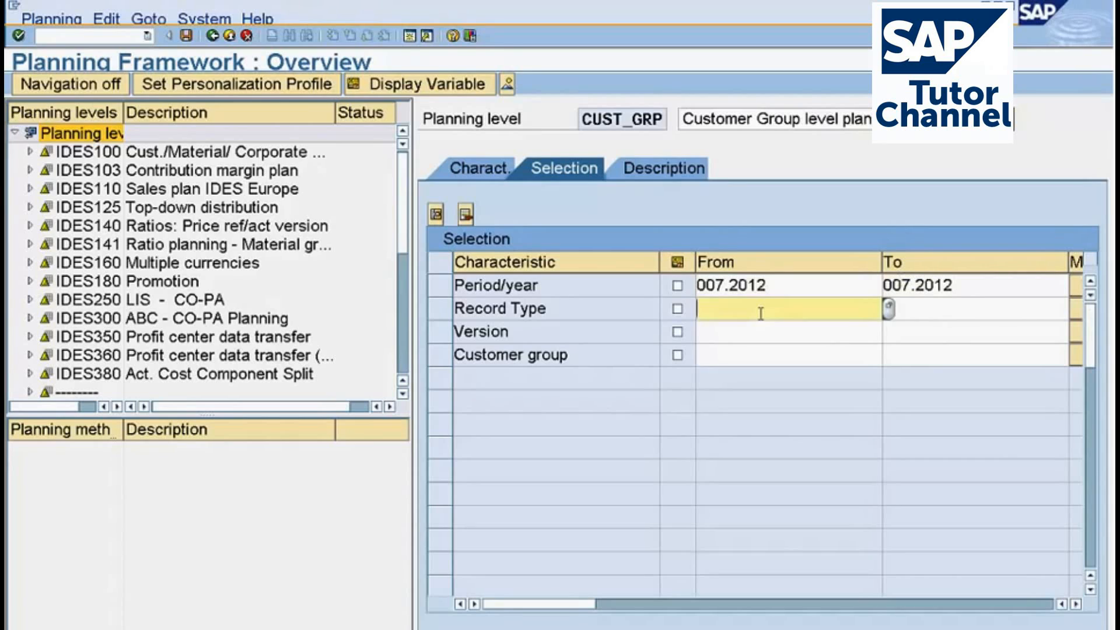
type("F")
left_click(735, 332)
type("100")
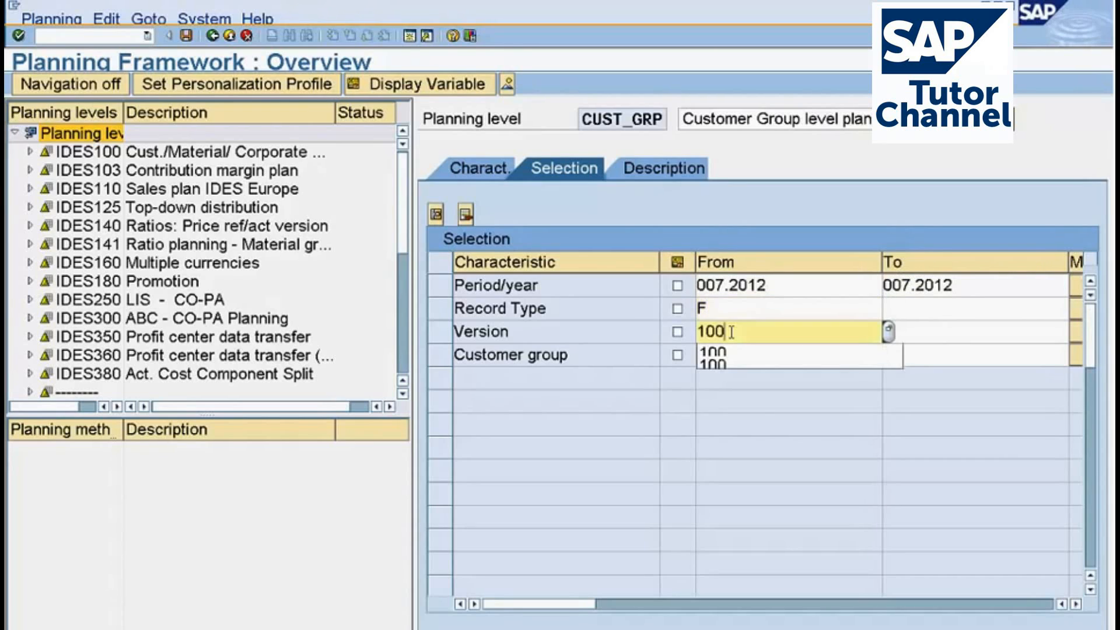
key("Return")
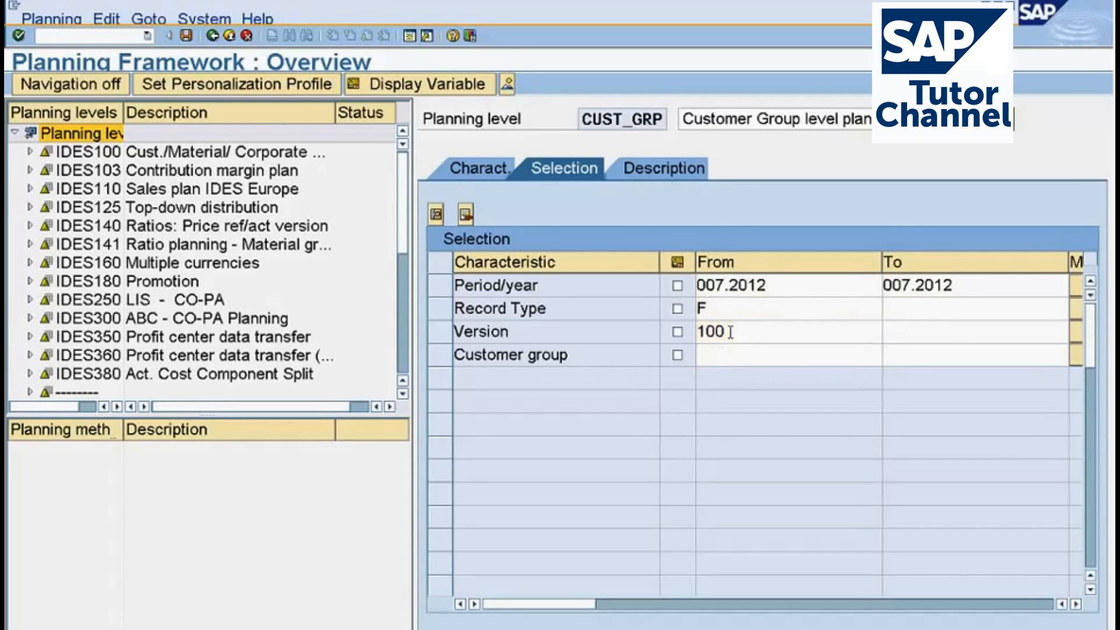
left_click(734, 331)
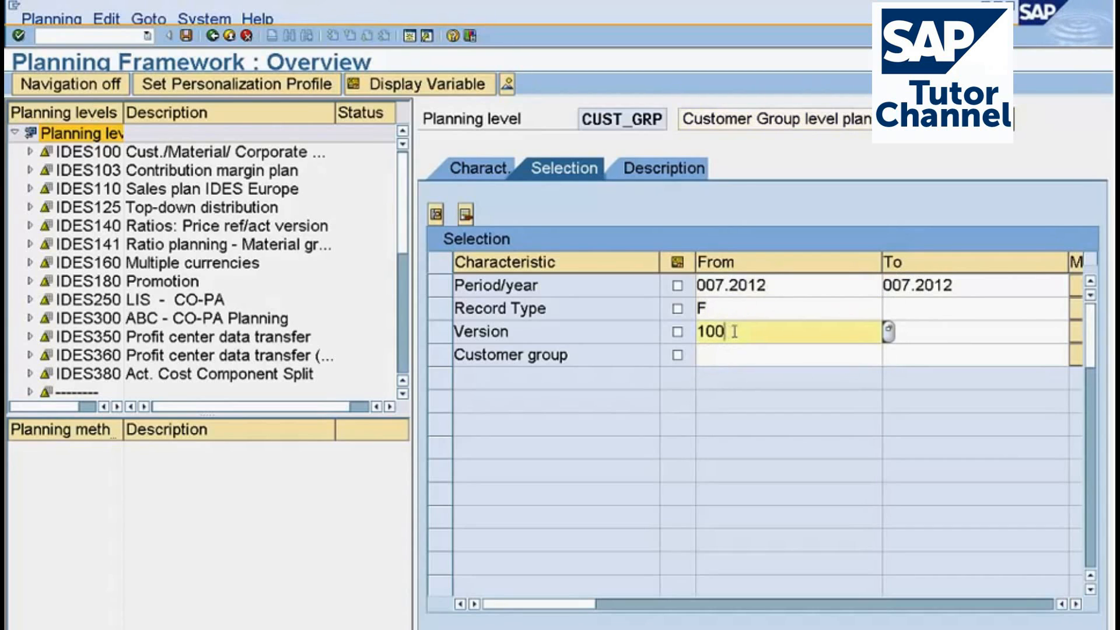
left_click_drag(732, 330, 699, 332)
left_click(186, 37)
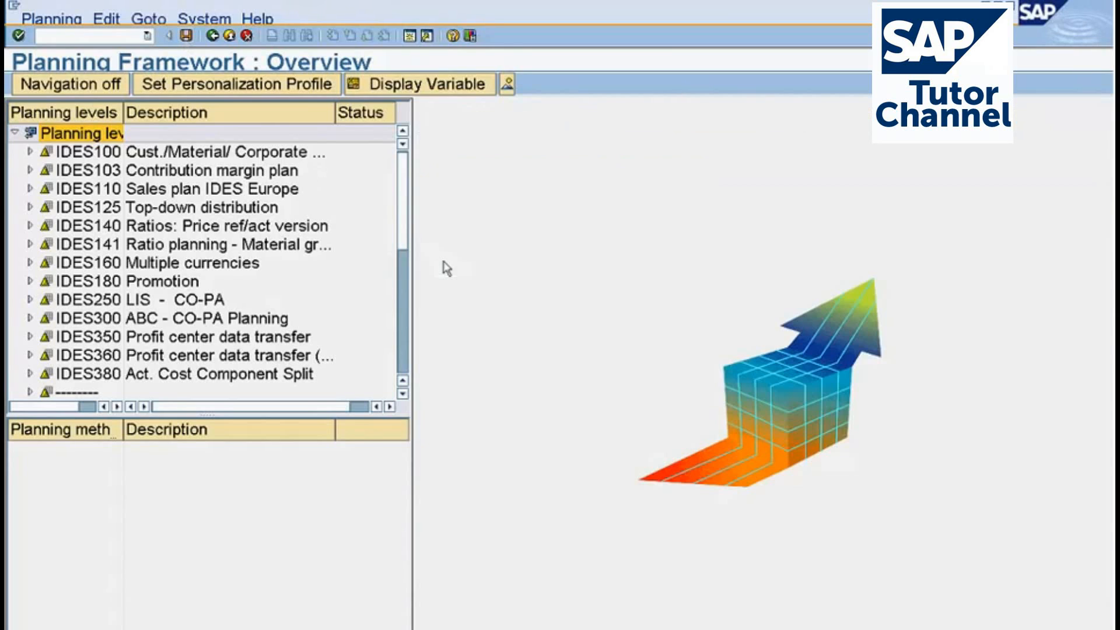
Create a planning package PP with the description Planning Package under planning level CUST_GRP.
left_click(407, 367)
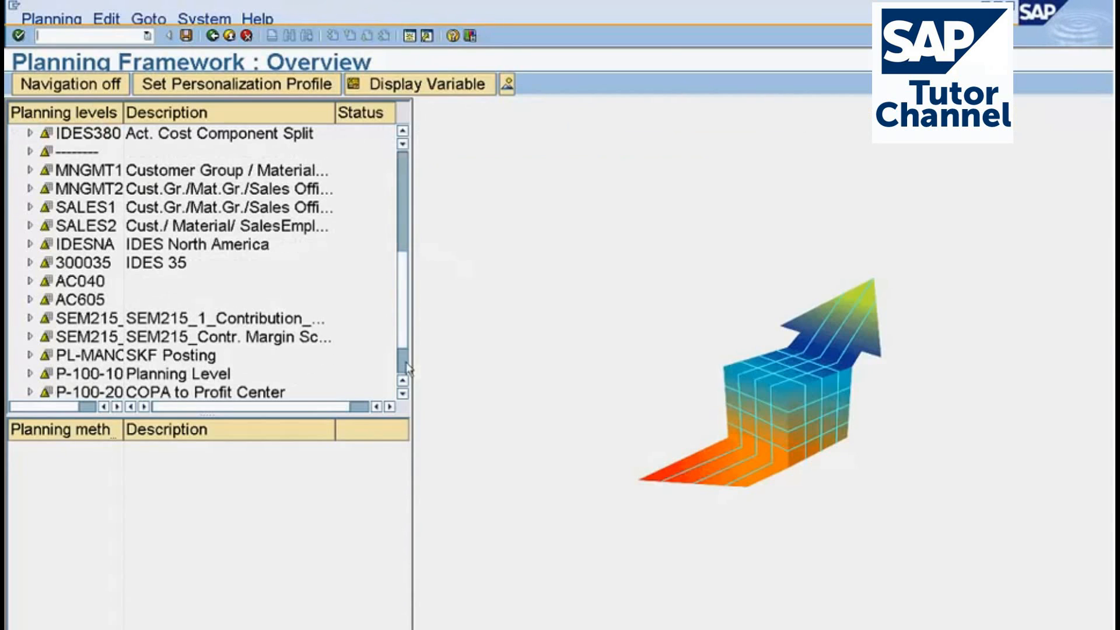
scroll(406, 368, "down", 2)
left_click(75, 380)
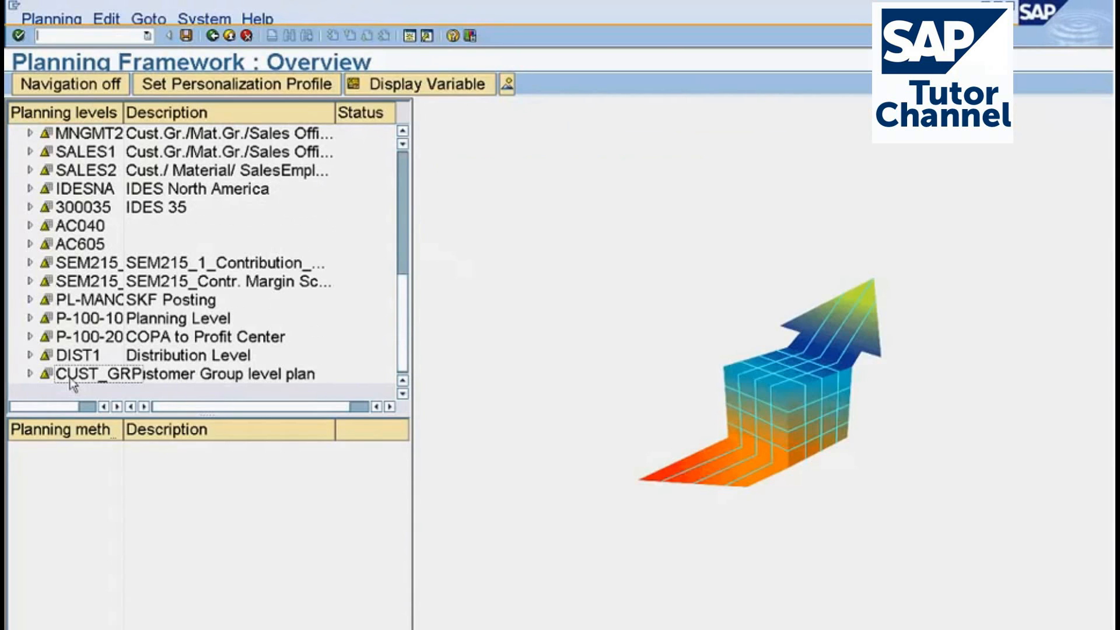
right_click(71, 382)
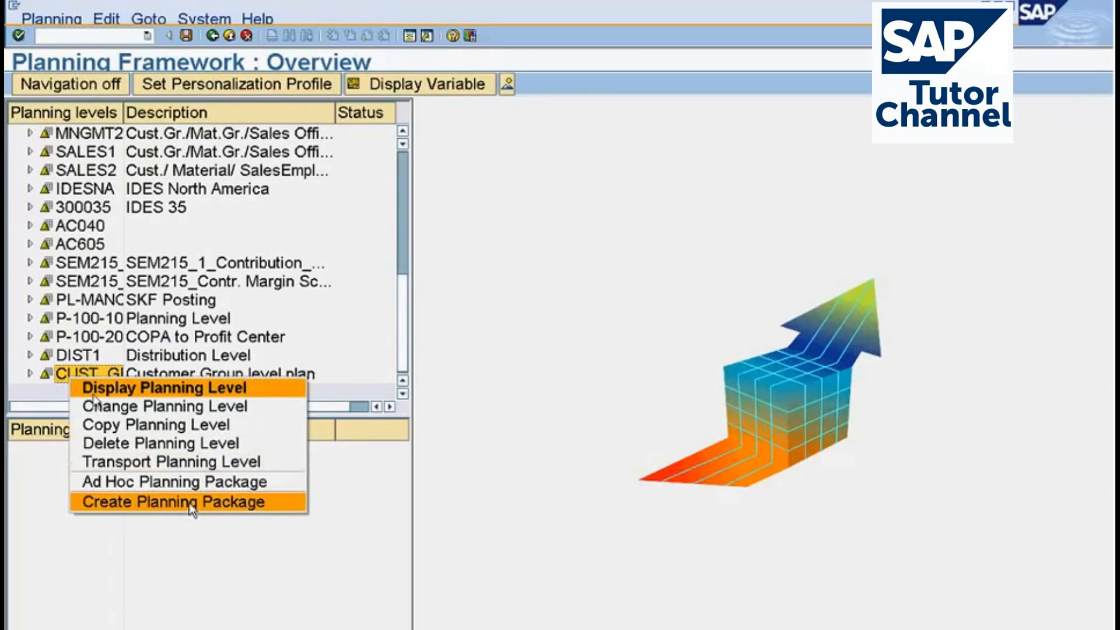
left_click(174, 502)
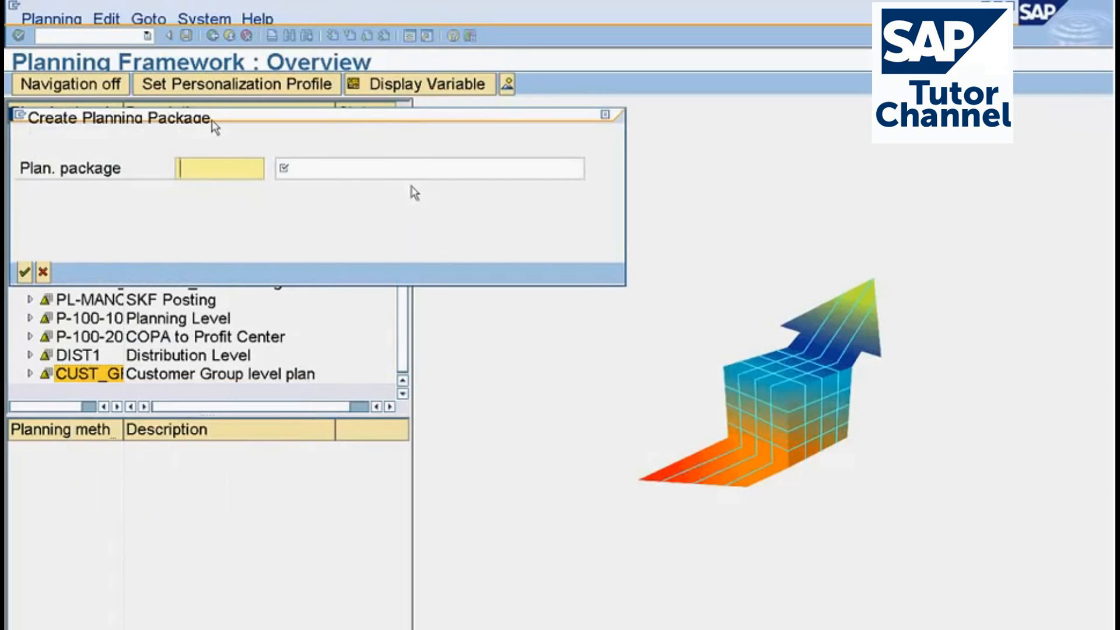
left_click(506, 287)
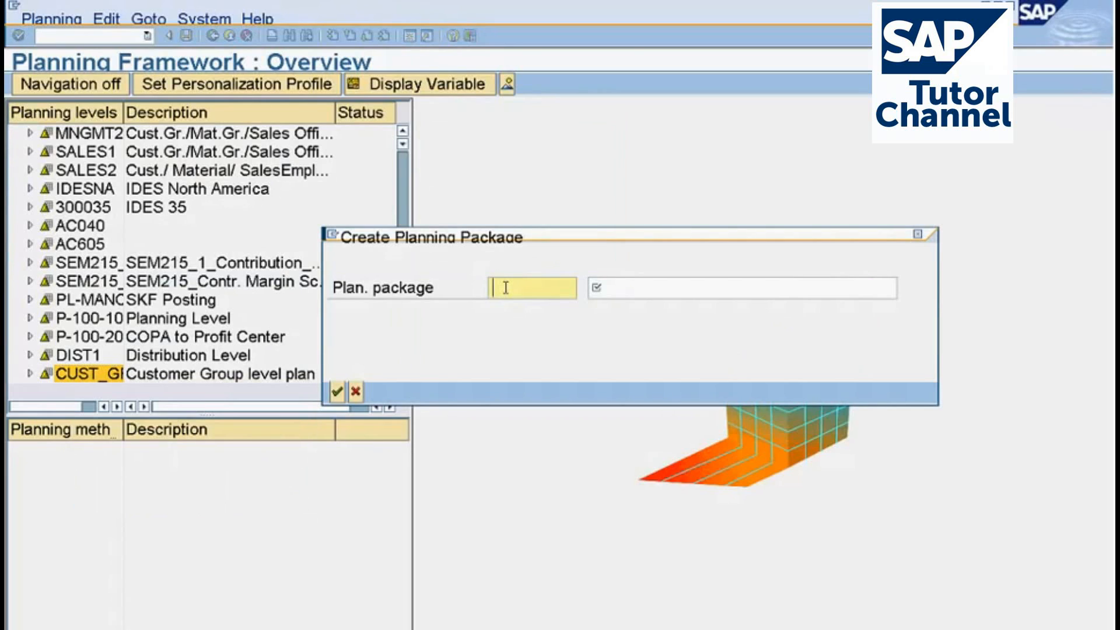
type("PP")
left_click(648, 292)
type("Planning P")
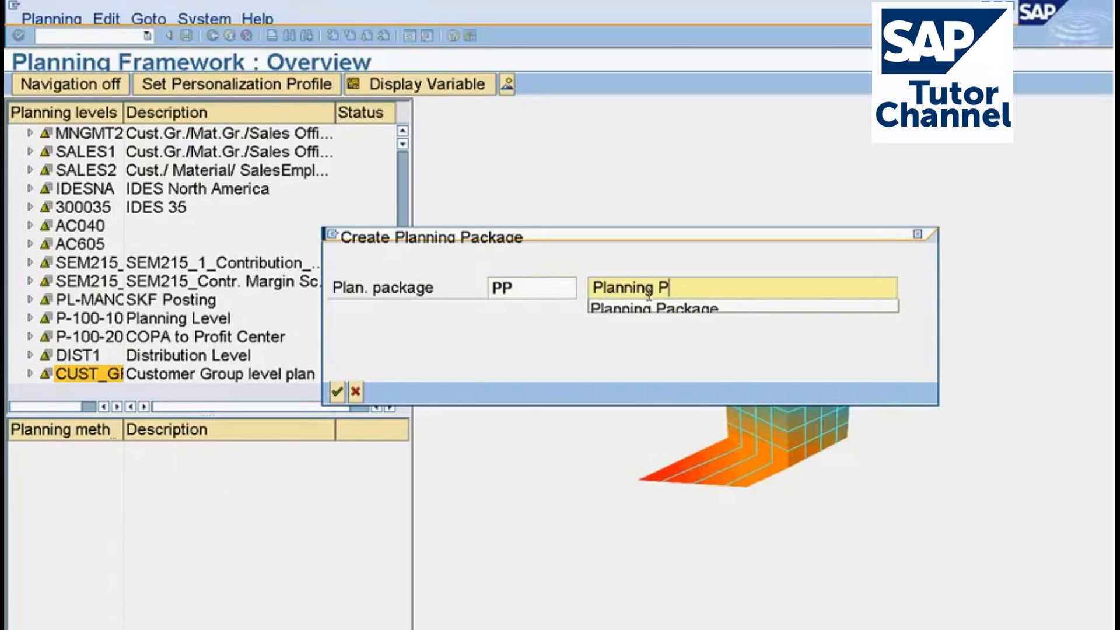
left_click(650, 308)
key("Return")
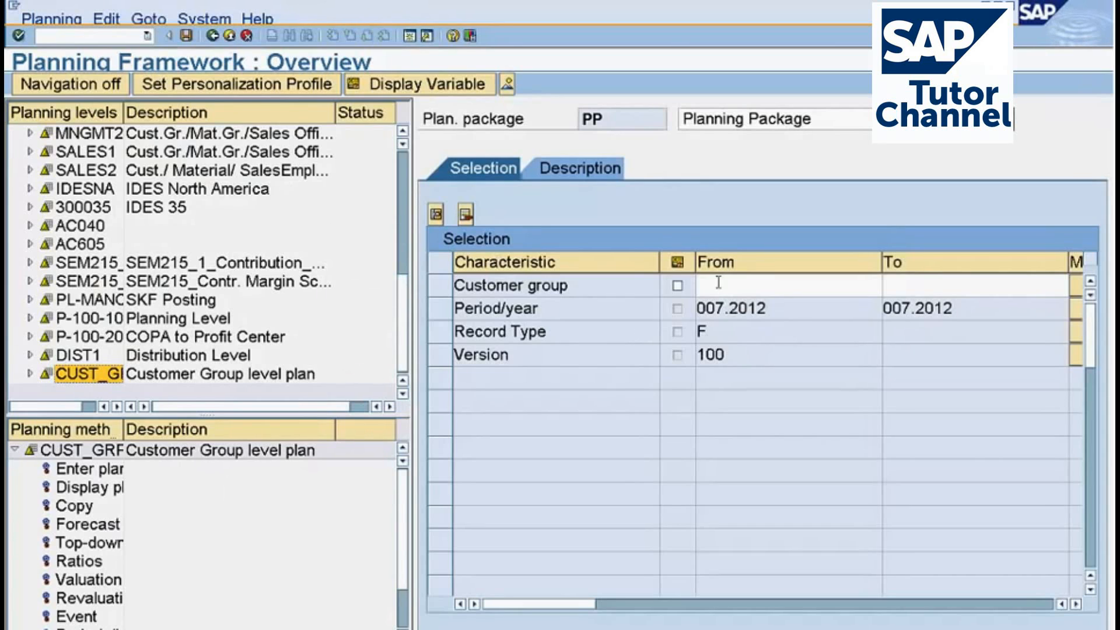
Restrict the package's Customer group selection to the range 01 to 02 and save the planning package PP.
left_click(796, 288)
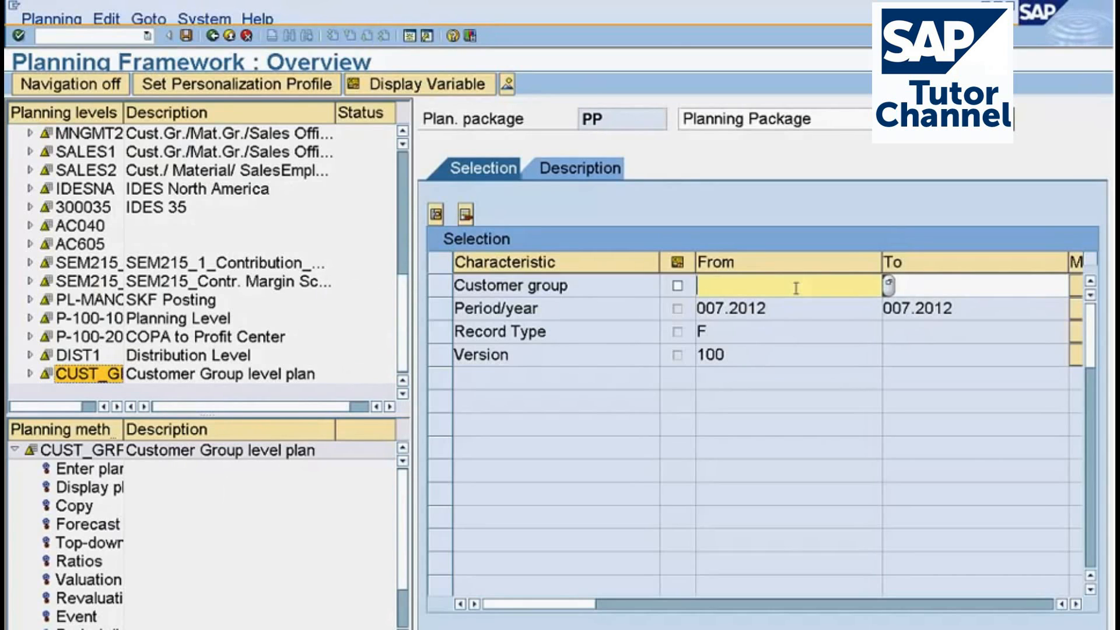
key("F4")
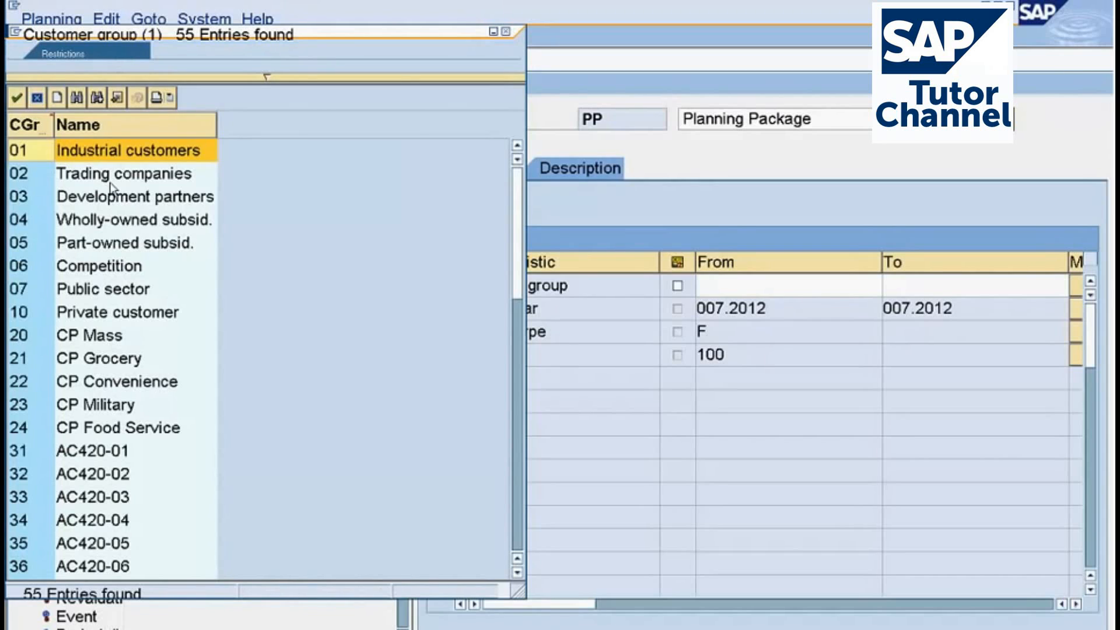
double_click(92, 150)
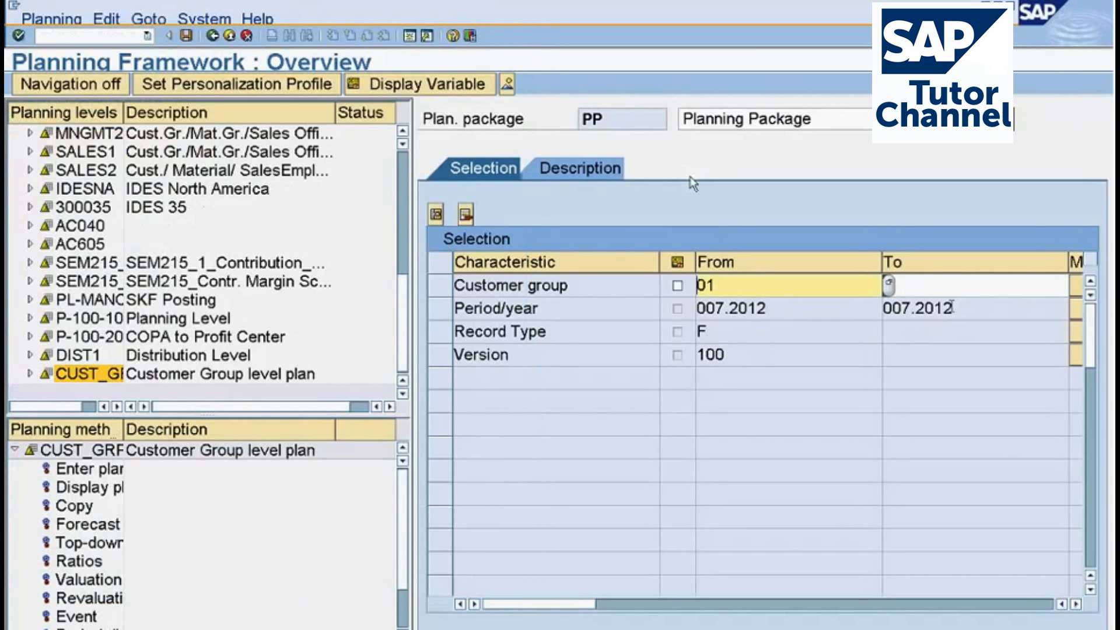
type("02")
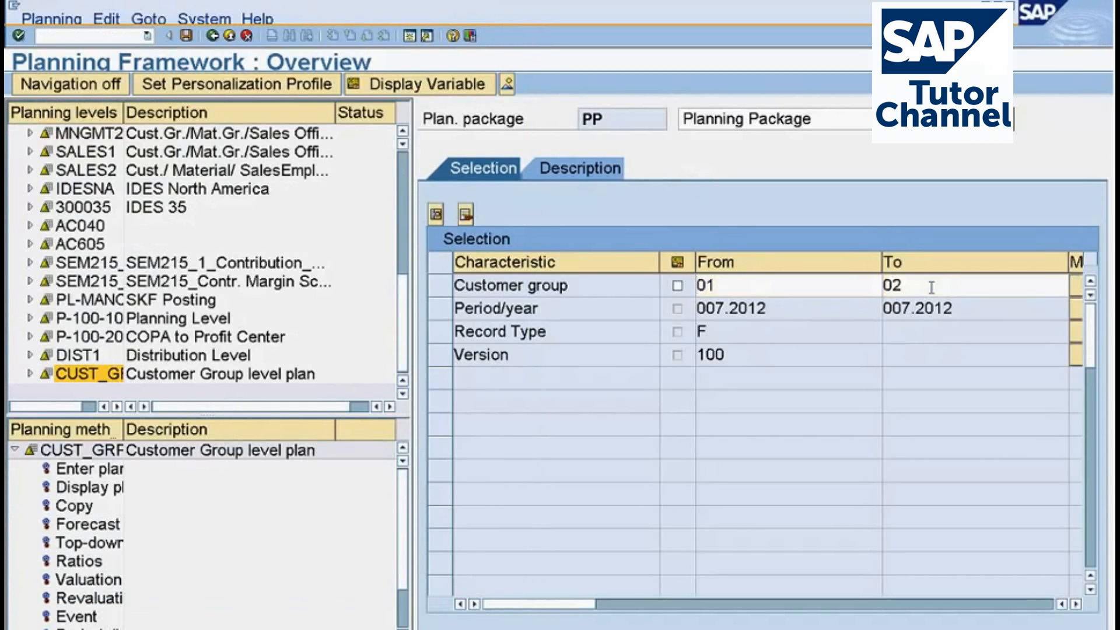
key("Return")
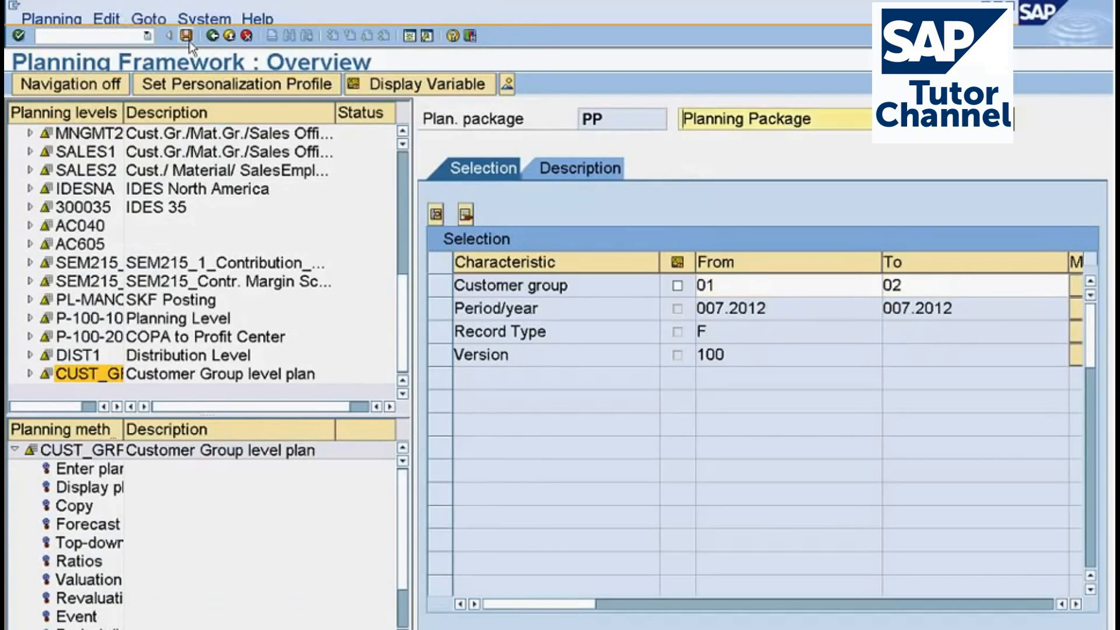
left_click(186, 38)
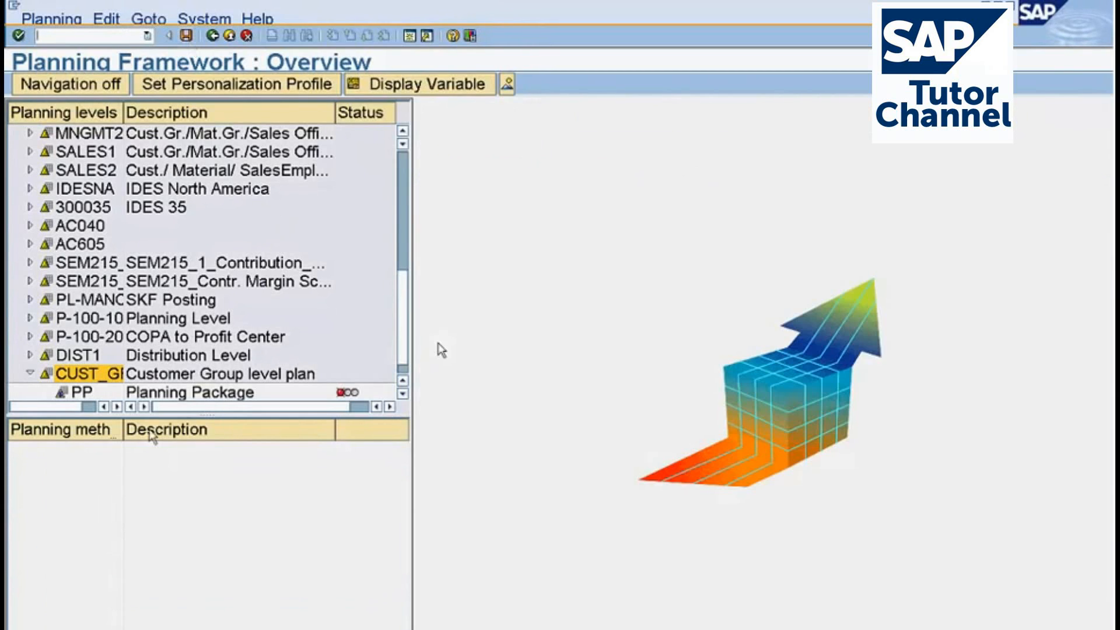
Open planning package PP under CUST_GRP and look through its planning methods, widening the Planning methods column to read their names.
left_click(404, 395)
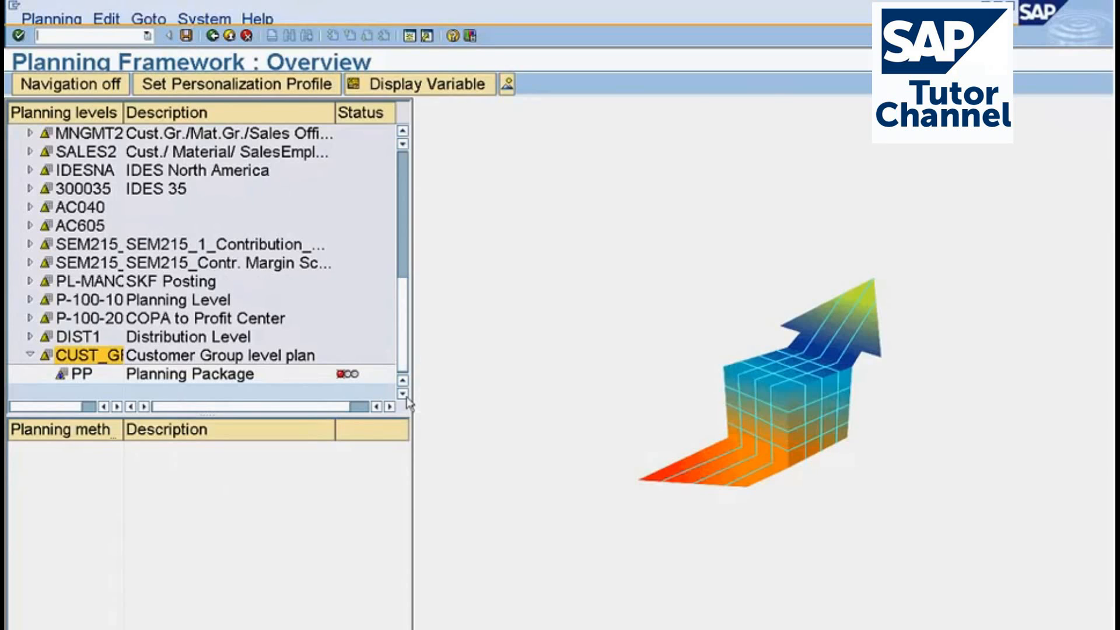
double_click(86, 376)
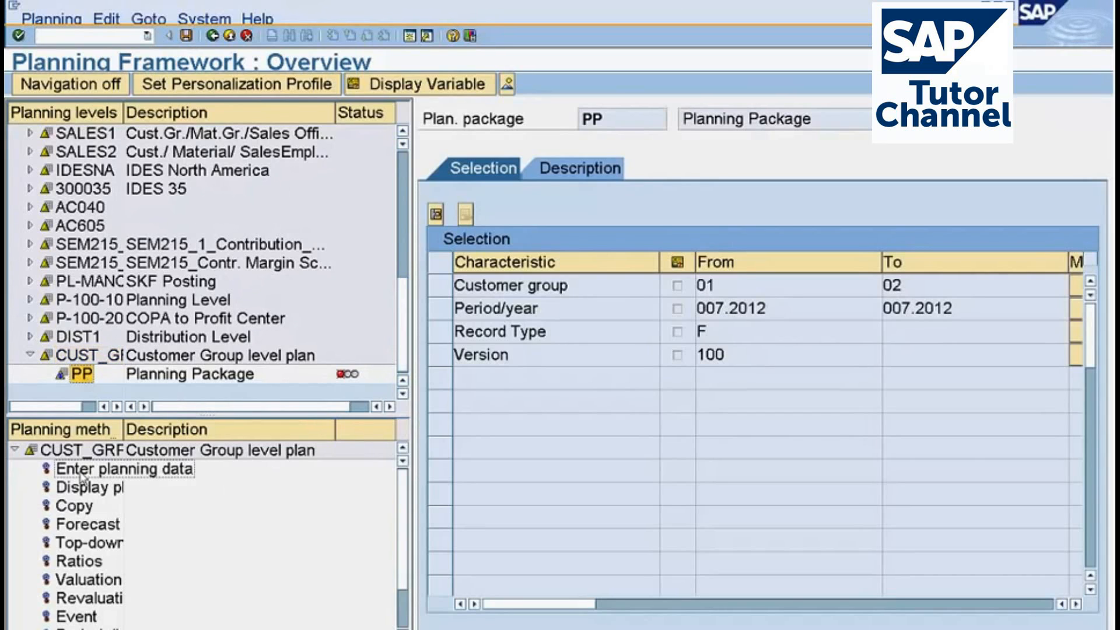
left_click_drag(123, 430, 192, 432)
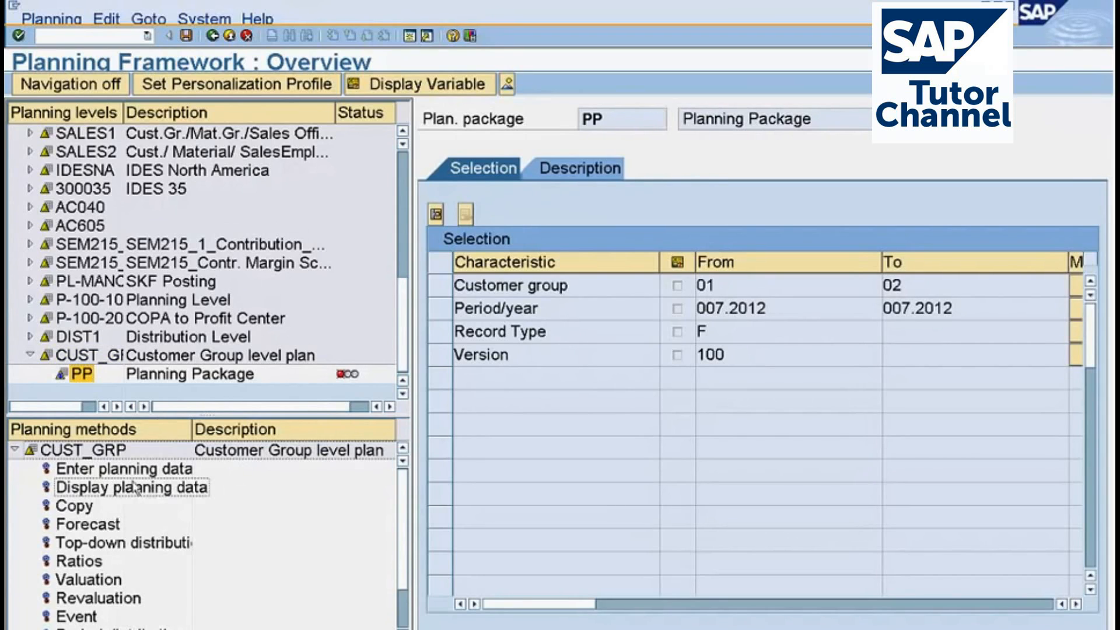
left_click(126, 477)
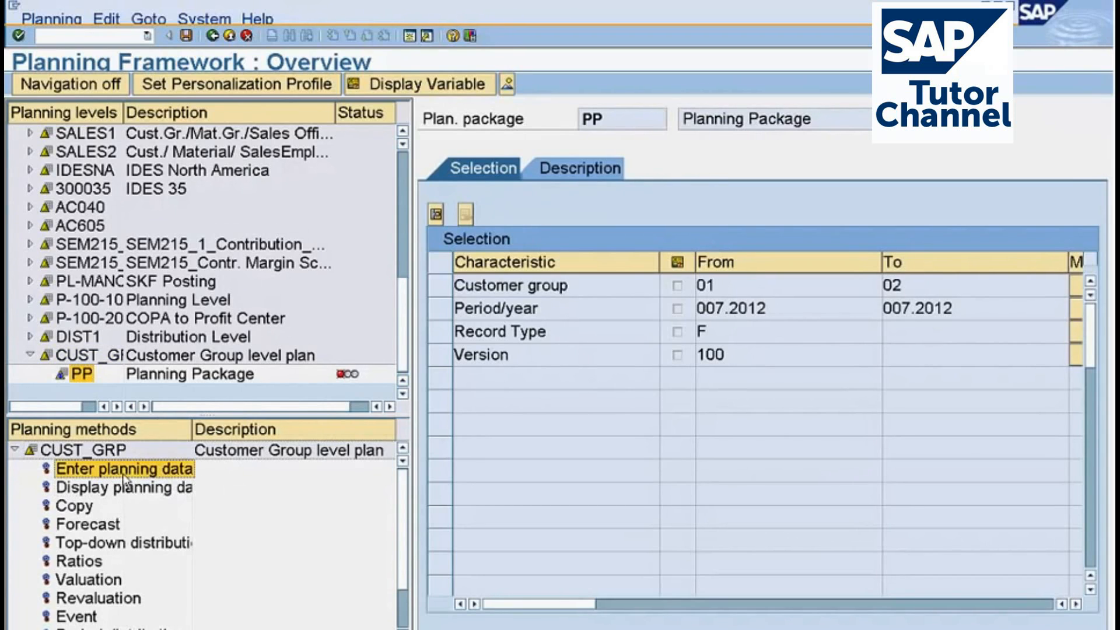
left_click(84, 510)
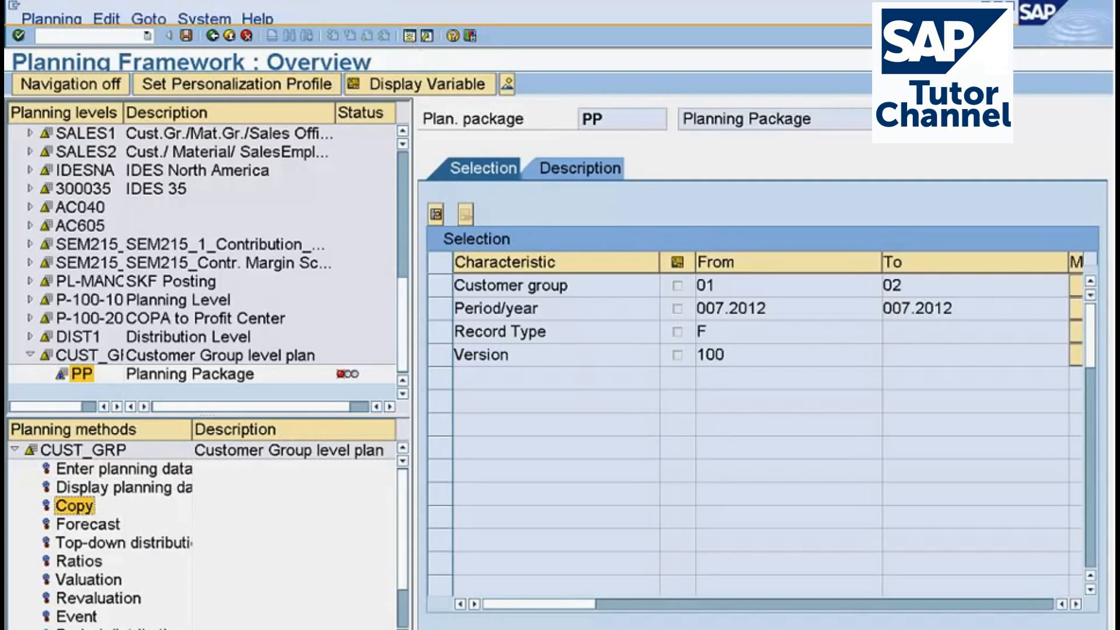
Leave the Planning Framework and open the plan line item display with transaction KE25.
key("F3")
type("ke")
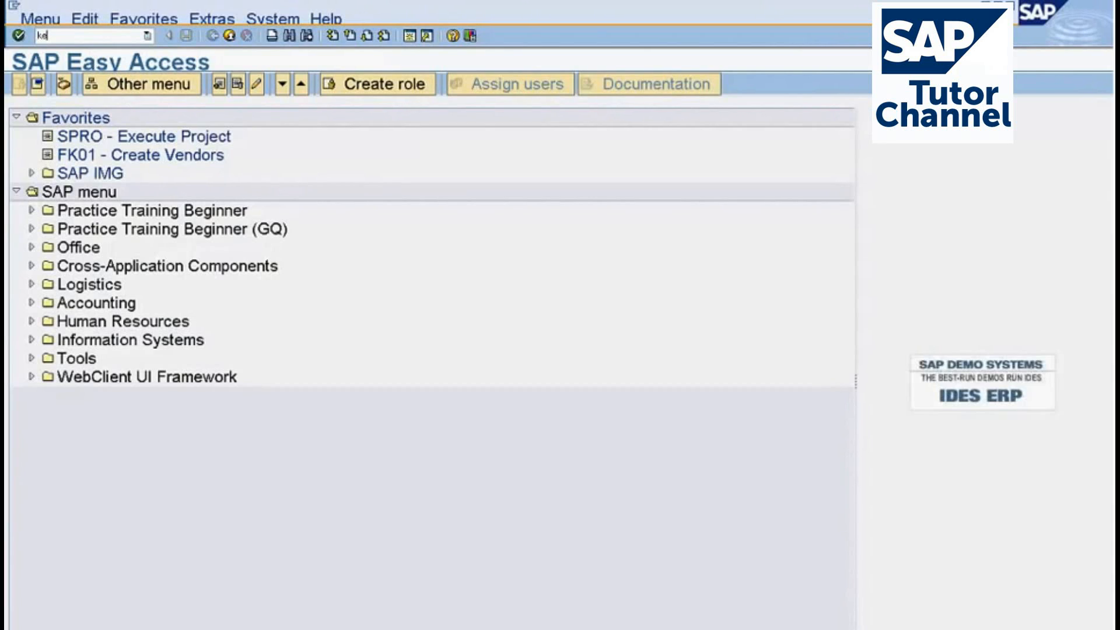
key("Return")
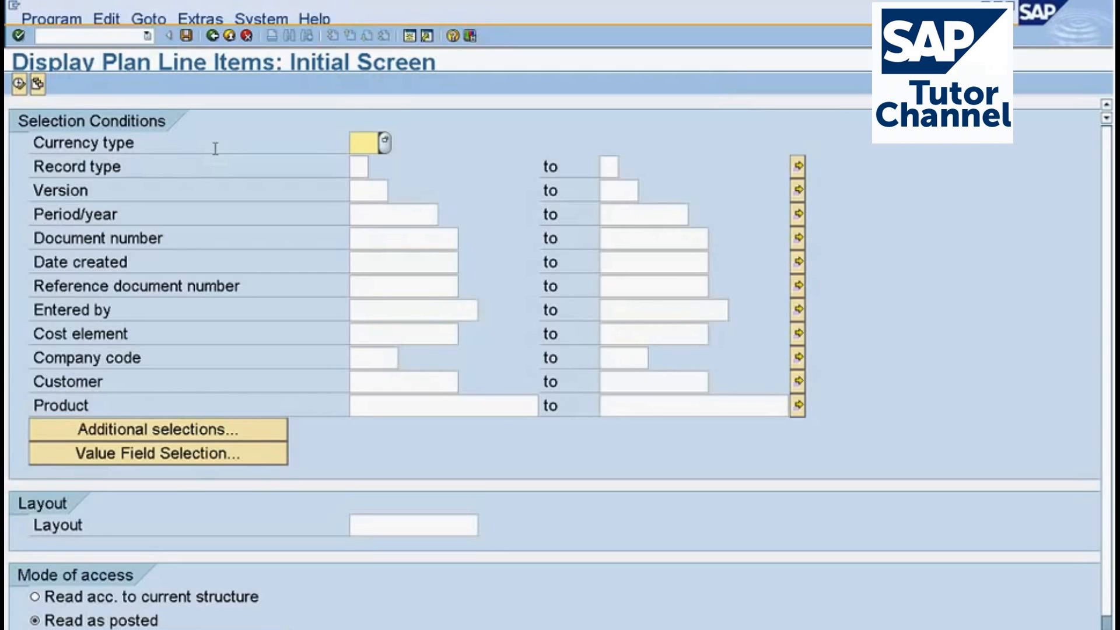
List the plan line items for Record type F and Version 100 and look through the result columns.
left_click(358, 167)
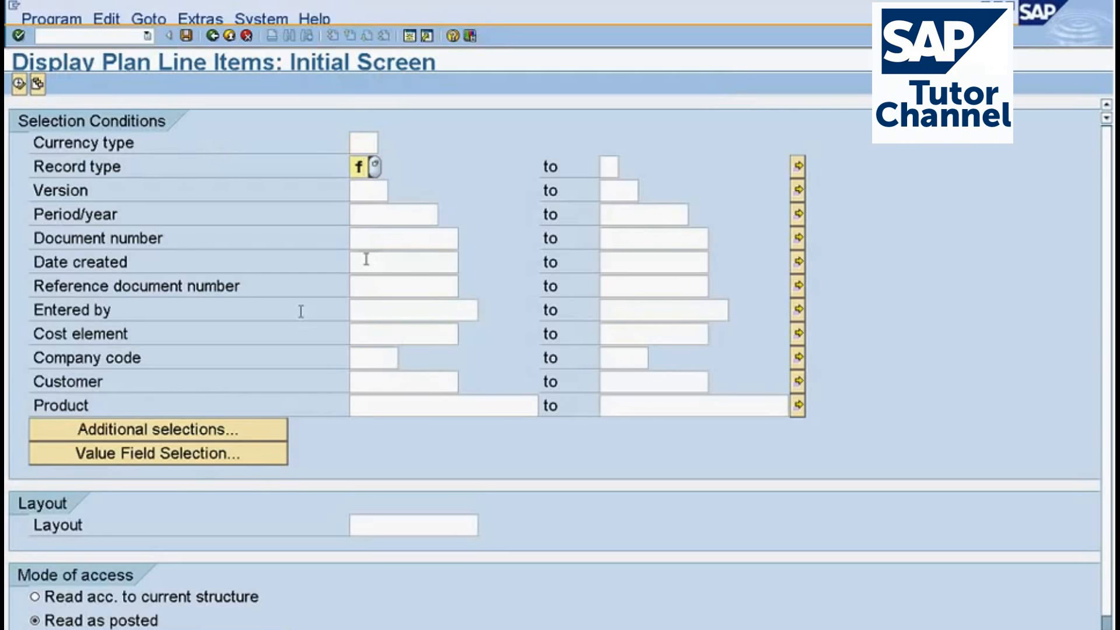
left_click(374, 190)
type("1")
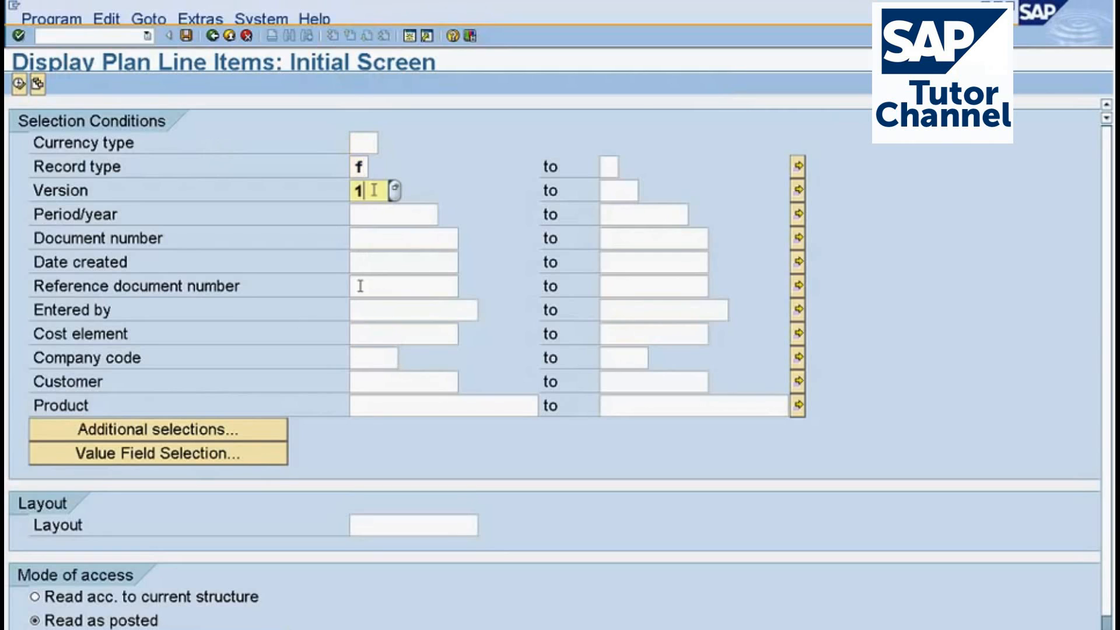
type("00")
key("Return")
left_click(22, 87)
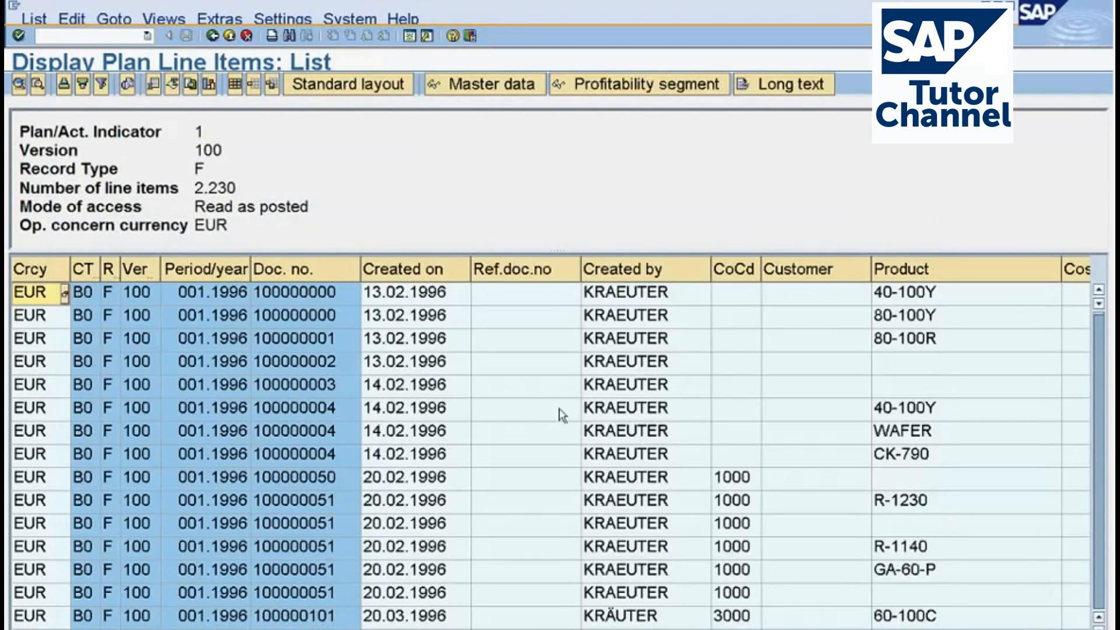
scroll(551, 450, "right", 5)
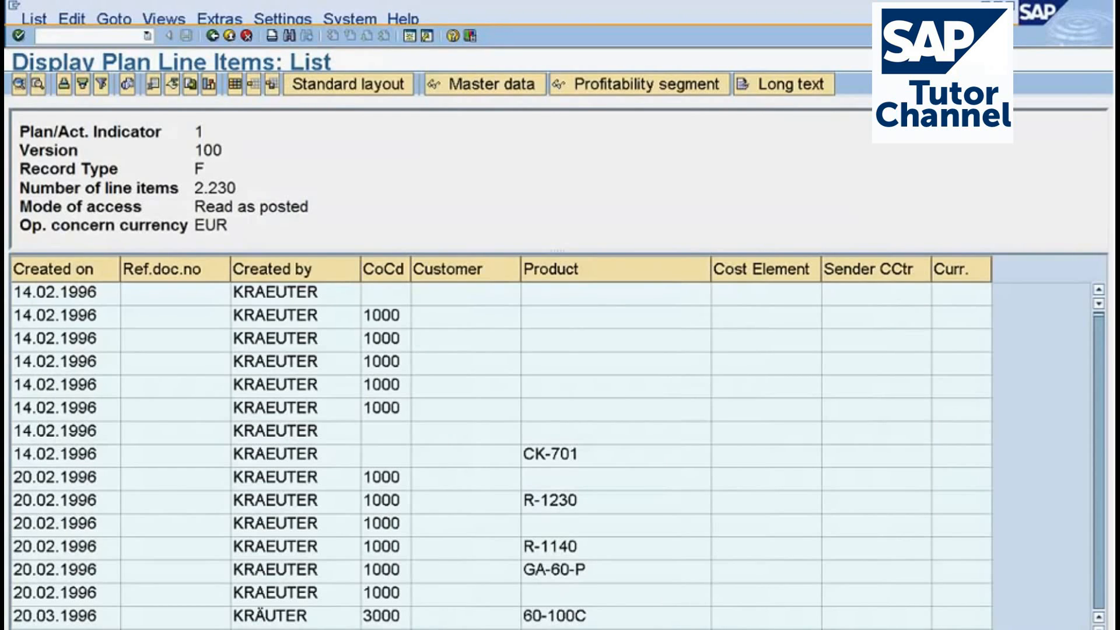
Return to the selection, restrict Period/year to 007.2012 to 007.2012, and list the plan line items despite the selection criteria notice.
key("F3")
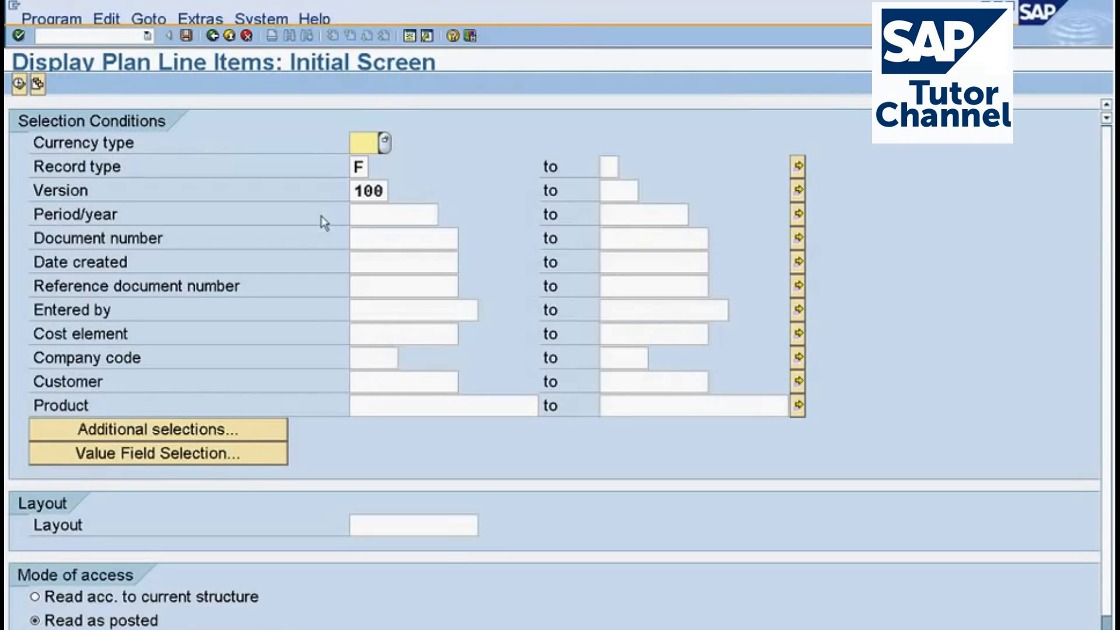
left_click(363, 216)
type("00")
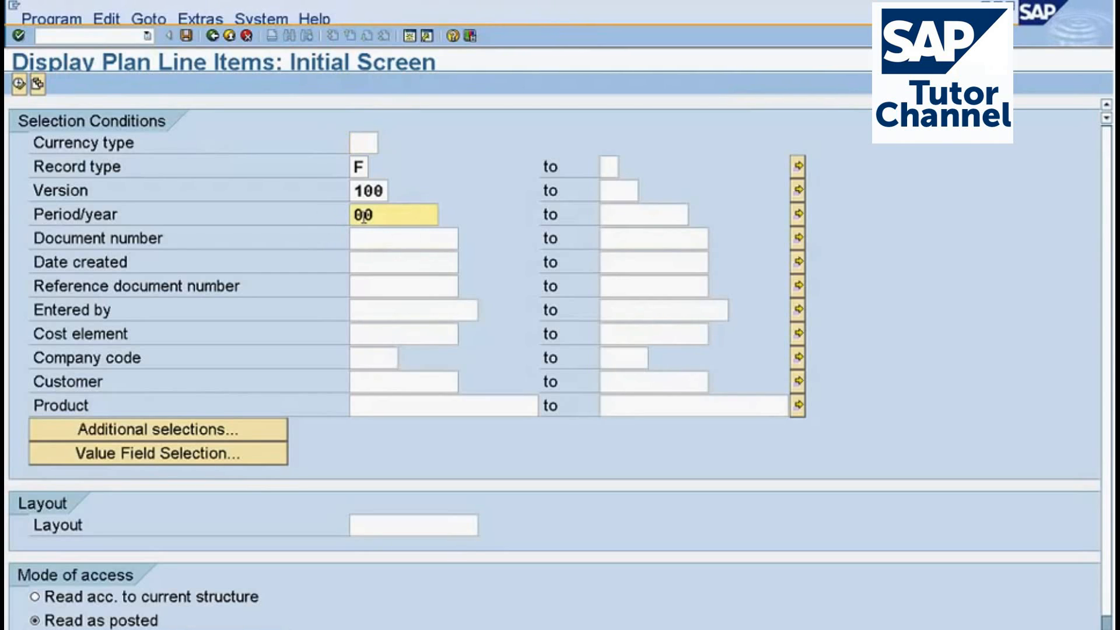
type("7.2012")
left_click(625, 207)
type("007.2012")
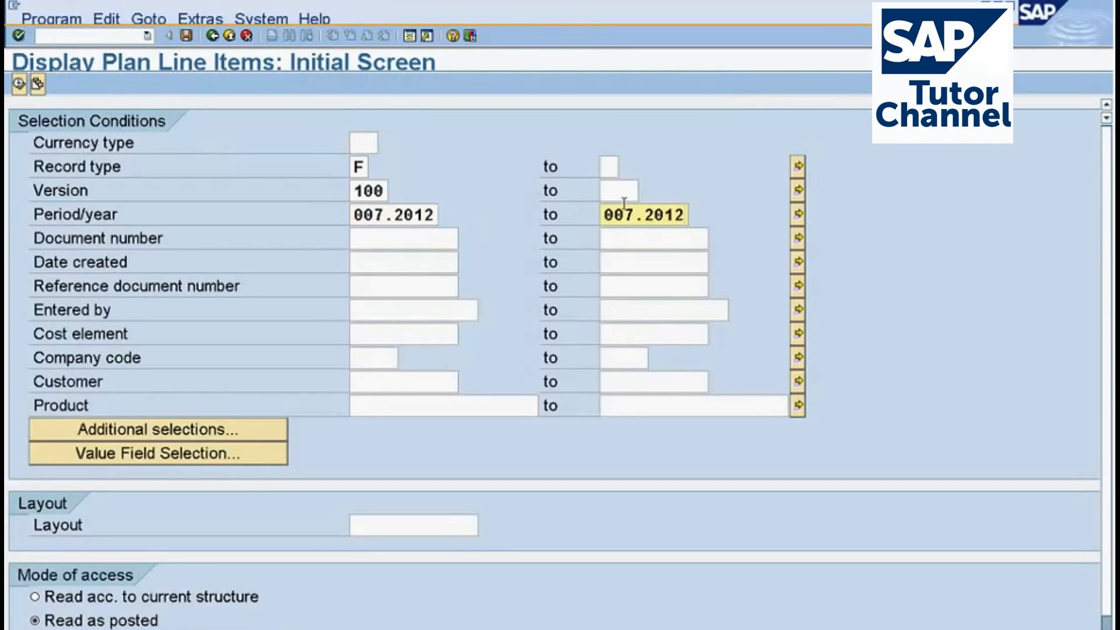
key("F8")
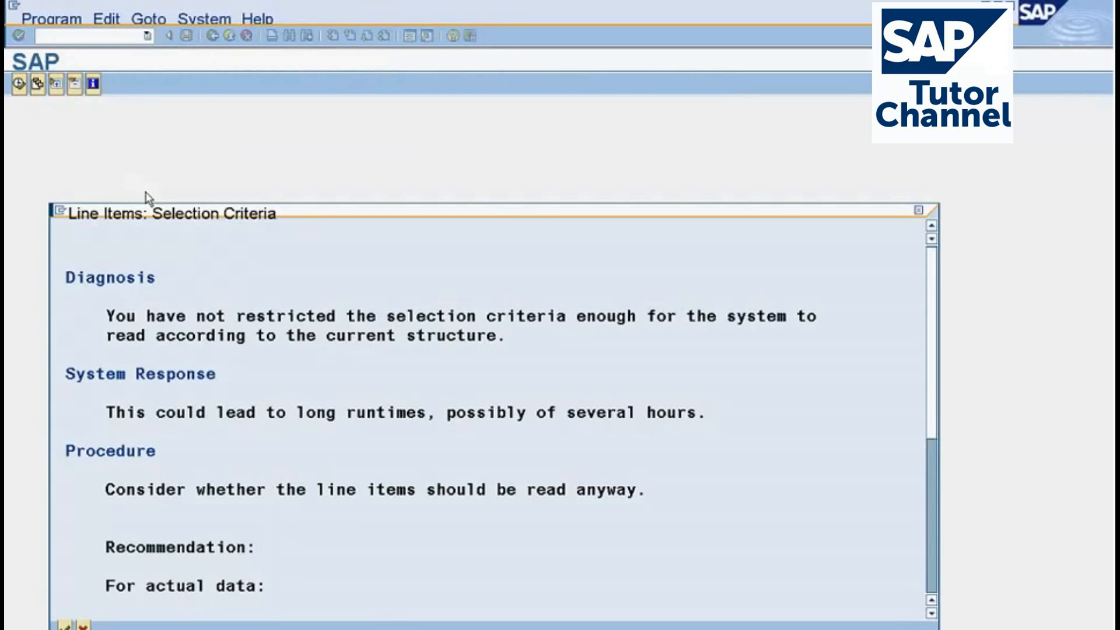
key("Return")
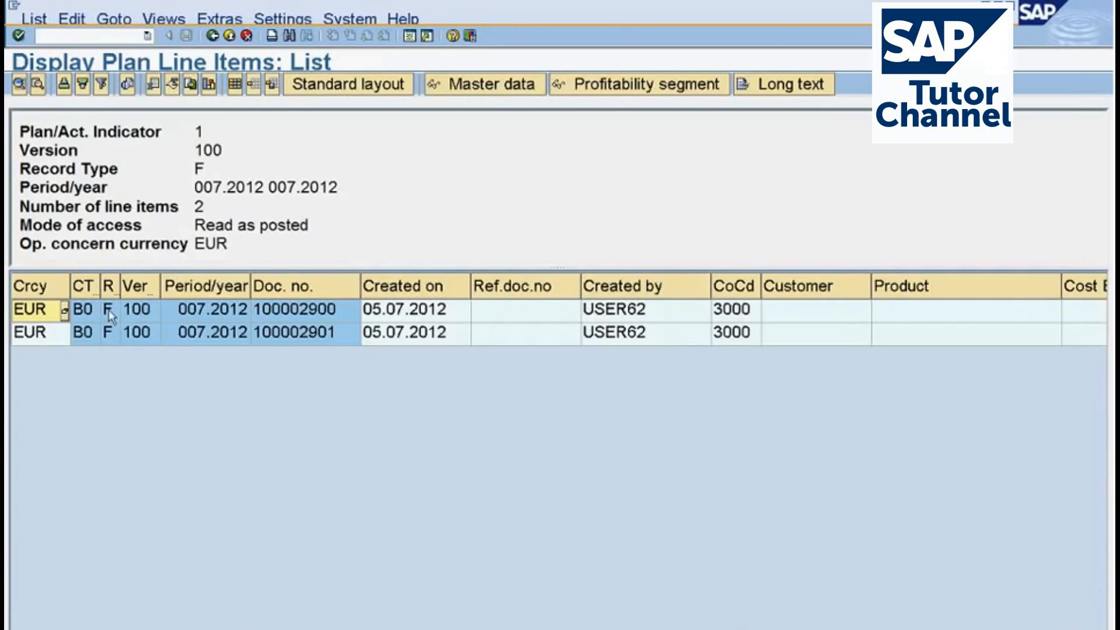
Add the Customer group column to the line item layout and move it directly after the document number column.
left_click(235, 84)
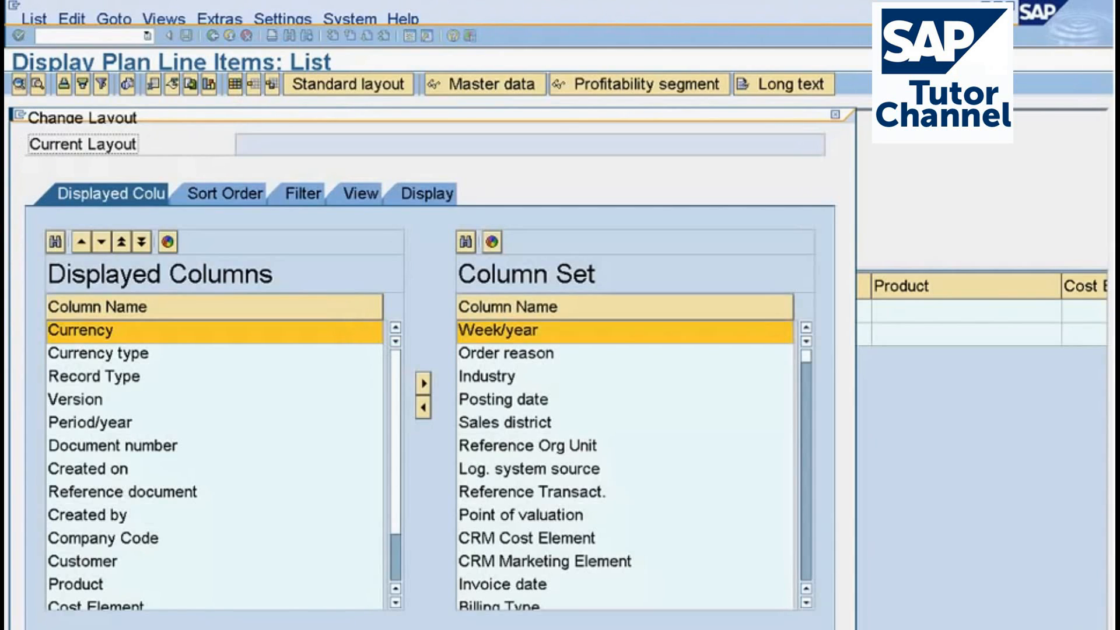
scroll(808, 560, "down", 4)
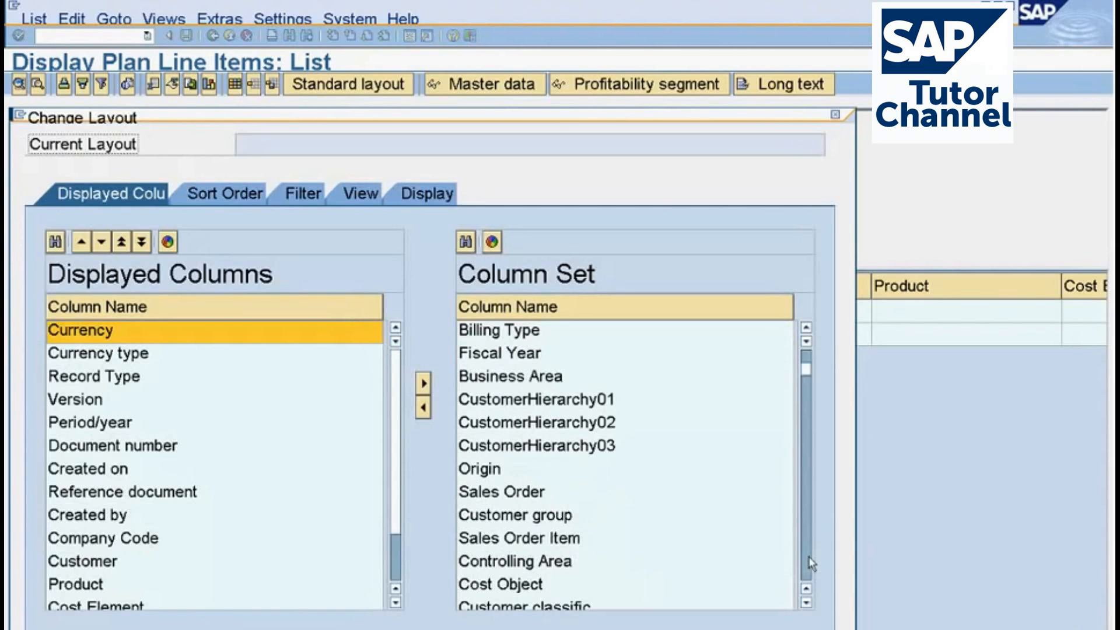
left_click(423, 407)
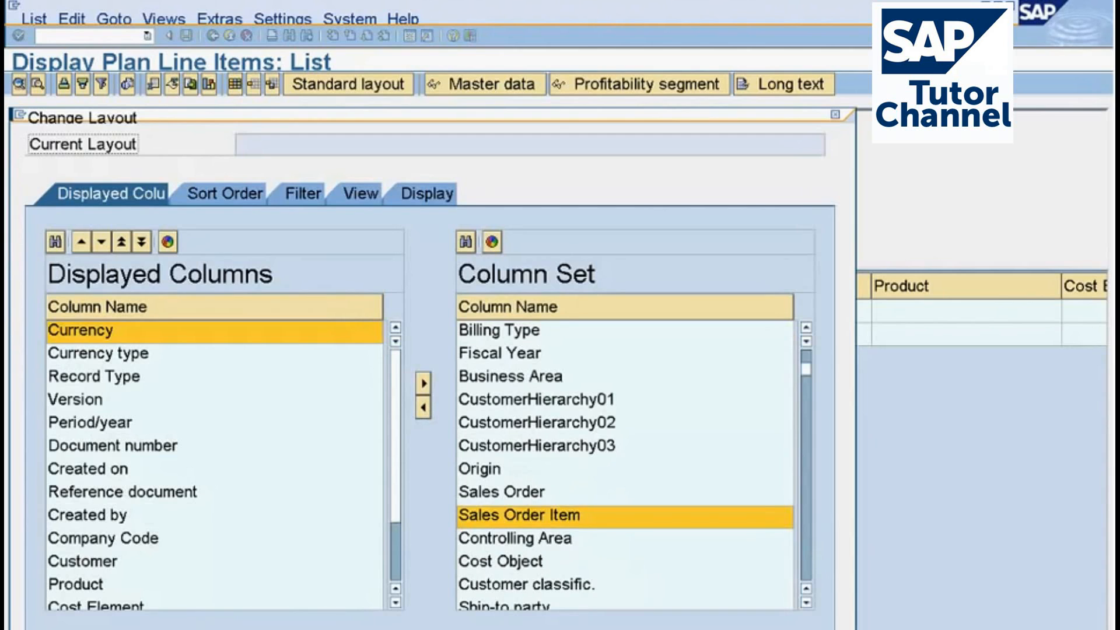
left_click(296, 627)
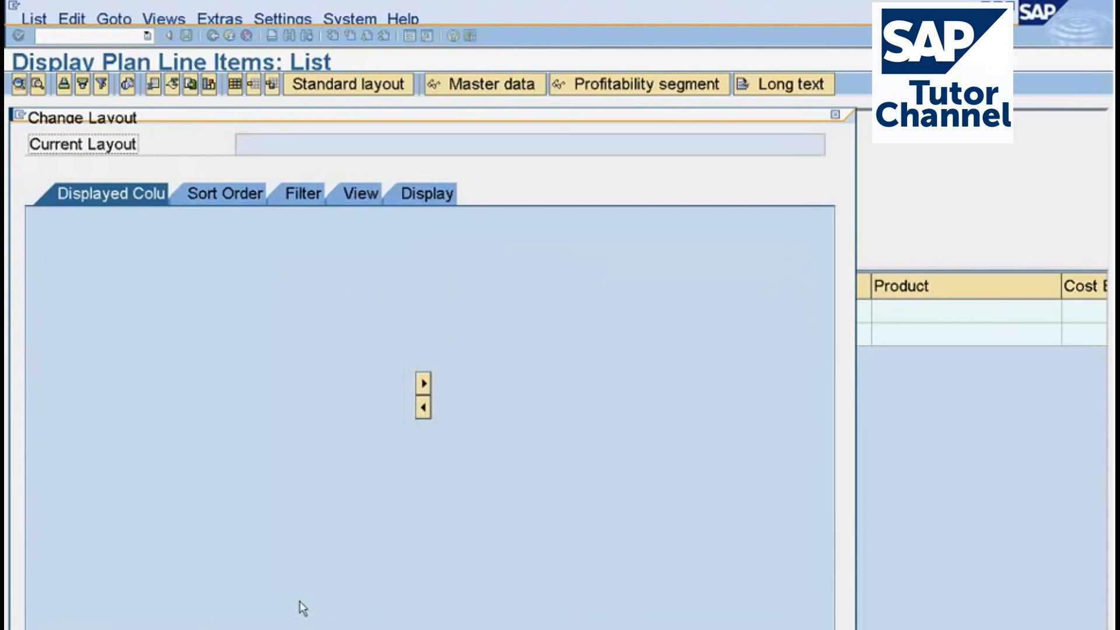
left_click(1038, 628)
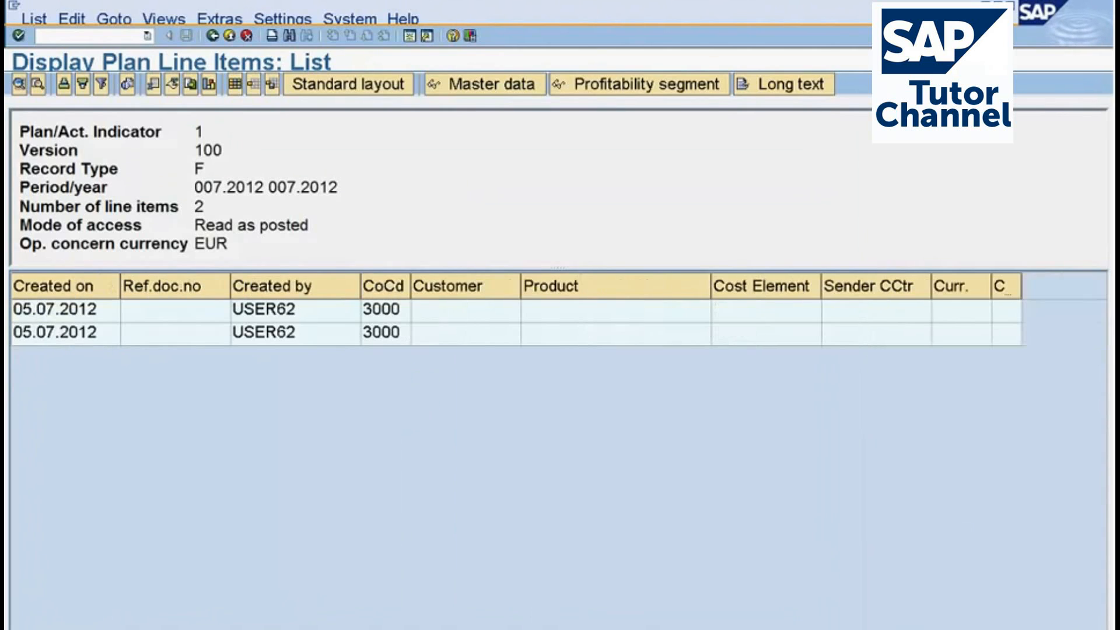
left_click(1021, 287)
left_click_drag(1028, 290, 318, 297)
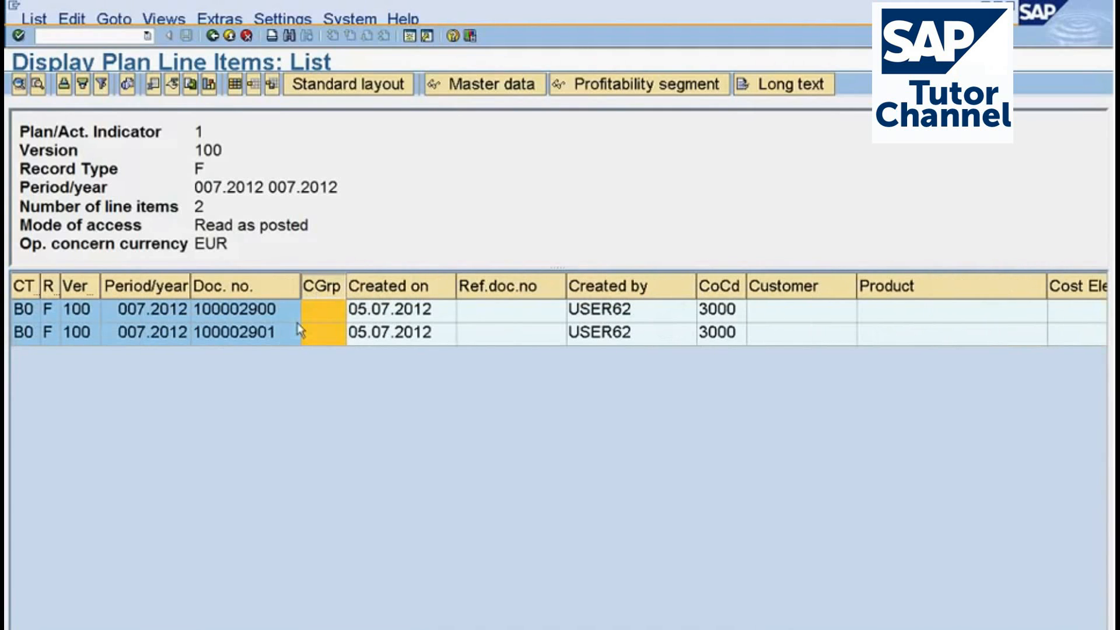
Inspect the details of the first plan line item, return to the list, and slightly widen the customer group column.
double_click(366, 313)
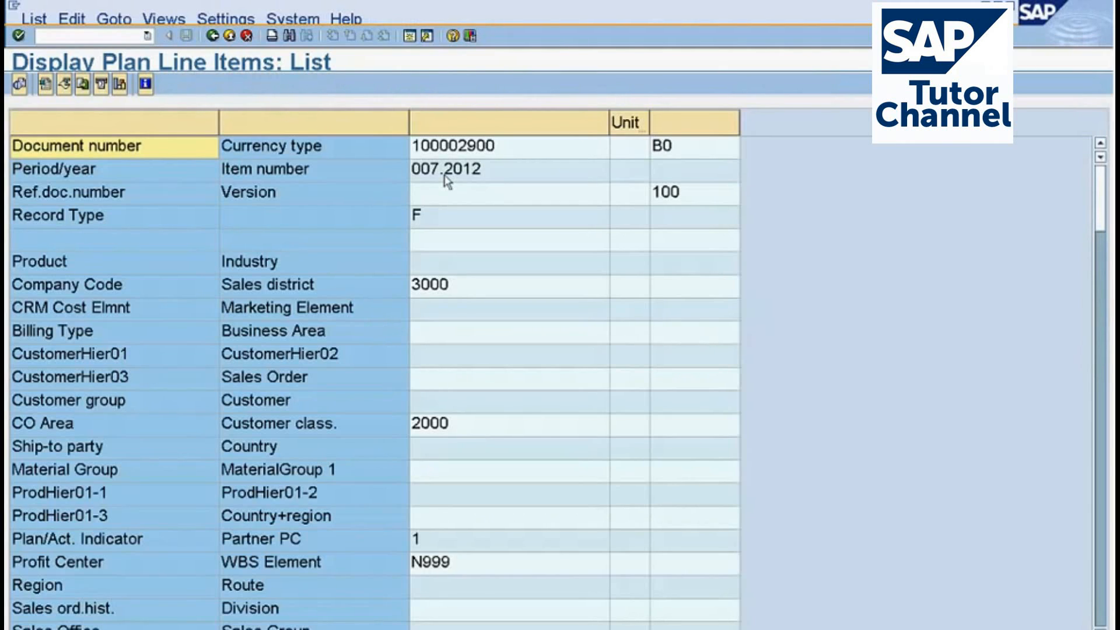
key("F3")
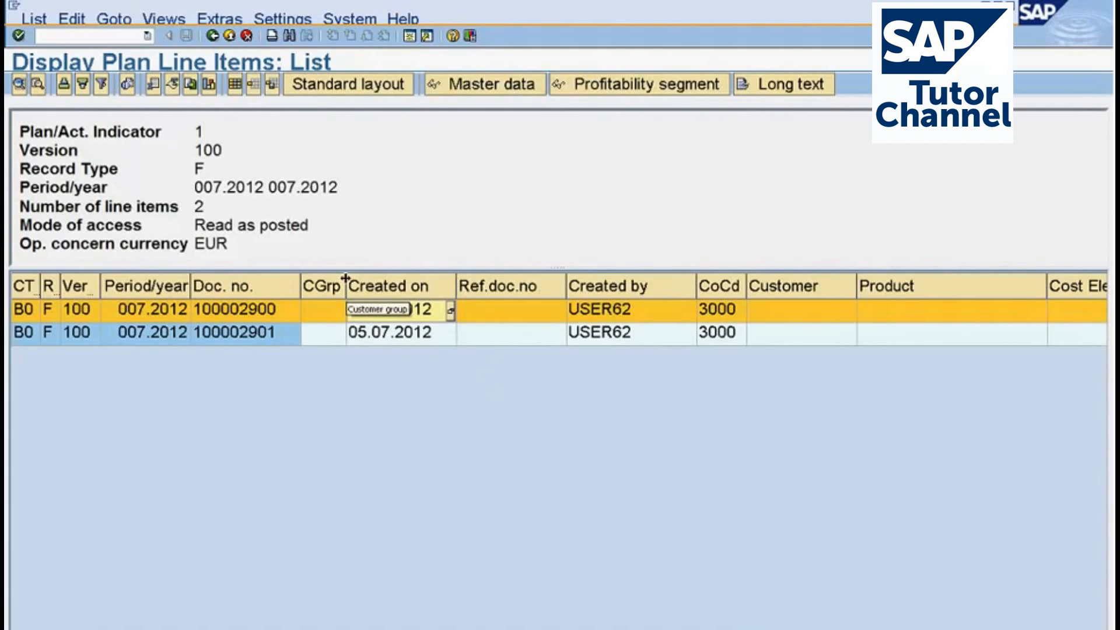
left_click_drag(346, 278, 349, 280)
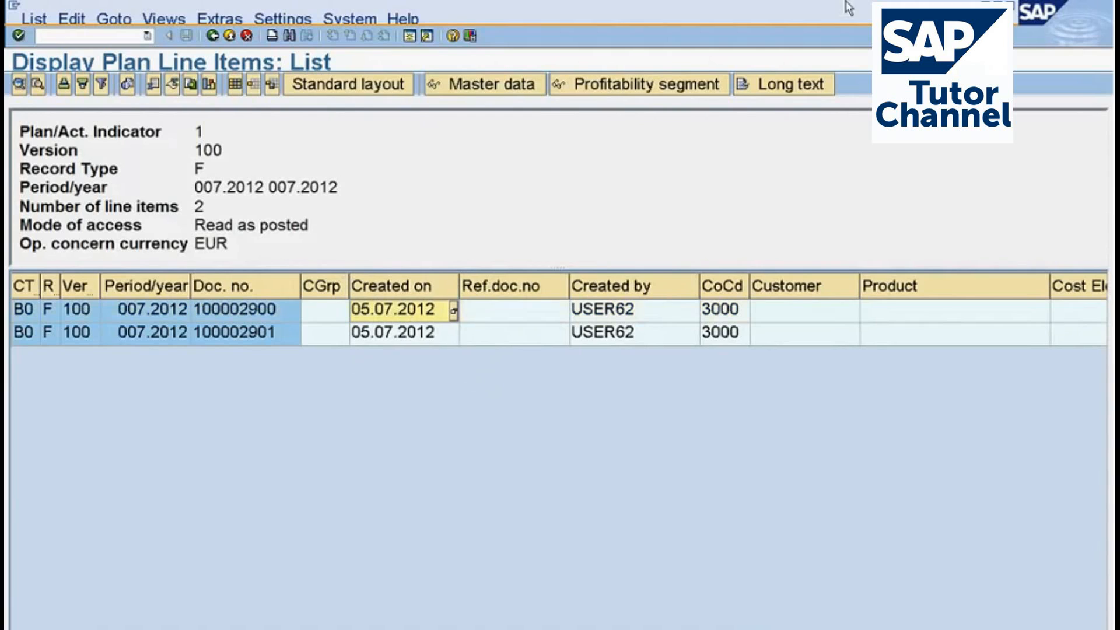
key("F3")
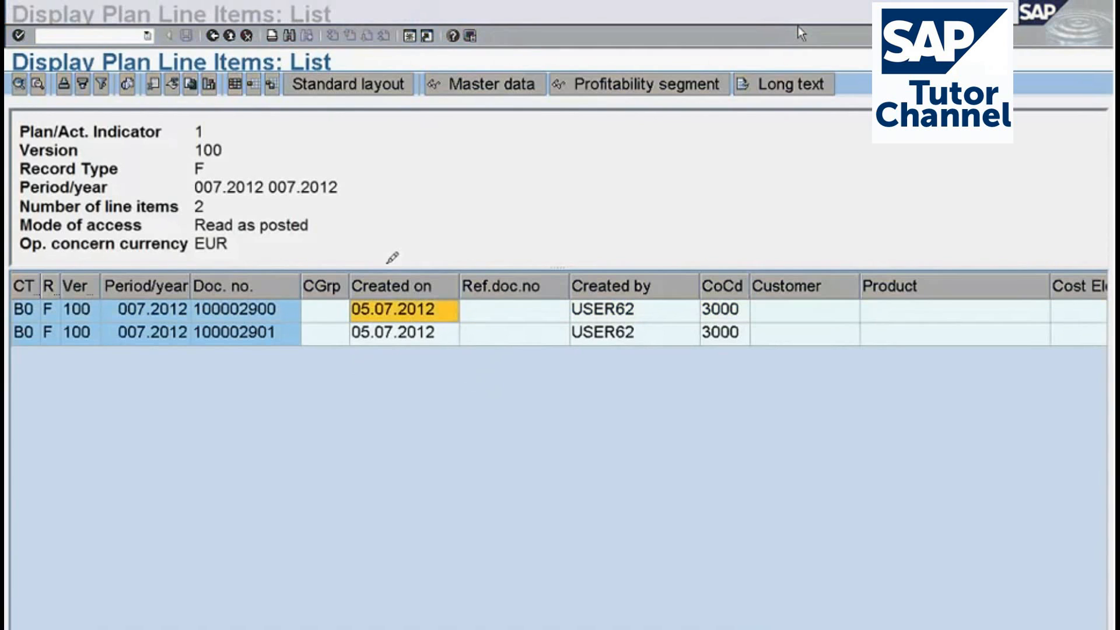
mouse_move(385, 262)
left_mouse_down()
mouse_move(337, 260)
mouse_move(300, 361)
mouse_move(364, 313)
mouse_move(353, 256)
left_mouse_up()
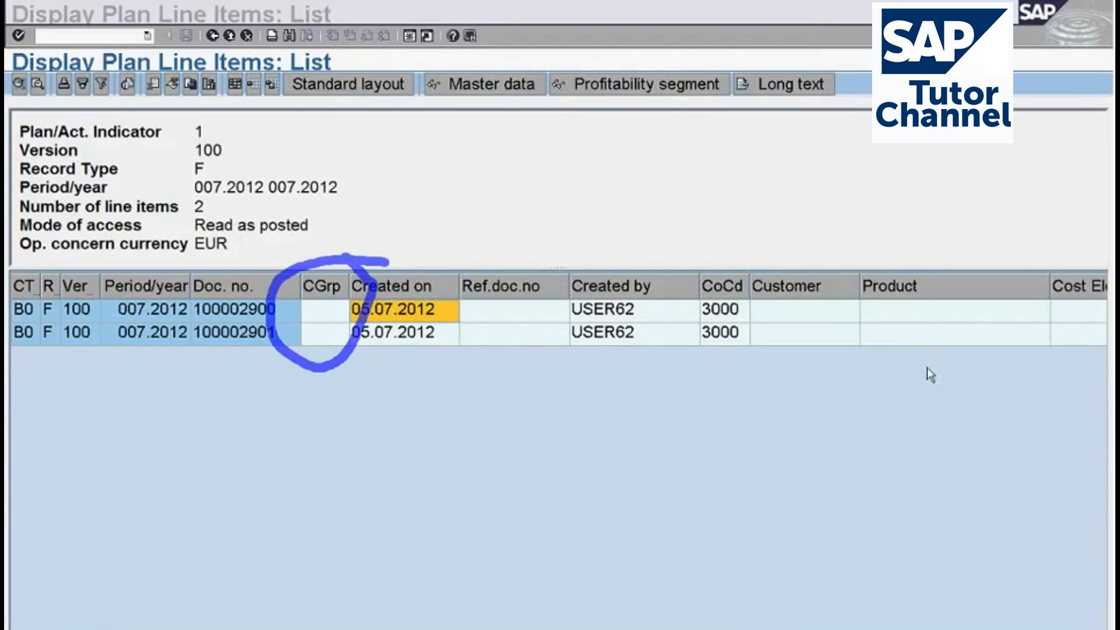
left_click_drag(405, 157, 412, 210)
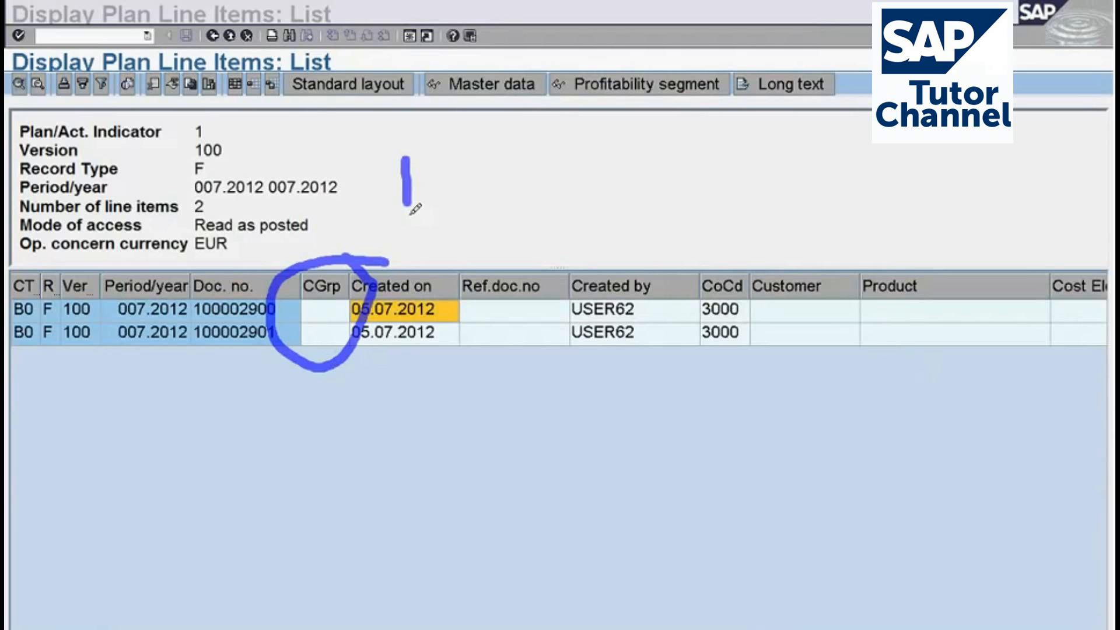
mouse_move(437, 162)
left_mouse_down()
mouse_move(411, 185)
mouse_move(464, 201)
mouse_move(491, 152)
mouse_move(497, 204)
left_mouse_up()
mouse_move(511, 172)
left_mouse_down()
mouse_move(532, 144)
mouse_move(522, 204)
mouse_move(558, 198)
left_mouse_up()
mouse_move(599, 139)
left_mouse_down()
mouse_move(571, 176)
mouse_move(604, 201)
mouse_move(580, 203)
left_mouse_up()
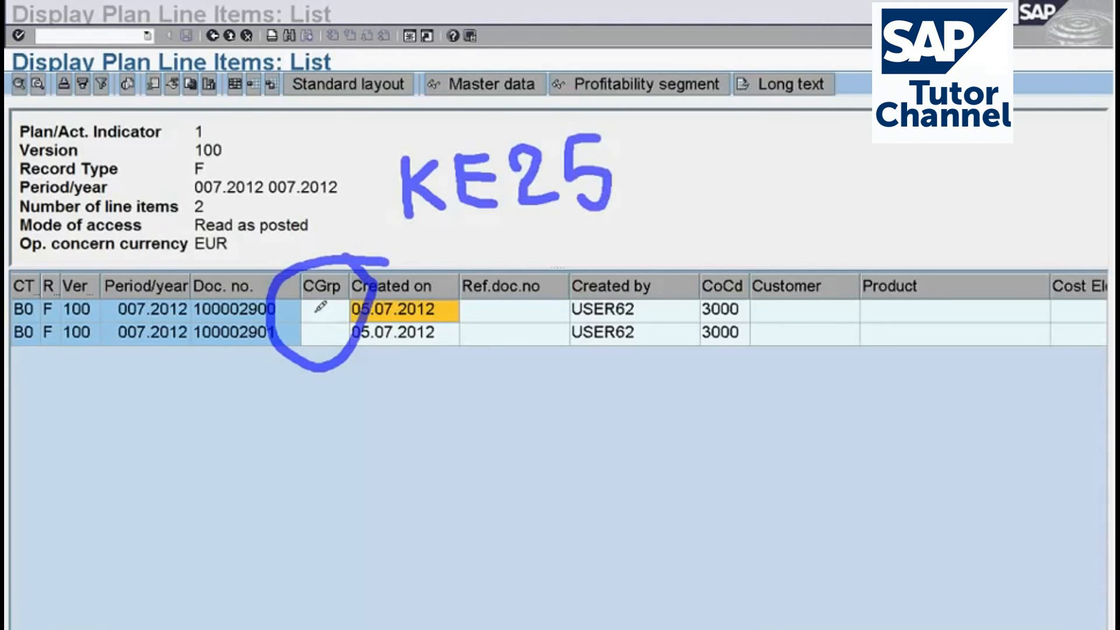
mouse_move(310, 313)
left_mouse_down()
mouse_move(332, 307)
mouse_move(332, 325)
left_mouse_up()
key("Escape")
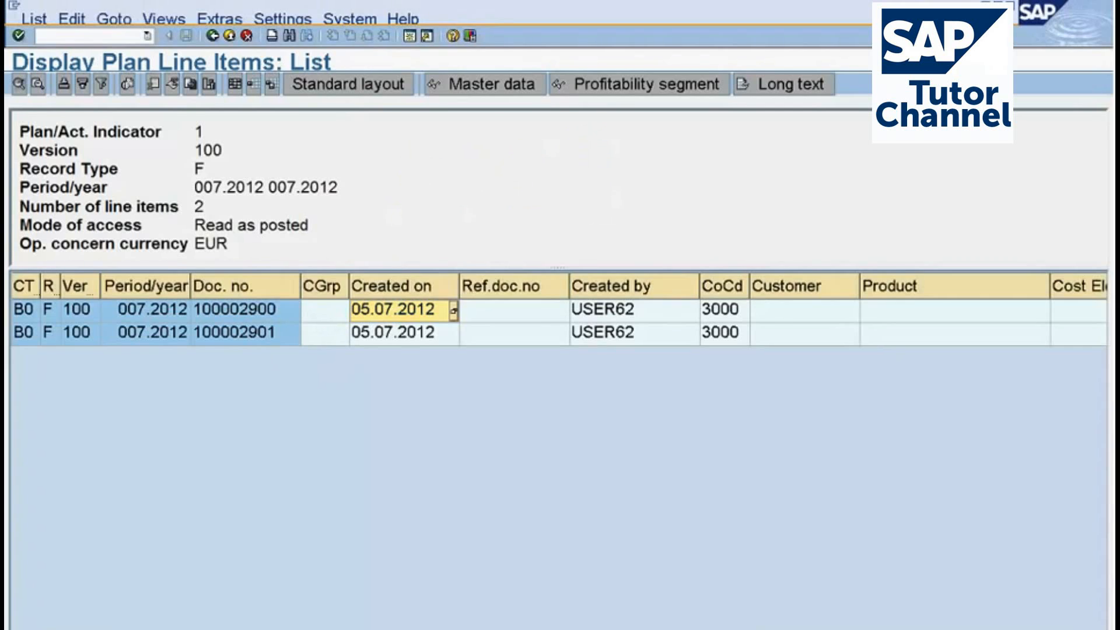
Exit the plan line items, open the actual line item display, and set Currency type to 10 and Record type to F.
left_click(229, 35)
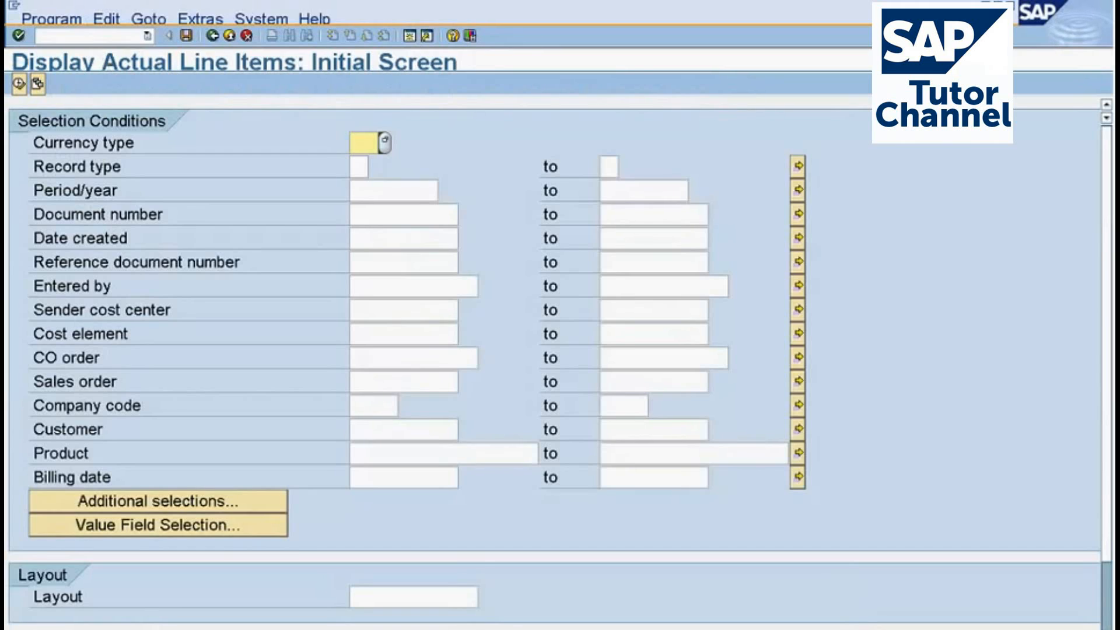
key("Tab")
type("f")
left_click(362, 146)
type("10")
key("Return")
Set the Period/year range of the actual line item selection from 007.2012 to 007.2012.
left_click(368, 190)
key("Down")
left_click(620, 192)
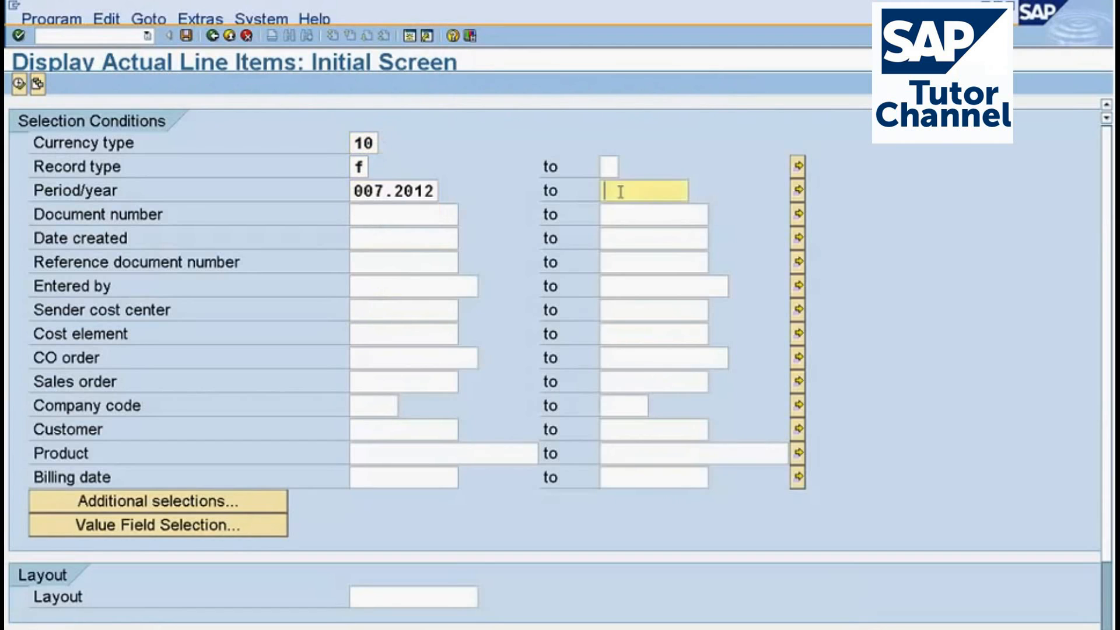
type("00")
left_click(618, 210)
key("Return")
Add Customer group as an additional selection criterion for the actual line items.
left_click(166, 502)
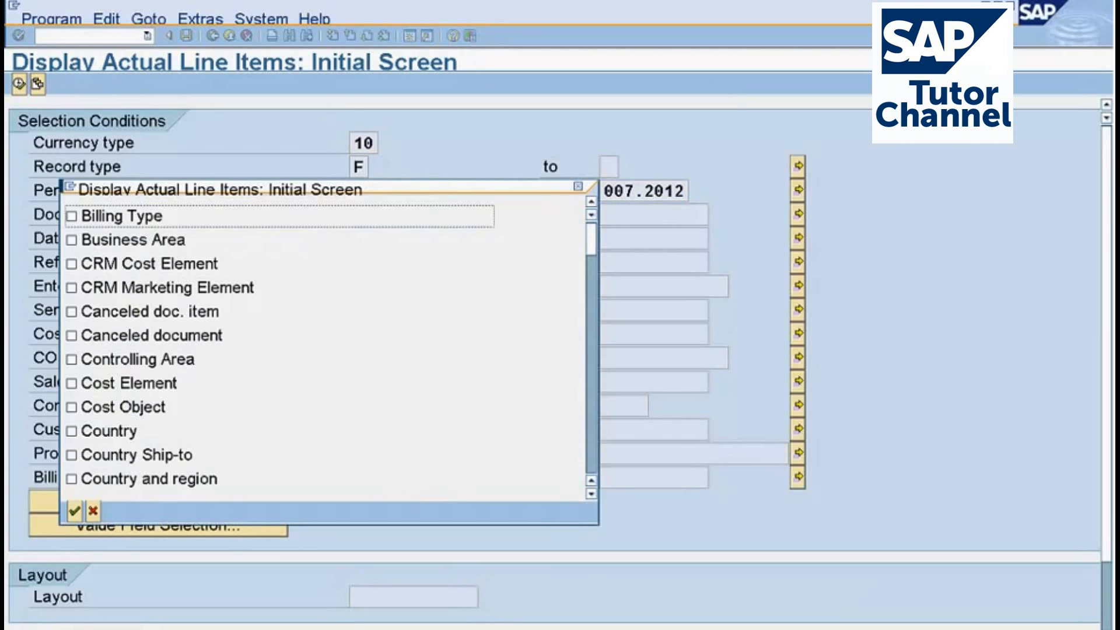
left_click(591, 461)
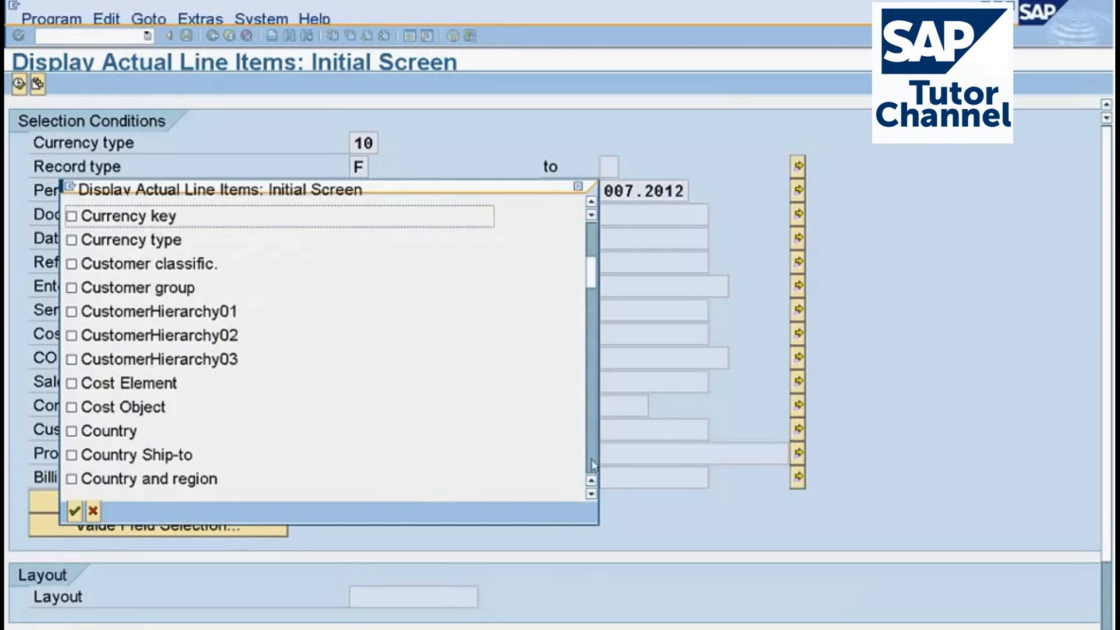
left_click(72, 288)
left_click(74, 511)
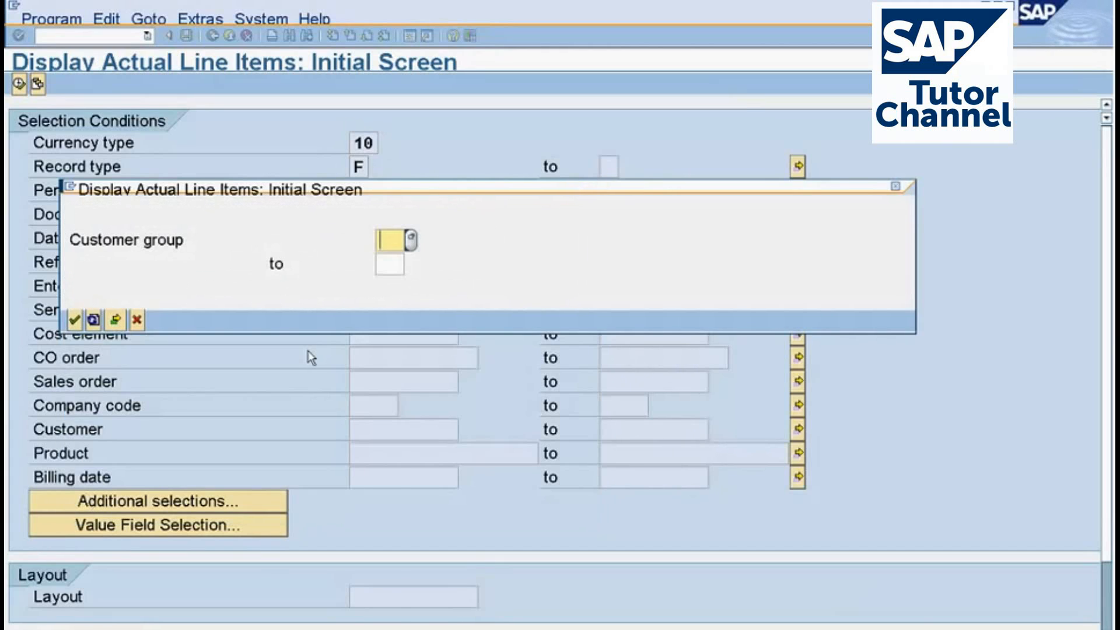
Restrict the customer group selection to the range 01 to 02 and run the actual line item display.
left_click(411, 240)
double_click(424, 250)
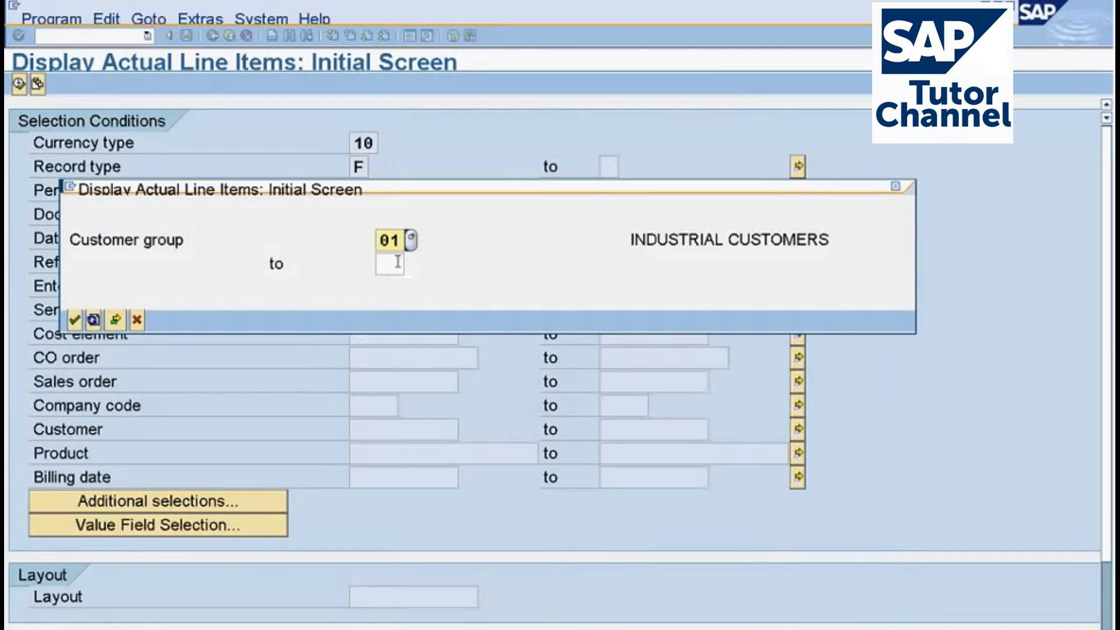
left_click(397, 262)
left_click(415, 266)
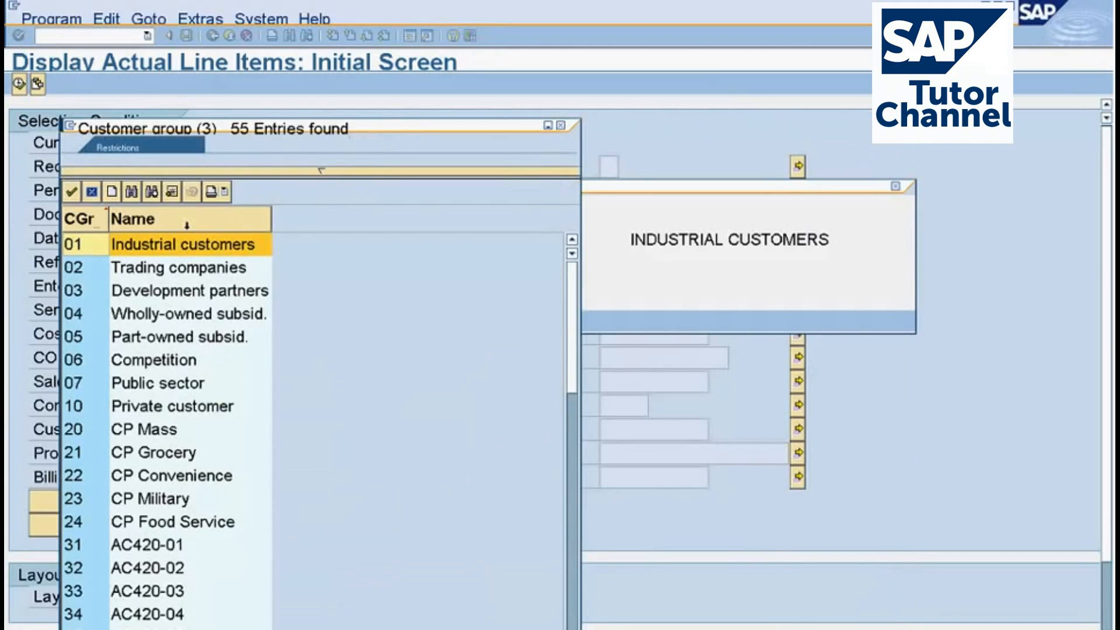
double_click(131, 271)
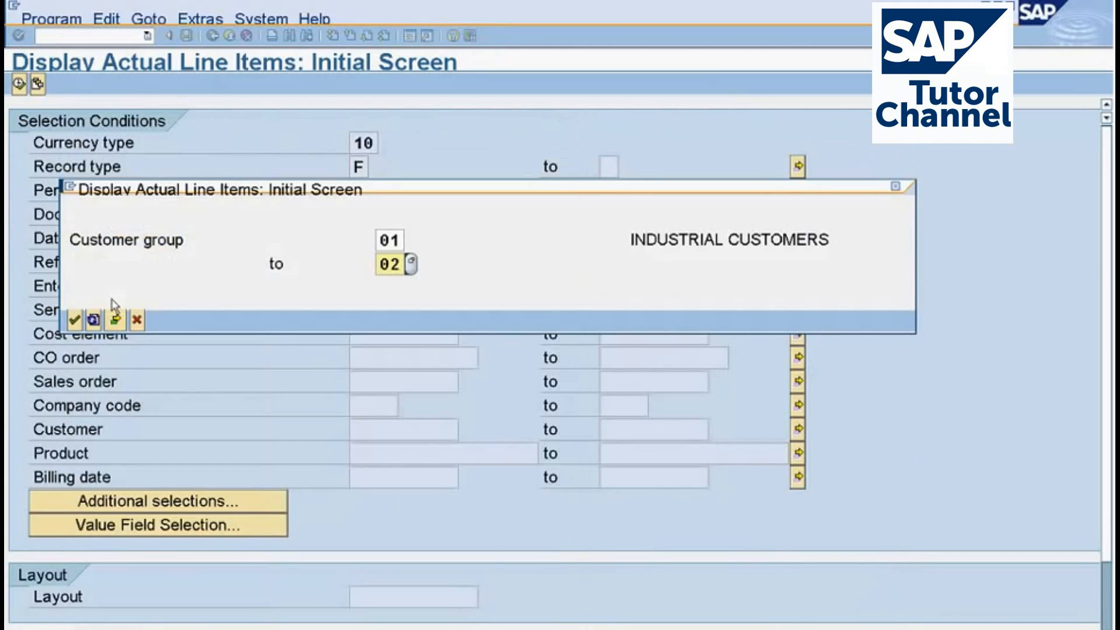
left_click(78, 323)
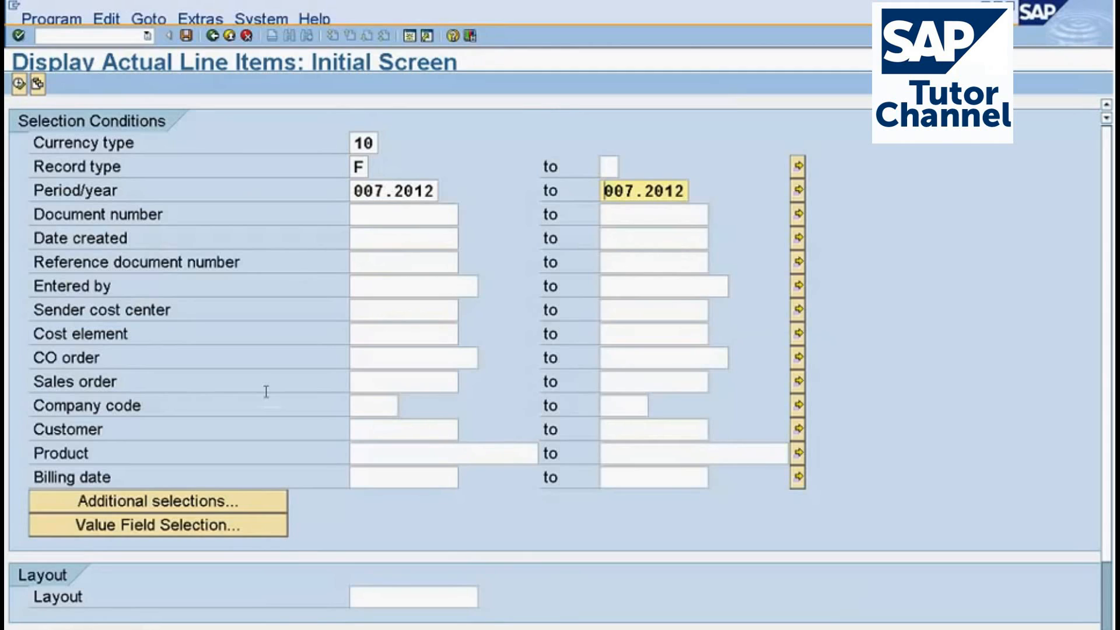
left_click(22, 91)
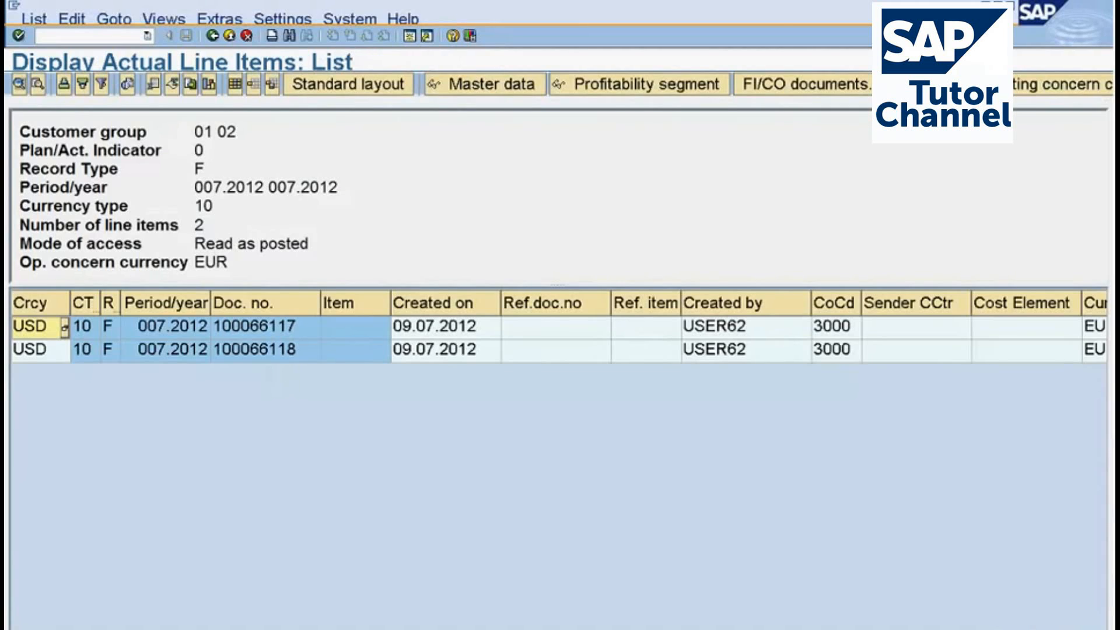
Open the layout settings of the list and add the Customer group column between Record Type and Period/year.
scroll(559, 327, "right", 1)
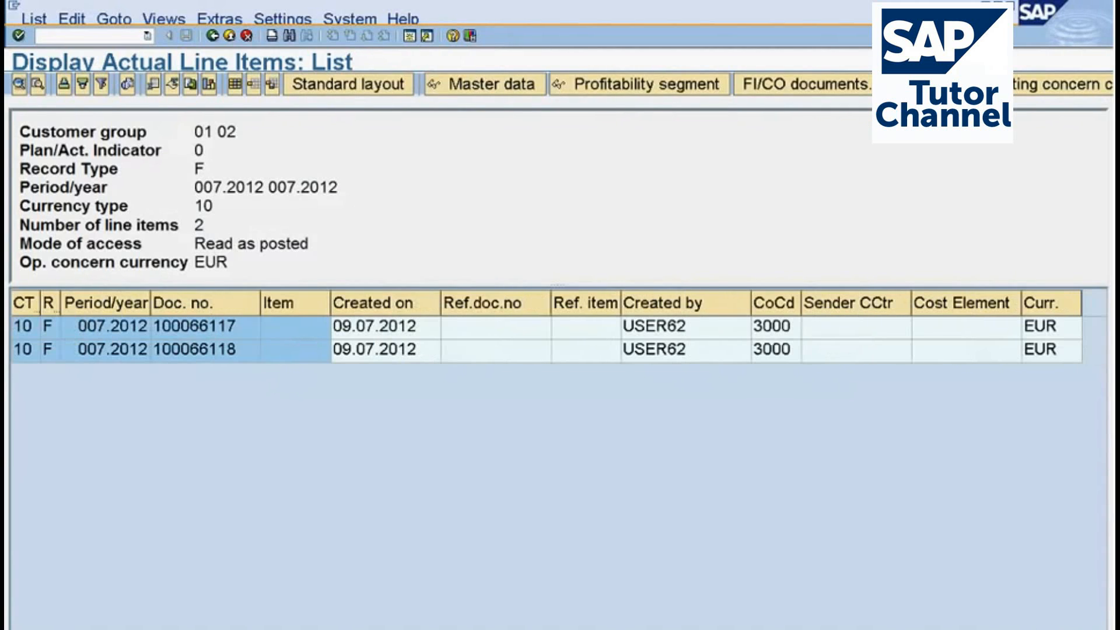
left_click(235, 85)
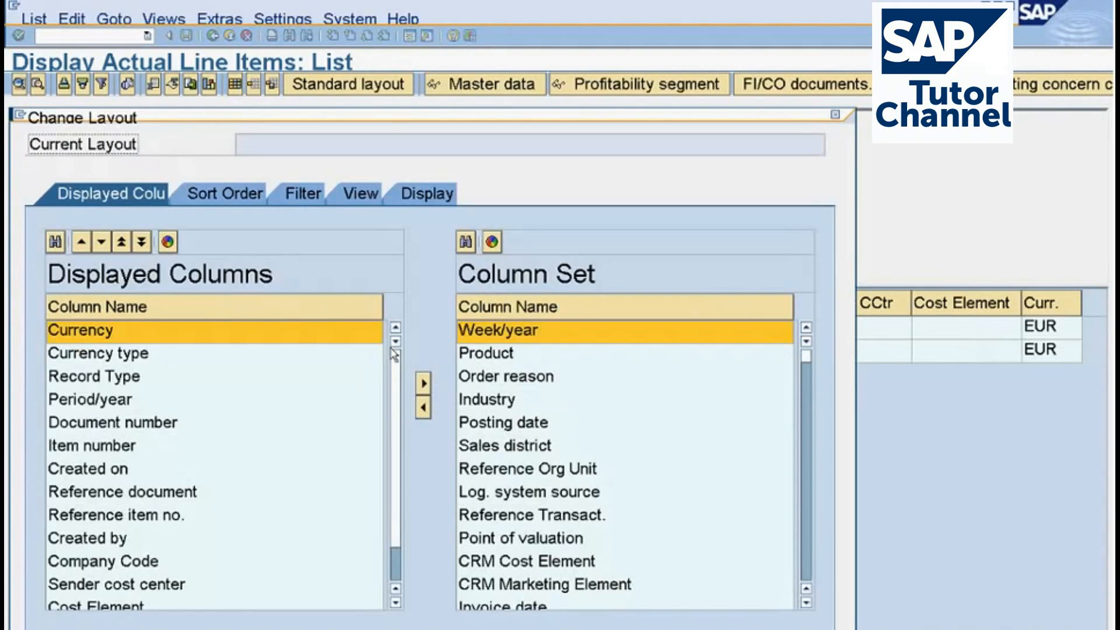
left_click(806, 572)
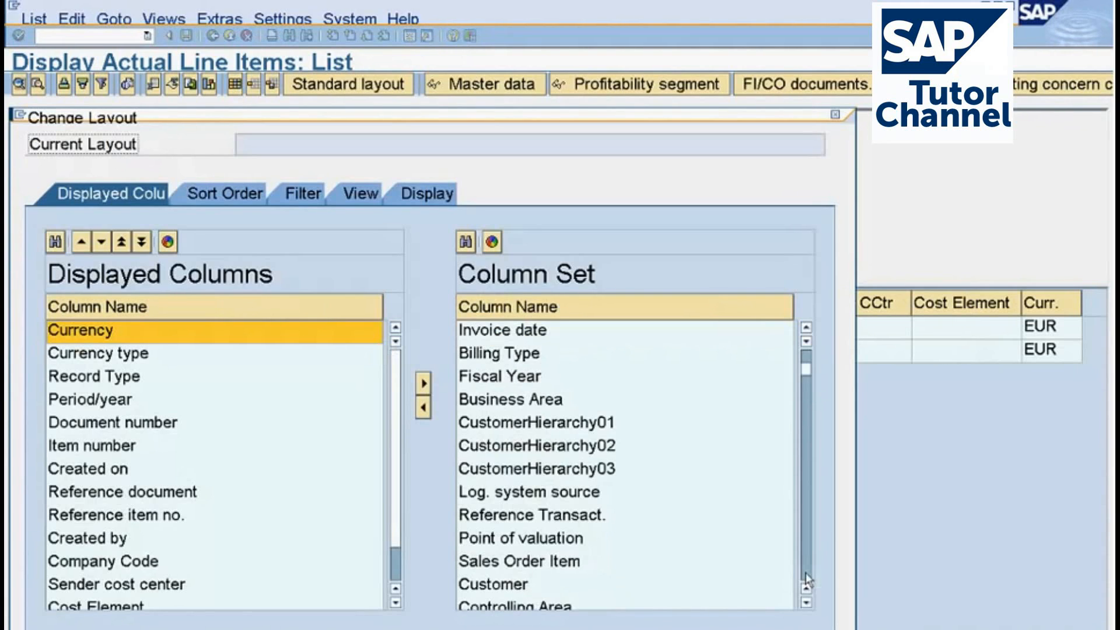
double_click(550, 540)
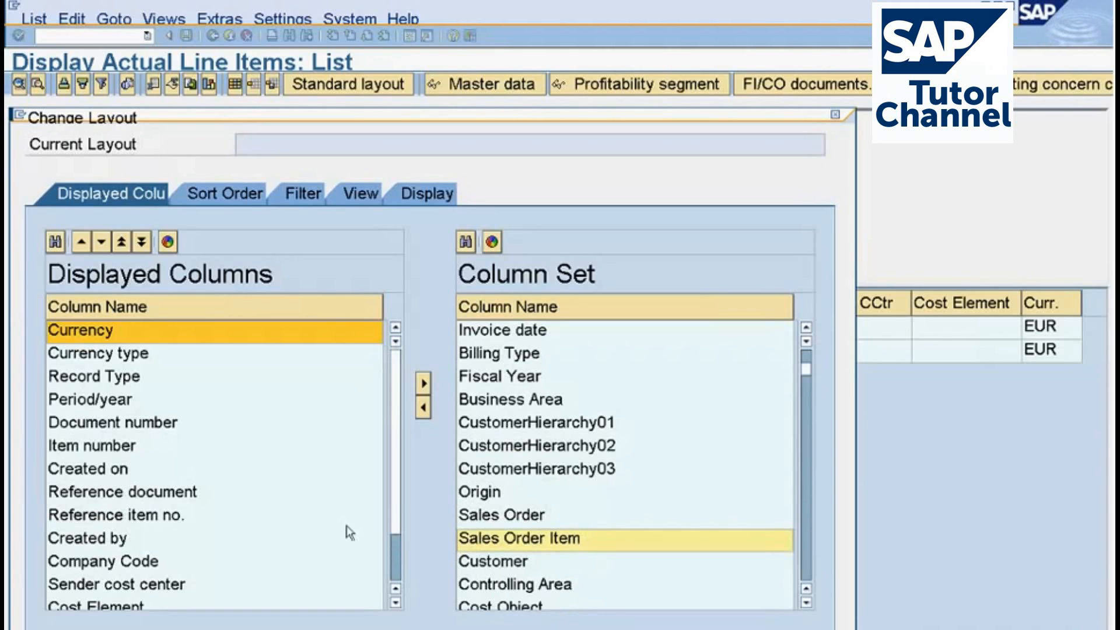
left_click(395, 569)
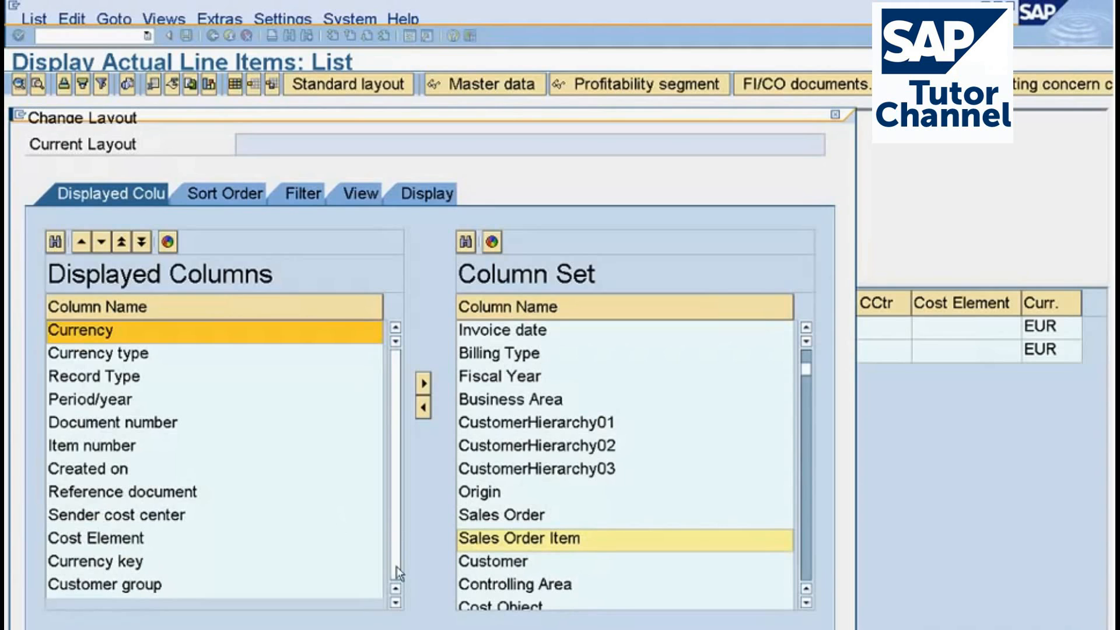
left_click(152, 592)
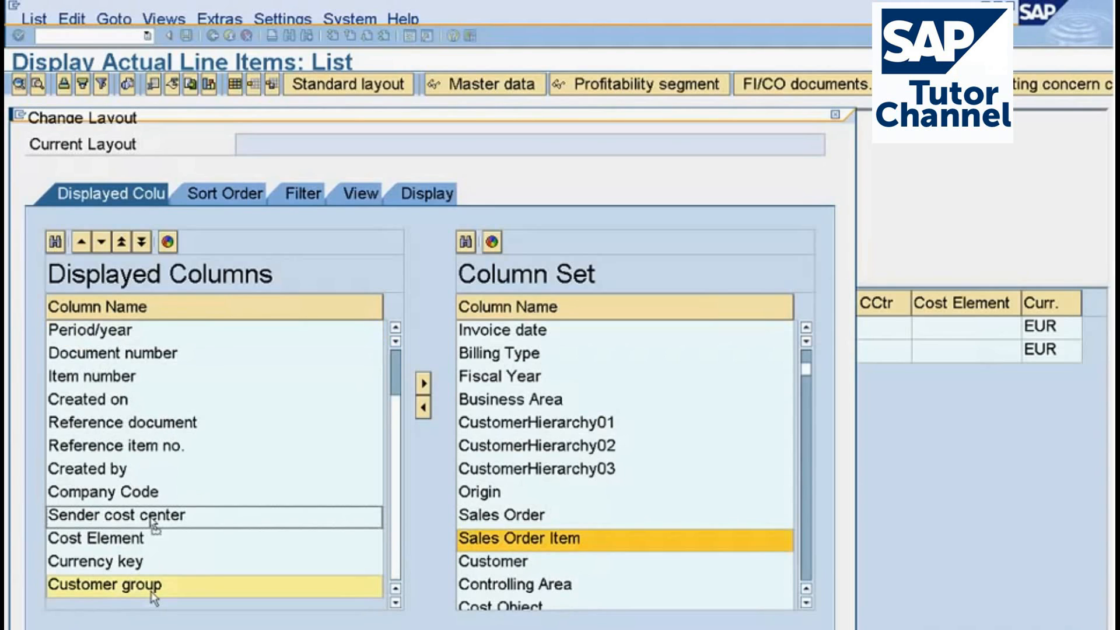
left_click(121, 242)
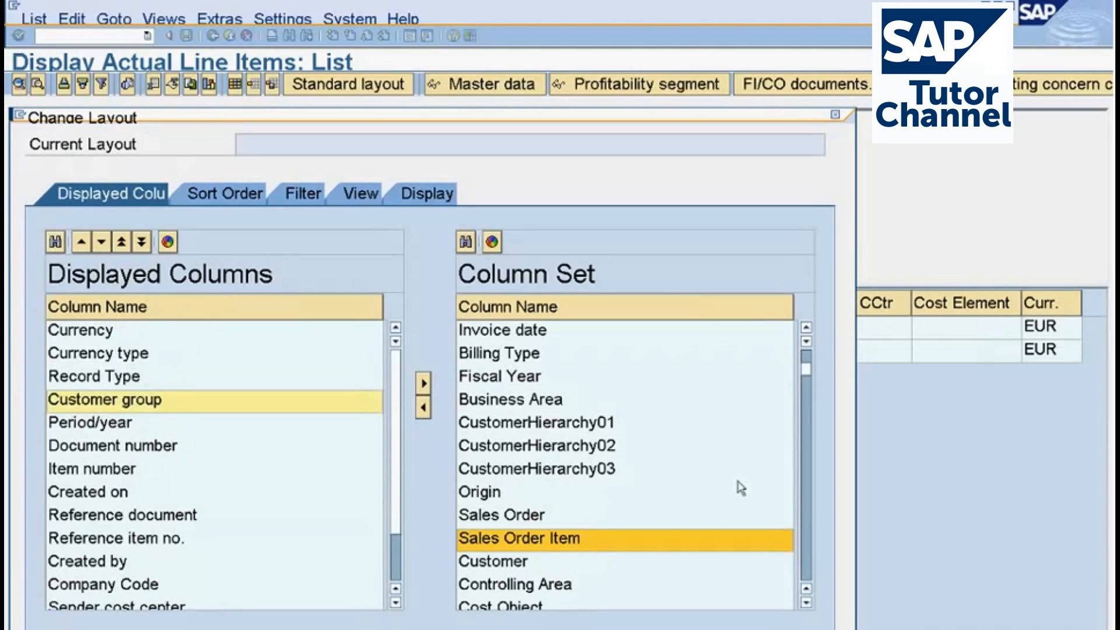
Sort the available columns by name, add Ordered quantity to the displayed columns, and apply the layout.
left_click(808, 570)
left_click(808, 570)
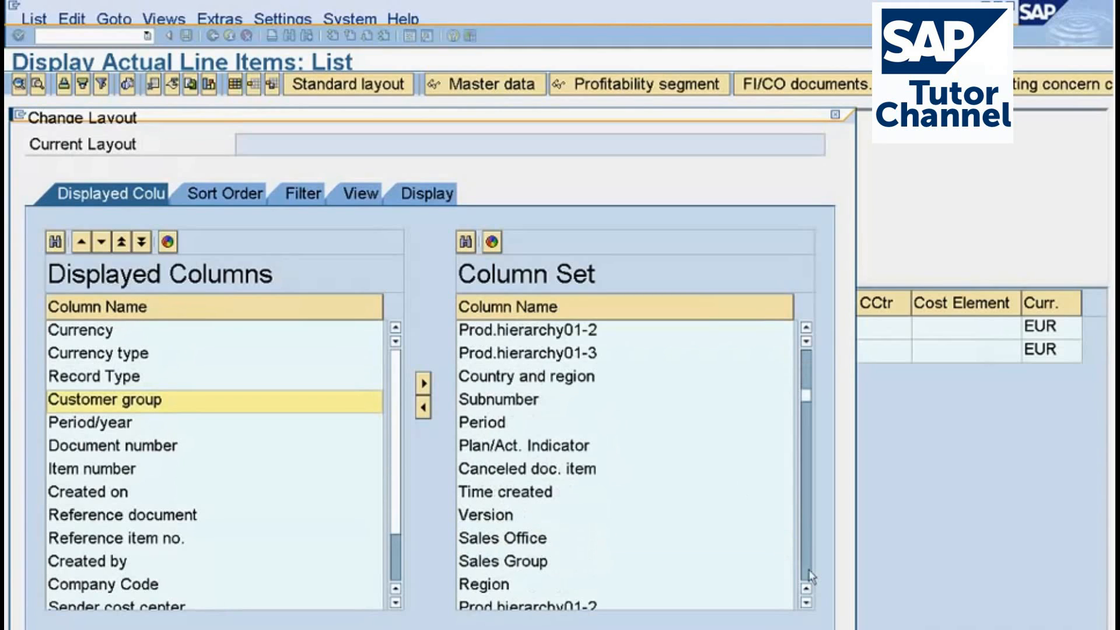
left_click(808, 570)
left_click(808, 571)
left_click(809, 570)
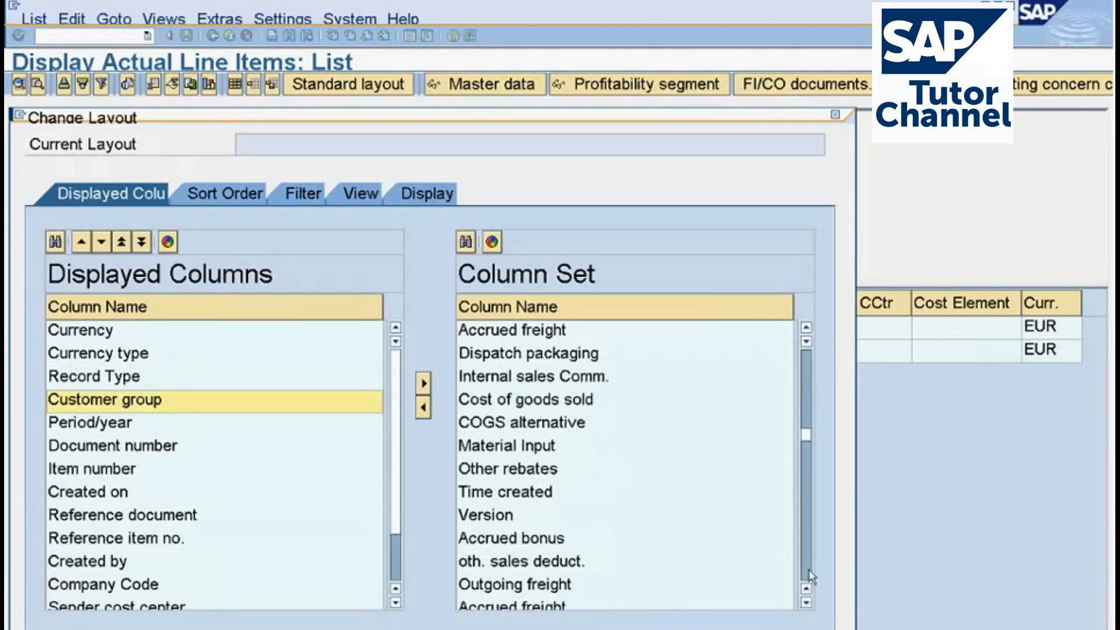
left_click(553, 307)
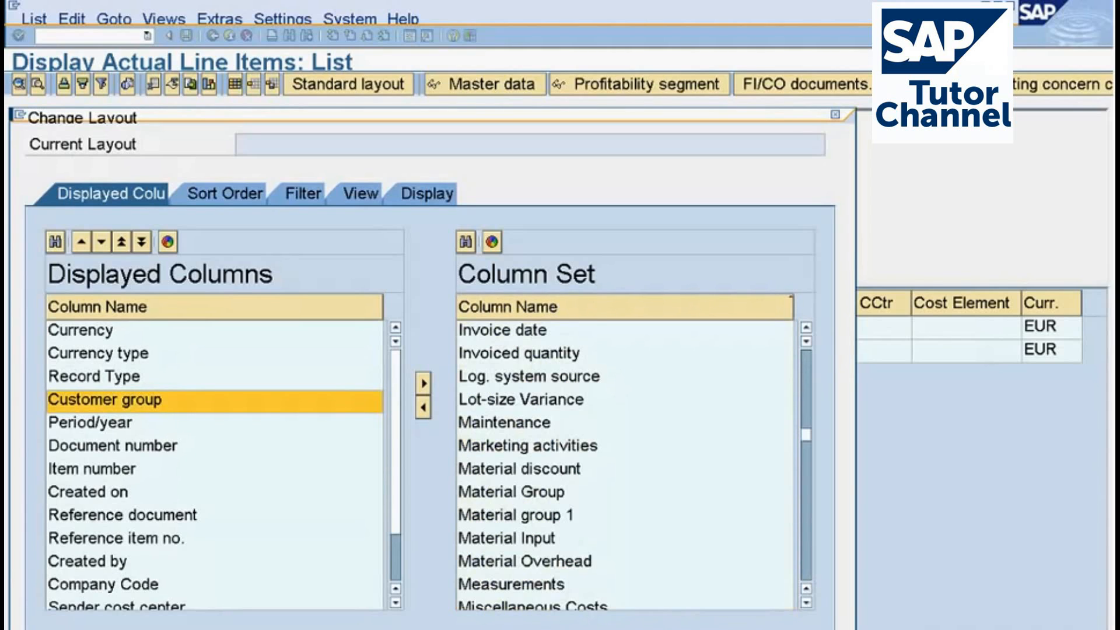
left_click(807, 561)
left_click(807, 561)
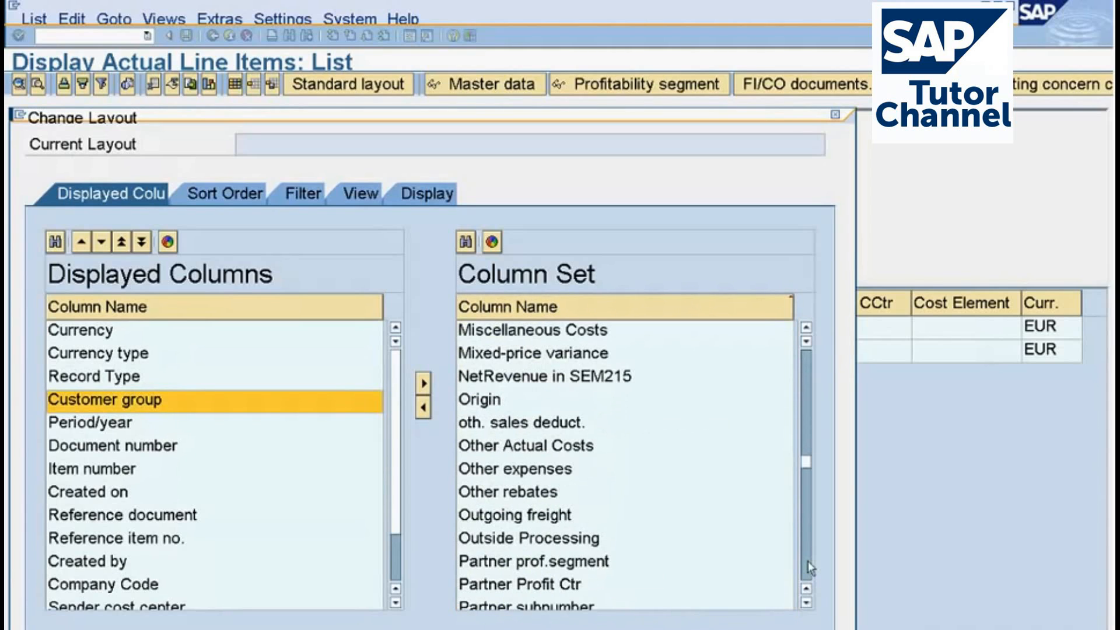
left_click(521, 385)
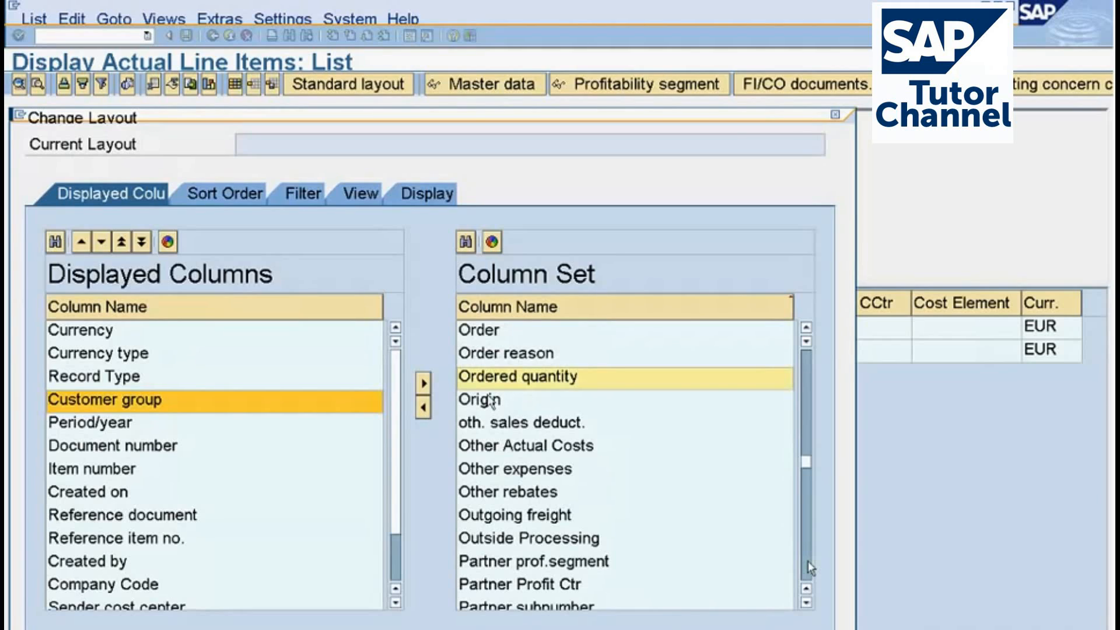
left_click(423, 407)
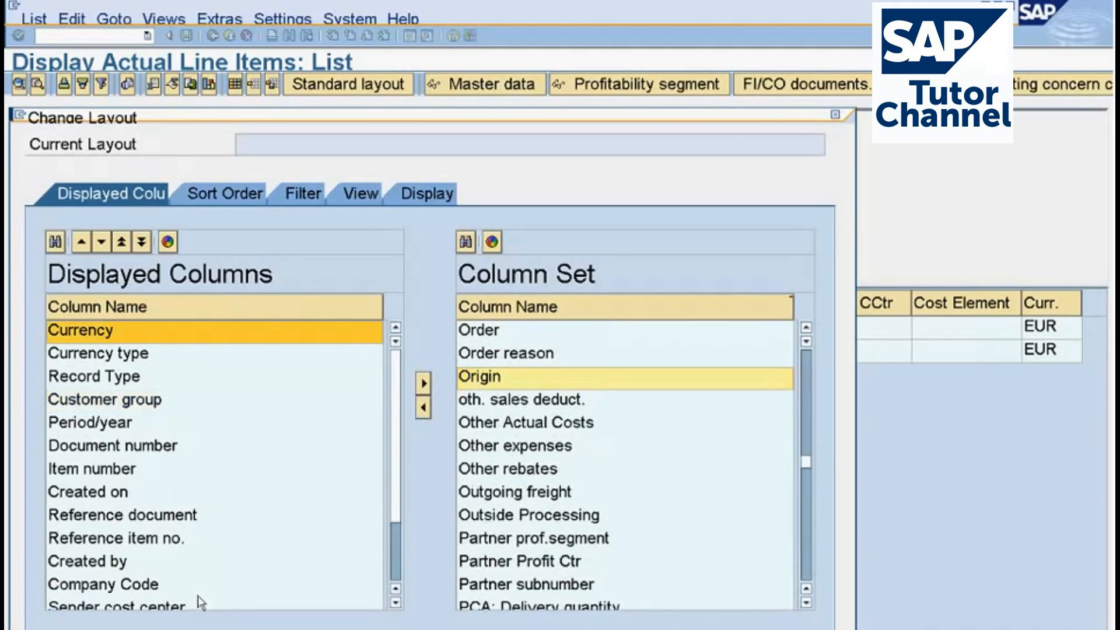
left_click_drag(198, 117, 282, 4)
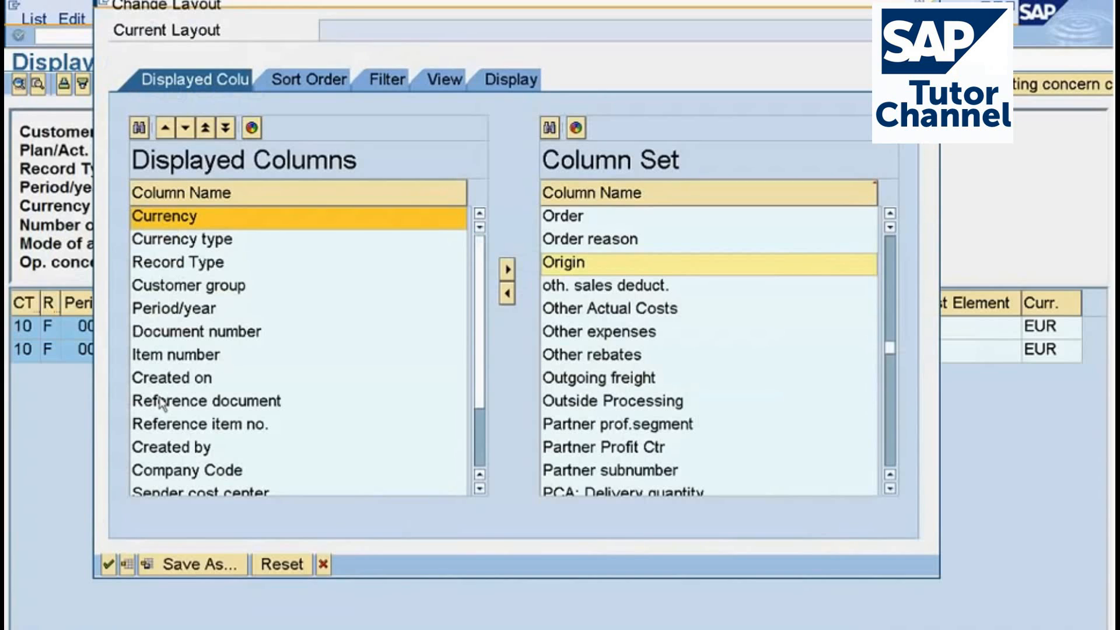
left_click(109, 565)
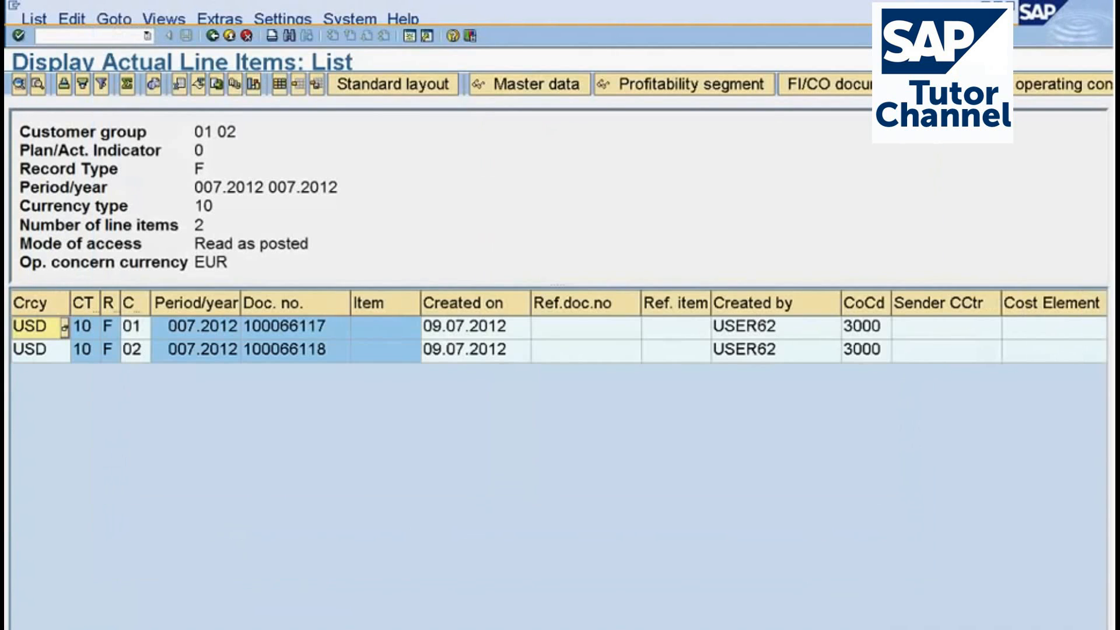
Inspect the Ordered quantity column and the first line item's characteristics and value fields, and return to the list.
scroll(525, 327, "right", 5)
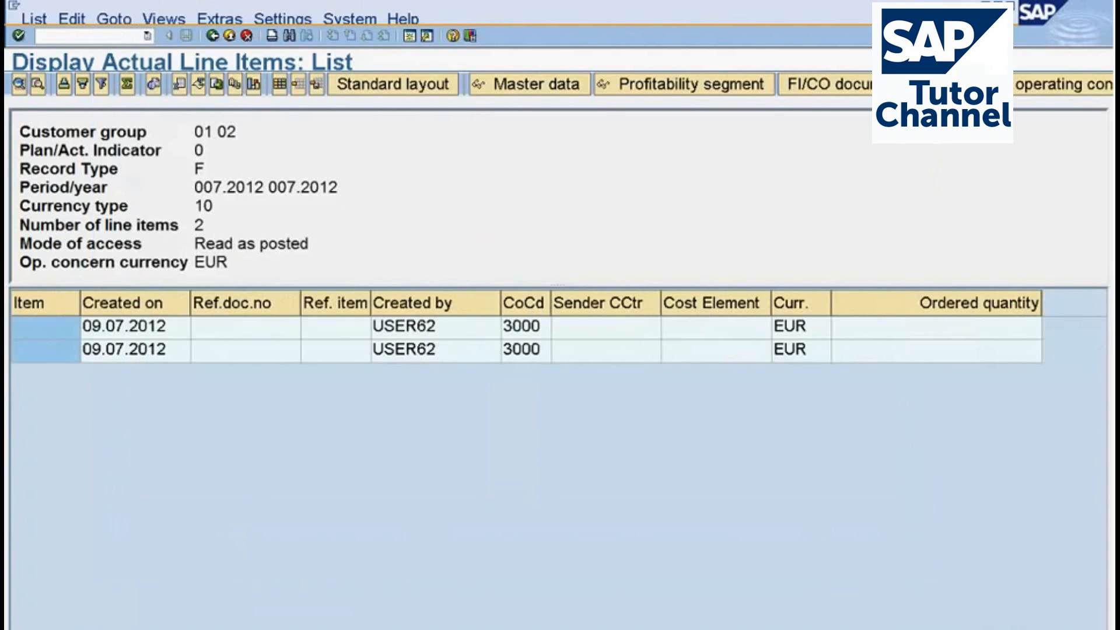
double_click(578, 326)
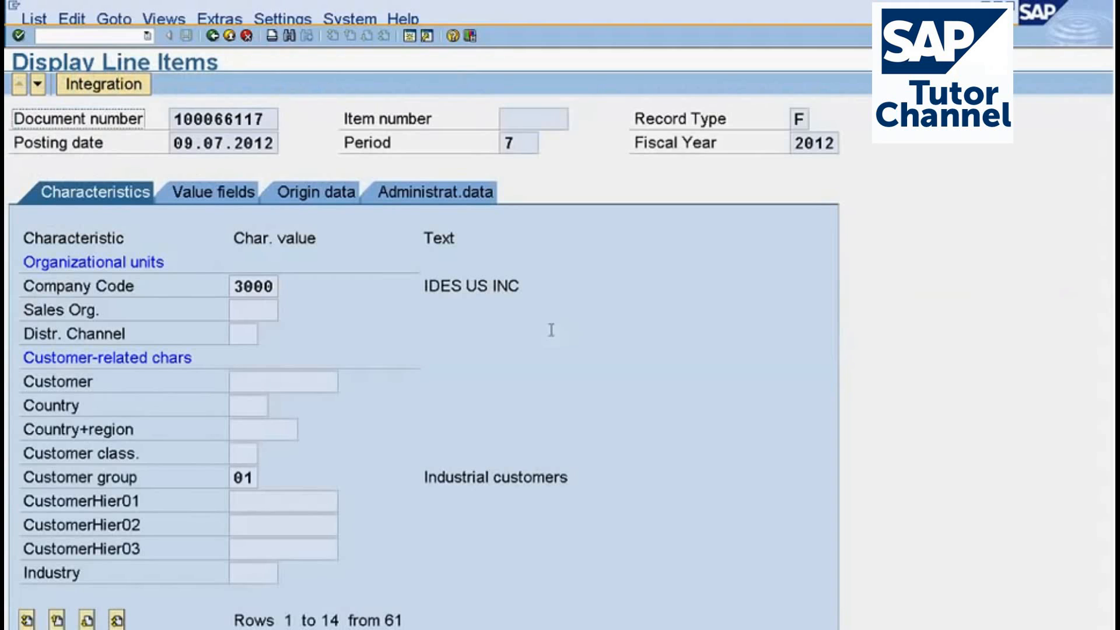
left_click(220, 199)
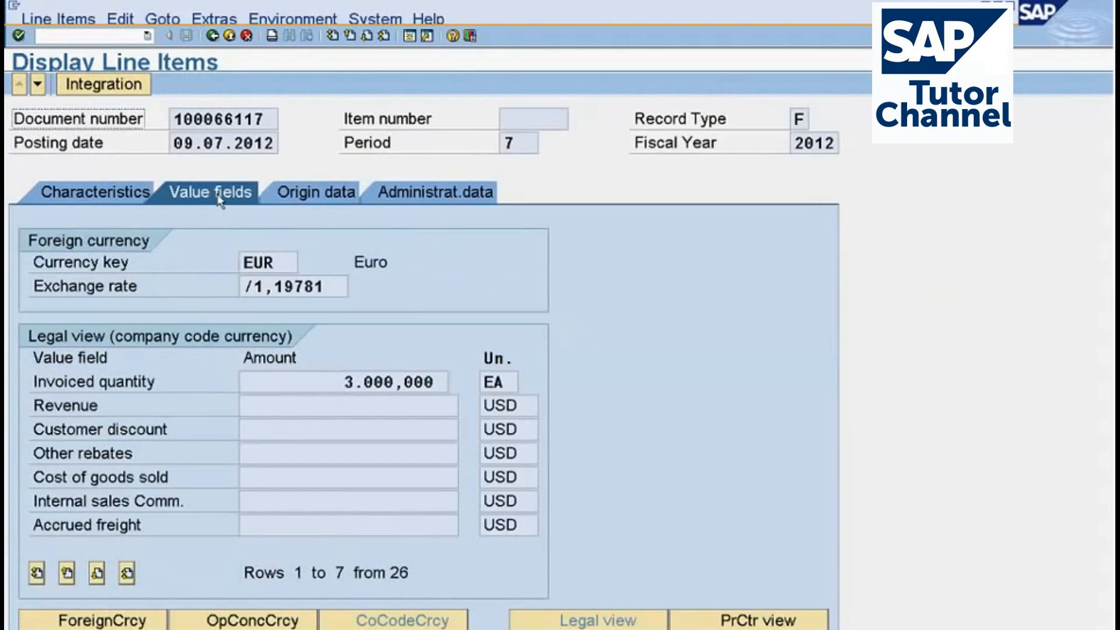
left_click(212, 36)
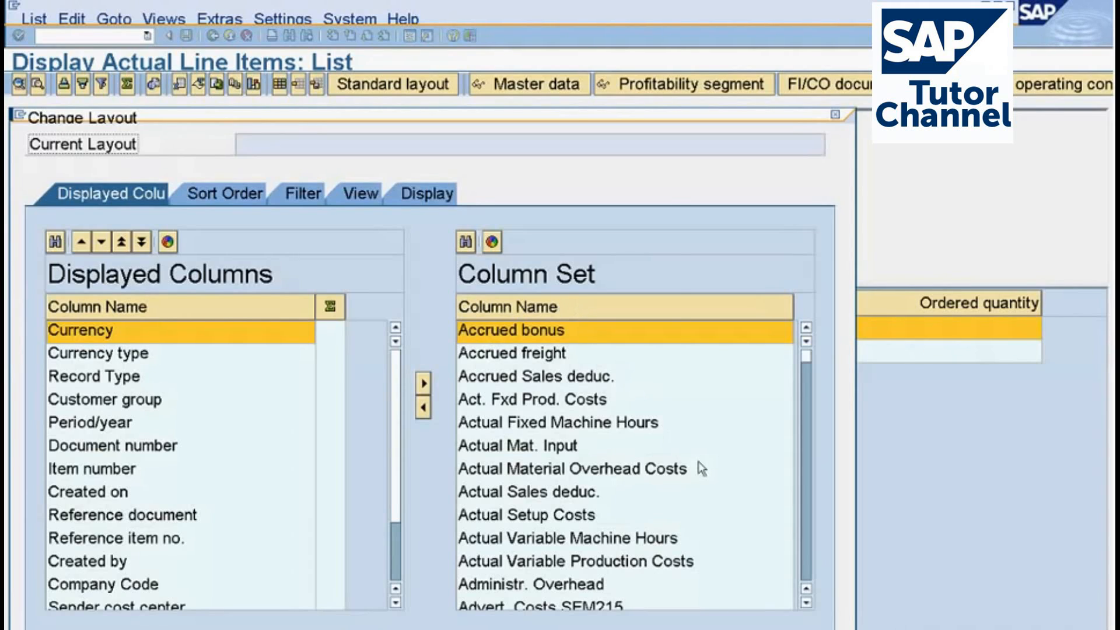
Search the available columns for "invoice", insert Invoiced quantity directly after Customer group, and apply the layout.
left_click(465, 240)
type("invoi")
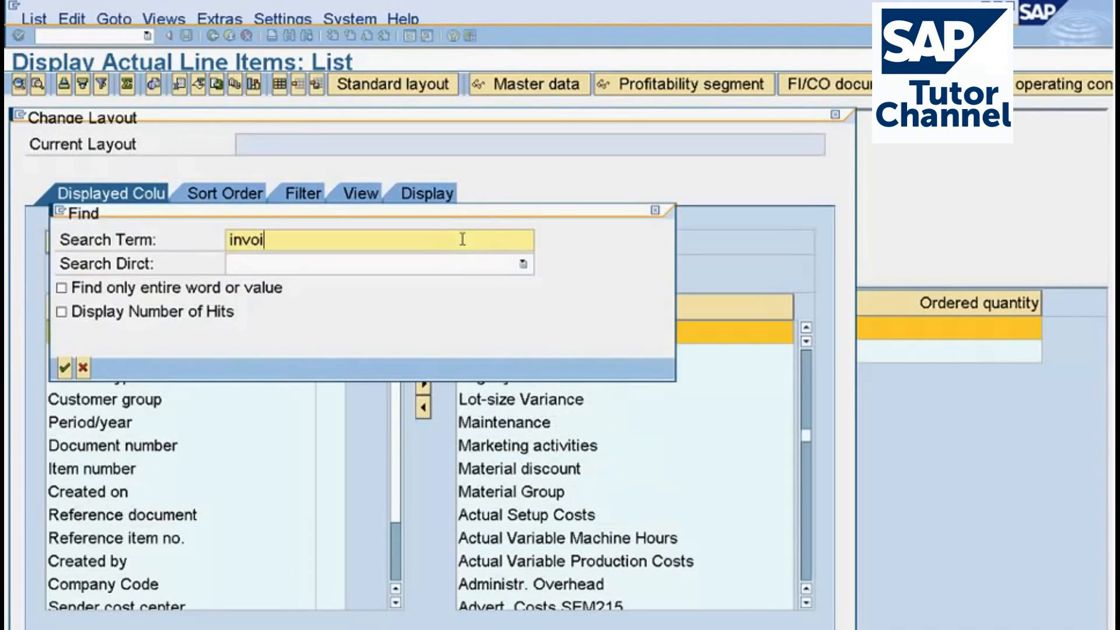
type("ce")
key("Return")
key("Return")
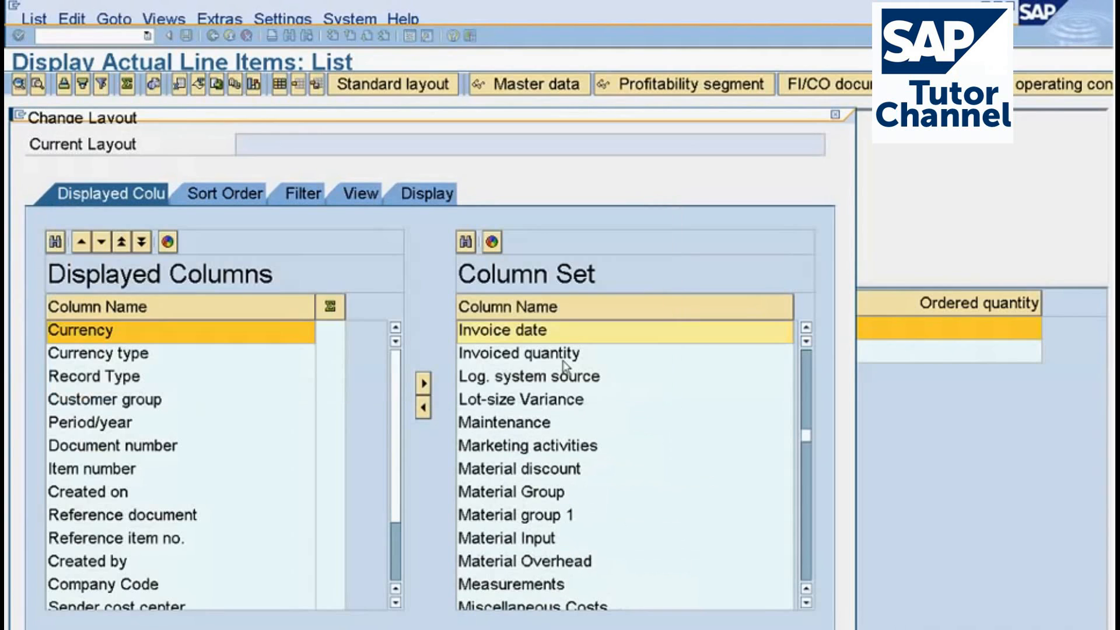
left_click(507, 360)
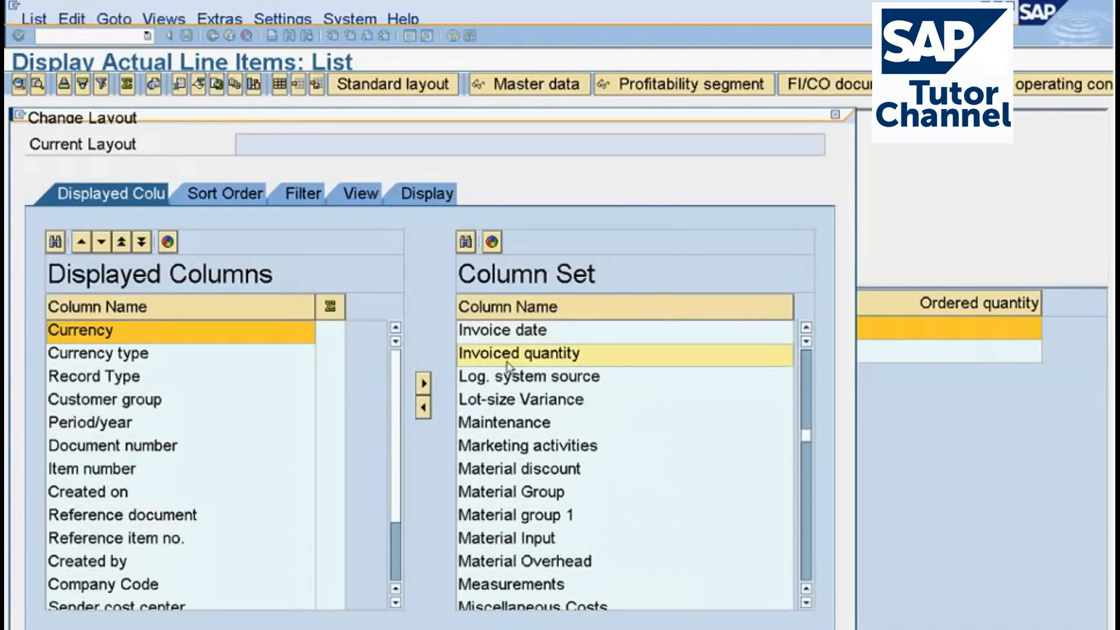
left_click_drag(507, 364, 122, 419)
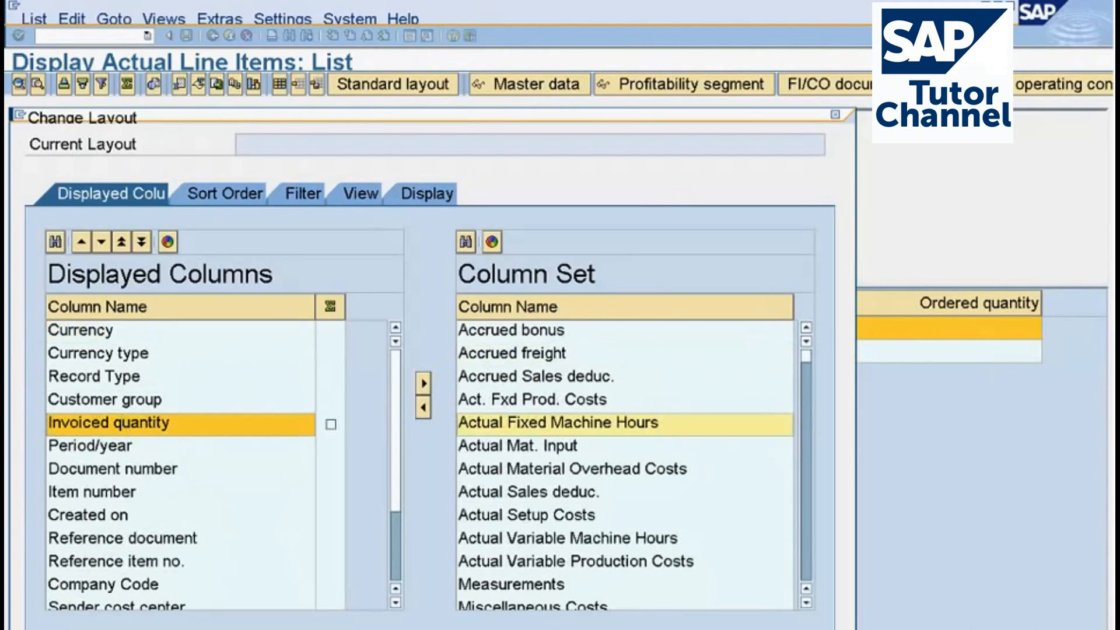
key("Return")
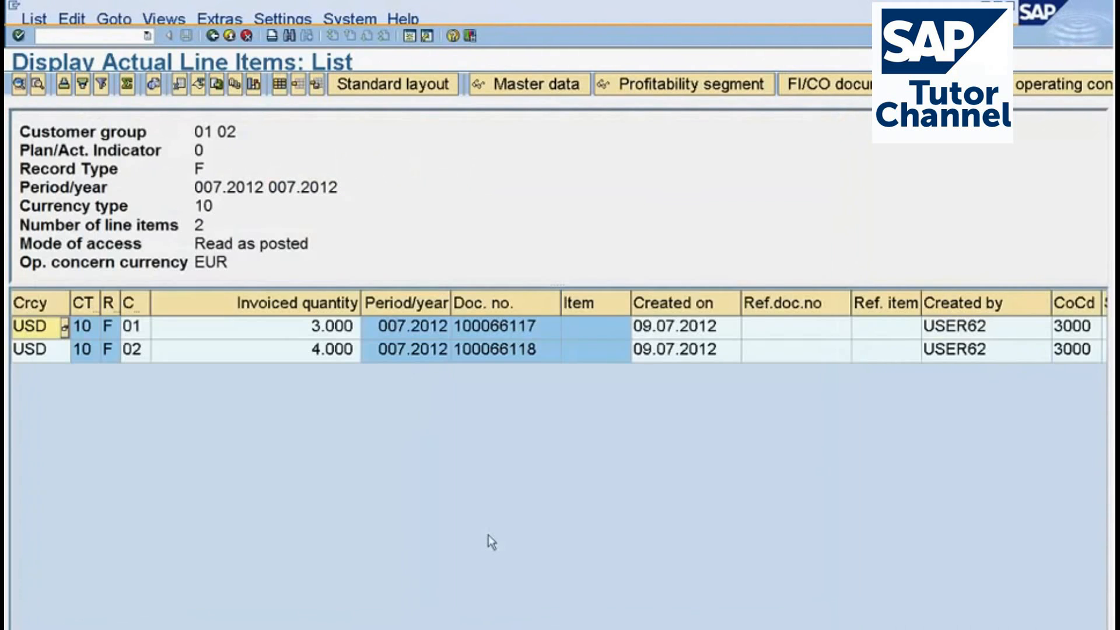
Widen the customer group column and check the invoiced quantities of both line items.
left_click_drag(150, 304, 188, 303)
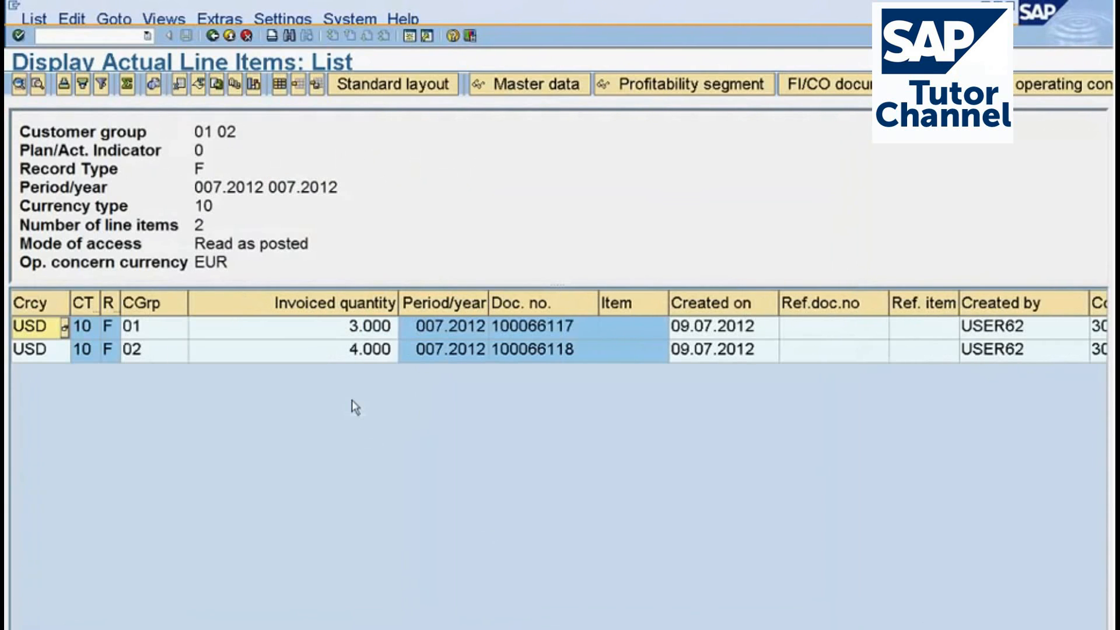
left_click(343, 336)
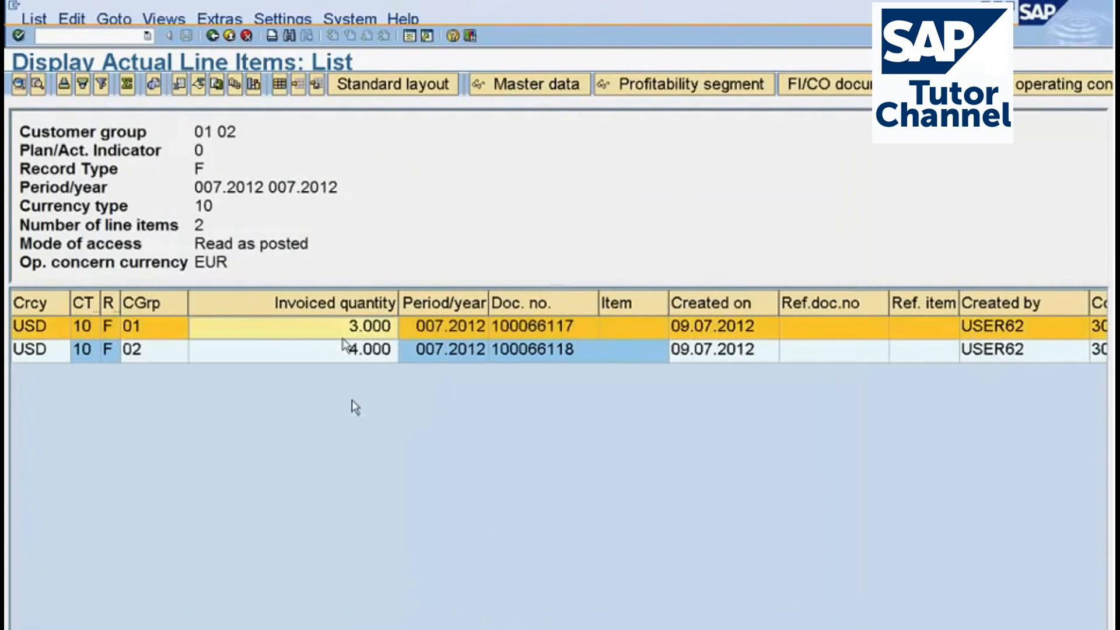
left_click(352, 353)
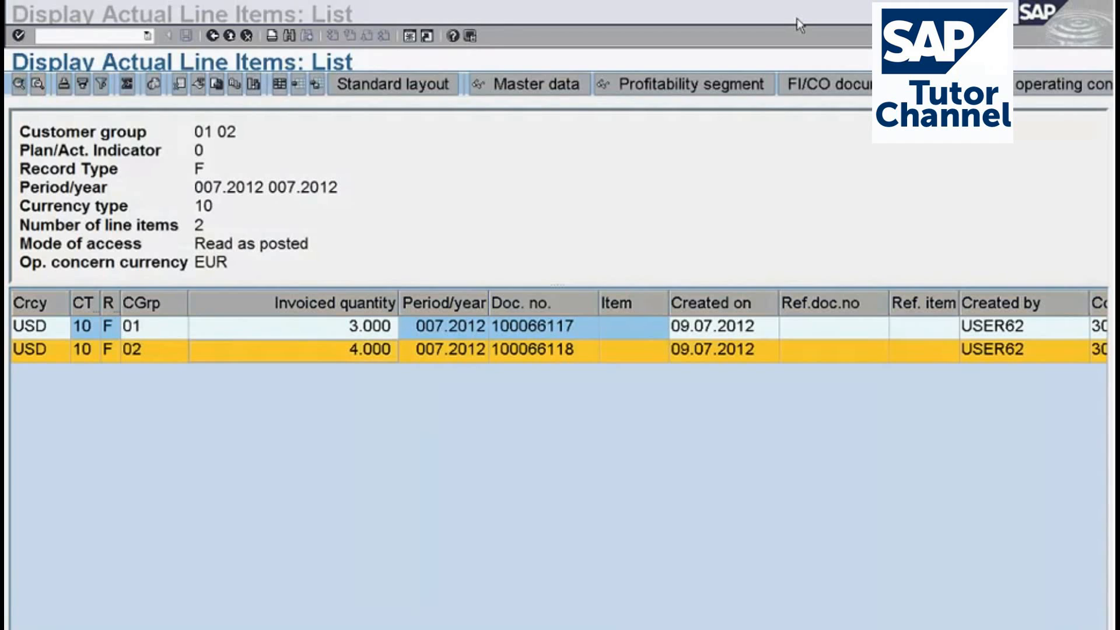
mouse_move(375, 160)
left_mouse_down()
mouse_move(371, 233)
mouse_move(398, 165)
mouse_move(411, 224)
left_mouse_up()
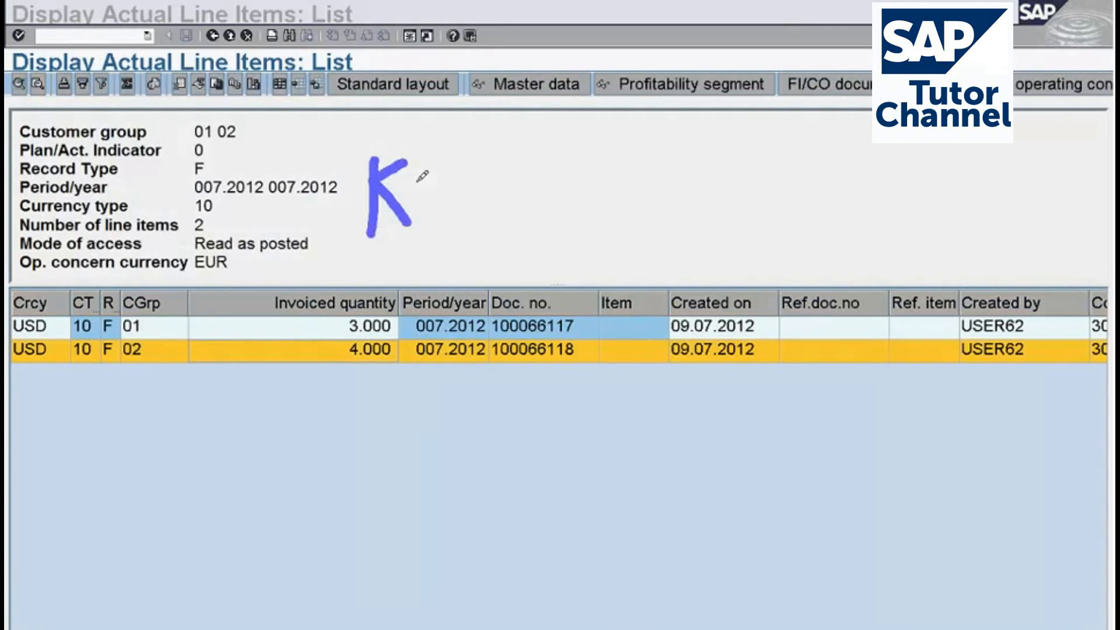
left_click_drag(421, 157, 432, 203)
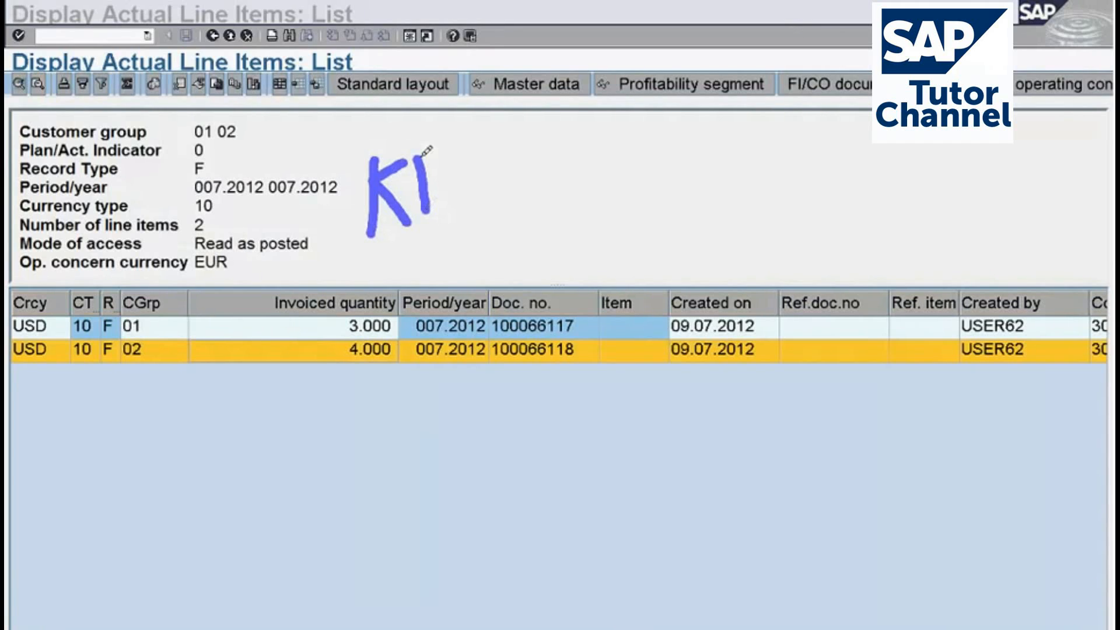
mouse_move(415, 158)
left_mouse_down()
mouse_move(441, 154)
mouse_move(447, 172)
left_mouse_up()
left_click_drag(429, 208, 452, 208)
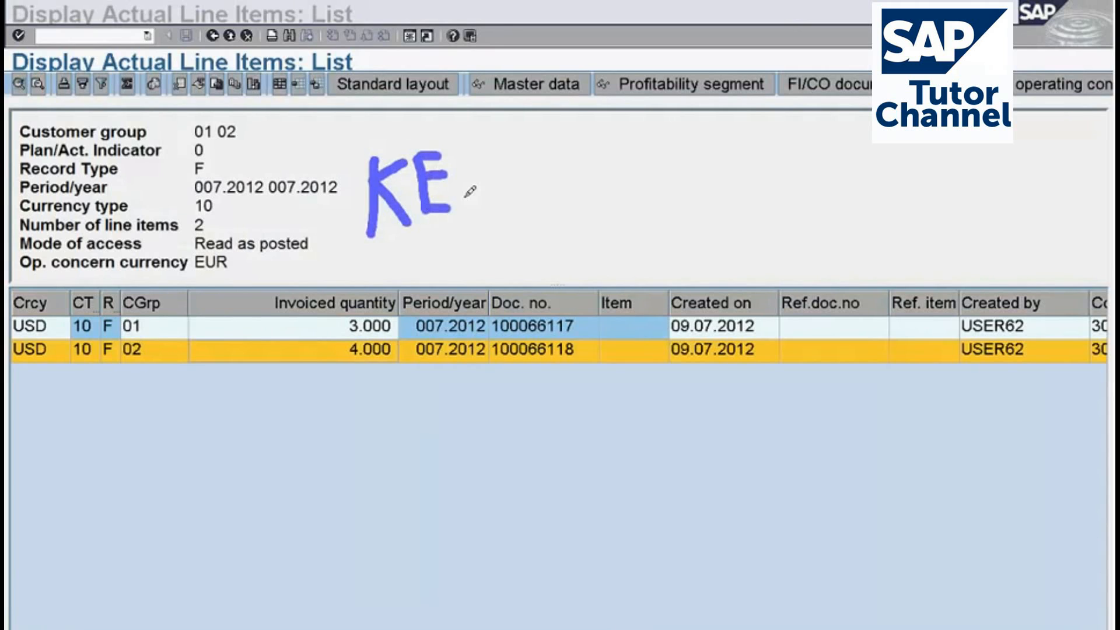
mouse_move(469, 162)
left_mouse_down()
mouse_move(481, 197)
mouse_move(521, 209)
left_mouse_up()
left_click_drag(530, 143, 576, 190)
left_click_drag(555, 163, 549, 214)
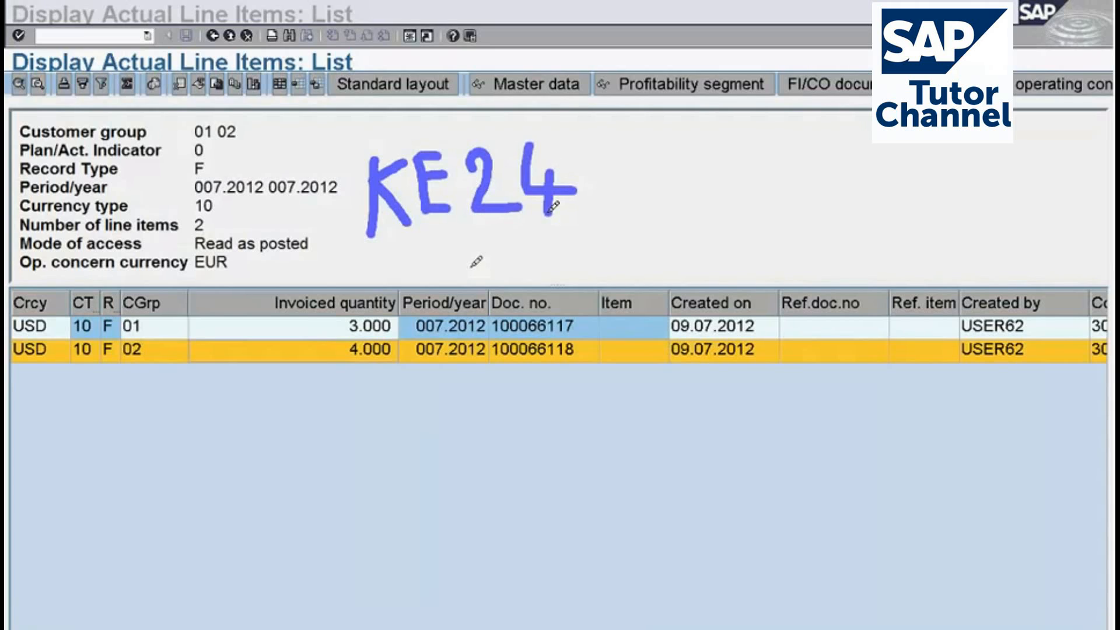
mouse_move(400, 361)
left_mouse_down()
mouse_move(404, 299)
mouse_move(312, 252)
mouse_move(227, 257)
mouse_move(97, 357)
mouse_move(359, 394)
mouse_move(407, 348)
left_mouse_up()
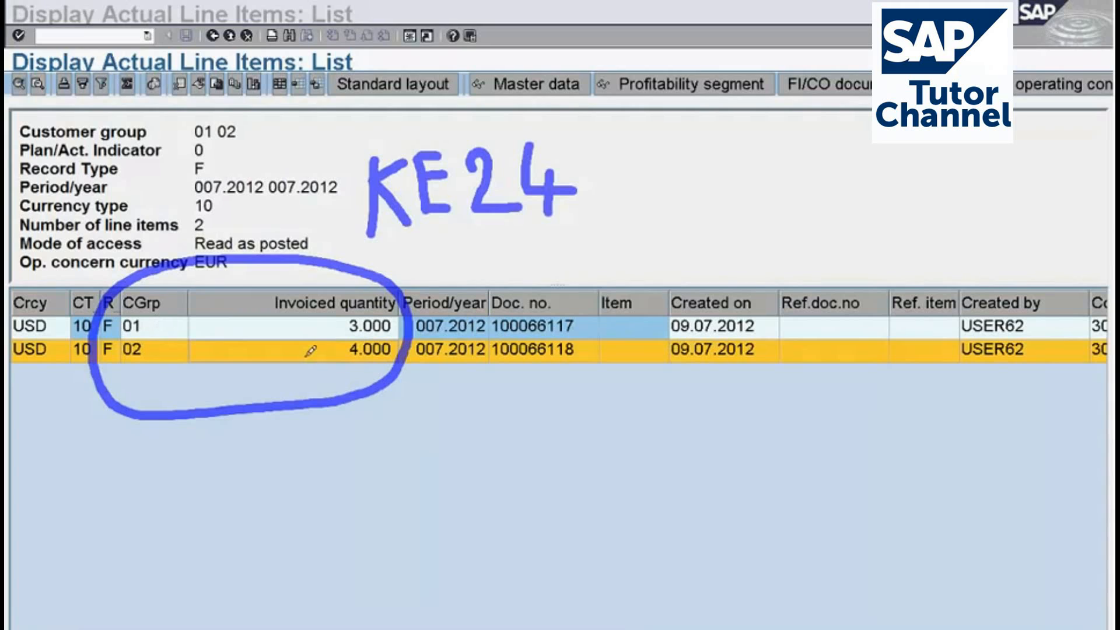
mouse_move(307, 354)
left_mouse_down()
mouse_move(358, 414)
mouse_move(555, 467)
mouse_move(536, 493)
left_mouse_up()
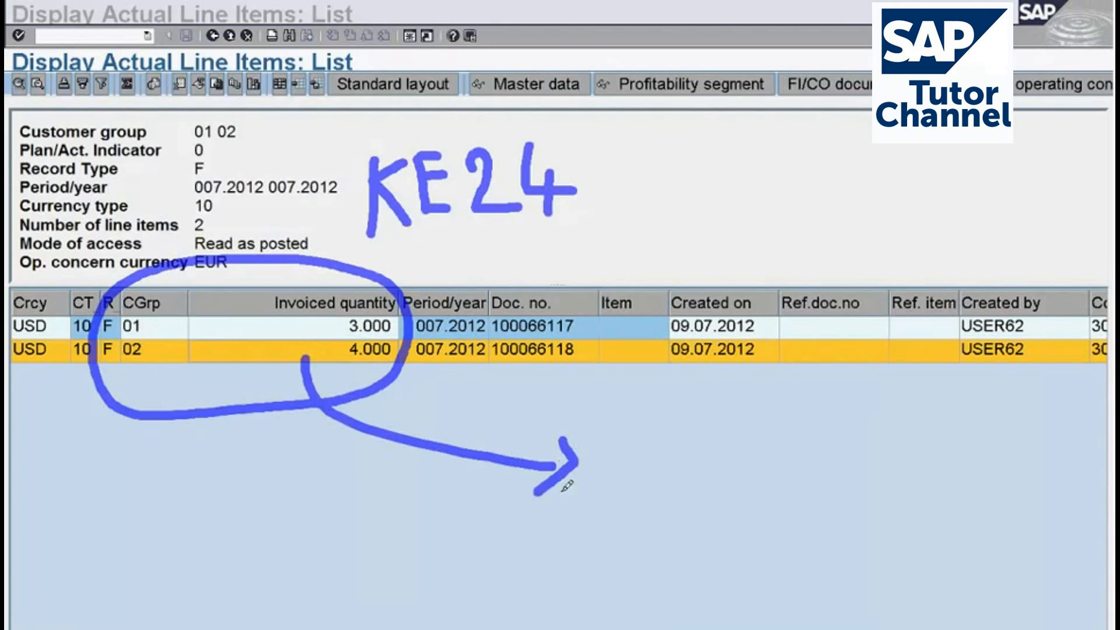
mouse_move(658, 456)
left_mouse_down()
mouse_move(645, 511)
mouse_move(648, 485)
left_mouse_up()
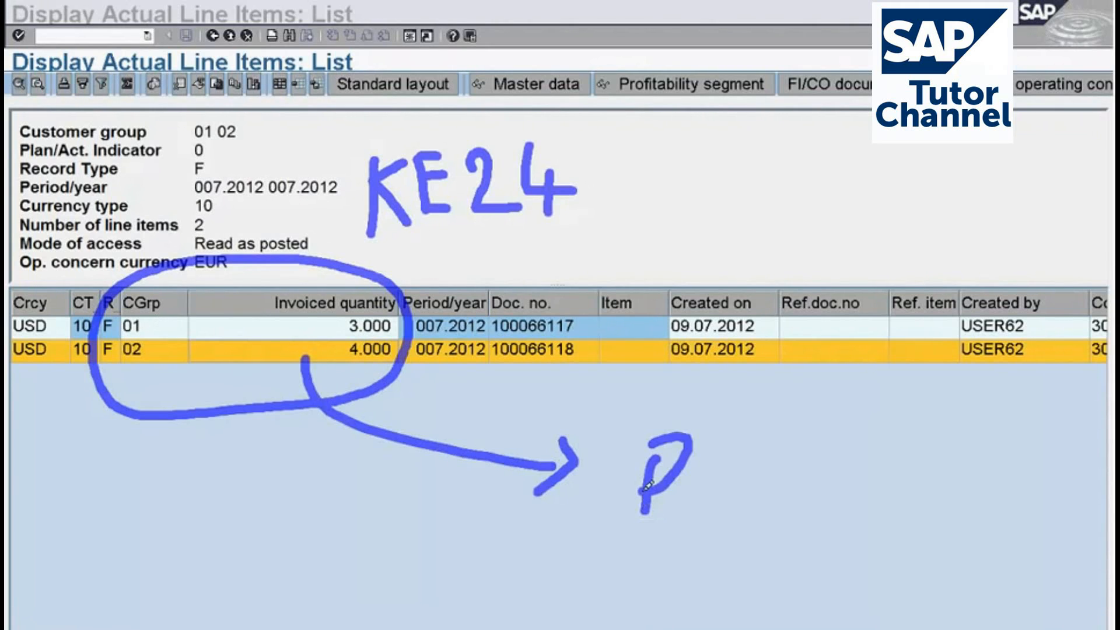
left_click_drag(713, 405, 713, 499)
mouse_move(771, 448)
left_mouse_down()
mouse_move(745, 454)
mouse_move(772, 449)
mouse_move(793, 491)
left_mouse_up()
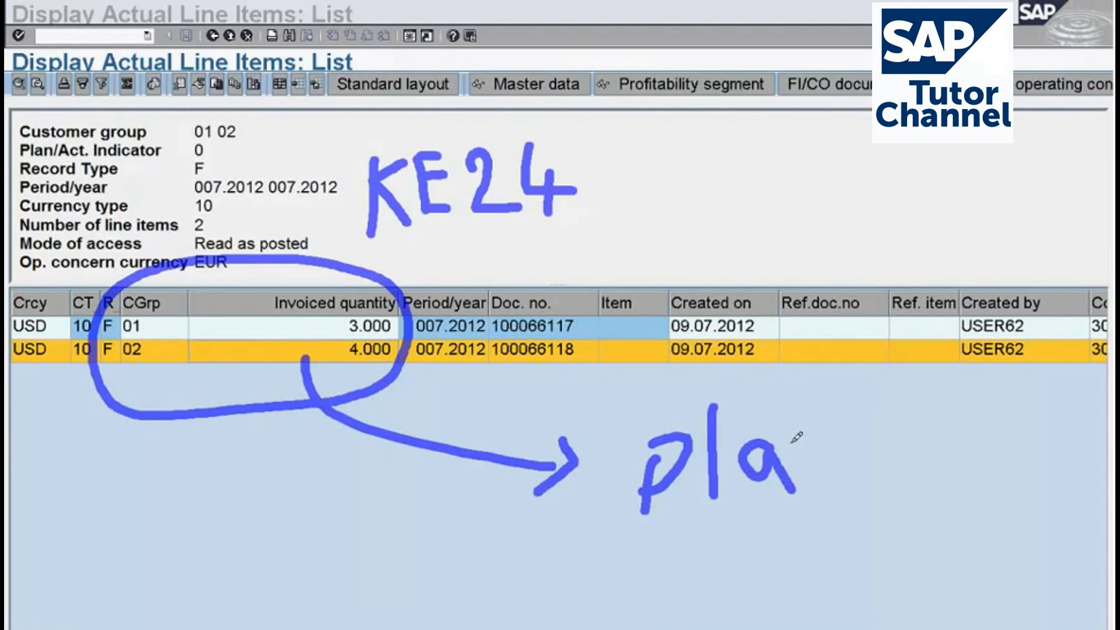
mouse_move(807, 445)
left_mouse_down()
mouse_move(819, 441)
mouse_move(856, 482)
left_mouse_up()
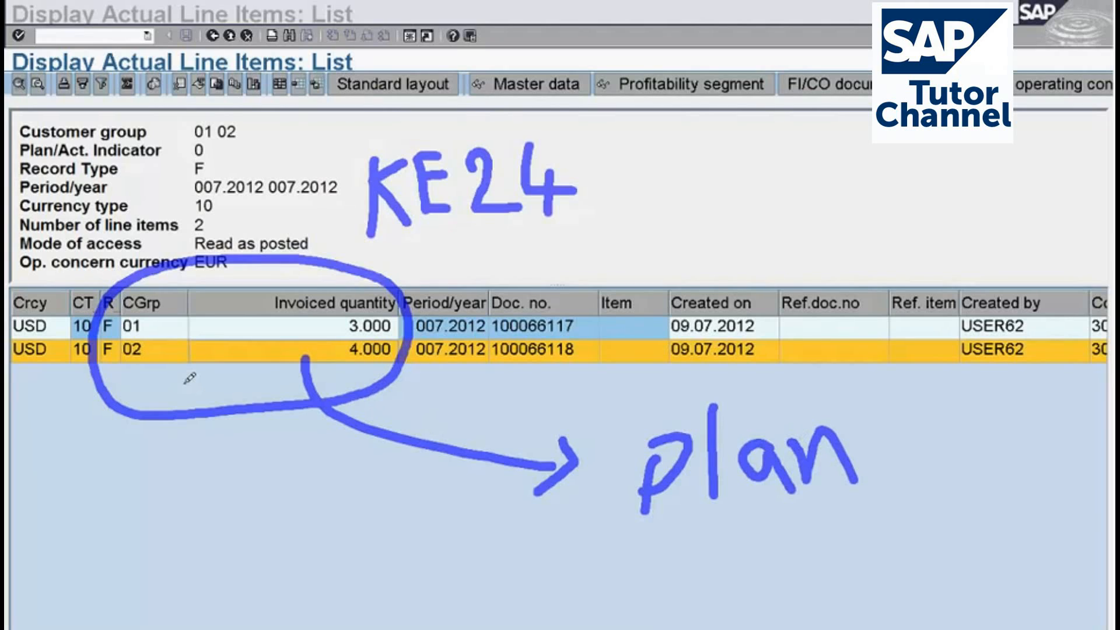
mouse_move(184, 384)
left_mouse_down()
mouse_move(215, 342)
mouse_move(236, 372)
left_mouse_up()
left_click_drag(185, 360, 236, 352)
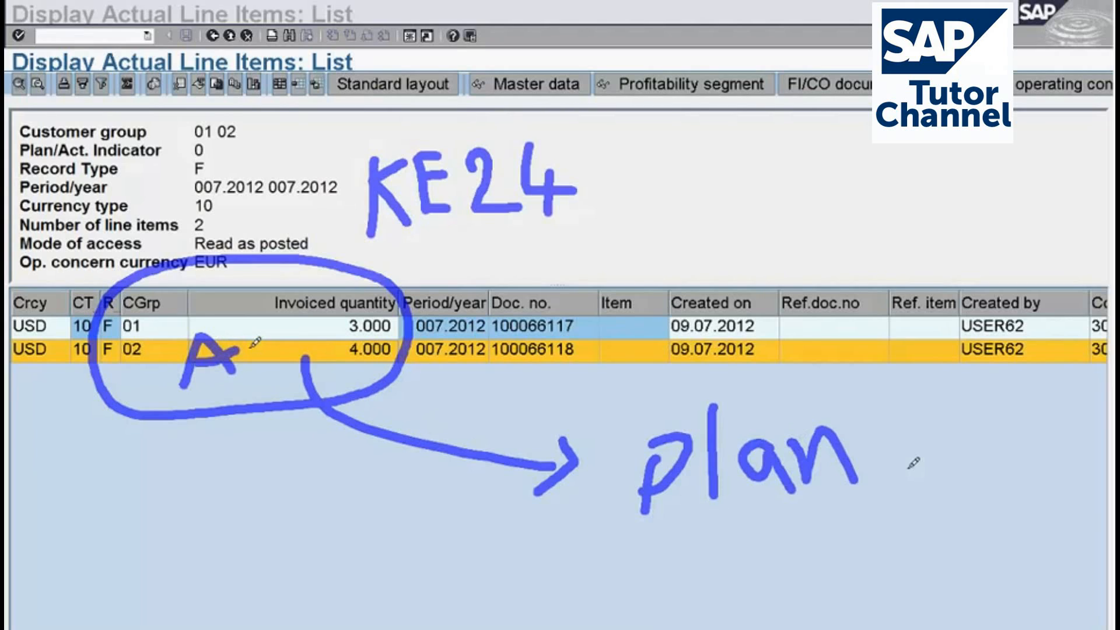
mouse_move(900, 451)
left_mouse_down()
mouse_move(784, 392)
mouse_move(625, 454)
mouse_move(889, 432)
mouse_move(882, 415)
left_mouse_up()
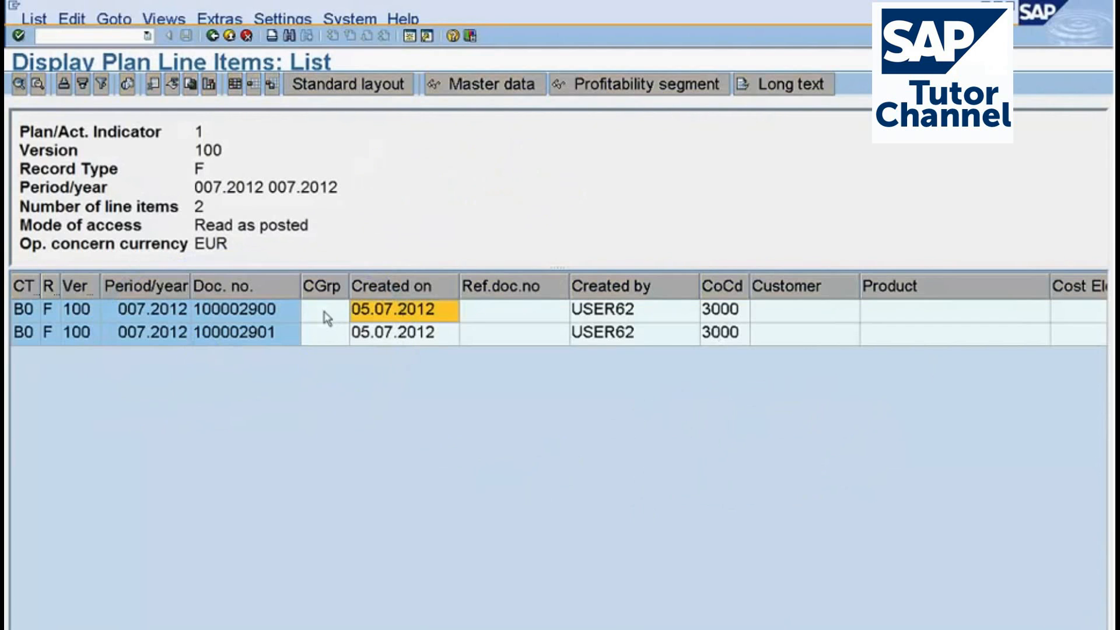
Return to the planning overview and start a new parameter set with the ID c1 for the Copy method.
left_click(319, 313)
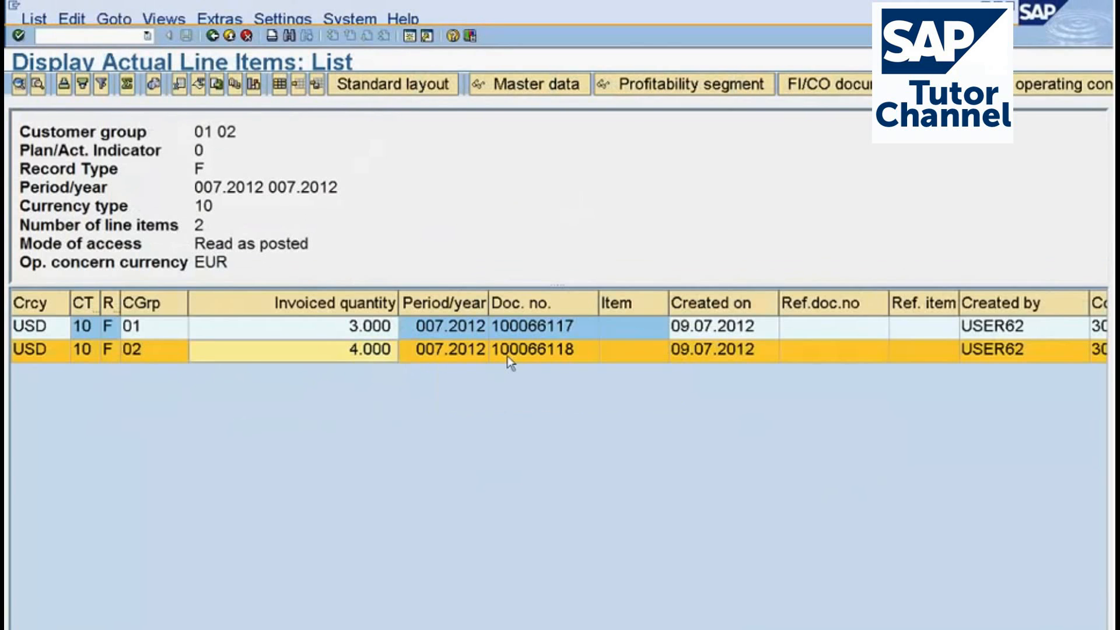
key("F3")
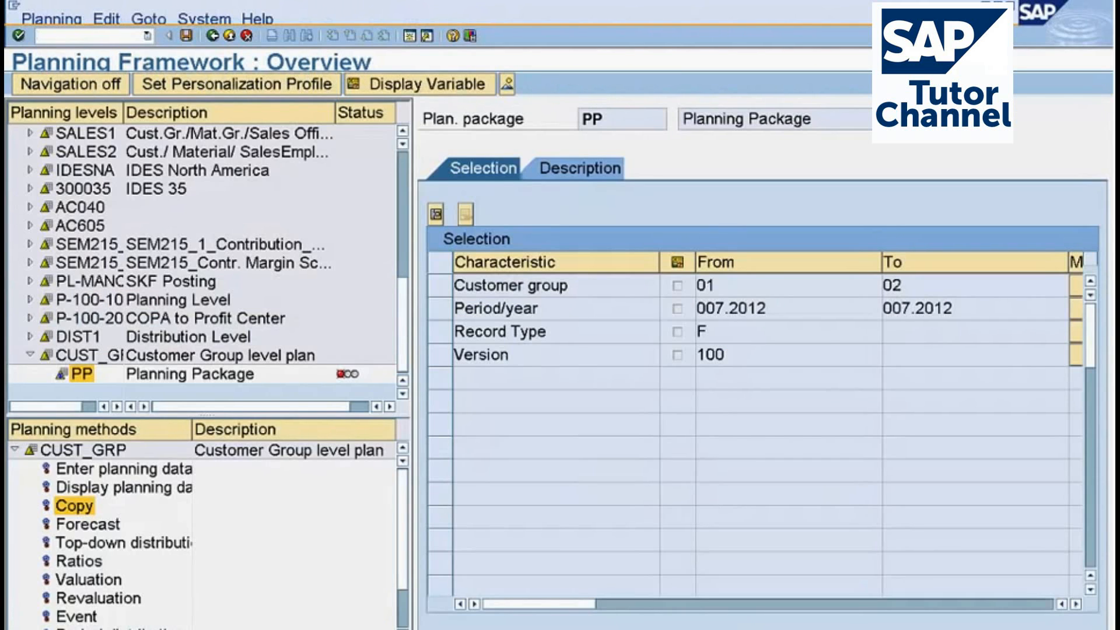
right_click(77, 507)
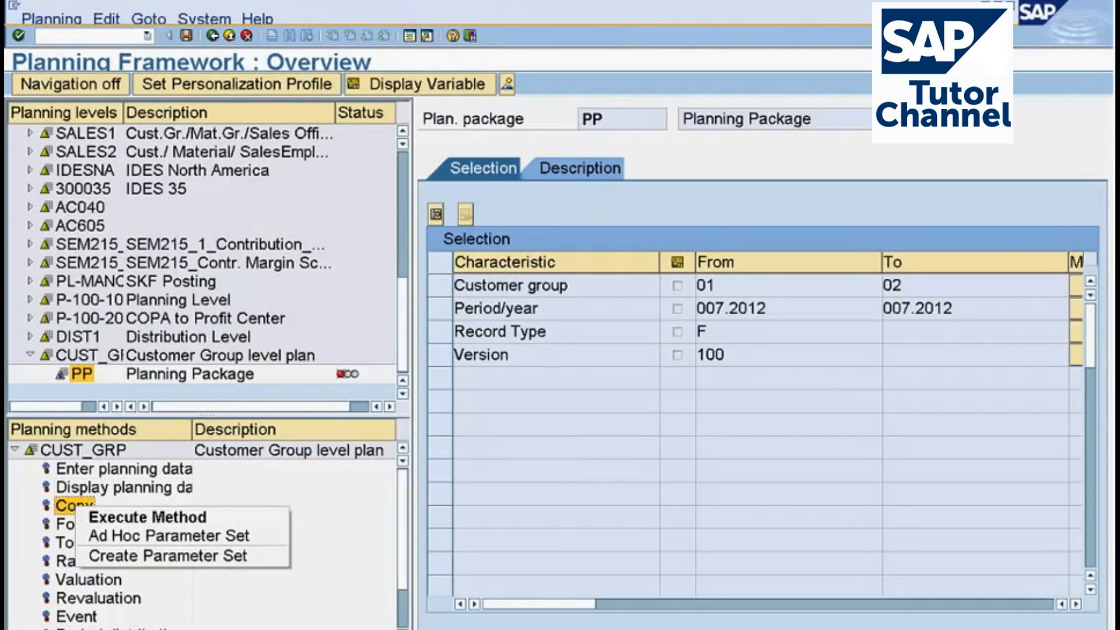
left_click(120, 556)
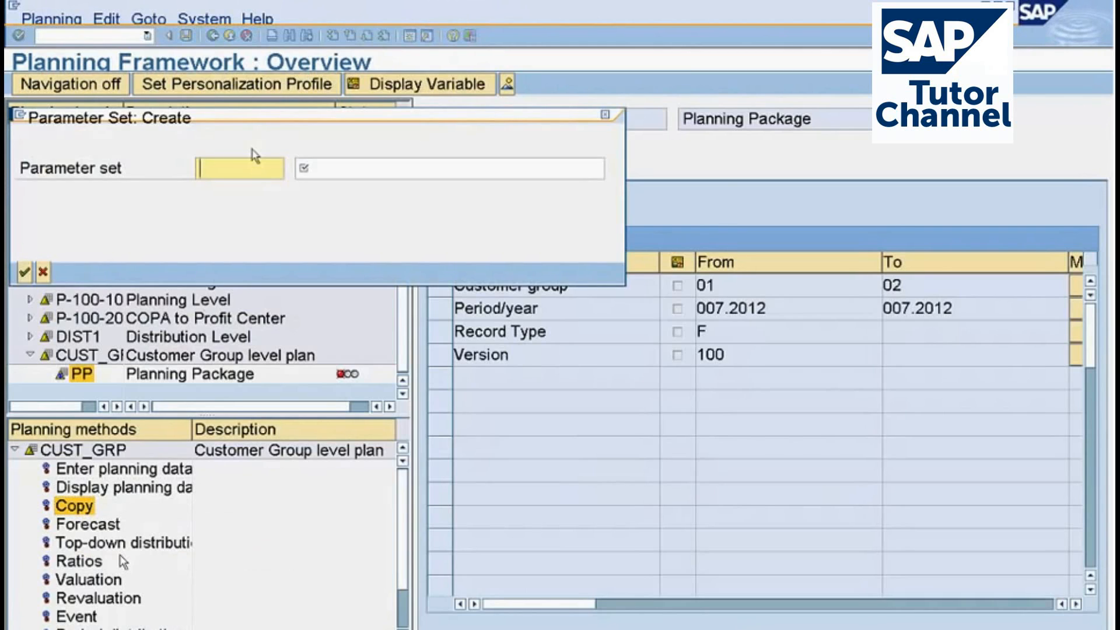
type("c")
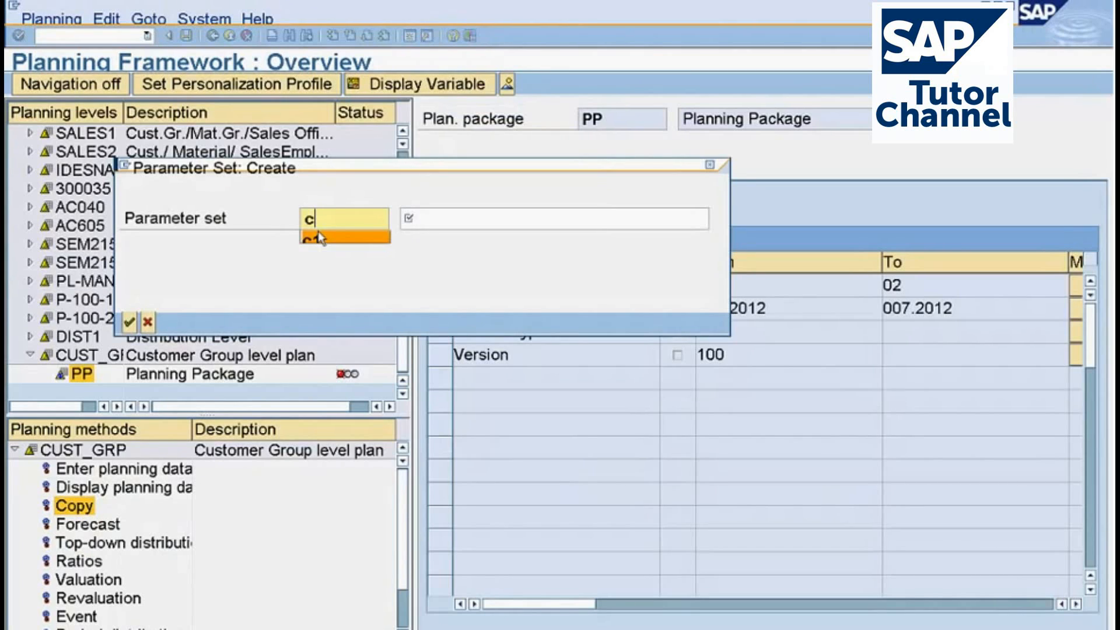
left_click(319, 237)
Describe the parameter set as "Copy - Customer Group A->Plan" and confirm its creation.
left_click(414, 221)
type("Co")
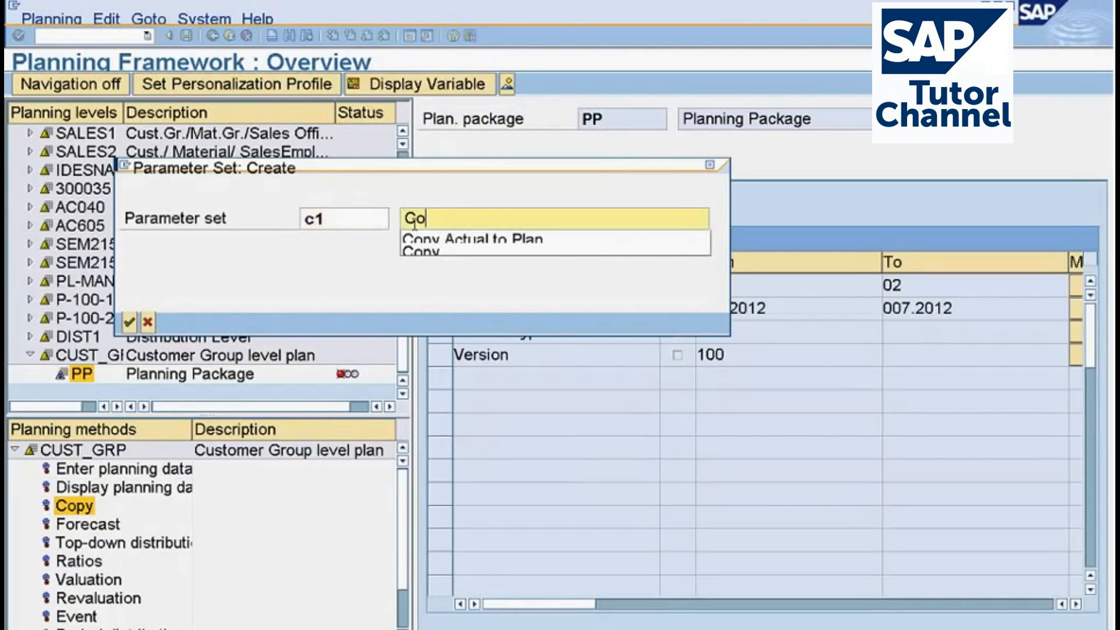
type("py - C")
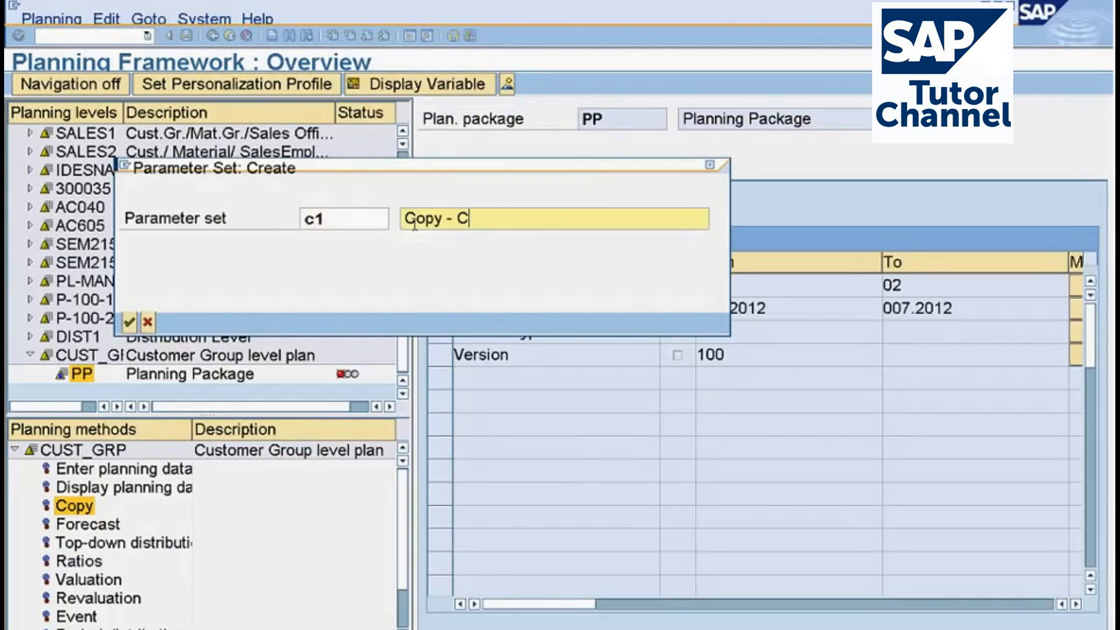
type("ustomer Grou")
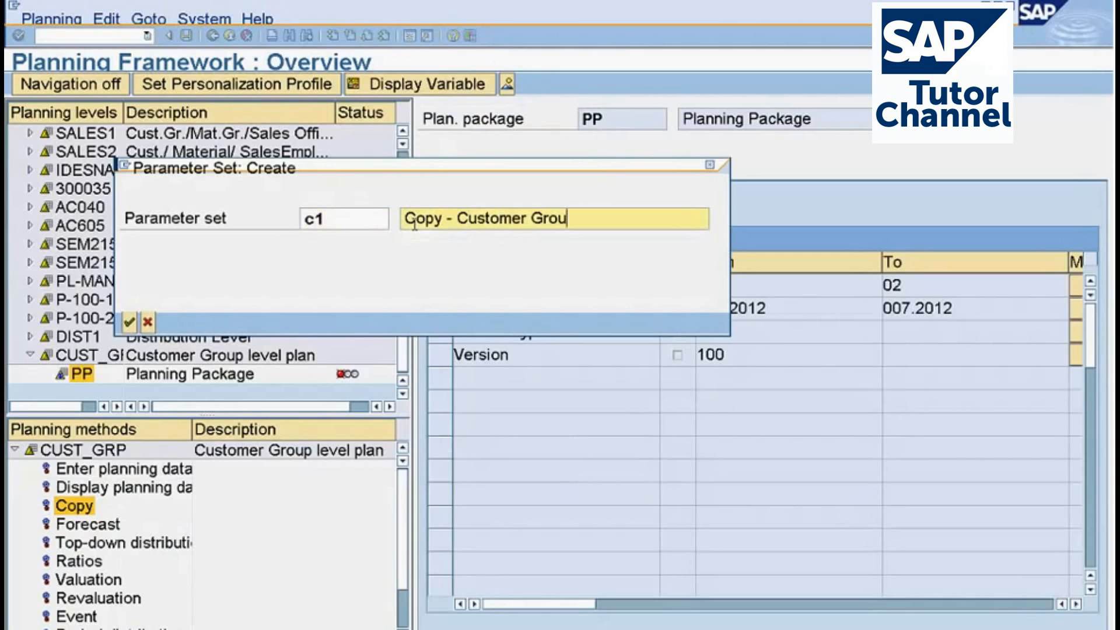
type("p a")
key("BackSpace")
type("A-P")
key("BackSpace")
key("BackSpace")
type("->Plan")
left_click(129, 321)
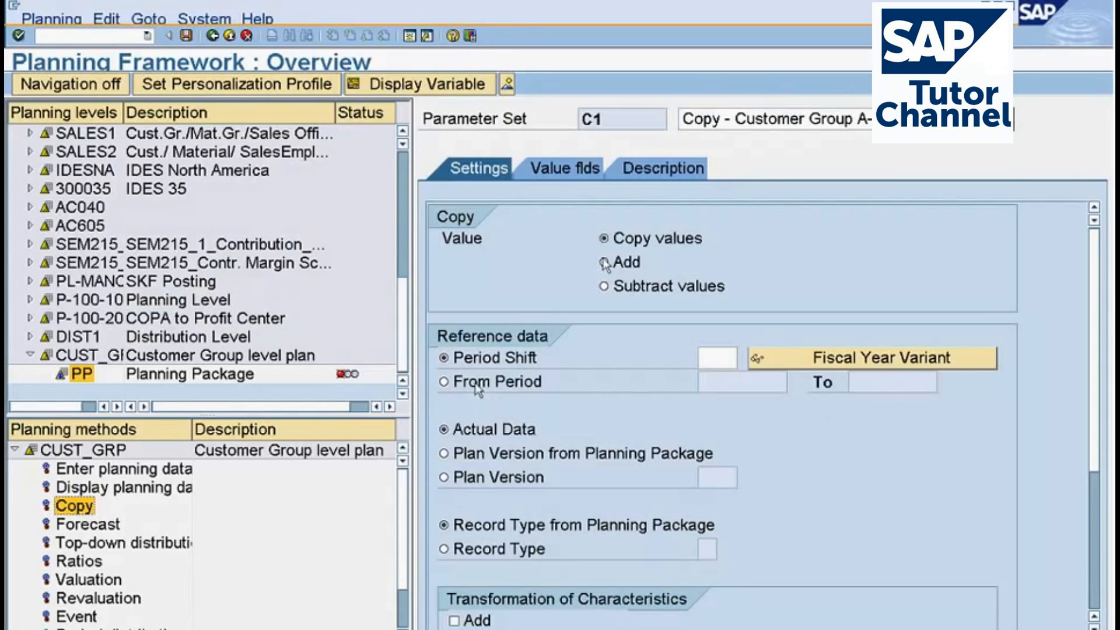
Choose Copy values and set the reference data to a fixed period range from 007.2012 to 007.2012.
left_click(625, 242)
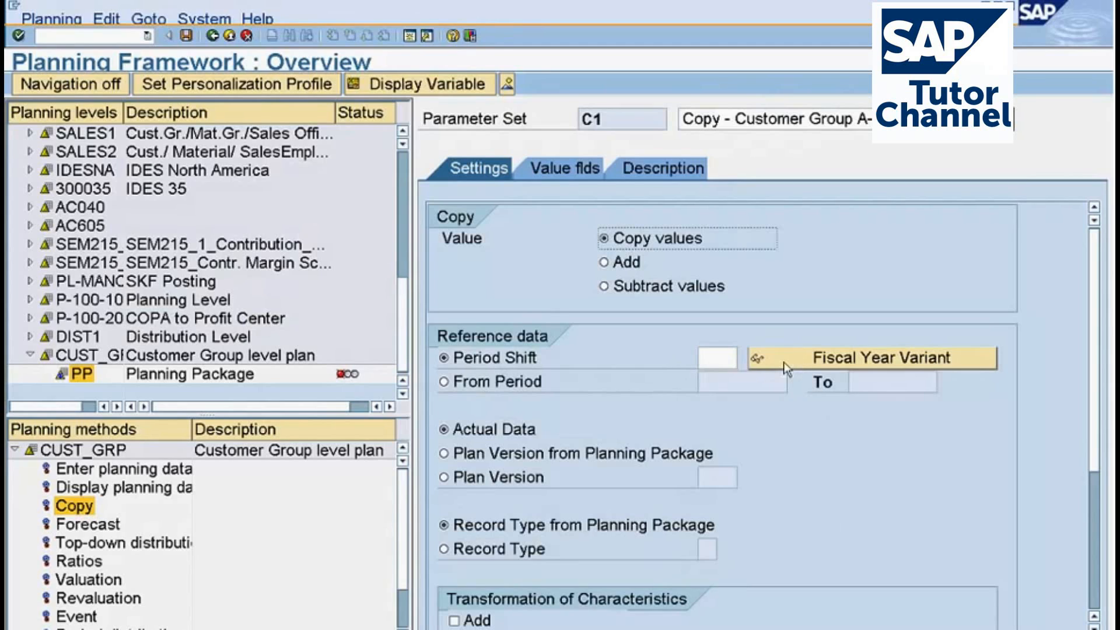
left_click(717, 360)
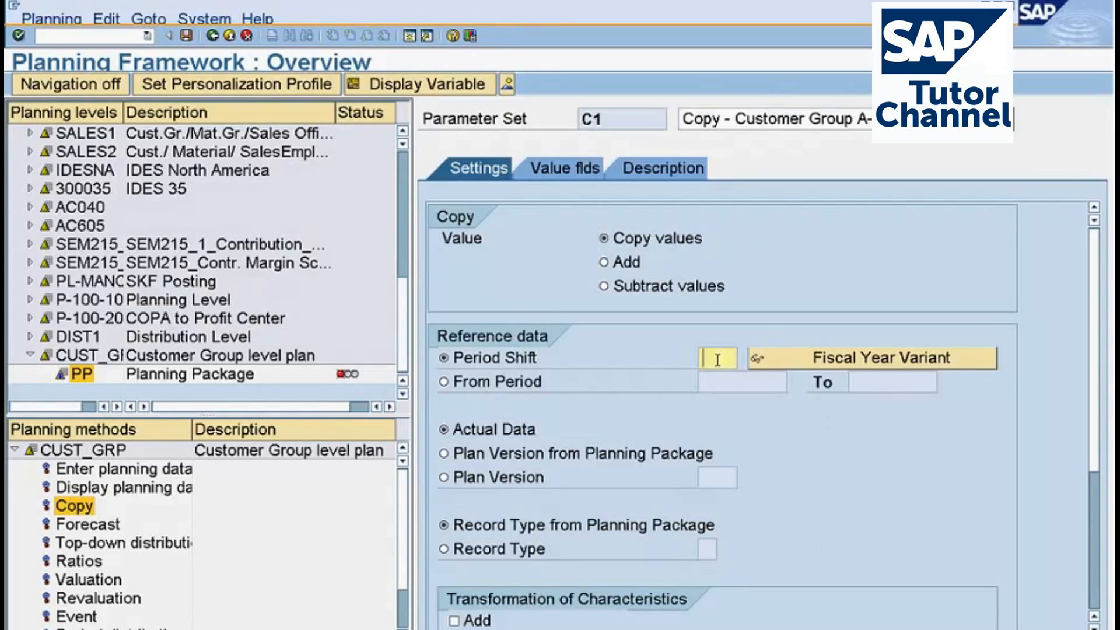
left_click(494, 380)
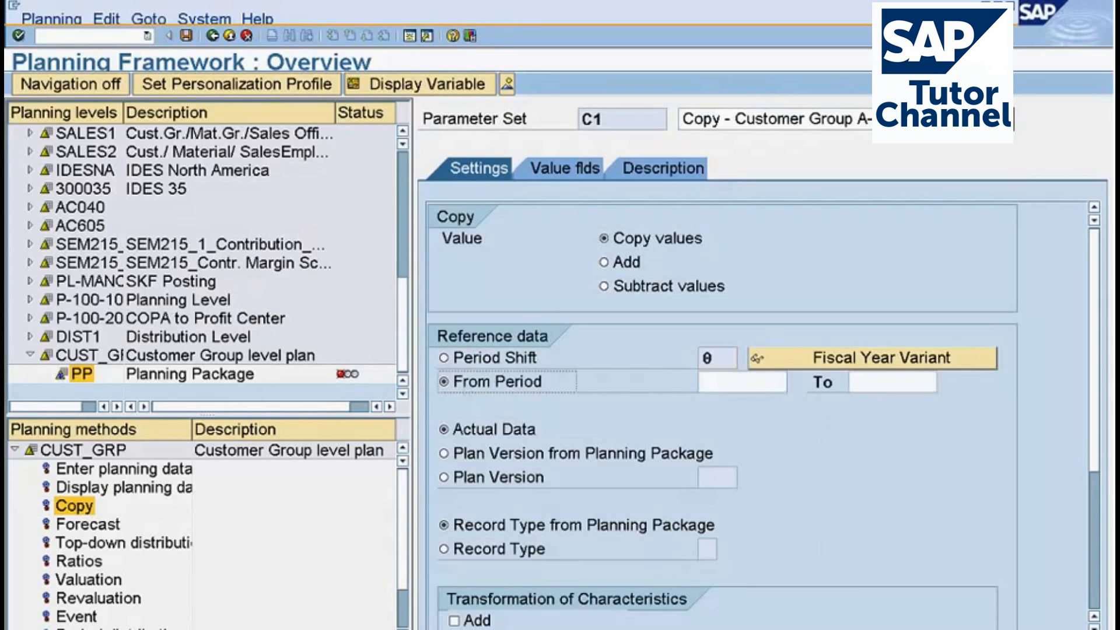
left_click(737, 380)
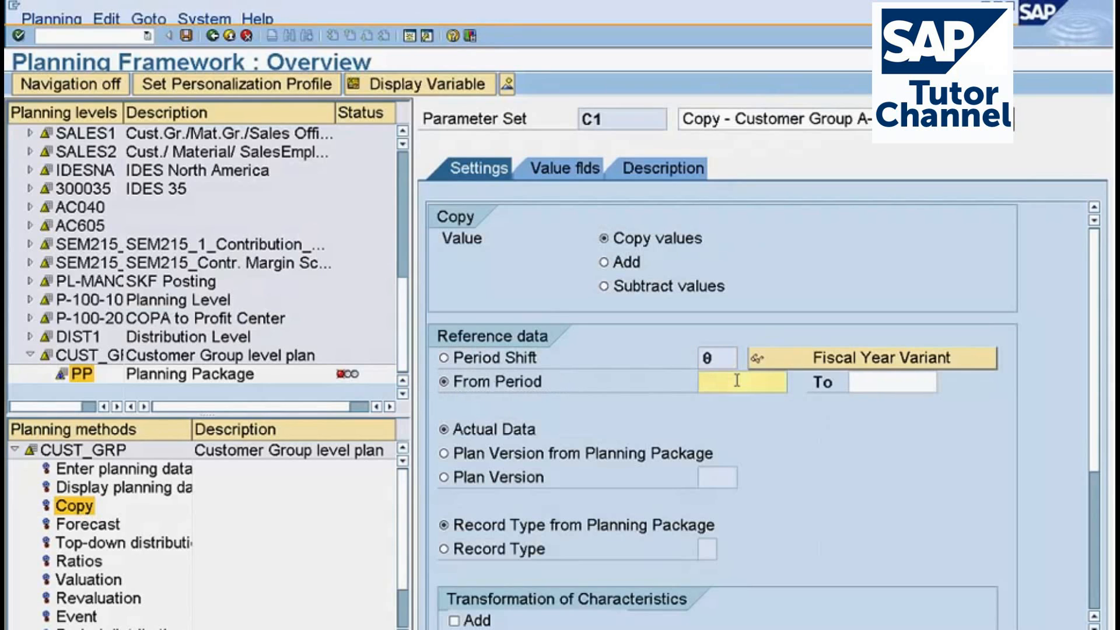
type("007.20")
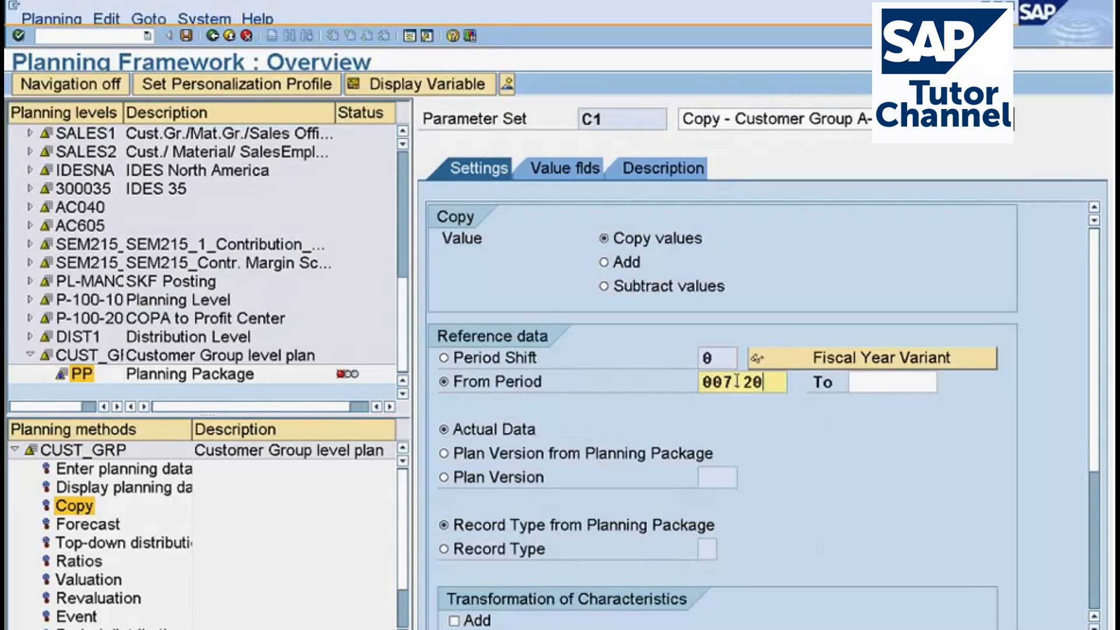
type("12")
left_click_drag(703, 383, 746, 383)
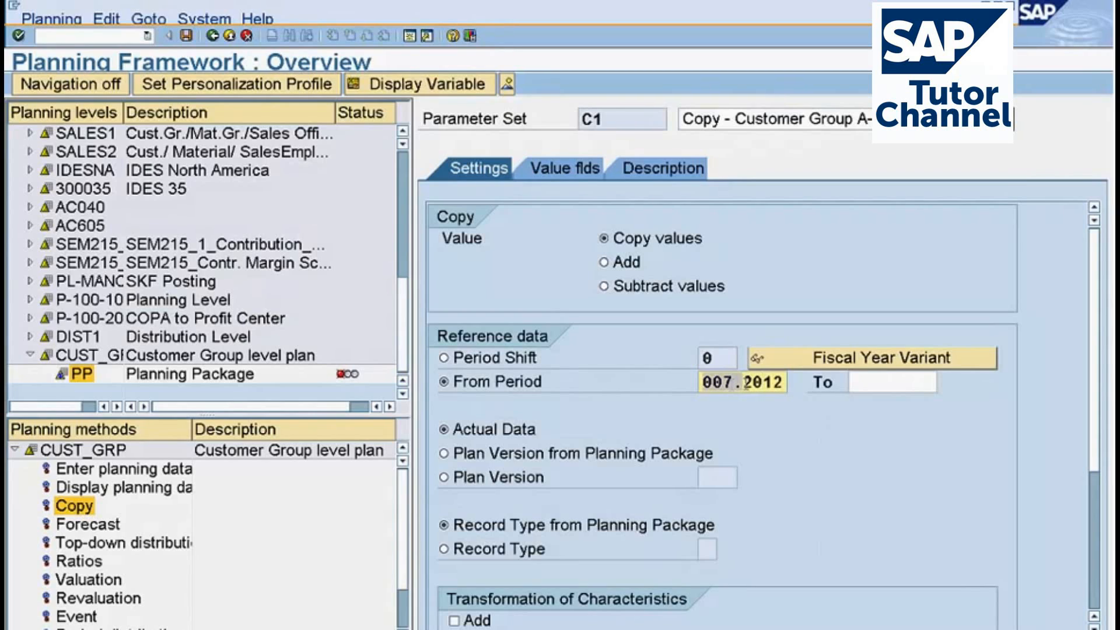
left_click(782, 383)
left_click(857, 382)
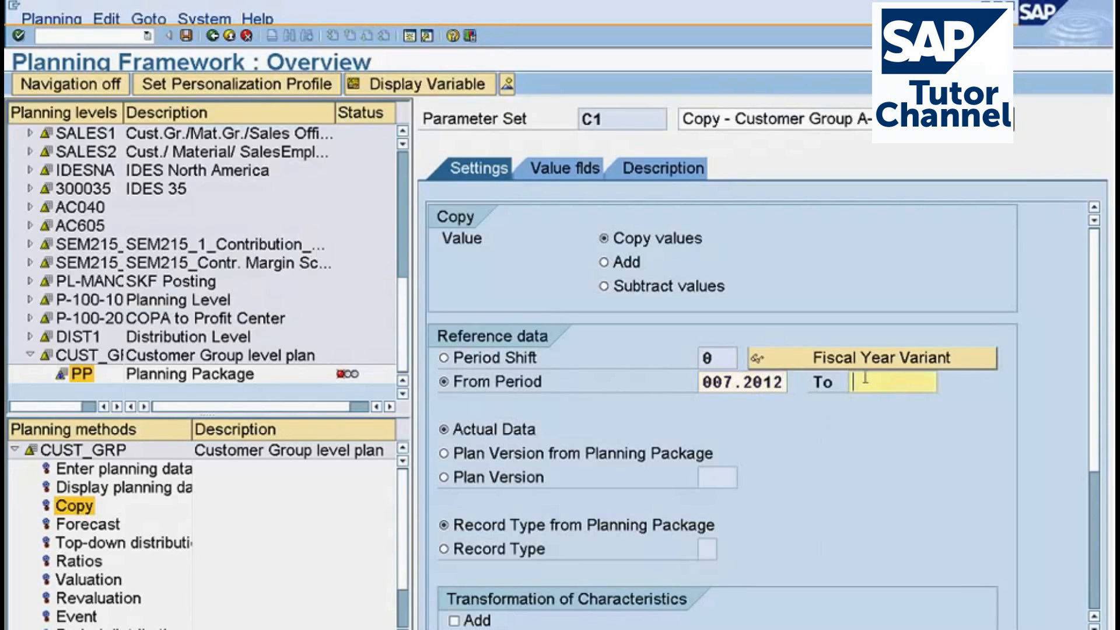
key("ctrl+v")
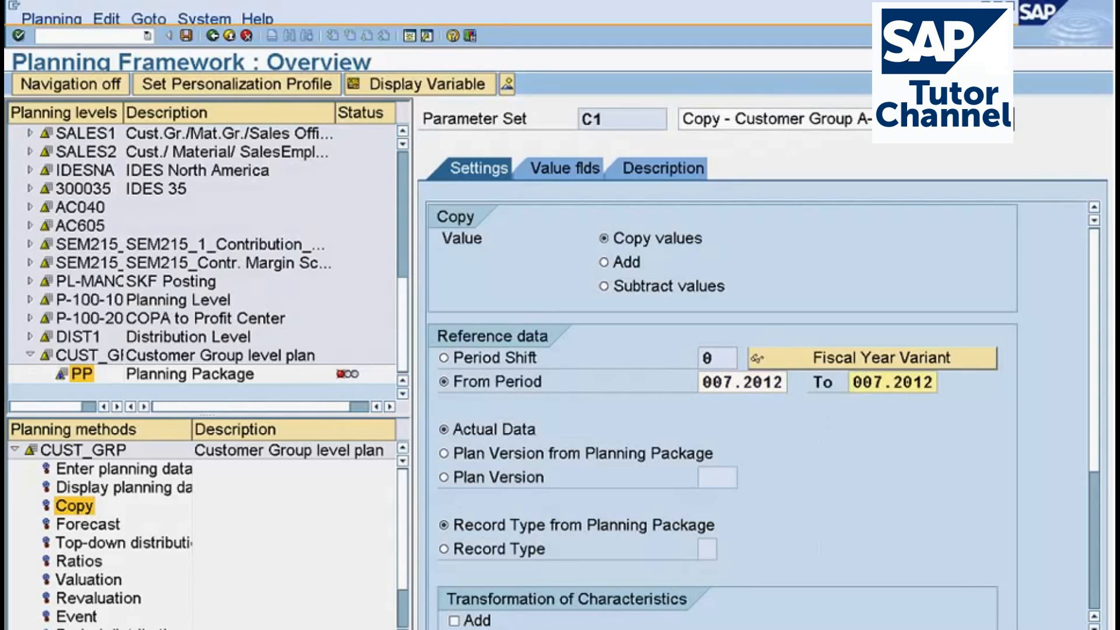
left_click(784, 20)
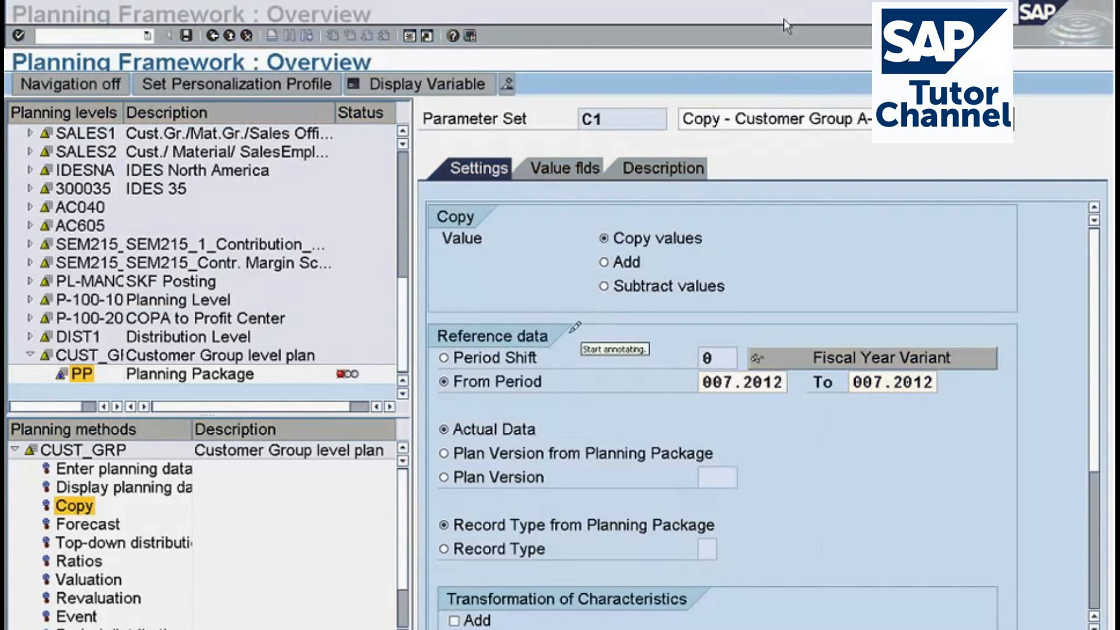
mouse_move(572, 331)
left_mouse_down()
mouse_move(443, 299)
mouse_move(428, 322)
mouse_move(493, 365)
mouse_move(574, 342)
mouse_move(568, 333)
left_mouse_up()
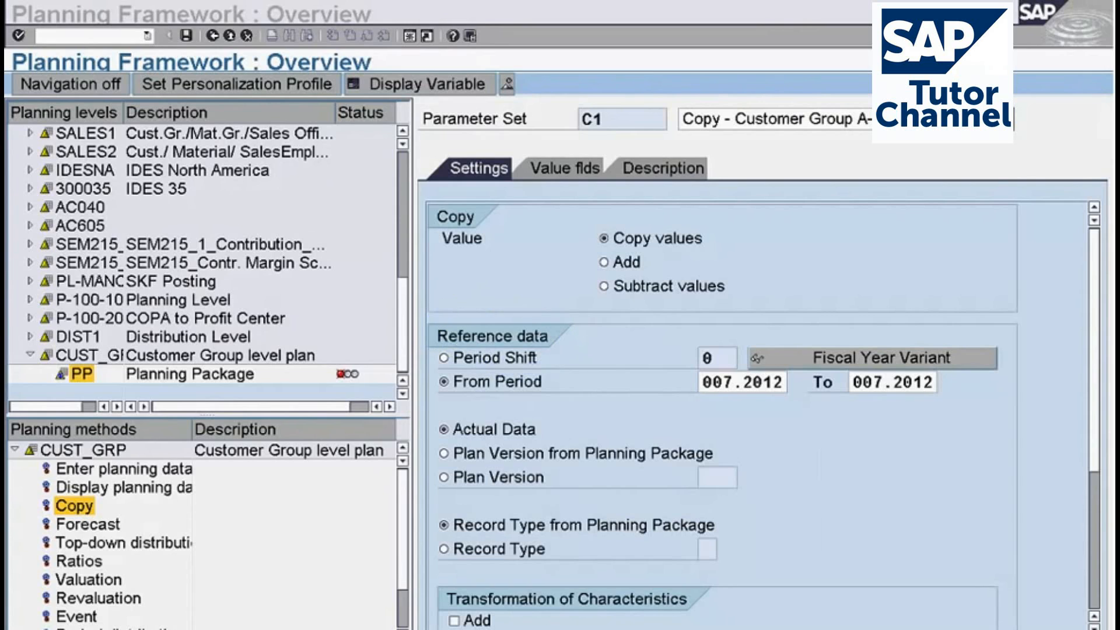
left_click_drag(1094, 388, 1094, 415)
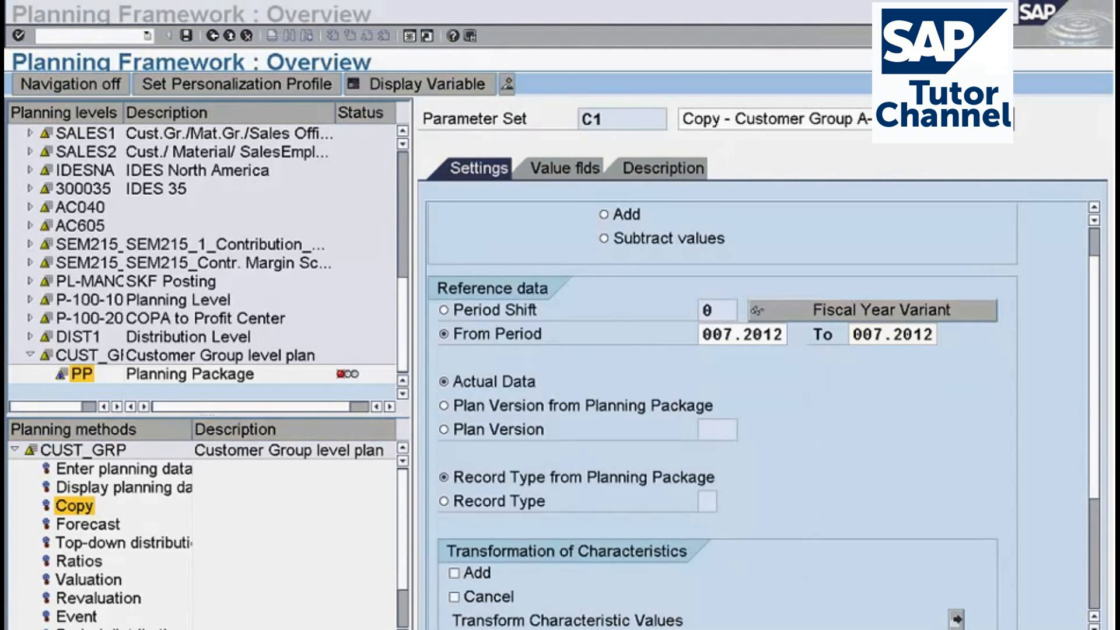
mouse_move(499, 354)
left_mouse_down()
mouse_move(426, 374)
mouse_move(495, 390)
mouse_move(496, 345)
mouse_move(480, 354)
left_mouse_up()
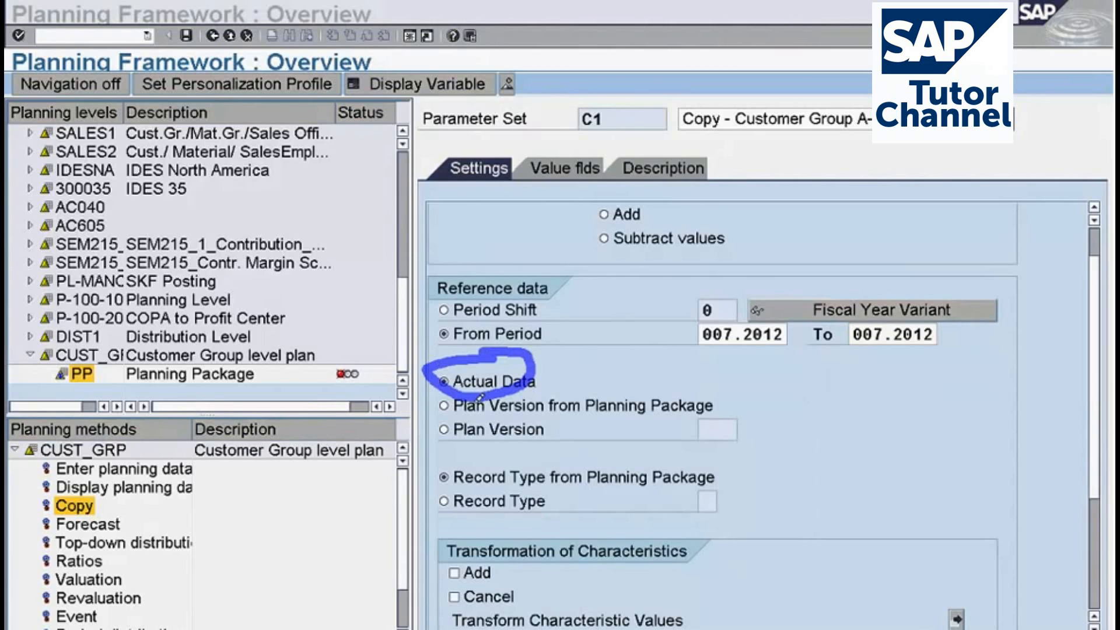
mouse_move(684, 382)
left_mouse_down()
mouse_move(725, 432)
mouse_move(678, 452)
left_mouse_up()
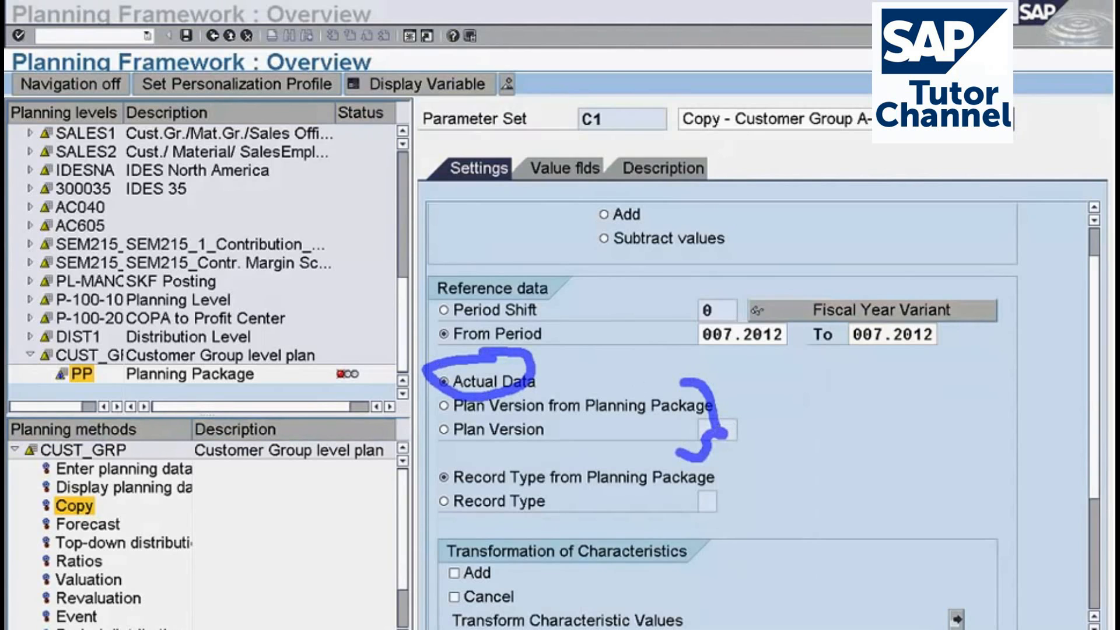
key("Escape")
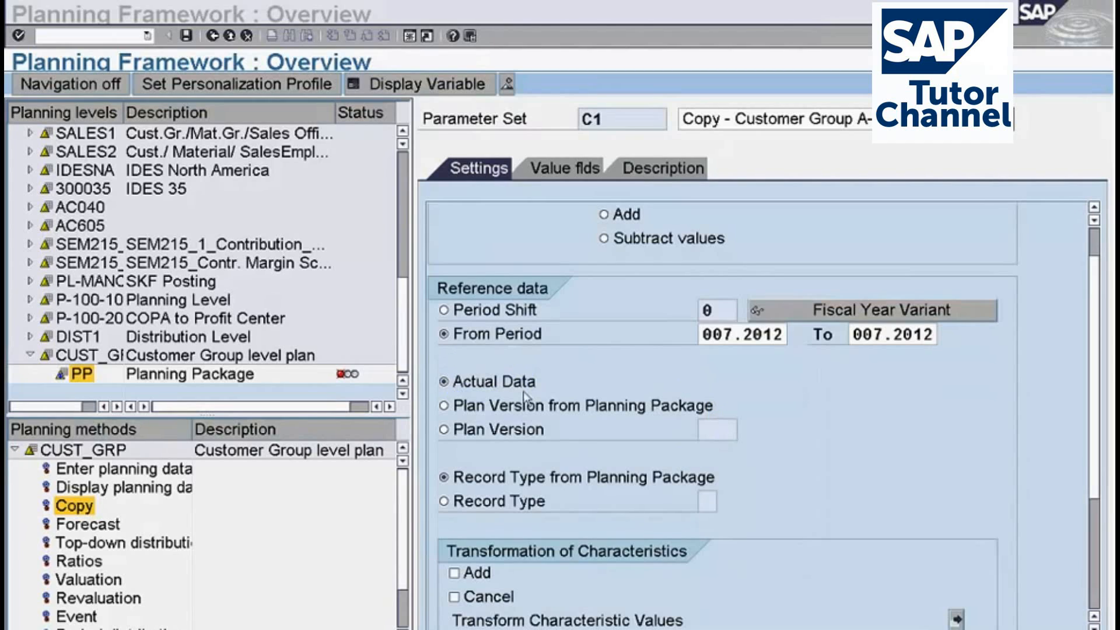
Choose Actual Data as the source of the reference data in the copy settings.
left_click(470, 386)
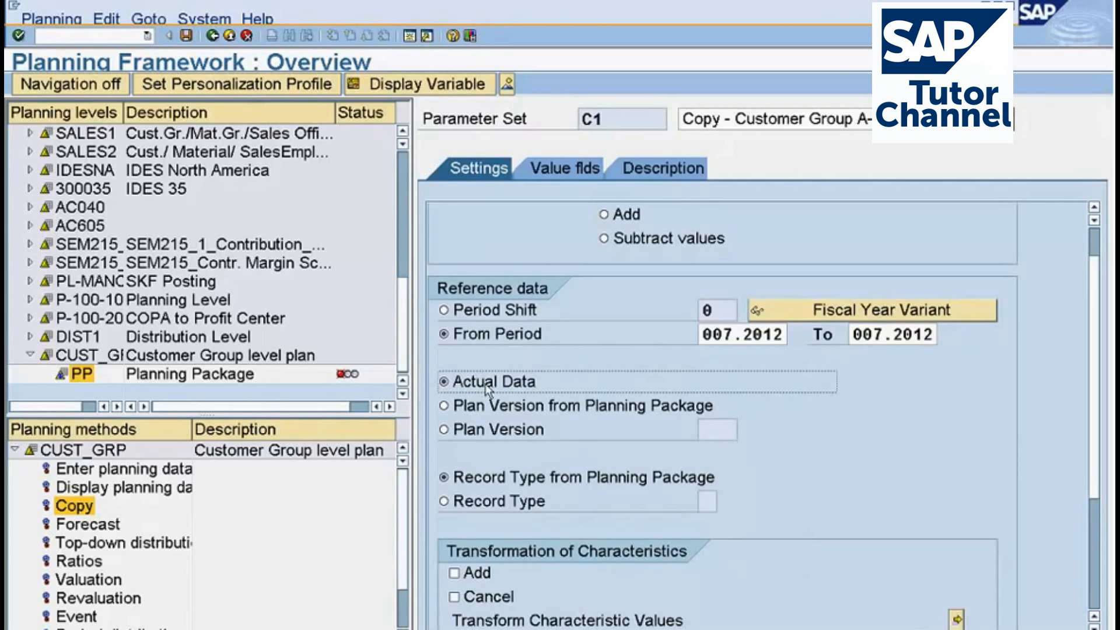
Take the record type from the planning package in the copy settings and review the remaining reference data and transformation options.
left_click(481, 482)
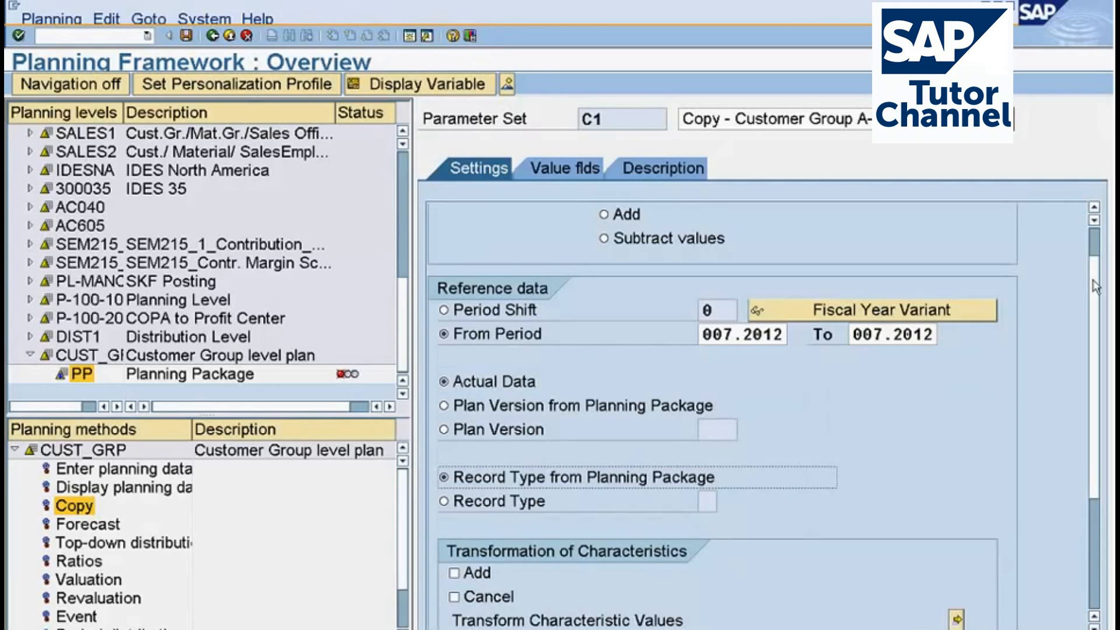
scroll(1096, 287, "down", 5)
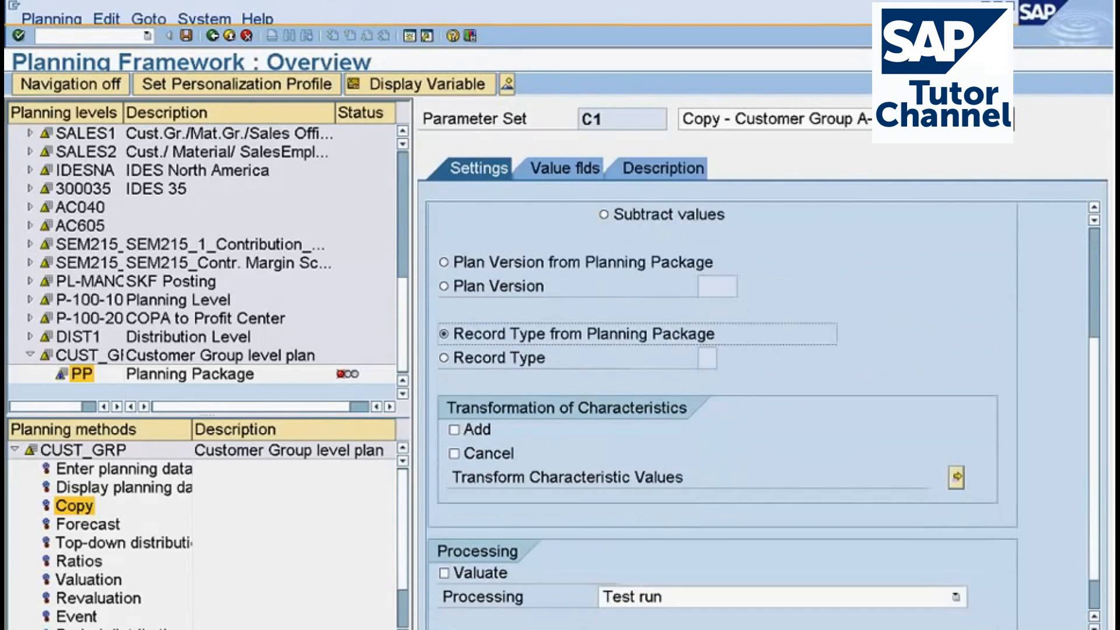
scroll(724, 409, "up", 2)
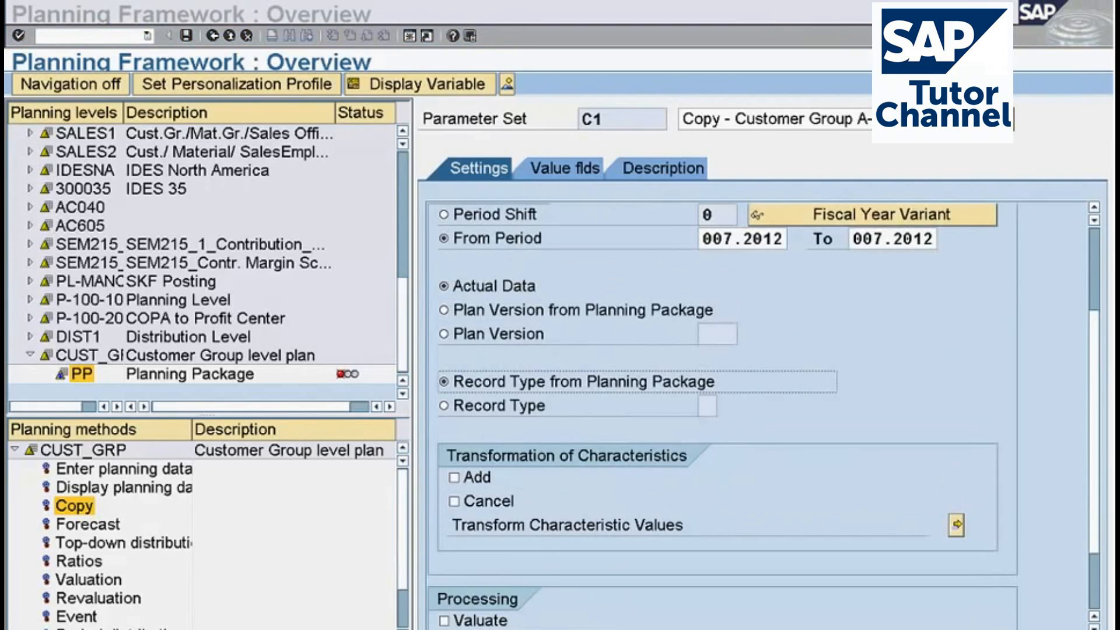
mouse_move(725, 461)
left_mouse_down()
mouse_move(548, 432)
mouse_move(421, 486)
mouse_move(701, 491)
mouse_move(726, 456)
mouse_move(787, 439)
left_mouse_up()
key("Escape")
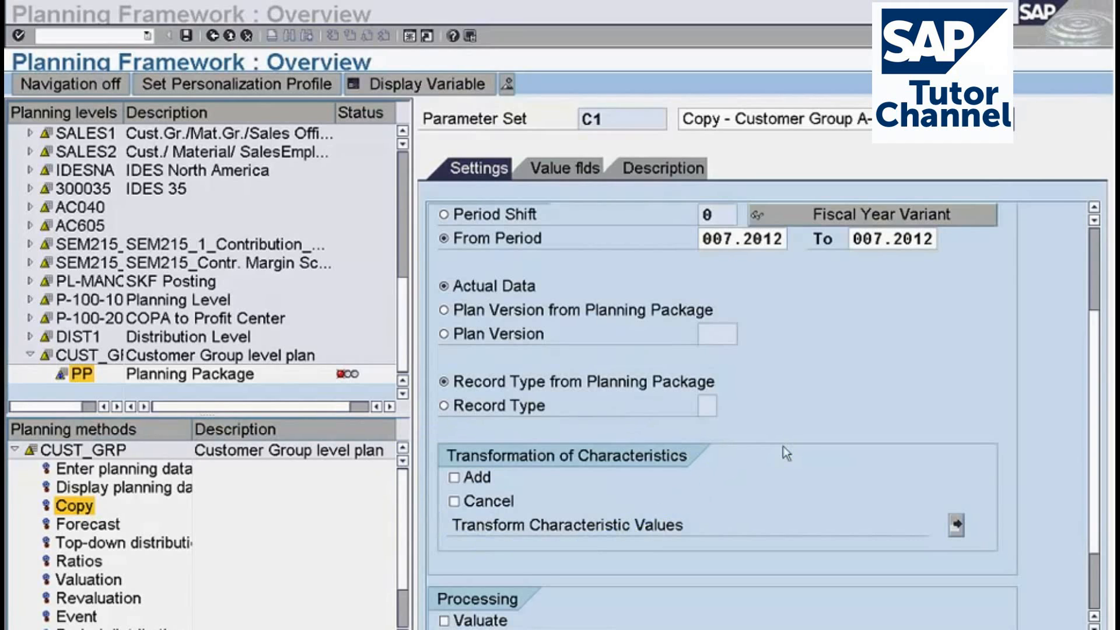
left_click(612, 353)
left_click_drag(1094, 323, 1094, 240)
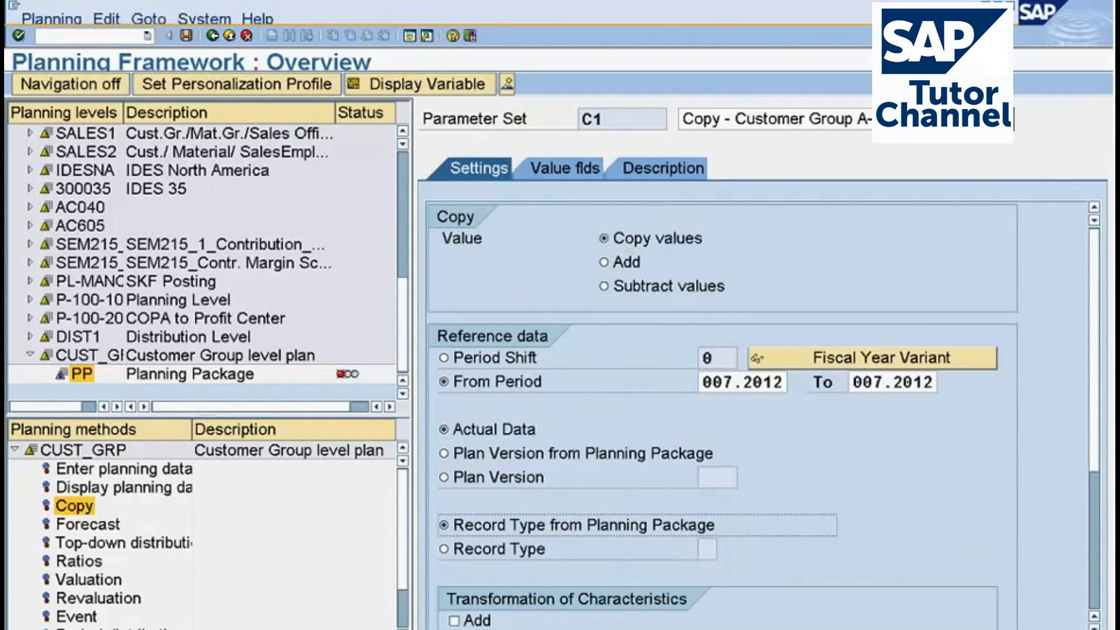
Add Invoiced quantity as the selected value field of parameter set C1 and save the planning settings.
left_click(555, 173)
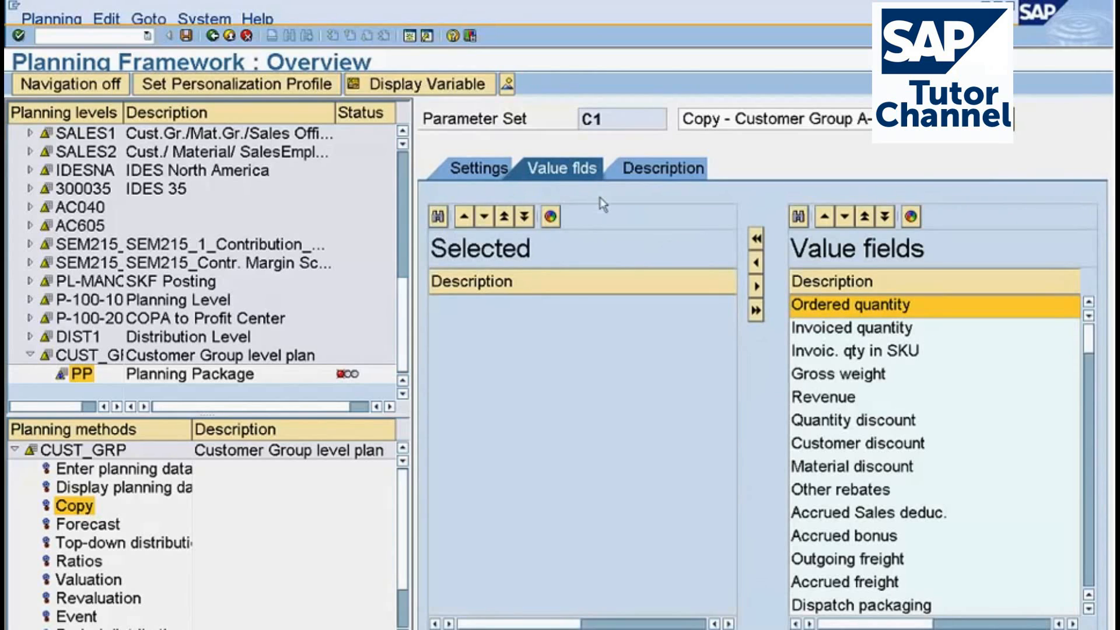
left_click(817, 331)
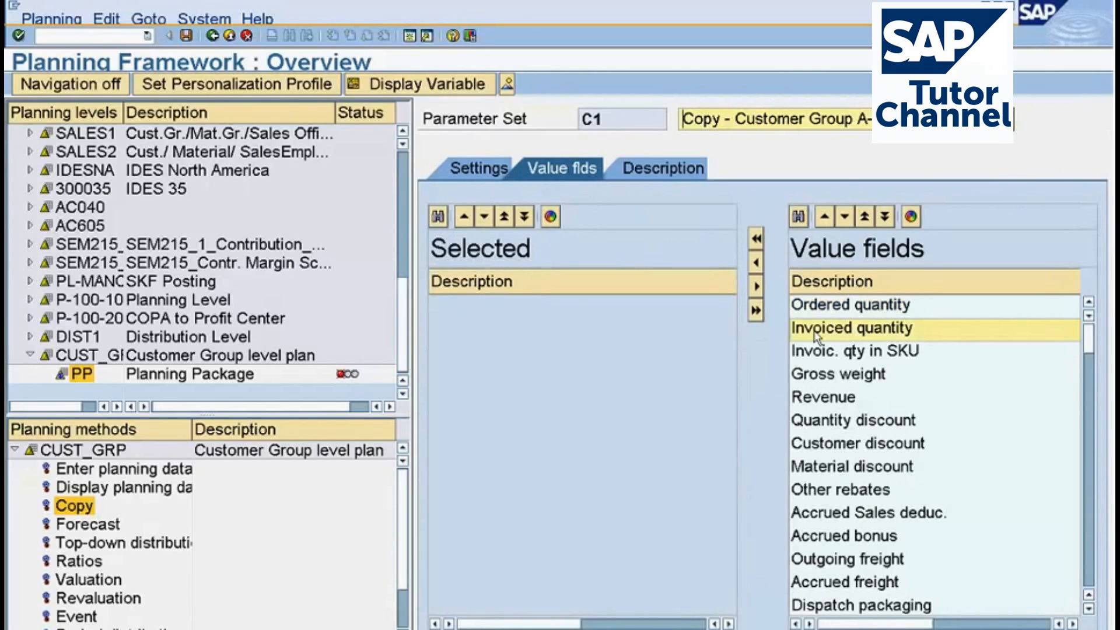
left_click(756, 263)
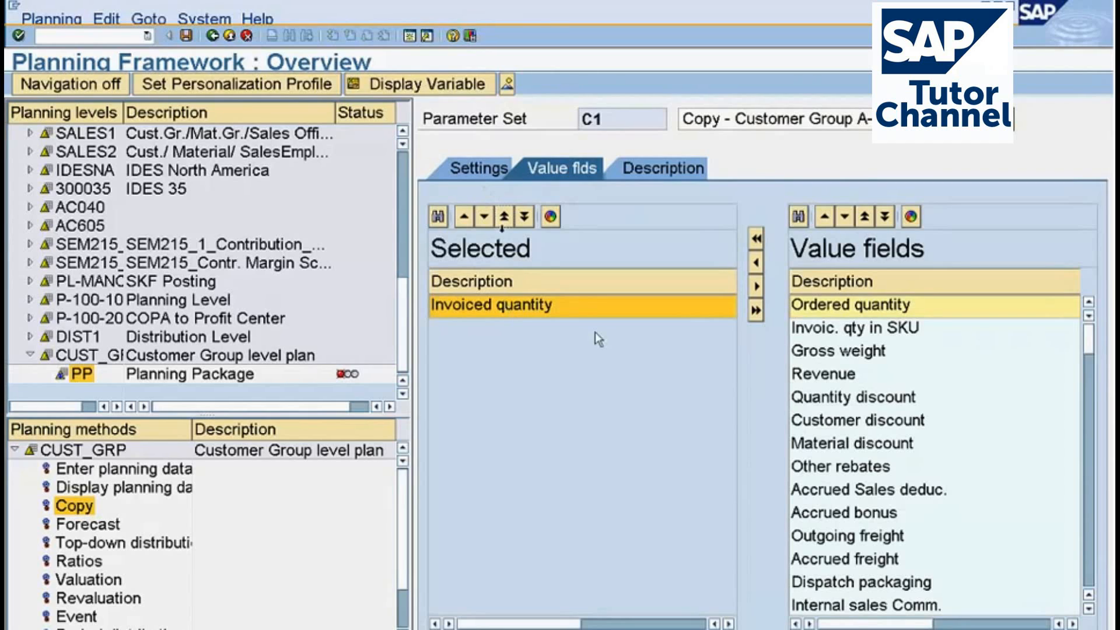
left_click(477, 170)
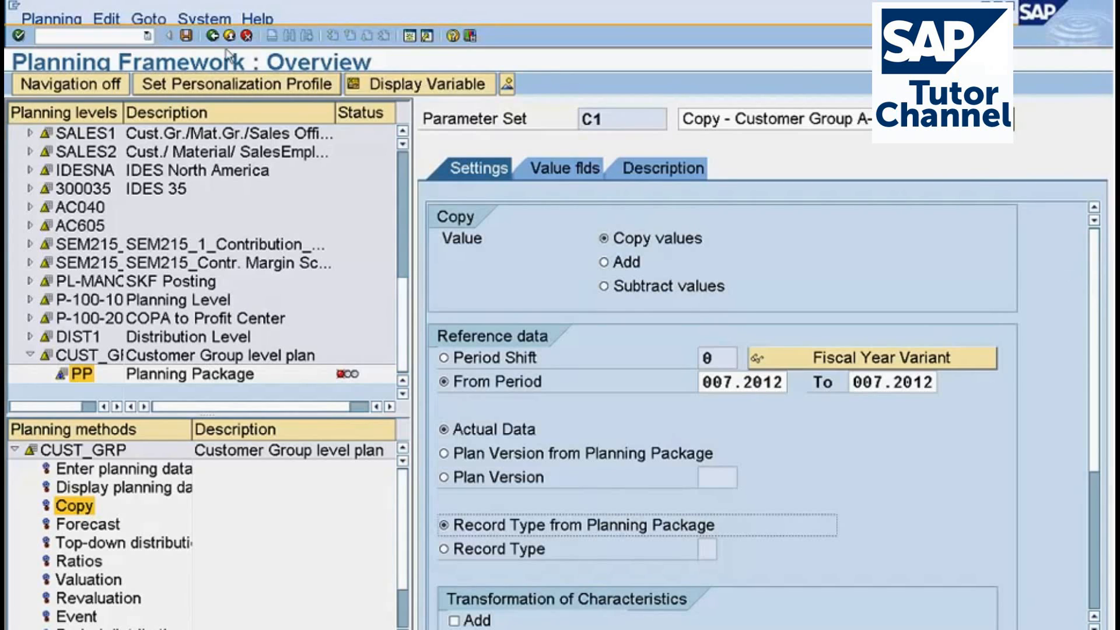
left_click(185, 37)
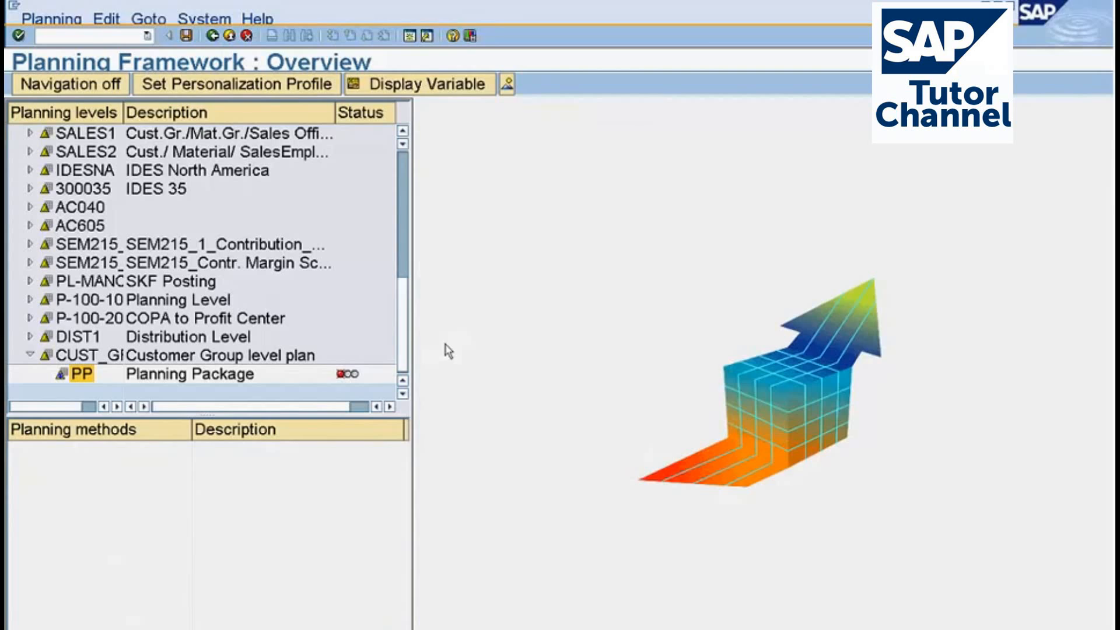
Open planning package PP and review its customer group, period, record type and version selections.
double_click(82, 376)
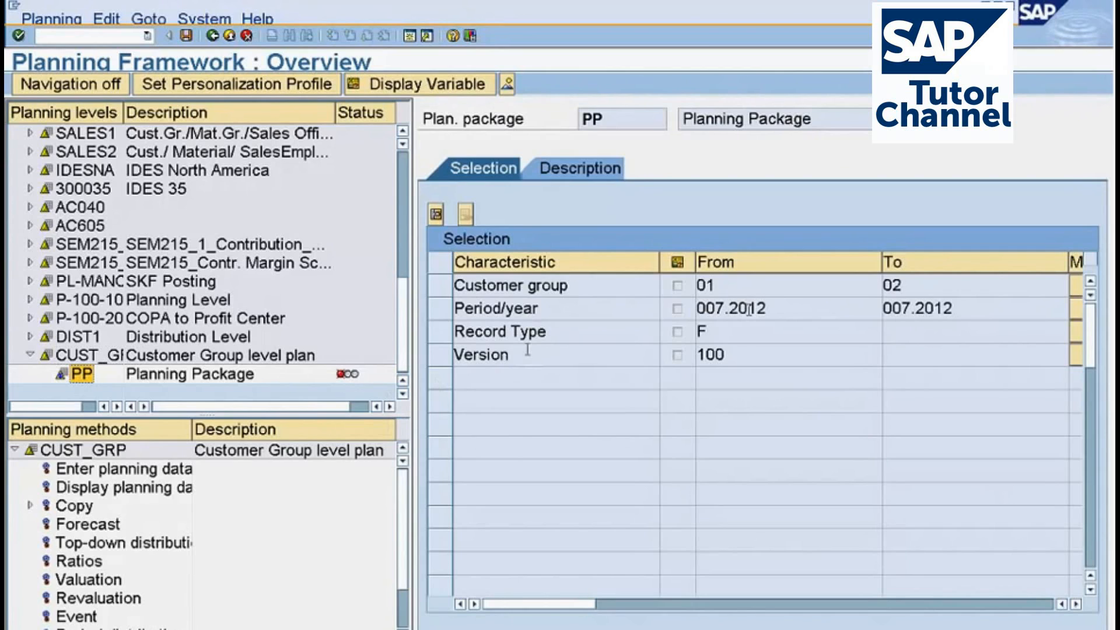
left_click(707, 286)
left_click(890, 286)
left_click(758, 308)
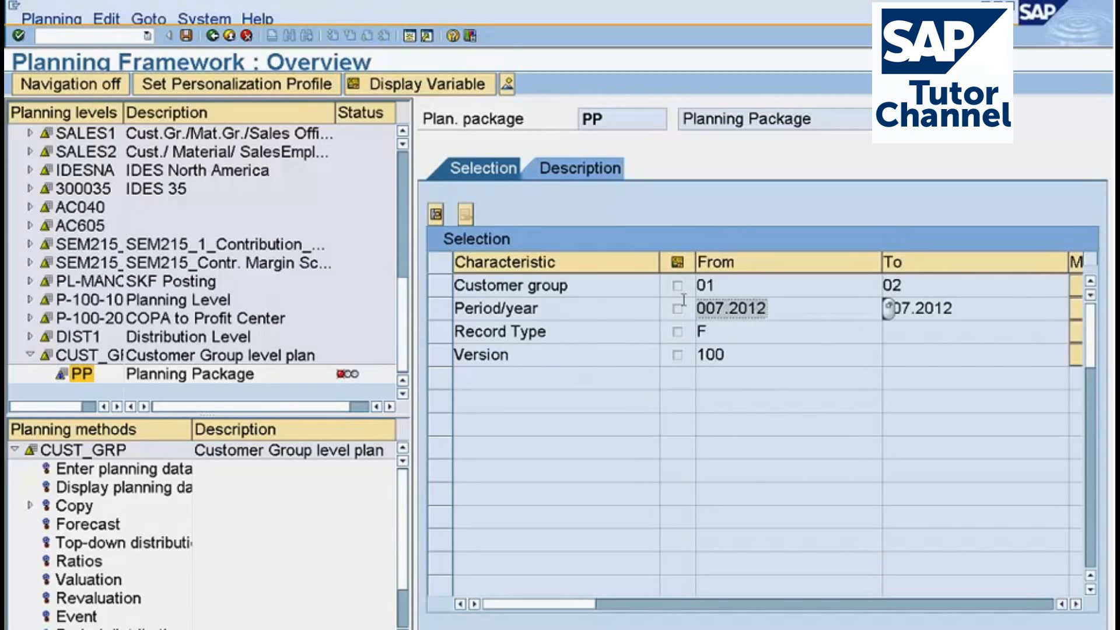
key("Tab")
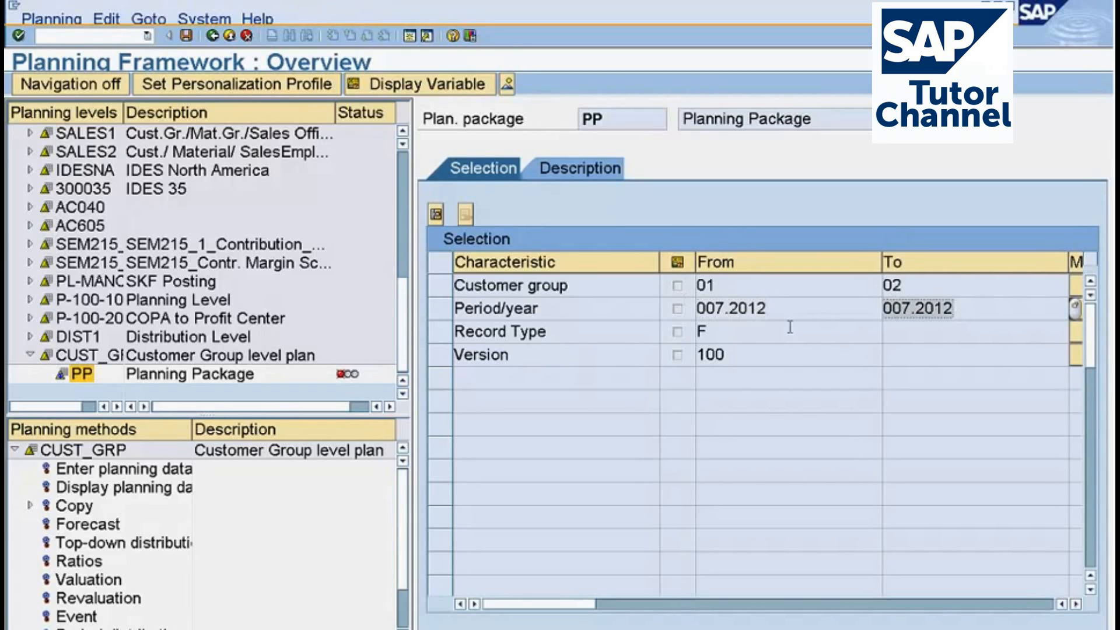
left_click(790, 328)
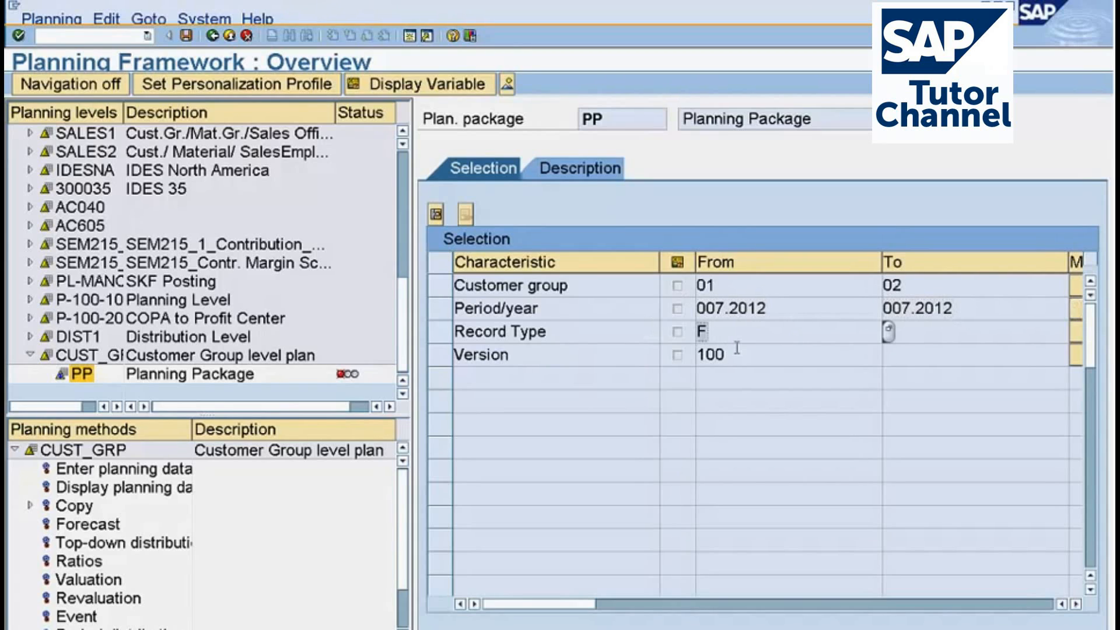
left_click(737, 349)
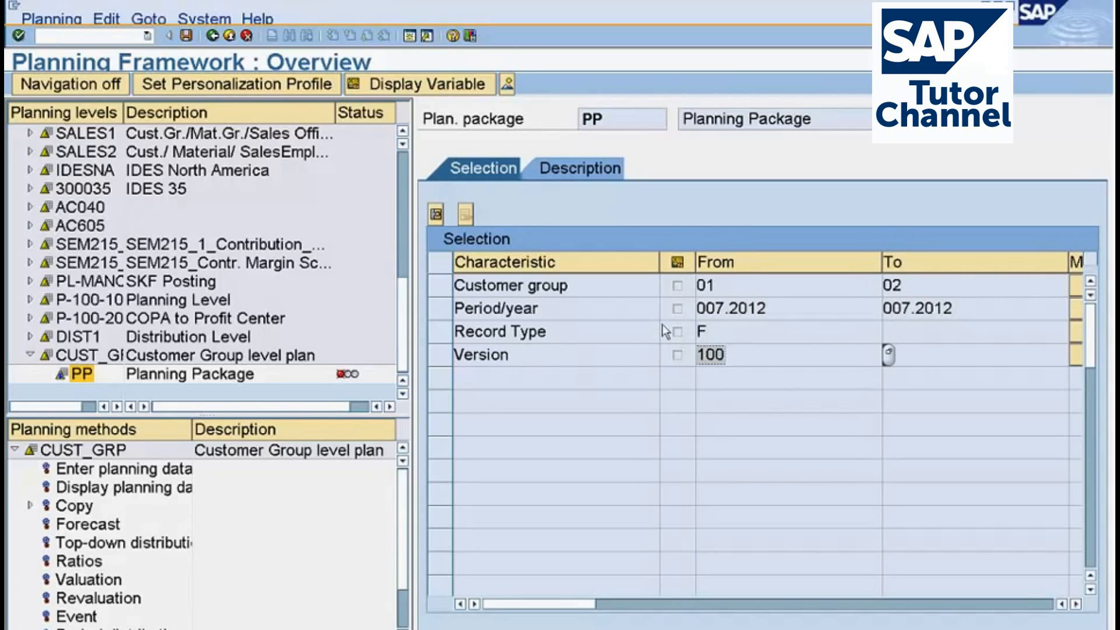
Display parameter set C1 of the Copy method and review its value, reference period and data source settings.
left_click(30, 505)
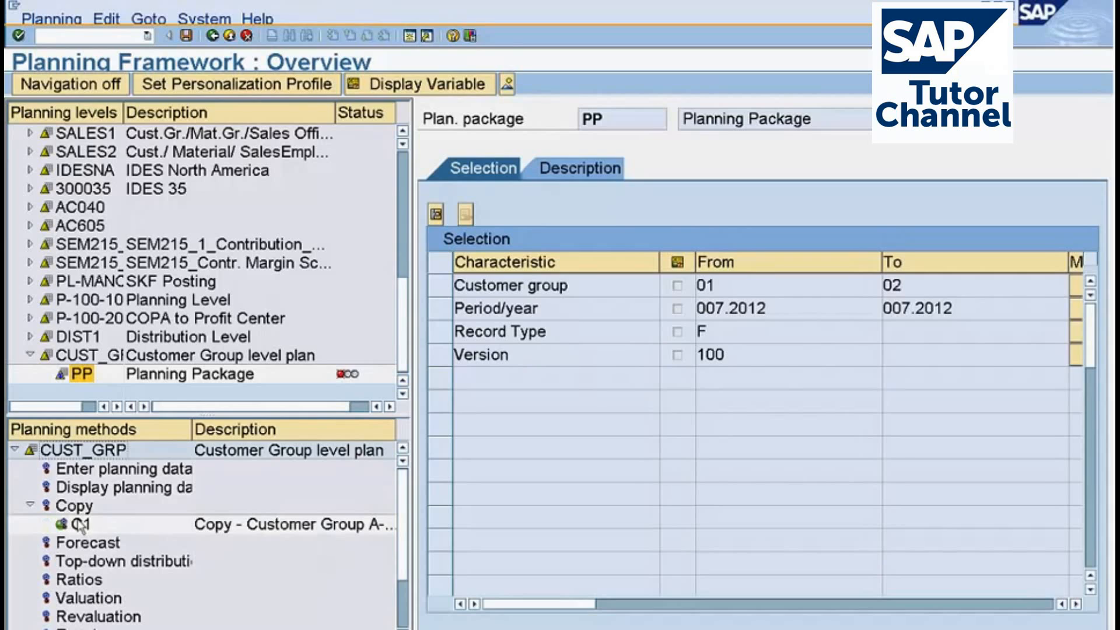
right_click(81, 525)
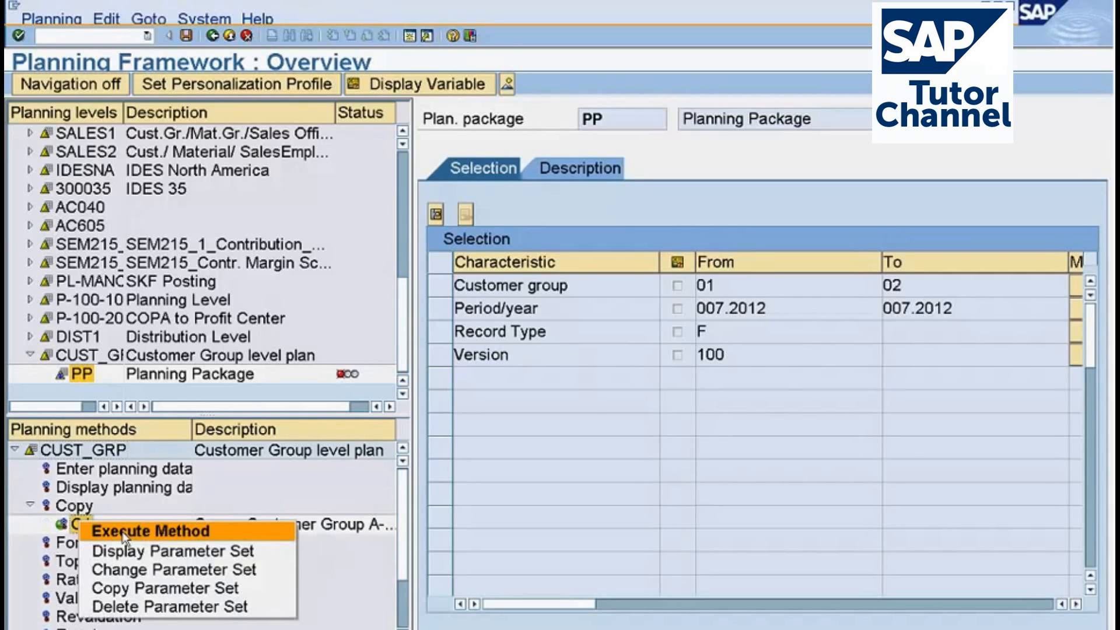
left_click(134, 568)
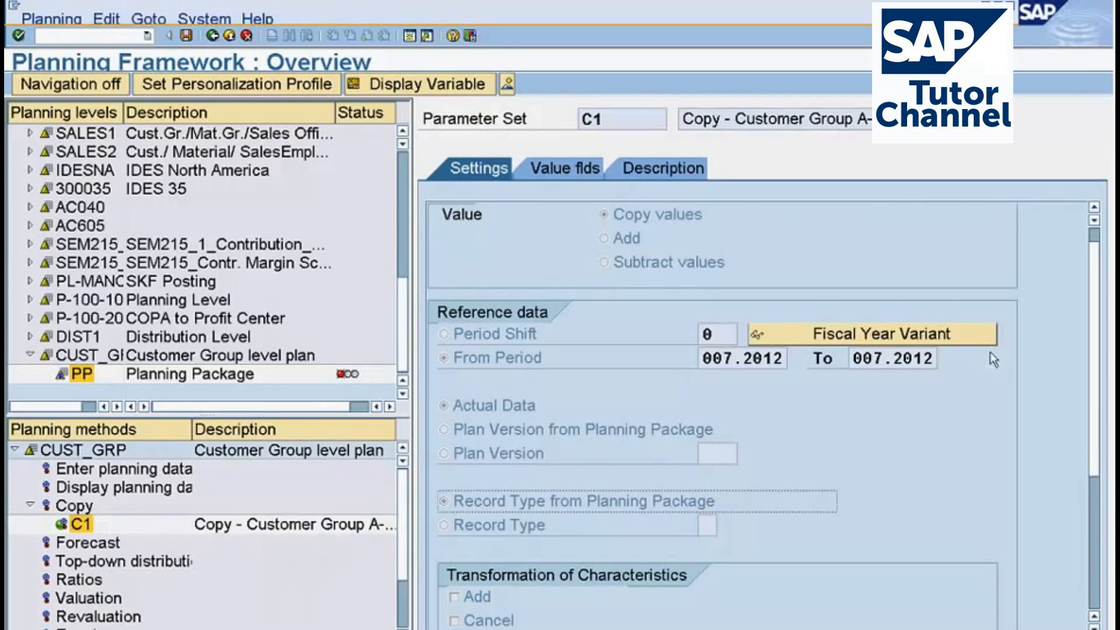
scroll(993, 360, "down", 5)
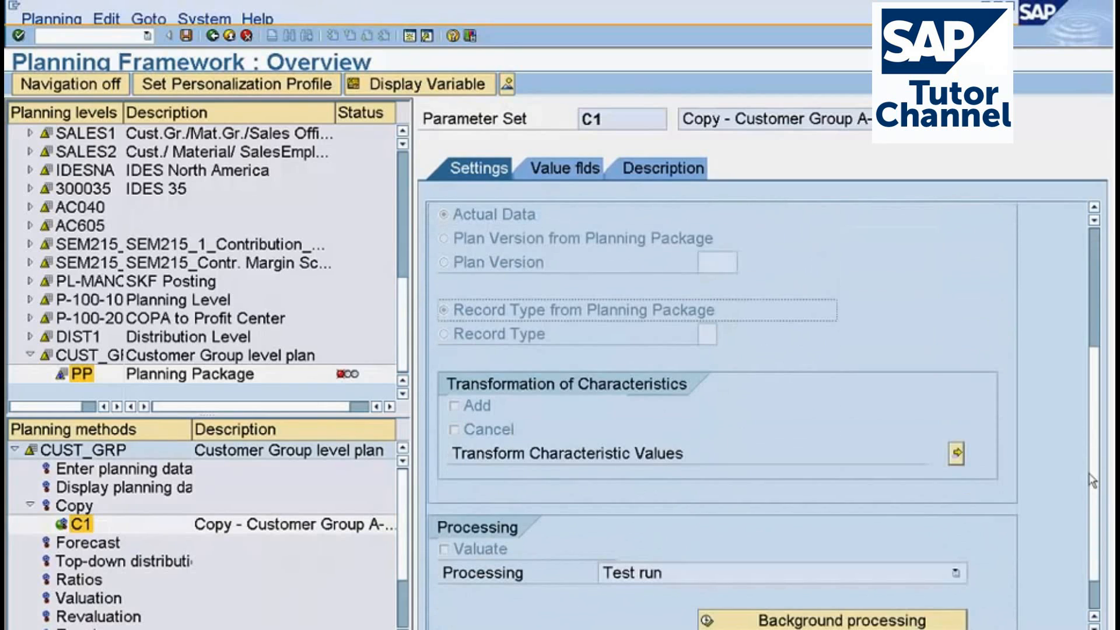
scroll(1091, 467, "up", 4)
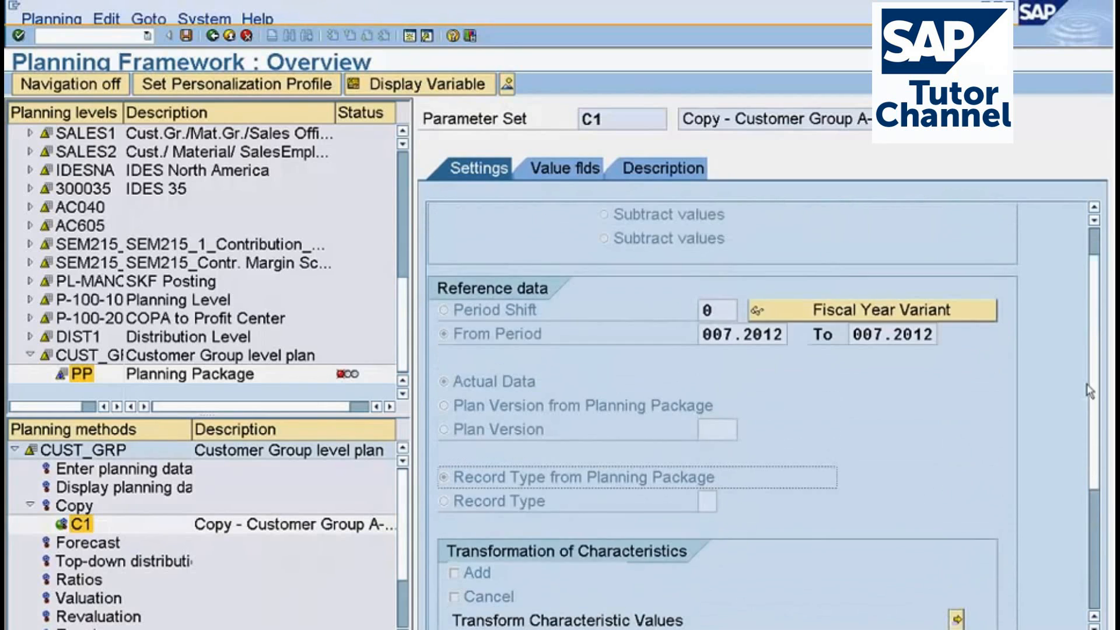
left_click_drag(1090, 391, 1089, 340)
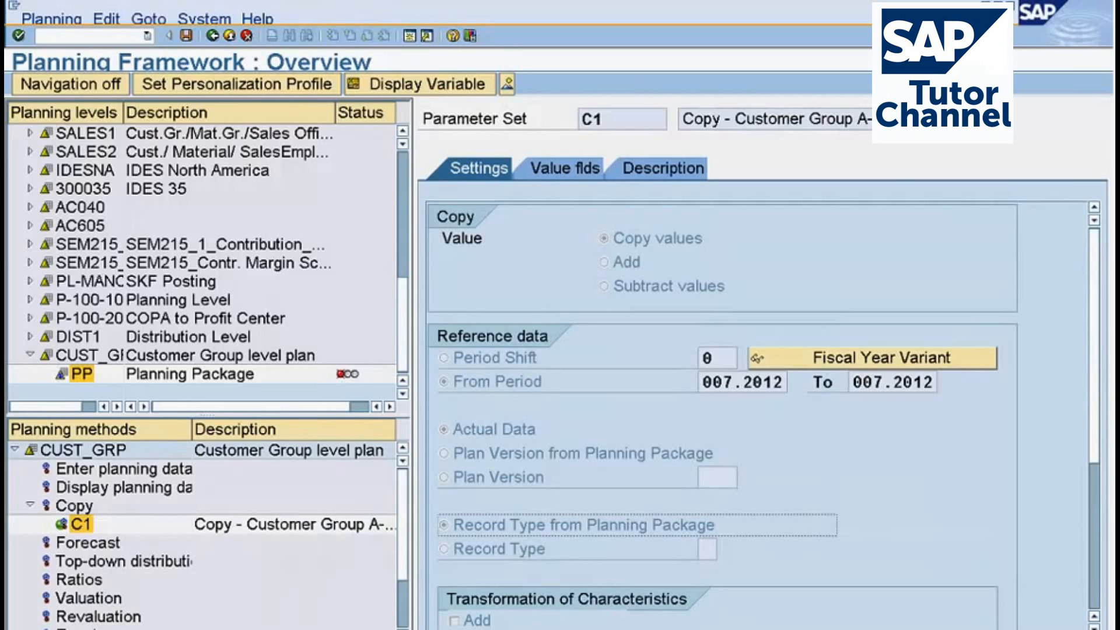
double_click(701, 361)
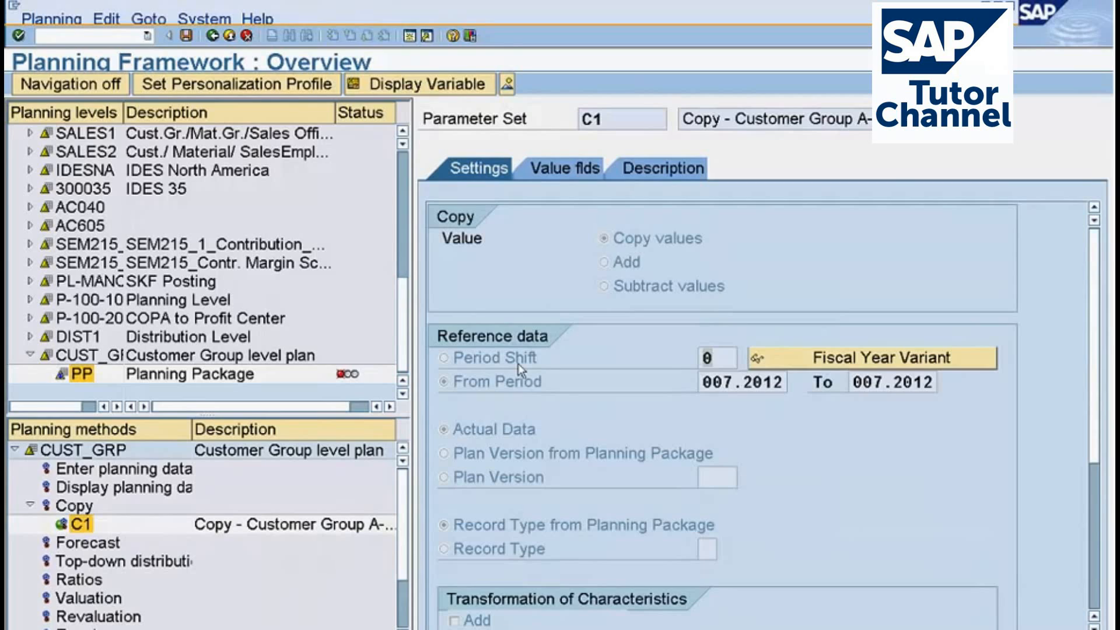
left_click(707, 386)
left_click_drag(712, 388, 739, 385)
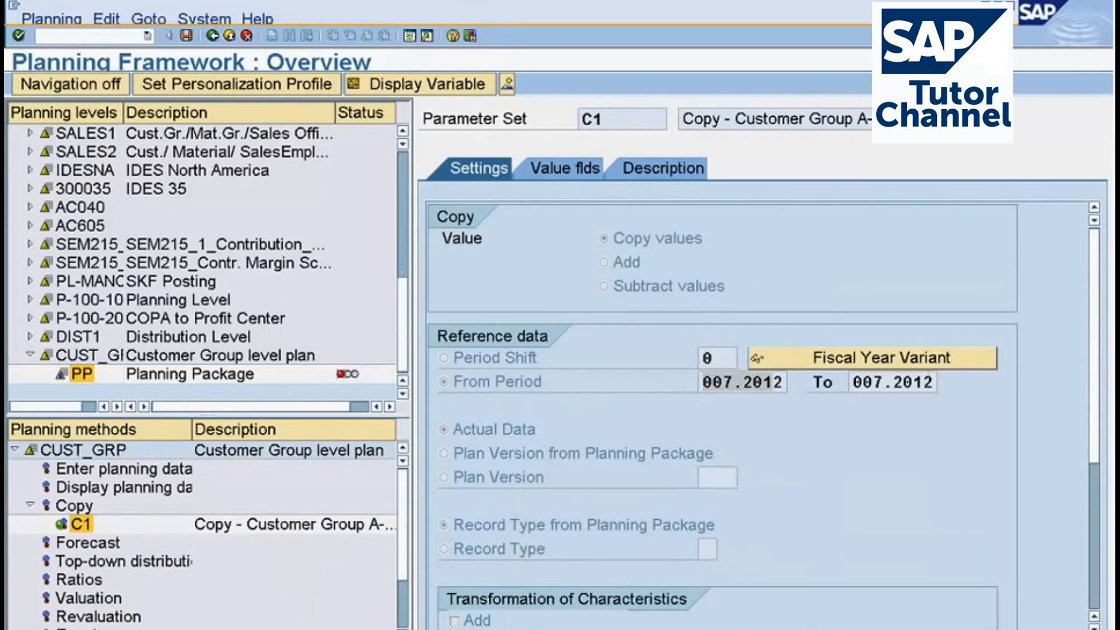
Execute the Copy method with parameter set C1 for planning package PP and continue past the information message.
scroll(1044, 529, "down", 5)
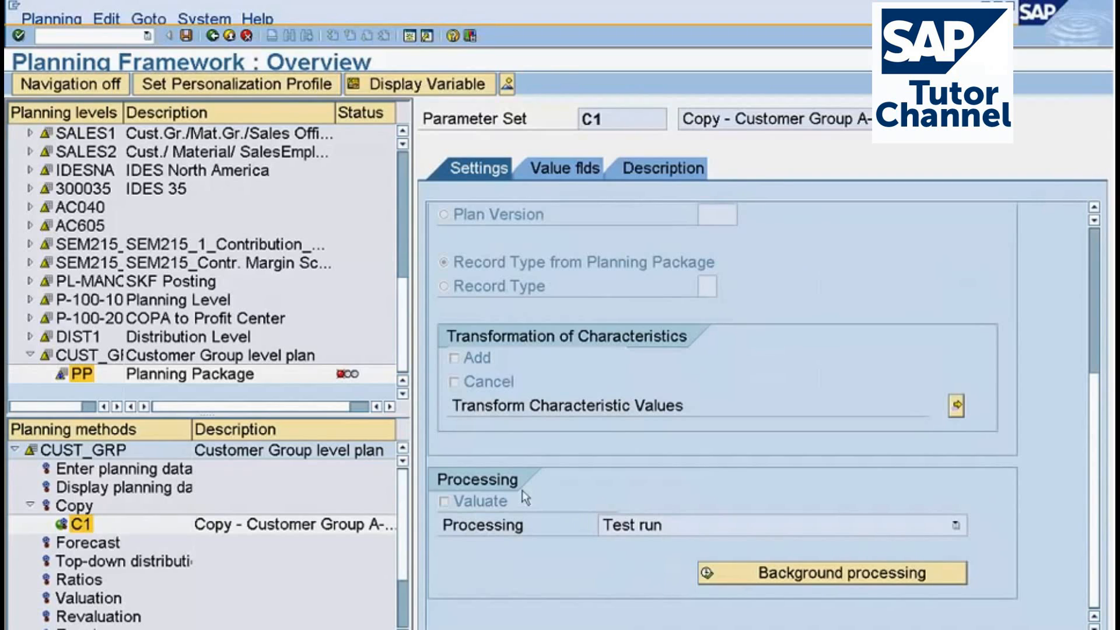
double_click(81, 525)
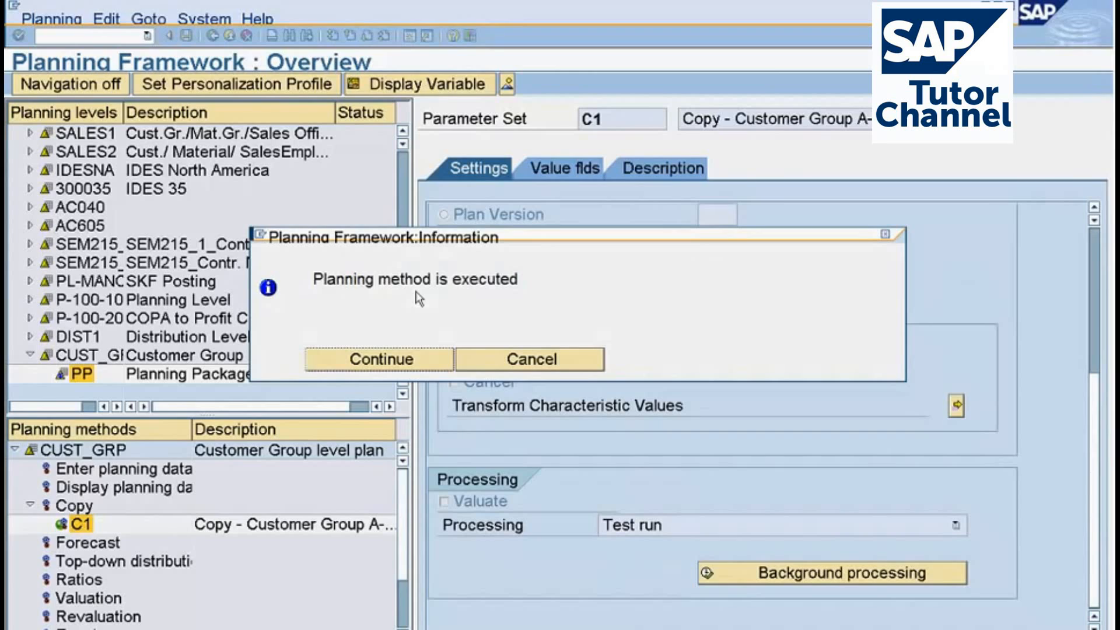
left_click(382, 359)
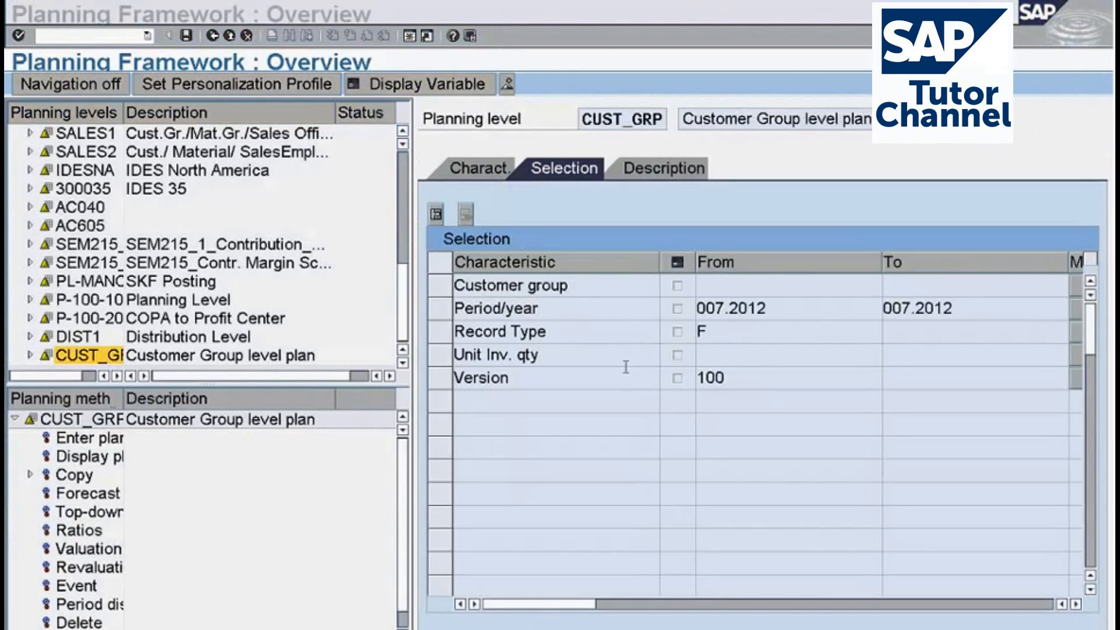
Check the Unit Inv. qty characteristic in planning level CUST_GRP and return to the level's selection.
left_click(557, 362)
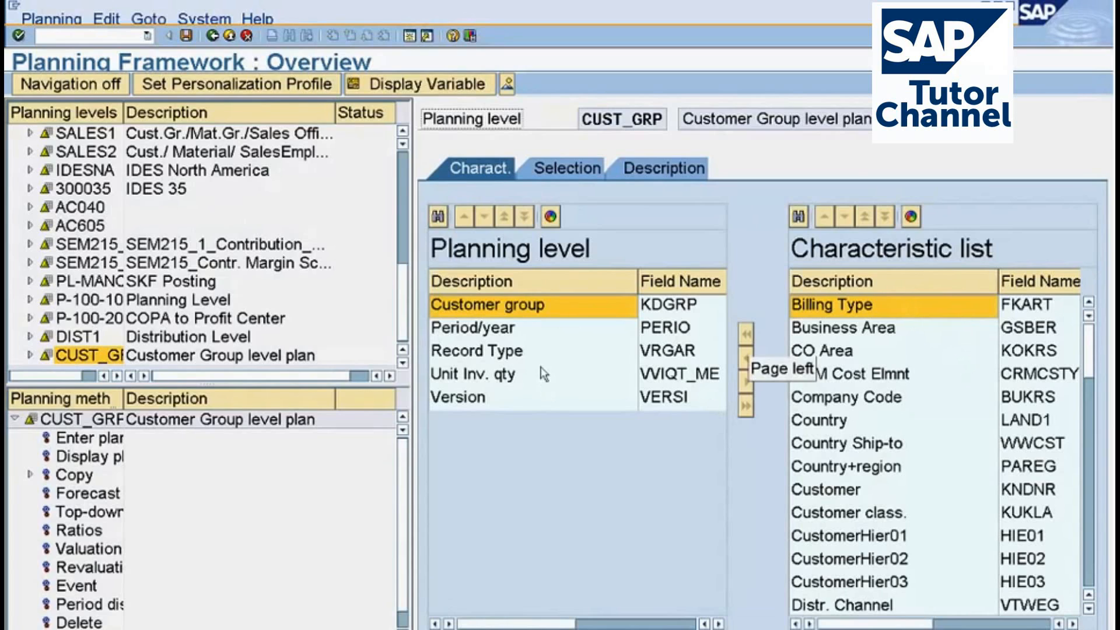
left_click(483, 379)
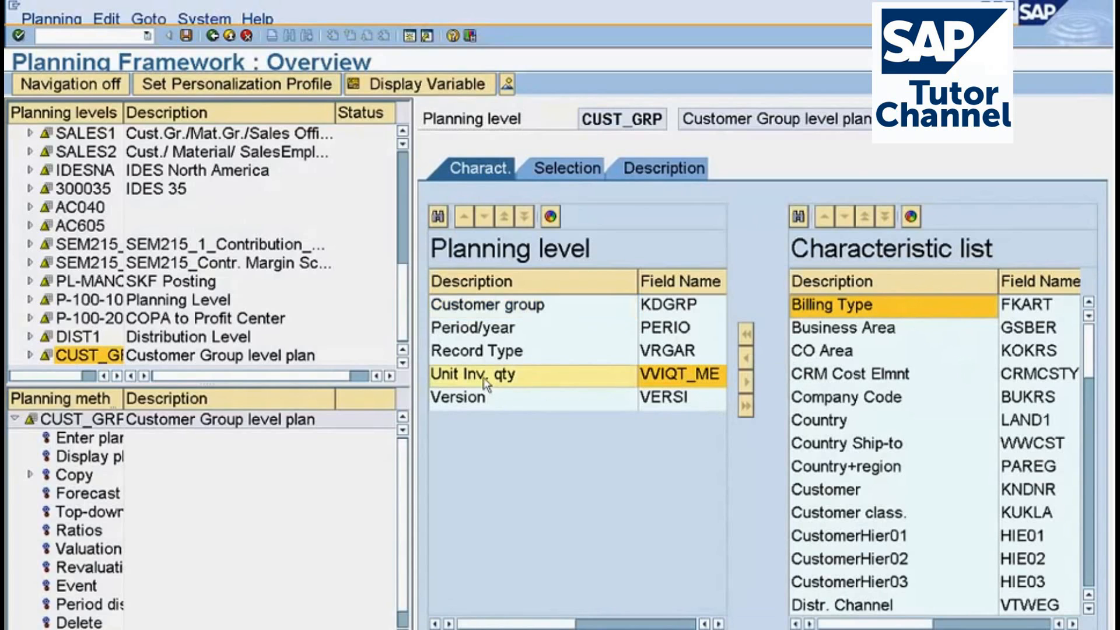
double_click(144, 362)
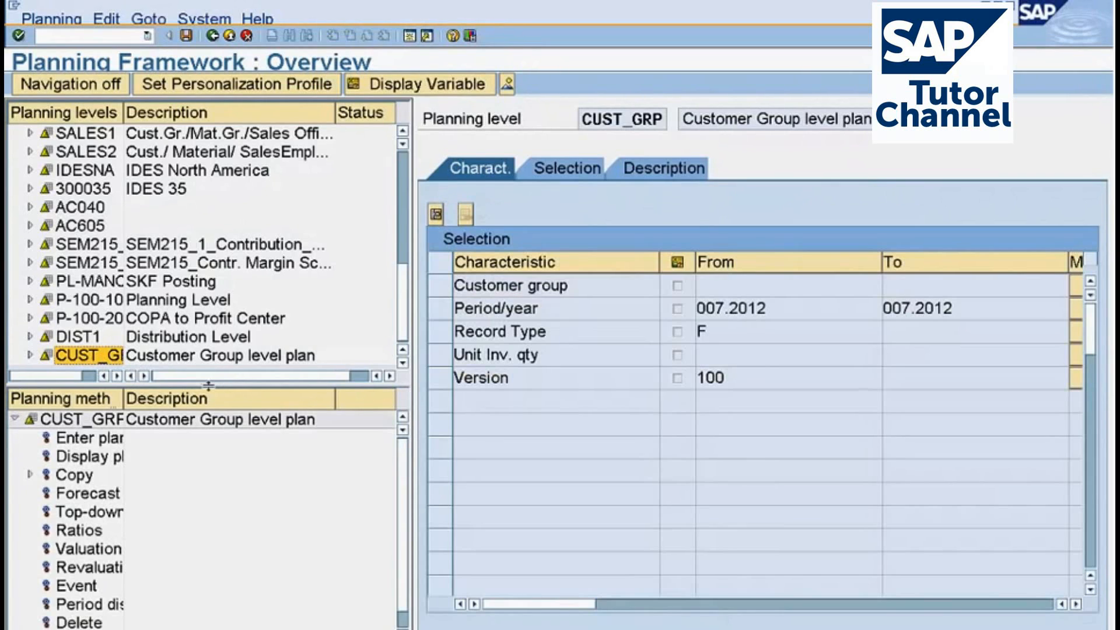
Enlarge the planning levels list and open planning package PP under CUST_GRP.
left_click_drag(208, 386, 208, 445)
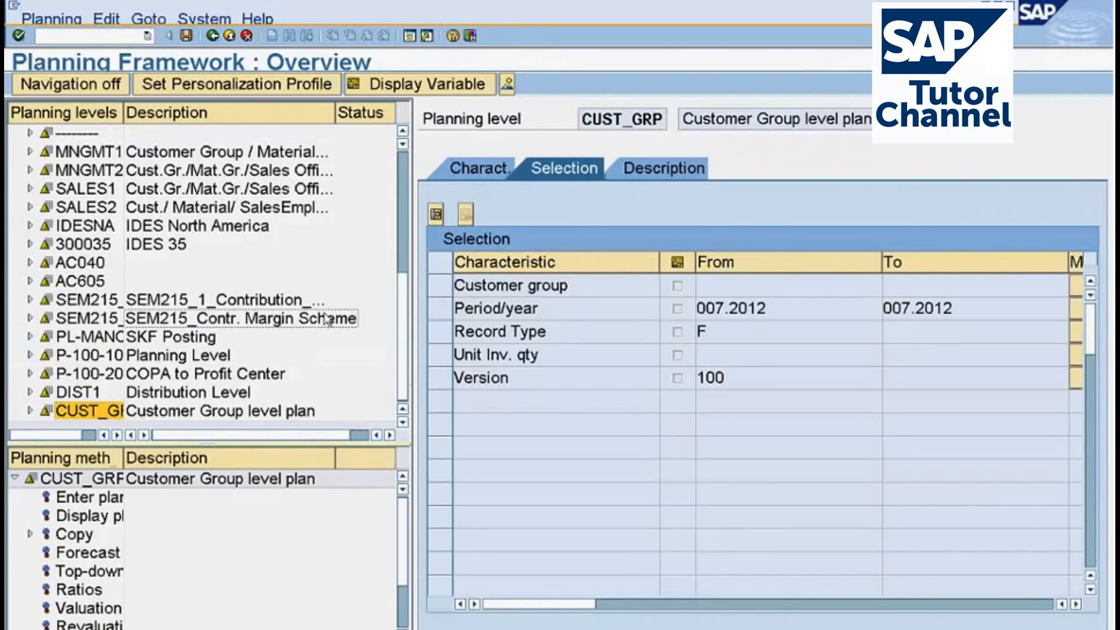
left_click_drag(220, 445, 213, 481)
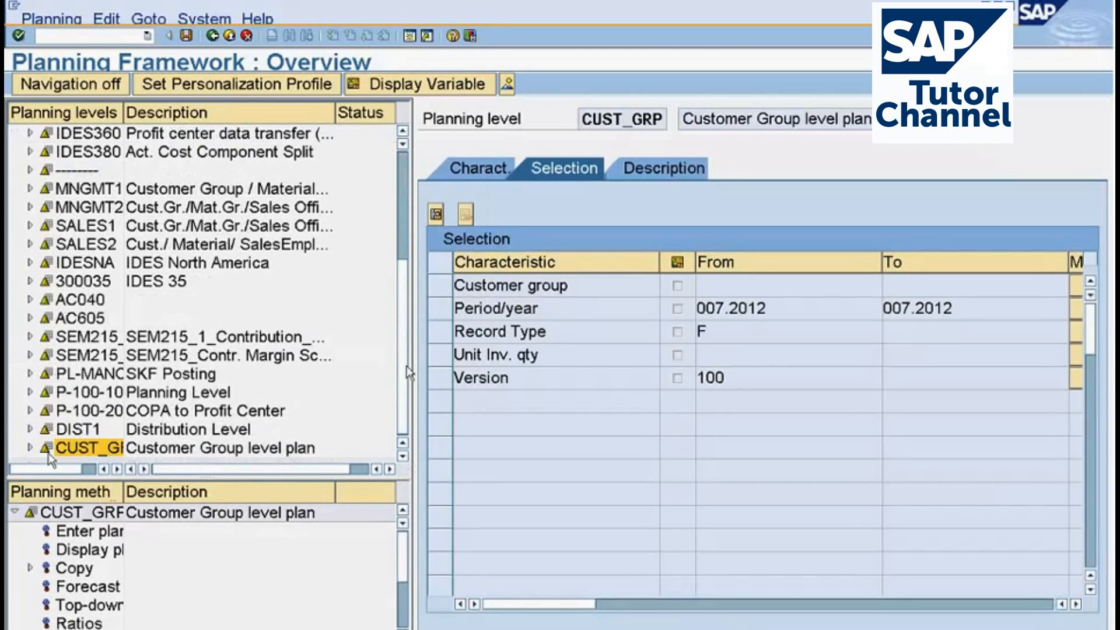
left_click(30, 449)
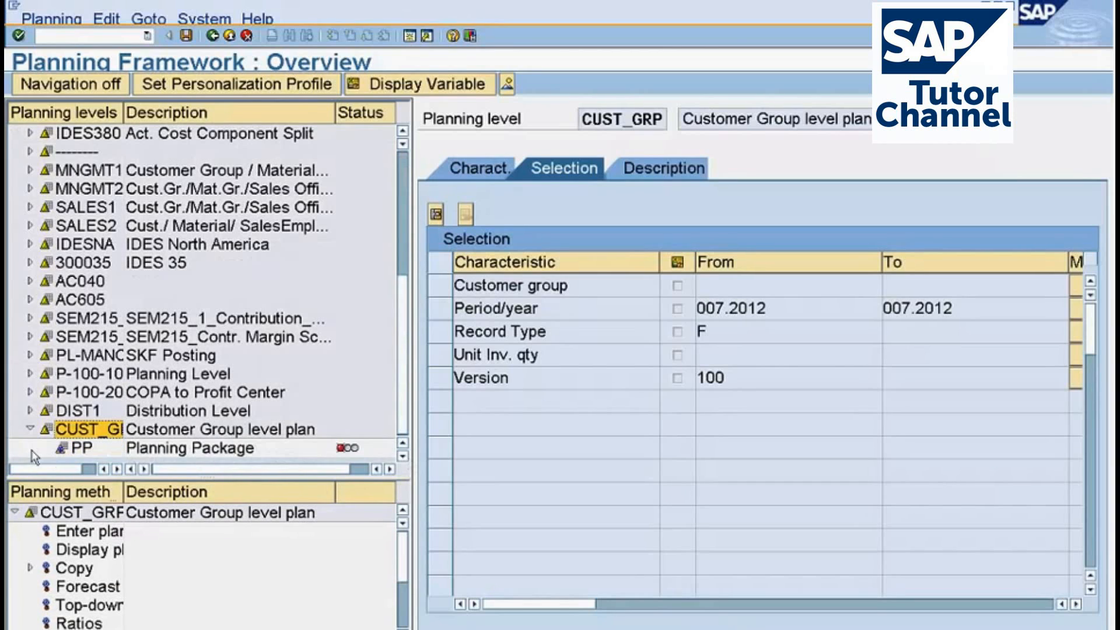
left_click(79, 454)
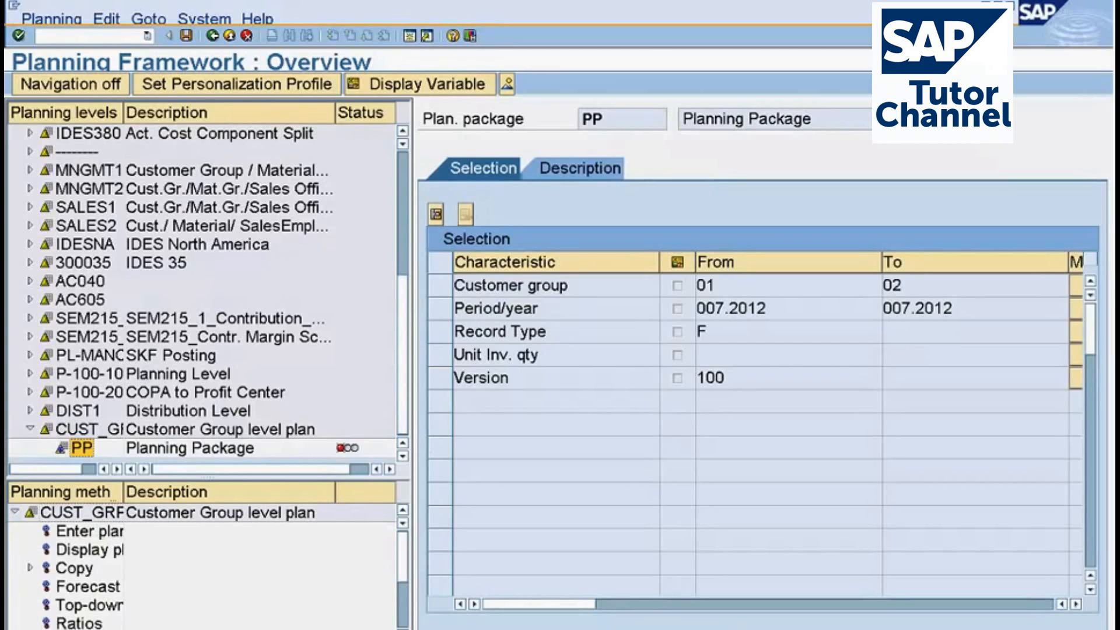
Execute the Copy method with parameter set C1 for planning package PP and acknowledge the execution message.
left_click(29, 569)
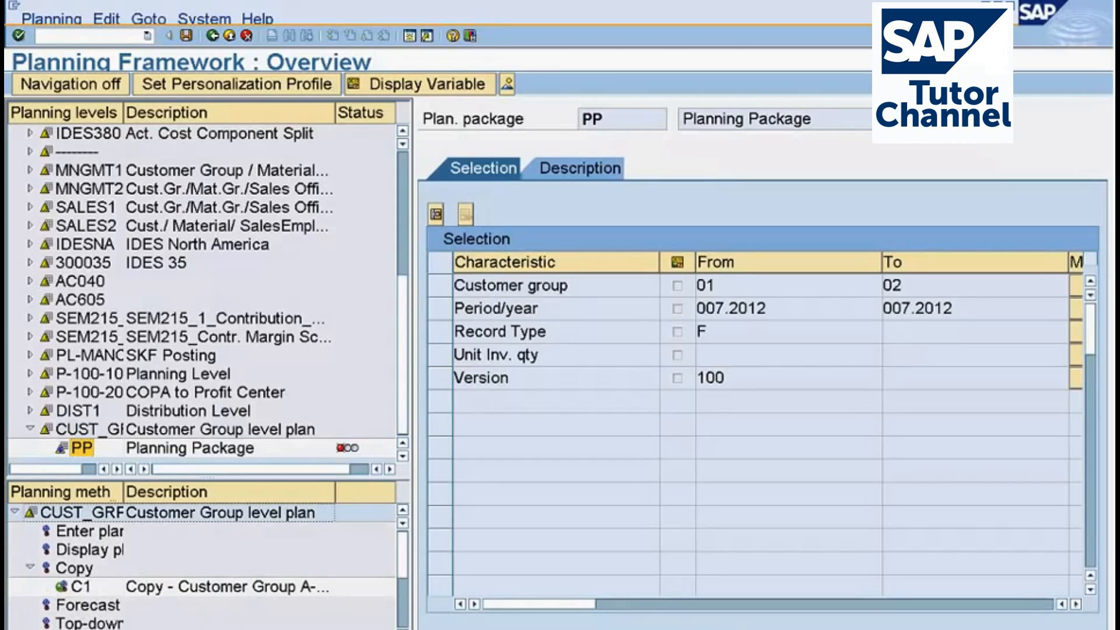
left_click(82, 537)
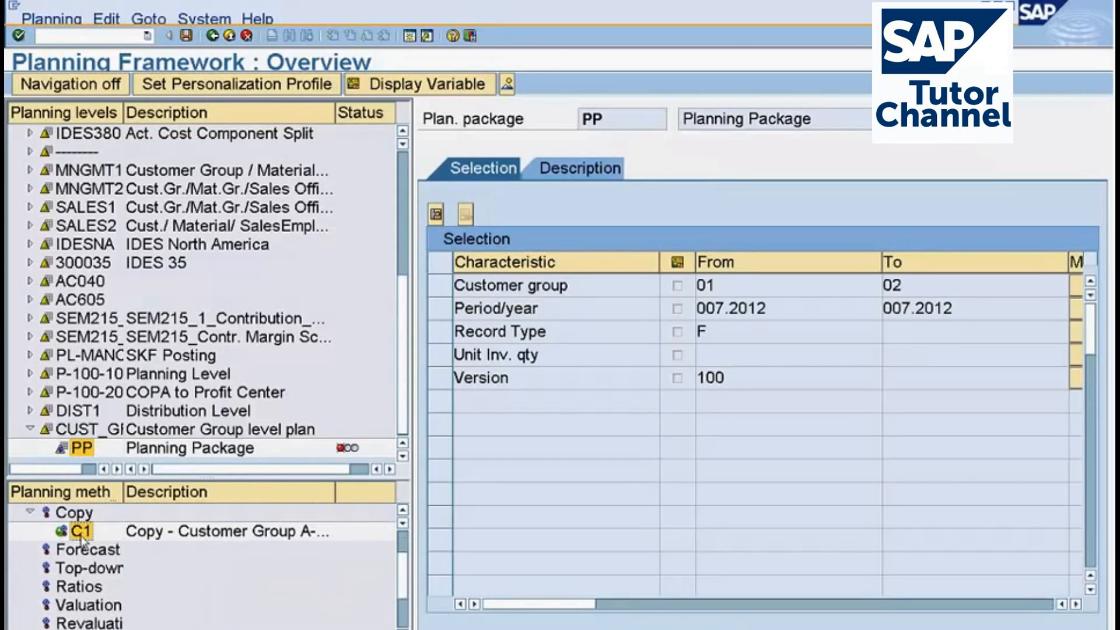
double_click(82, 538)
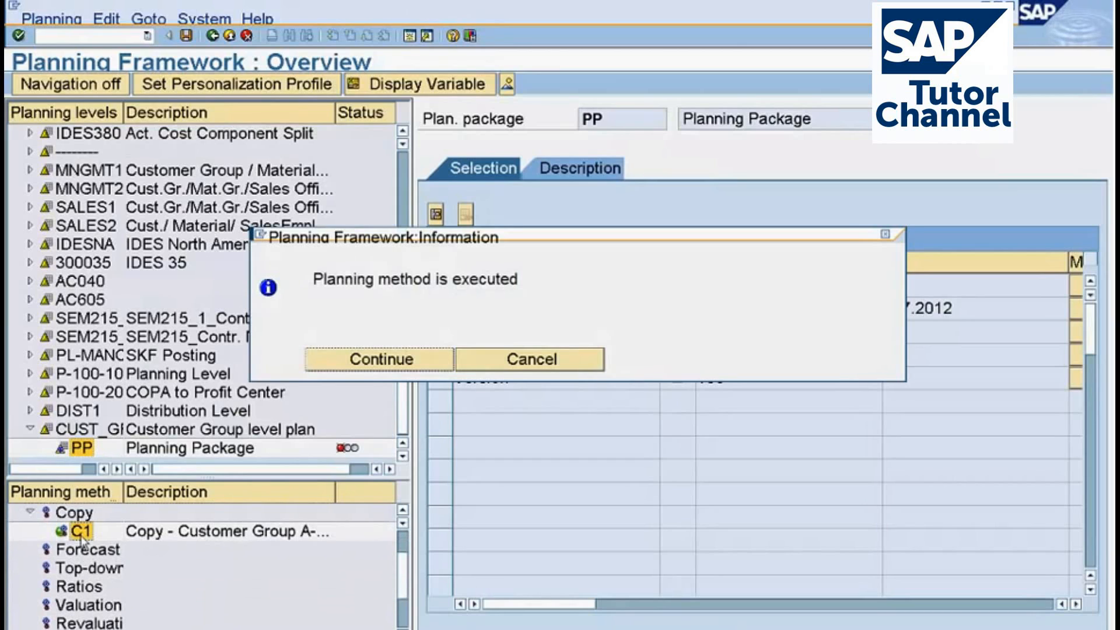
left_click(410, 358)
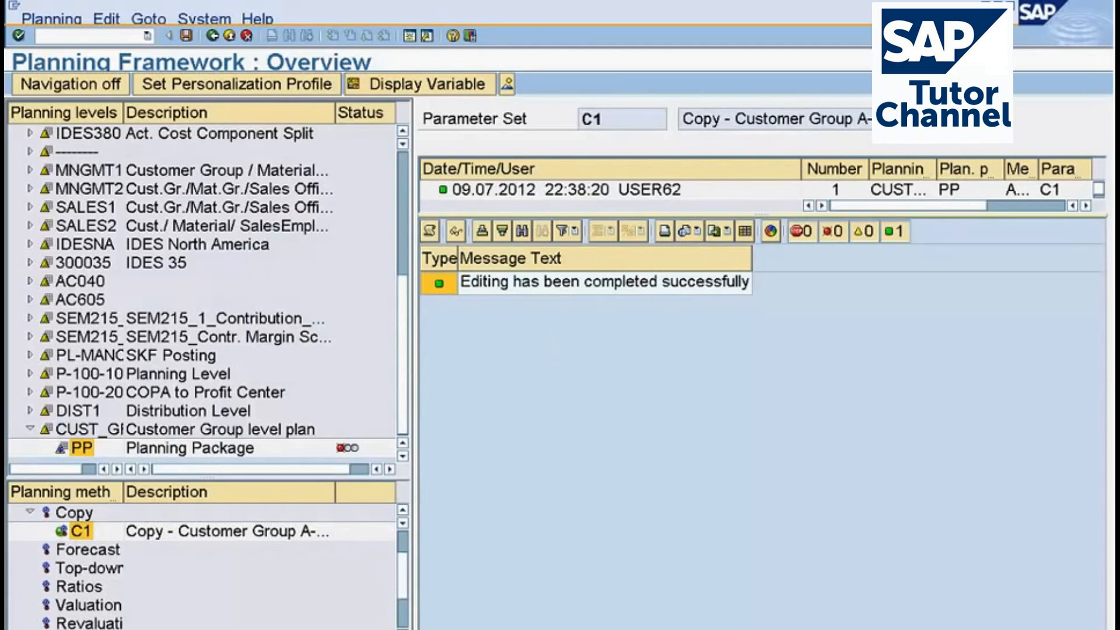
Review the planning elements, planning level and runtime information in the copy run's detail log, checking its run type, and close the log.
left_click_drag(791, 219, 792, 282)
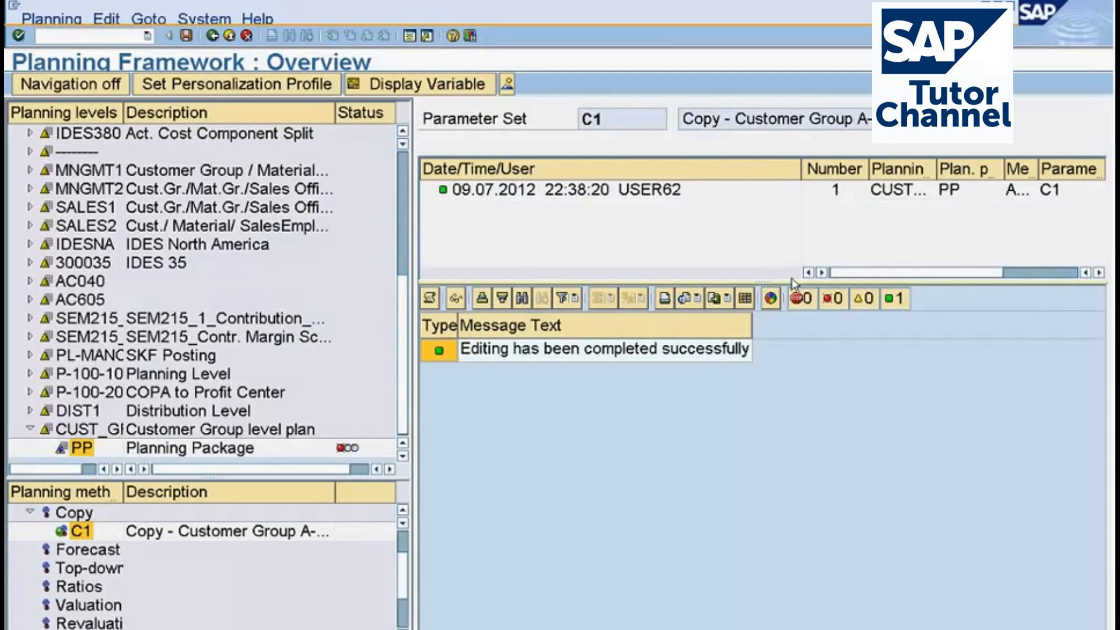
left_click(429, 305)
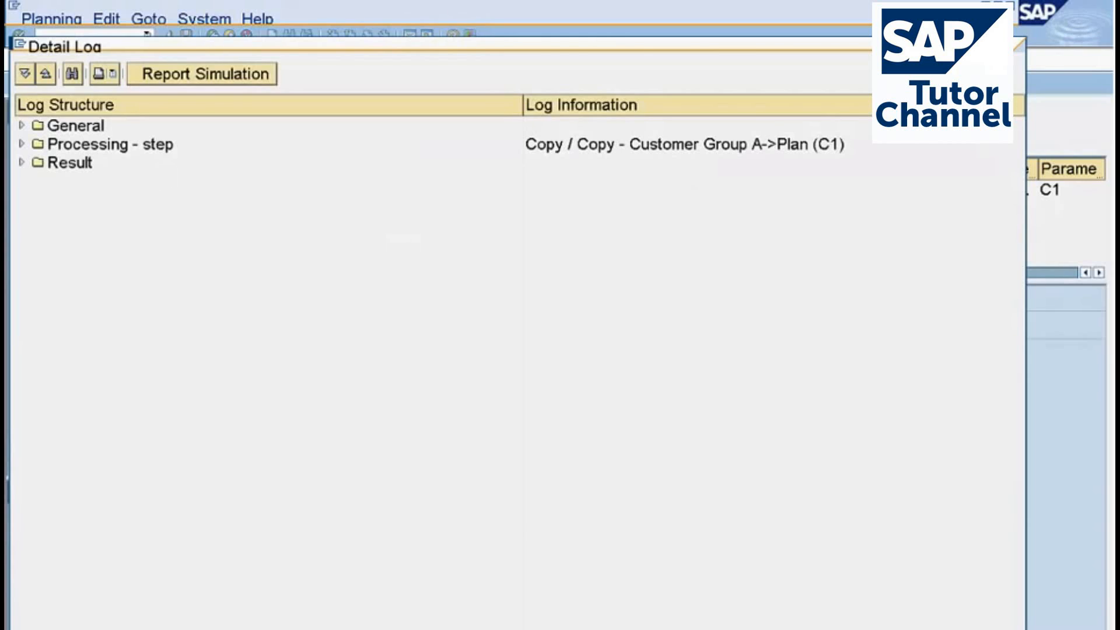
left_click(22, 126)
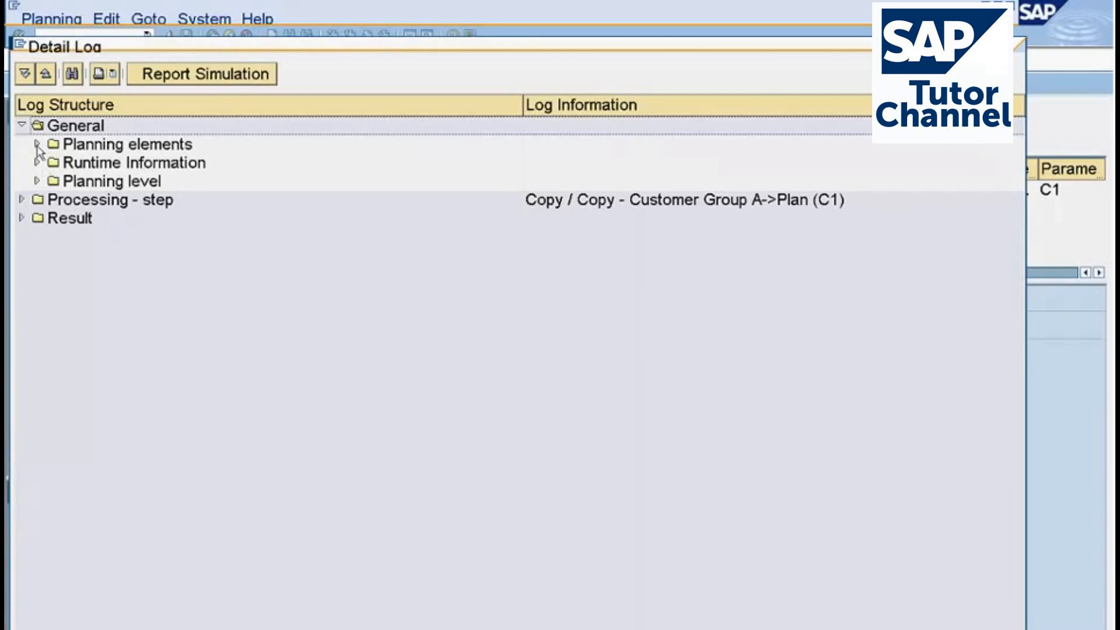
left_click(37, 145)
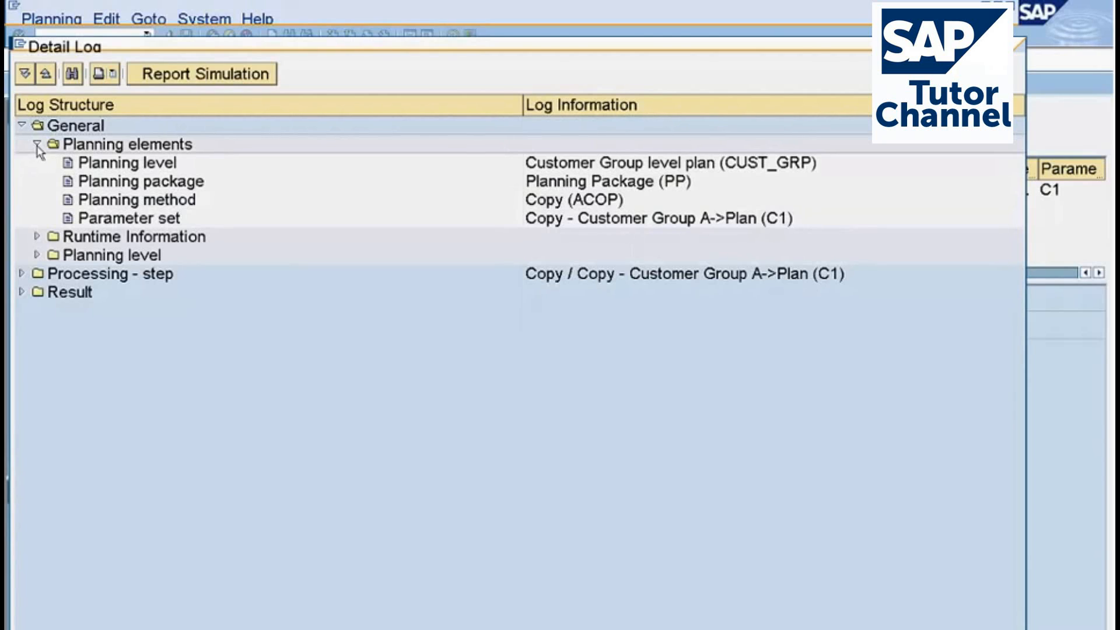
left_click(36, 255)
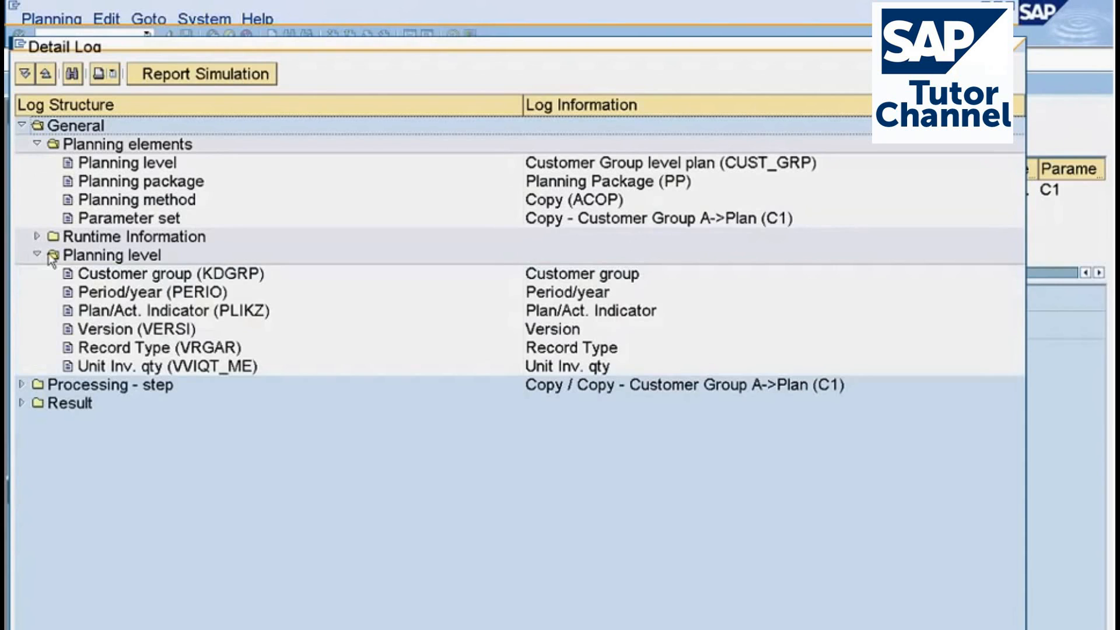
left_click(37, 236)
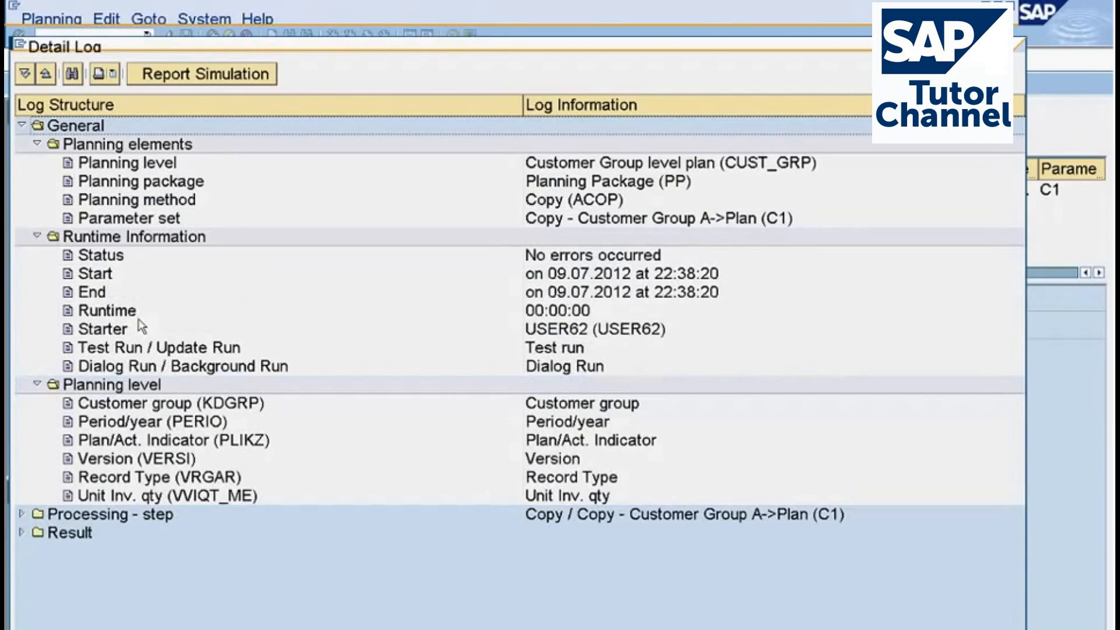
left_click(518, 354)
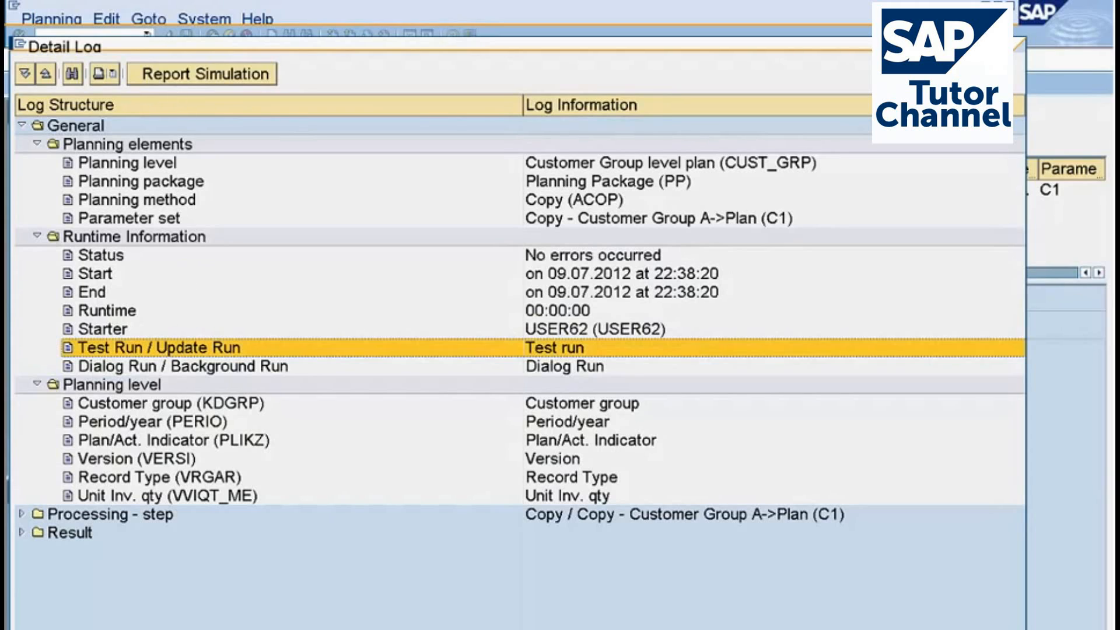
key("Escape")
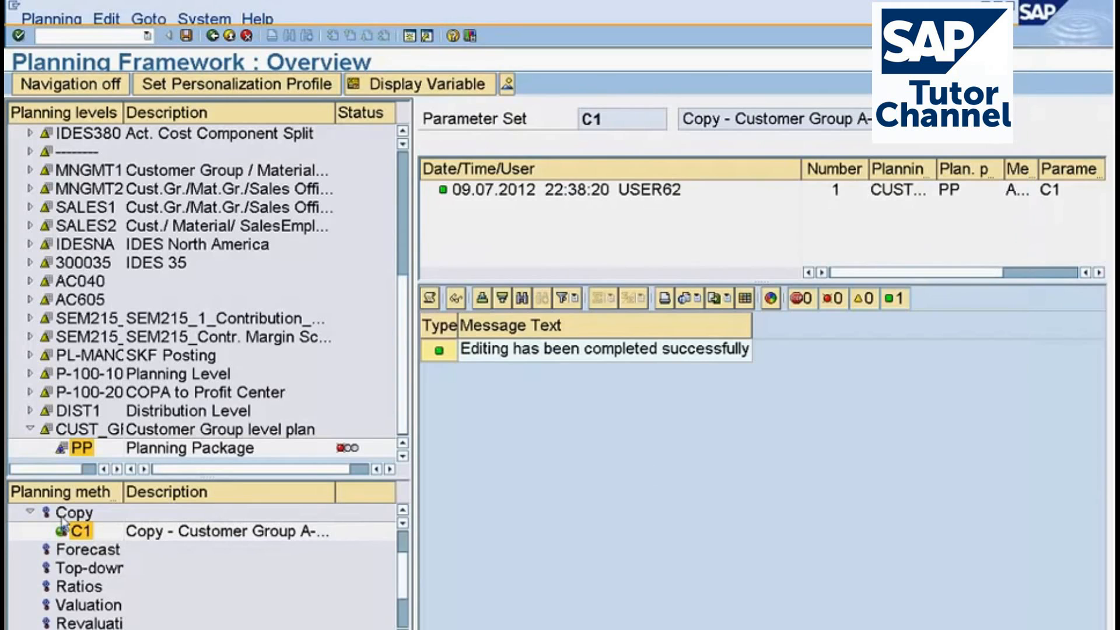
Change parameter set C1's processing option to Update run and save it.
right_click(82, 532)
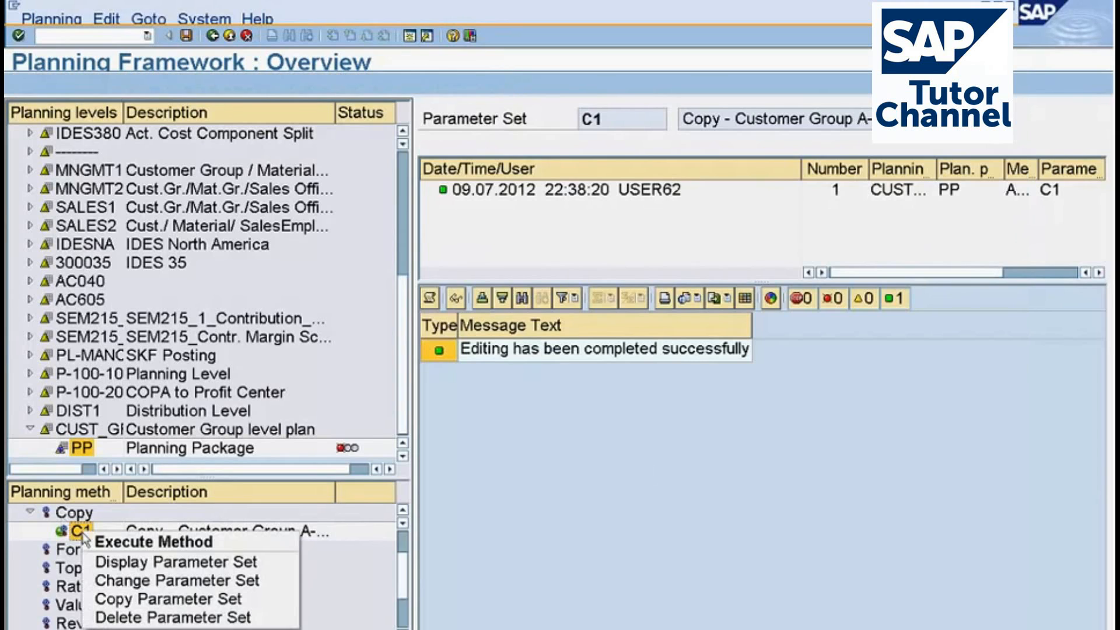
left_click(175, 580)
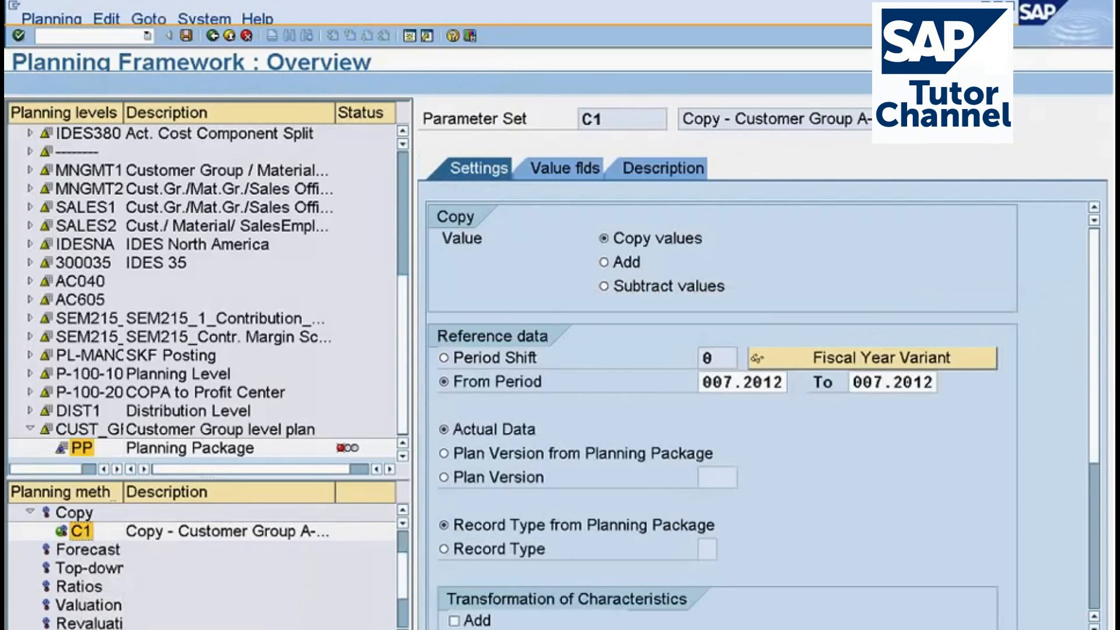
scroll(999, 590, "down", 5)
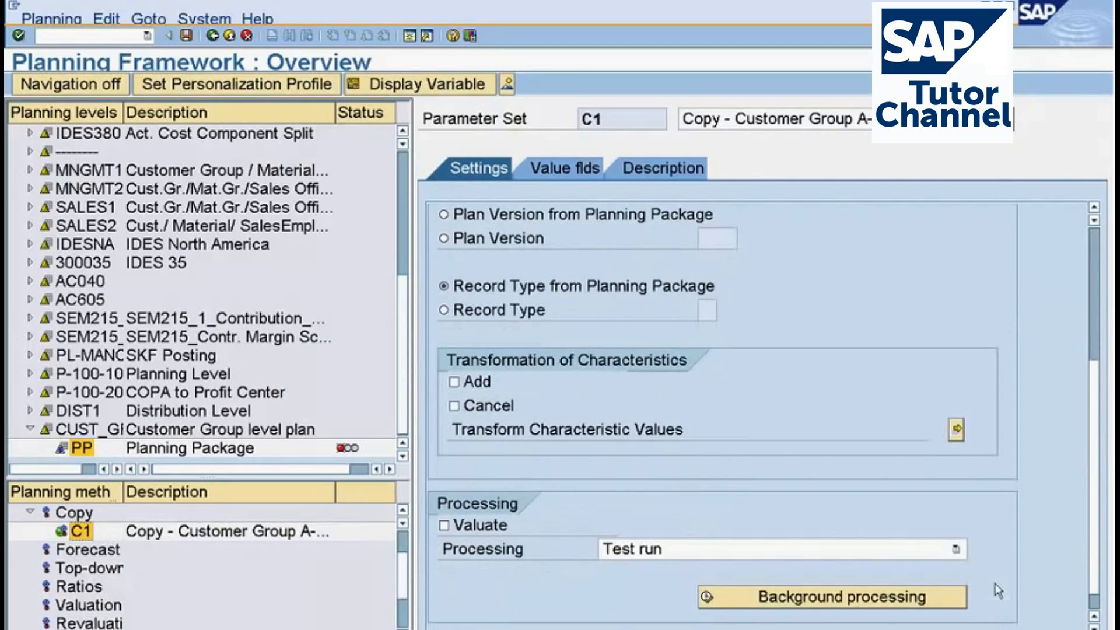
left_click(721, 552)
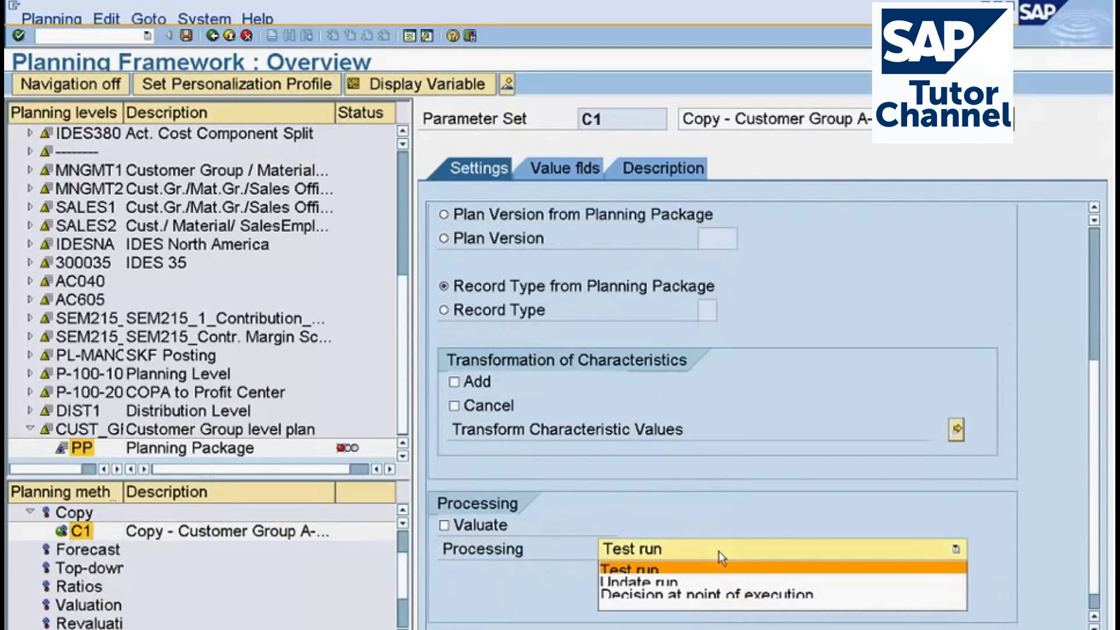
left_click(688, 581)
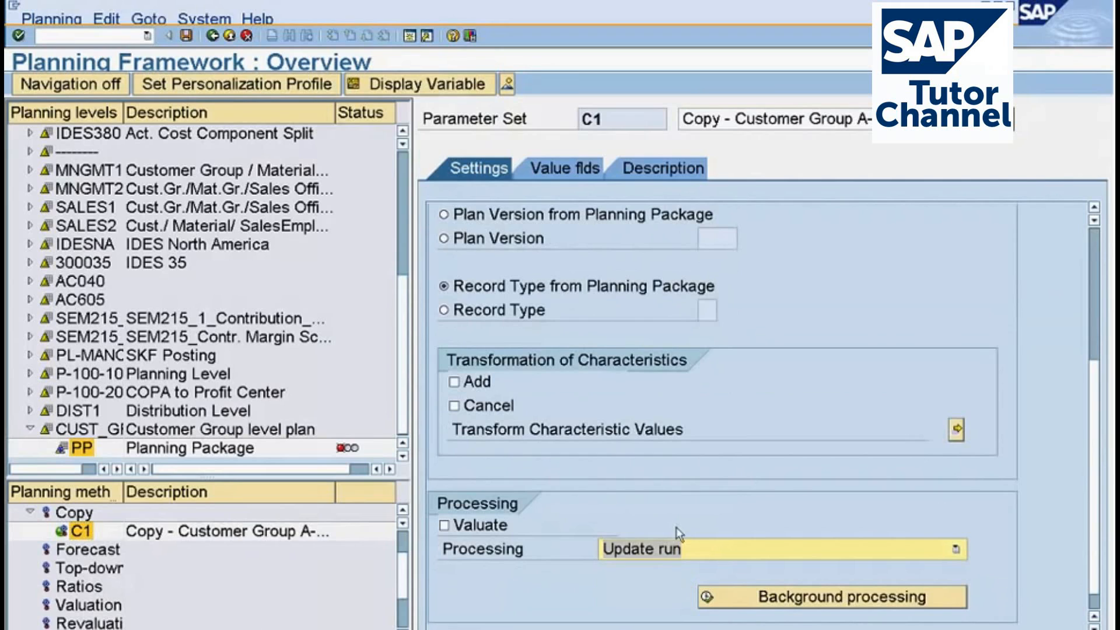
left_click(186, 36)
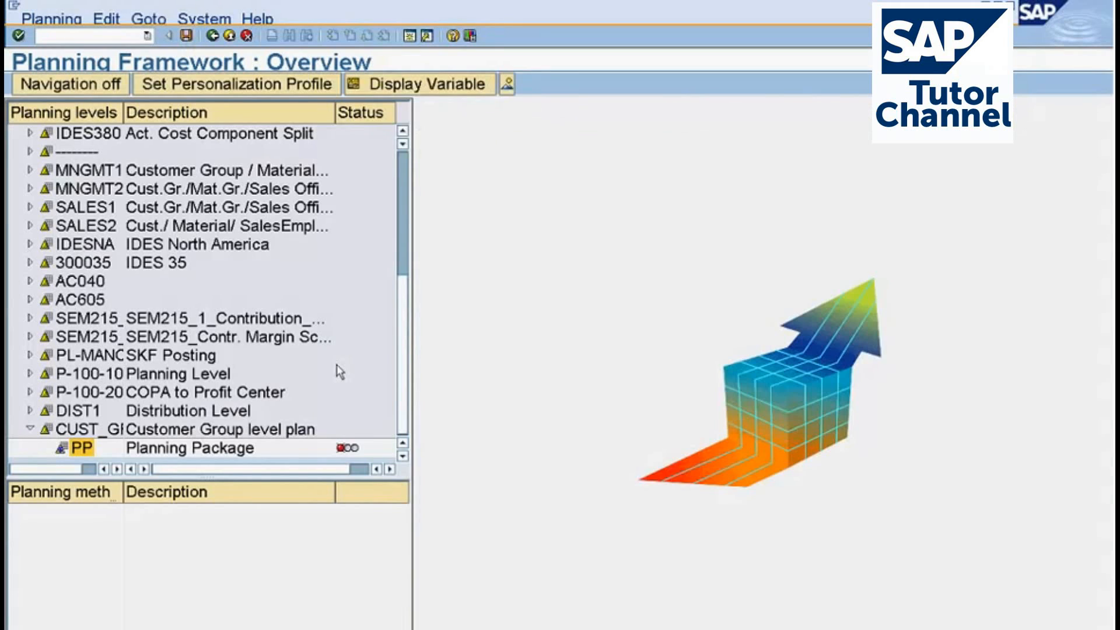
Reopen planning package PP, rerun the Copy method with parameter set C1 and continue past the information message.
double_click(82, 448)
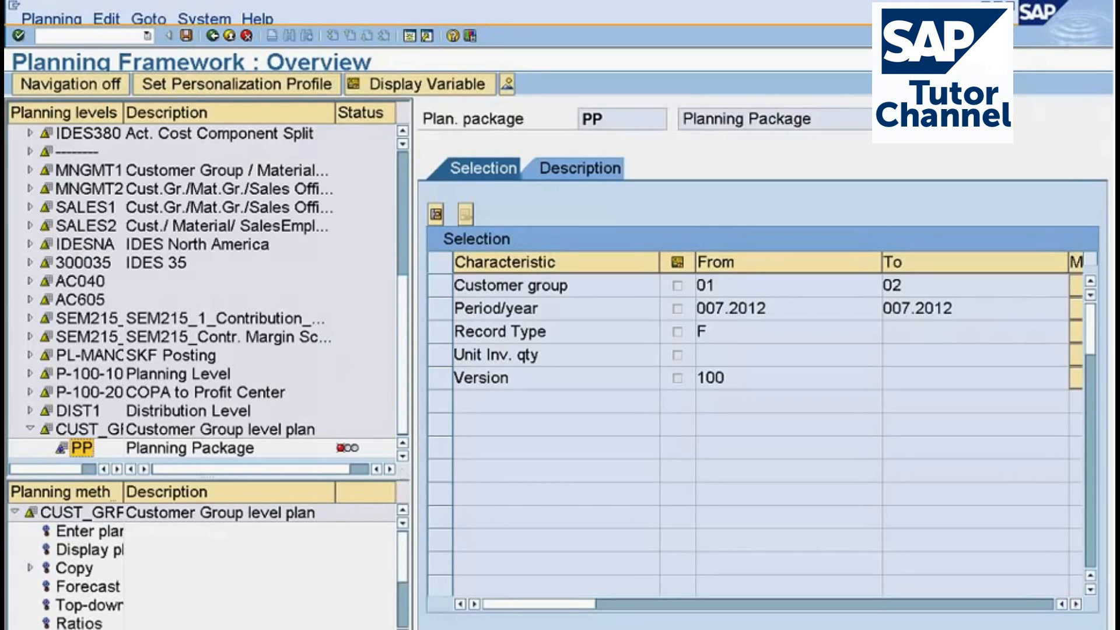
left_click(29, 567)
left_click(81, 588)
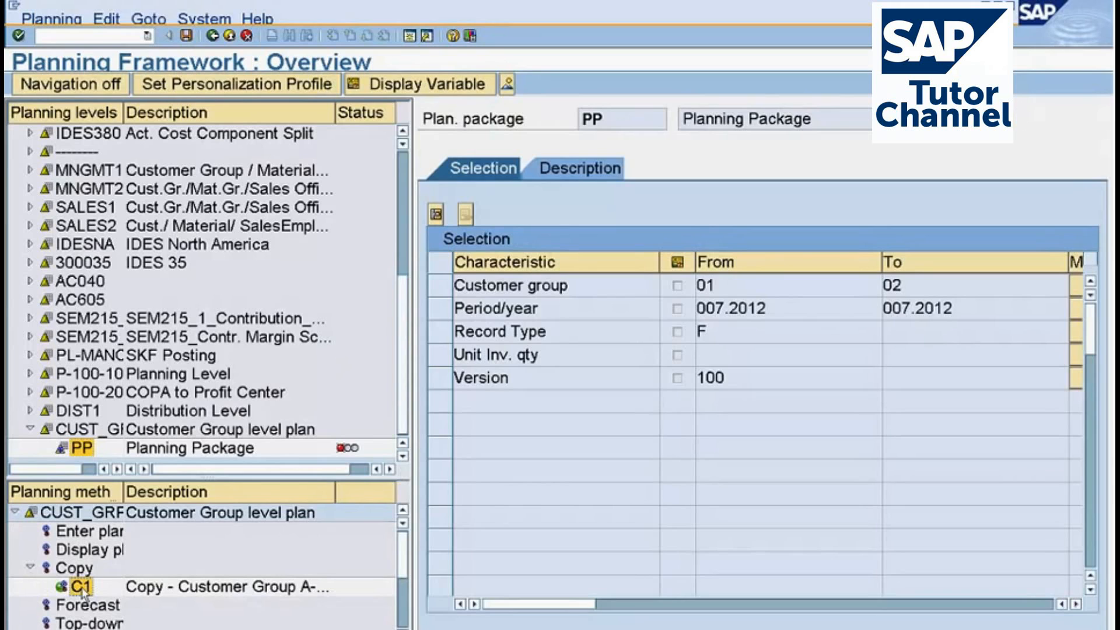
double_click(82, 590)
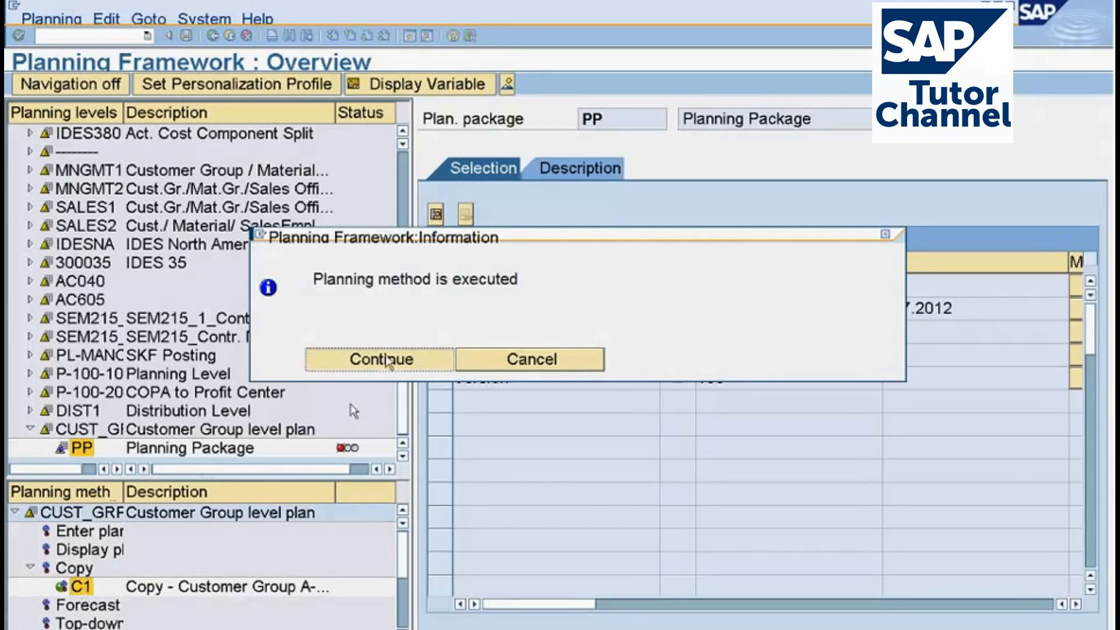
left_click(386, 359)
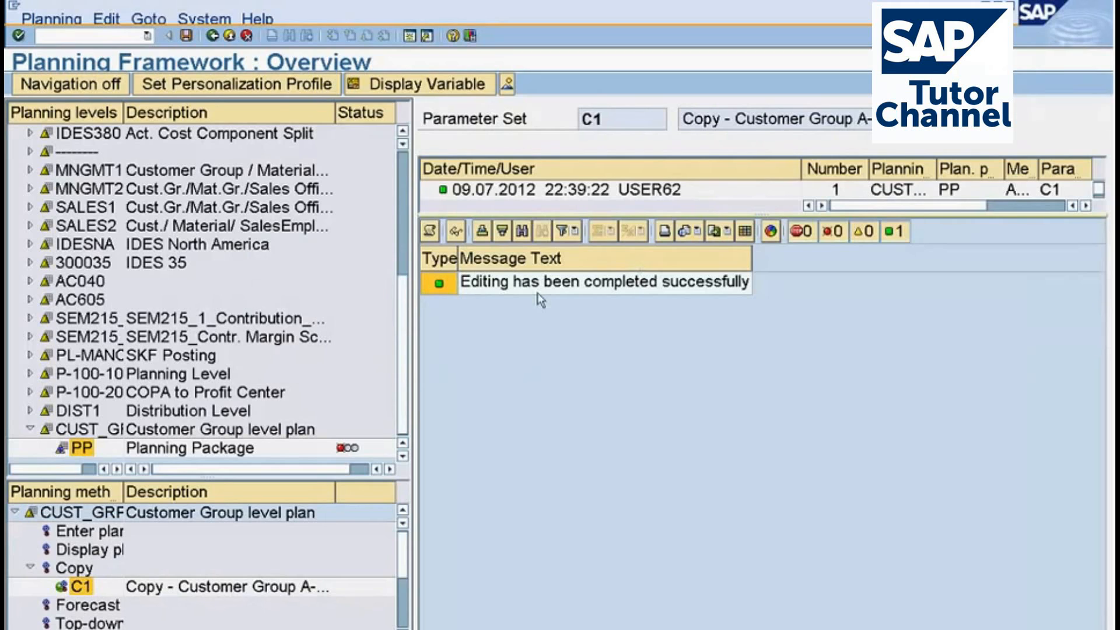
Display the plan line items from the new run's detail log, accepting the selection criteria warning.
left_click(431, 235)
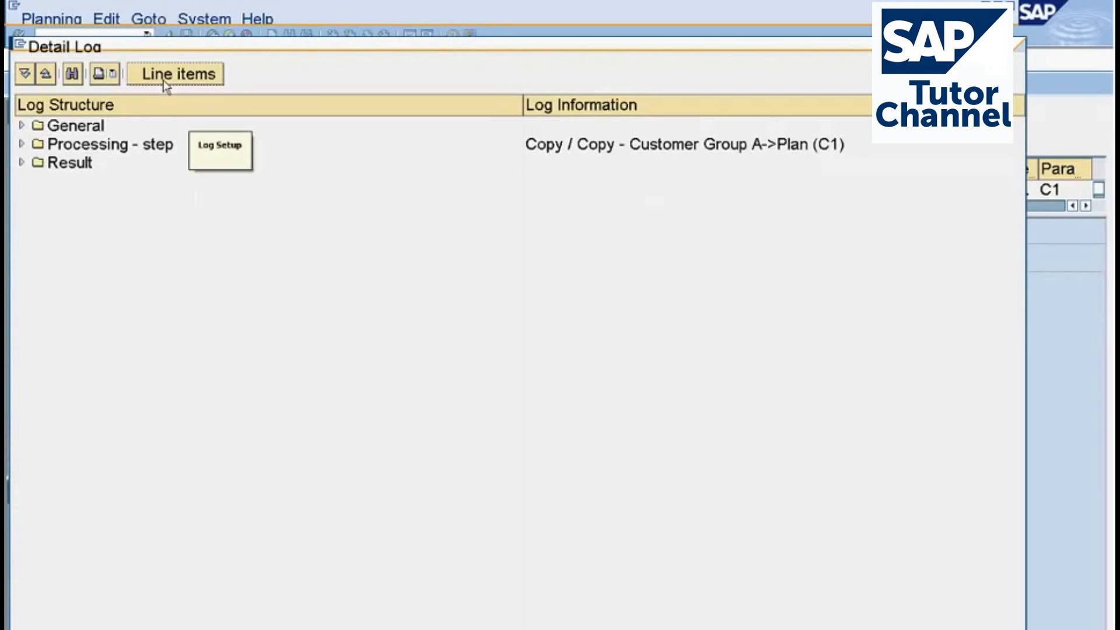
left_click(165, 82)
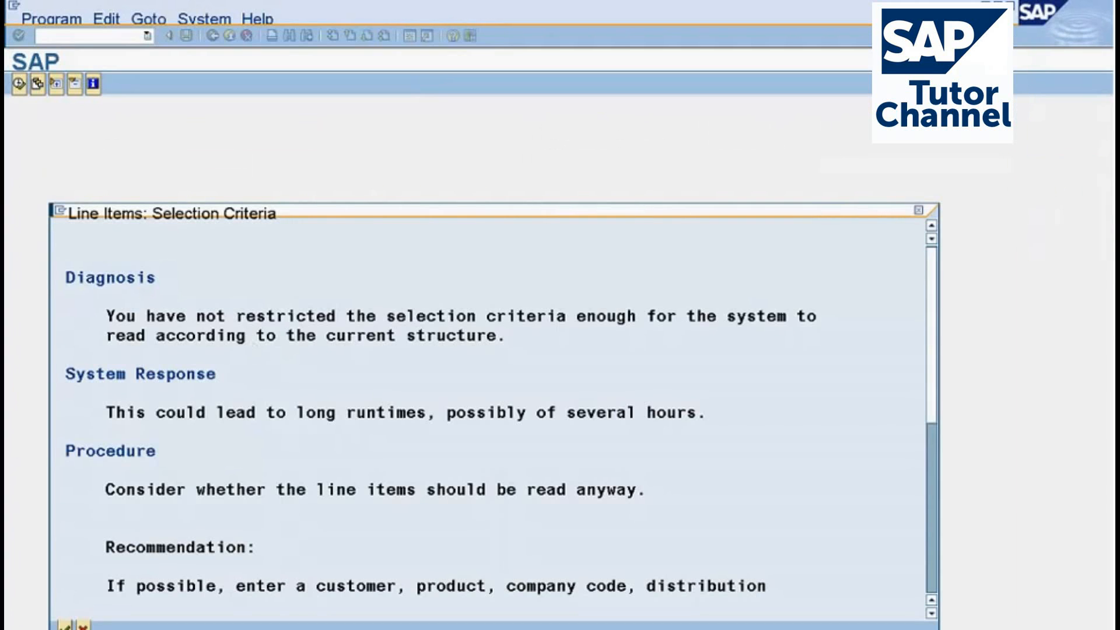
key("Return")
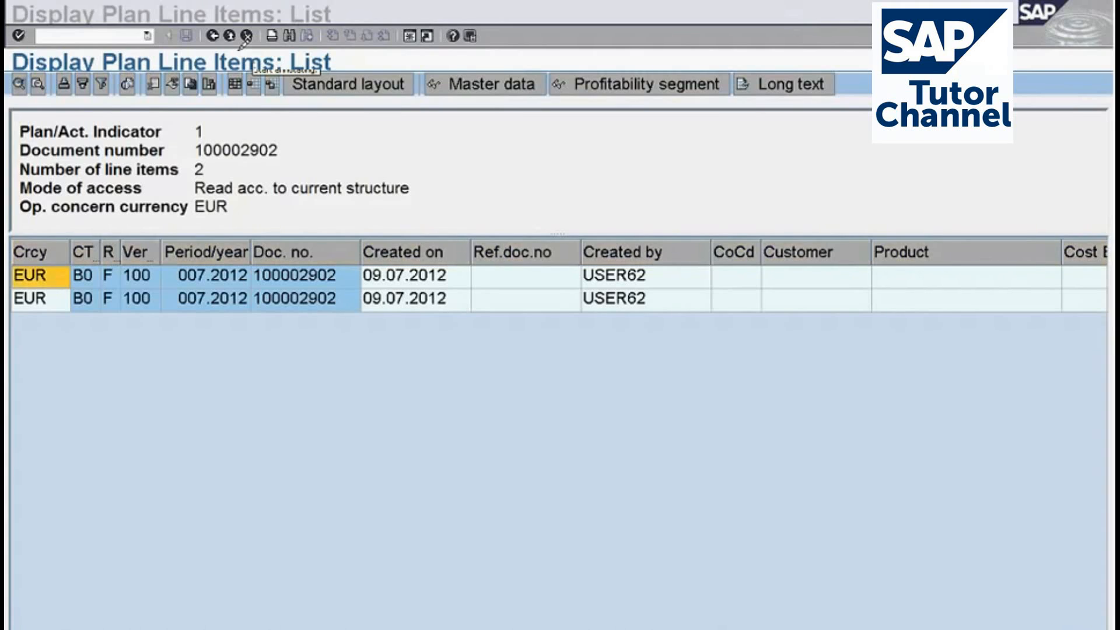
left_click_drag(239, 46, 222, 64)
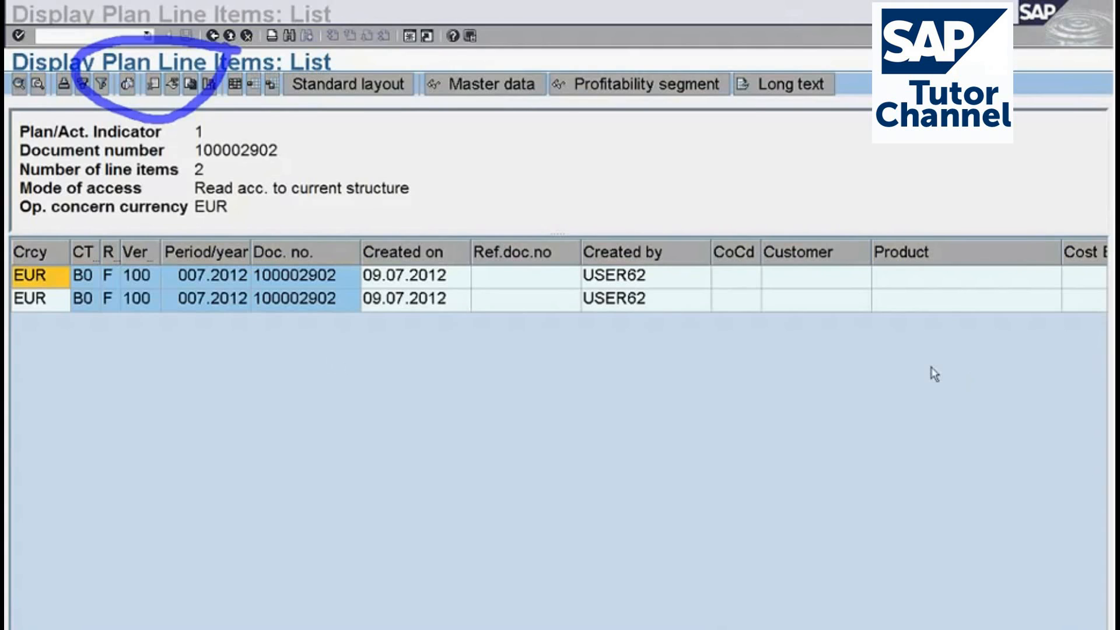
key("Escape")
Sort the layout's column set by name and add Customer group to the displayed columns after Currency type.
left_click(392, 276)
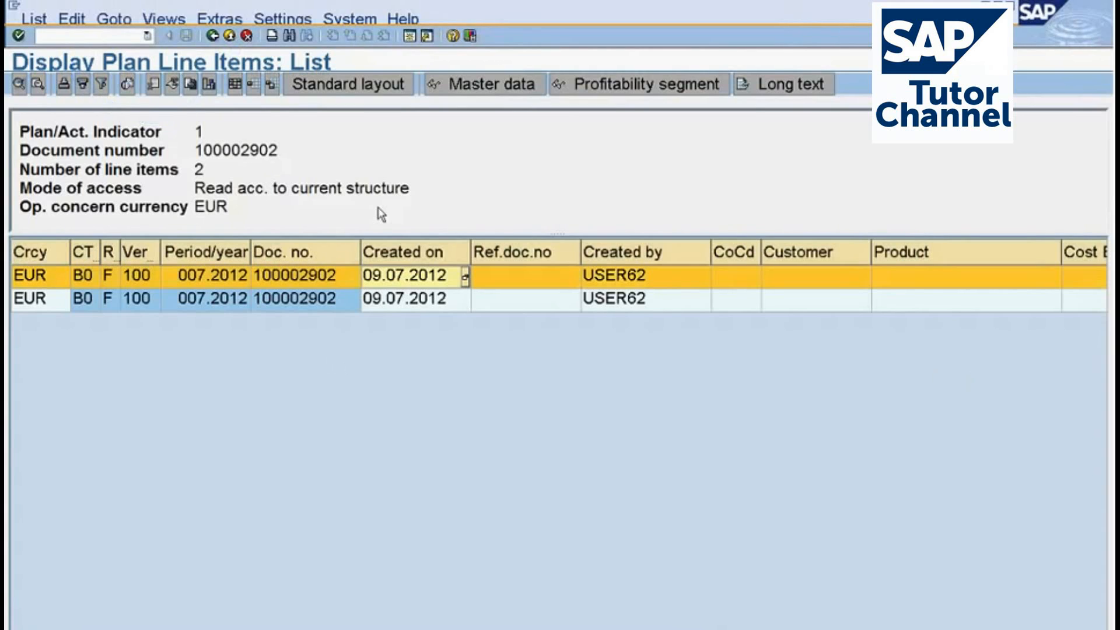
left_click(235, 86)
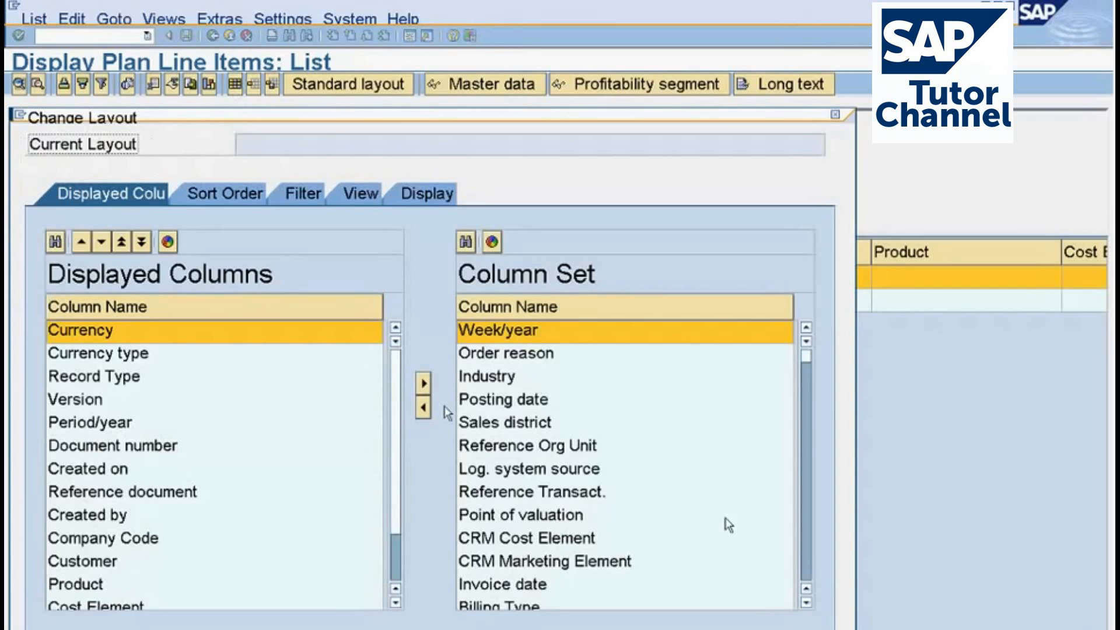
left_click(550, 311)
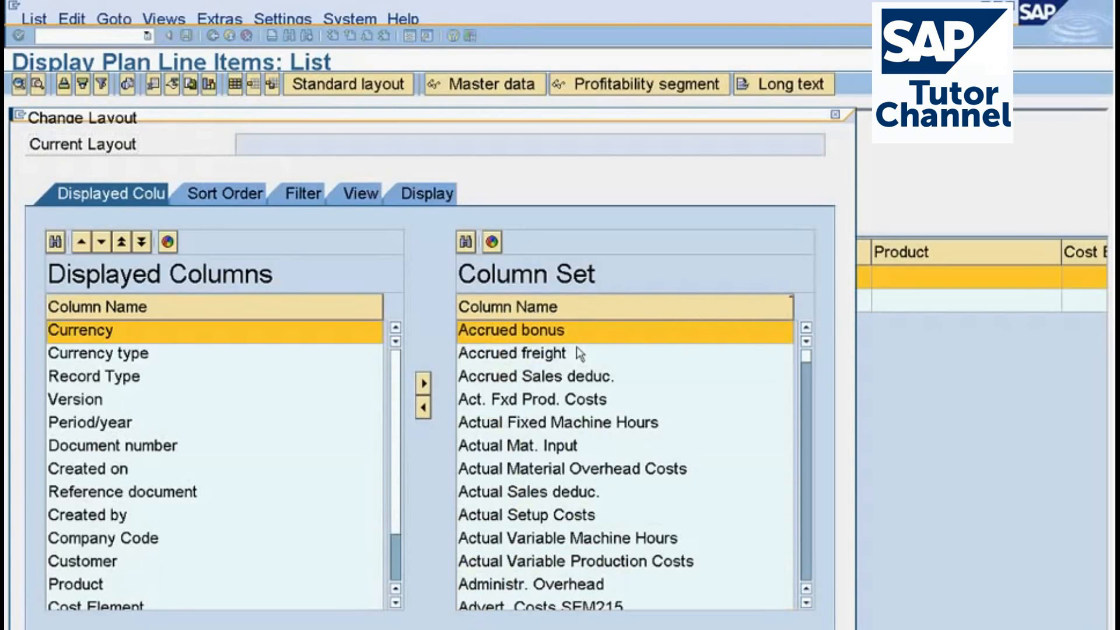
left_click(808, 572)
left_click(808, 571)
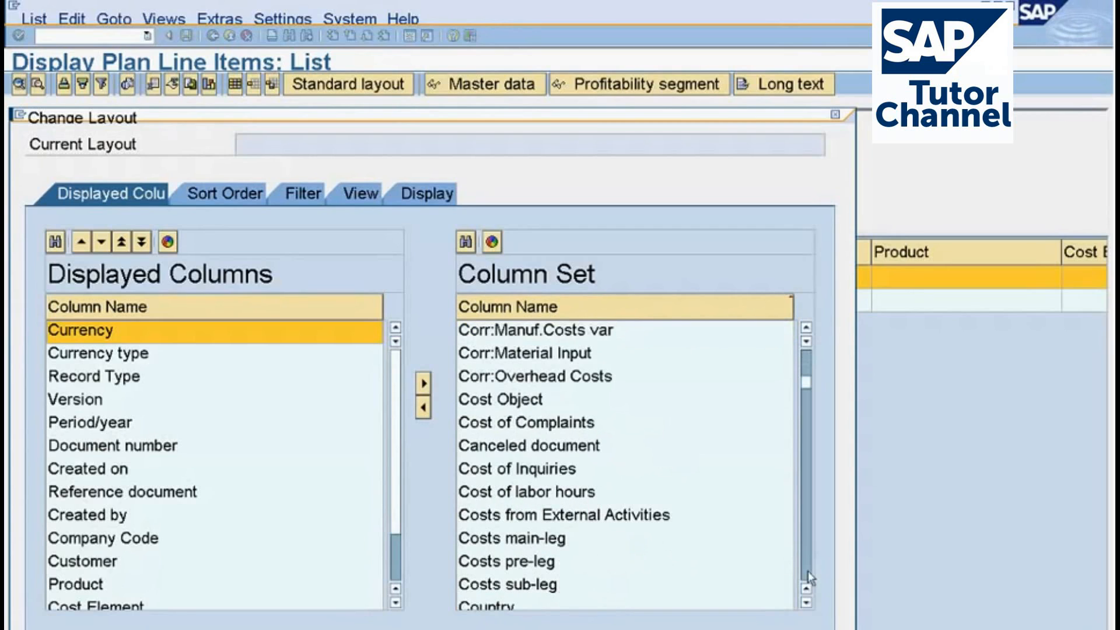
left_click(808, 575)
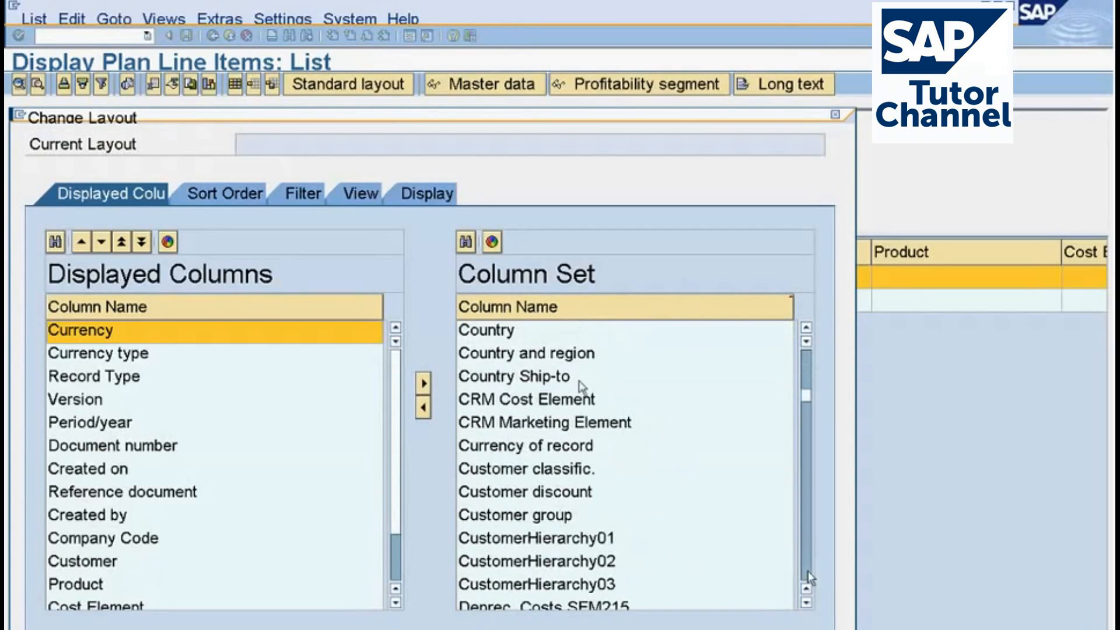
left_click(528, 518)
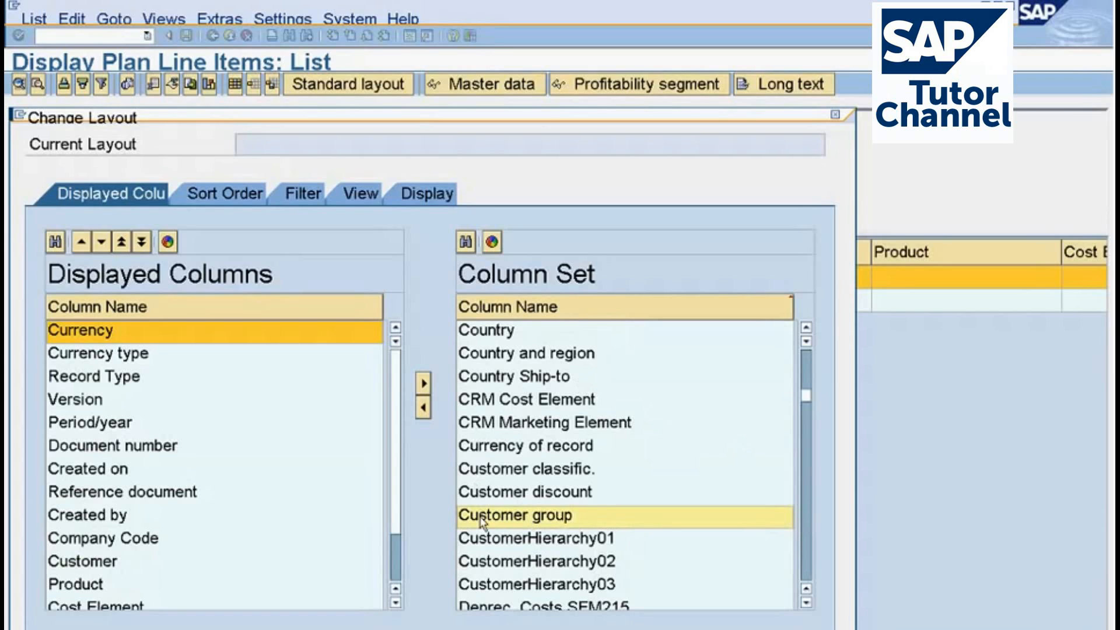
left_click_drag(481, 521, 135, 373)
Add Invoiced quantity to the displayed columns after Customer group and apply the layout to the plan line items list.
left_click(807, 560)
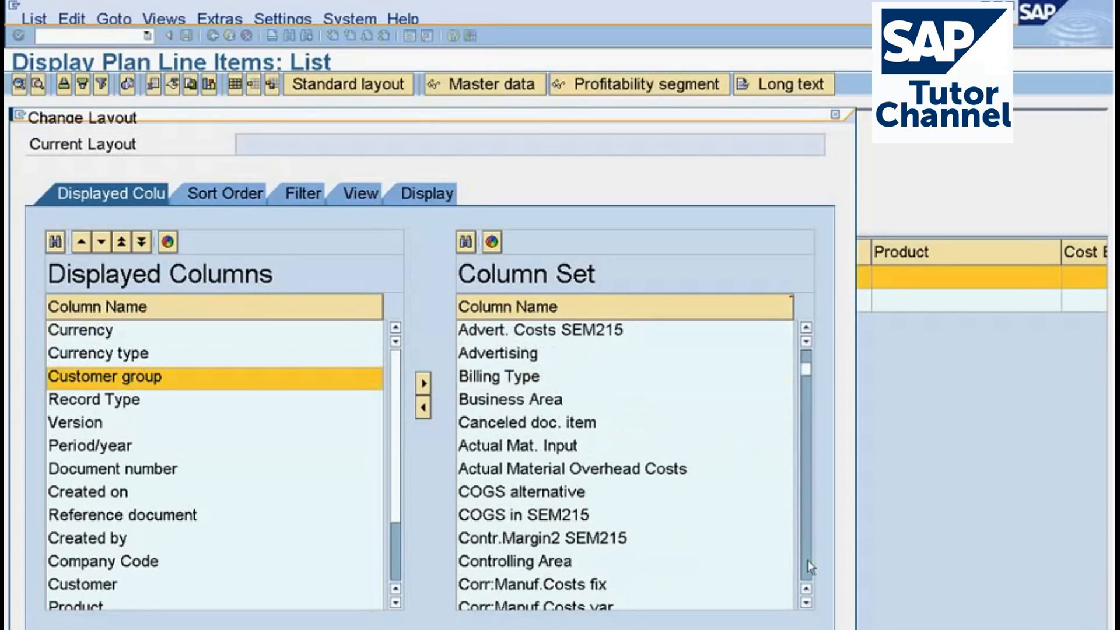
left_click(806, 560)
left_click(806, 560)
left_click(806, 560)
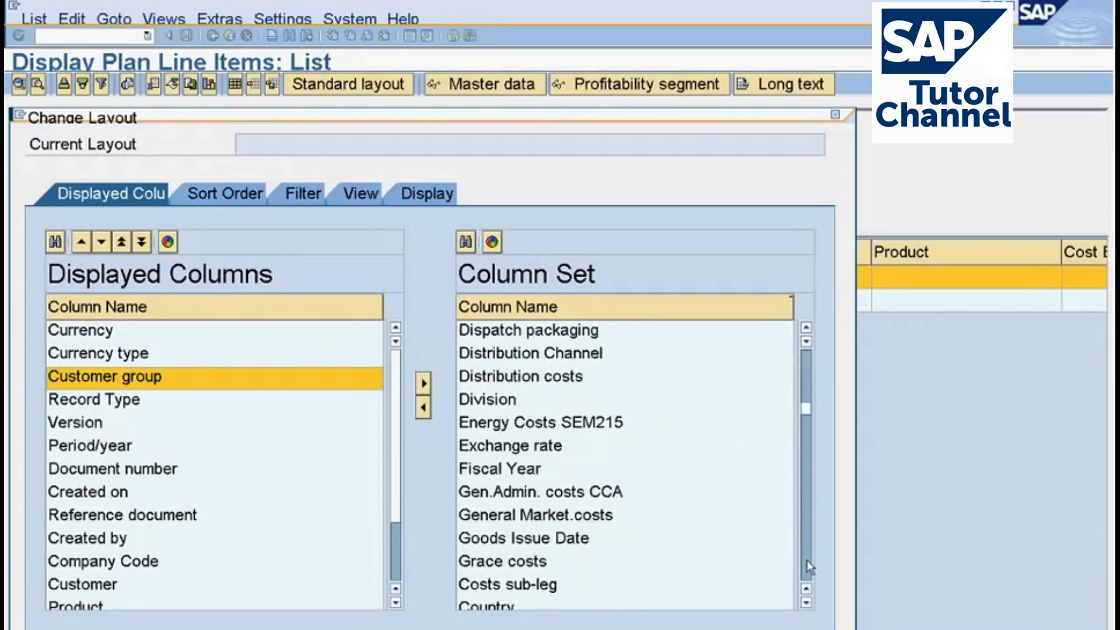
left_click(807, 560)
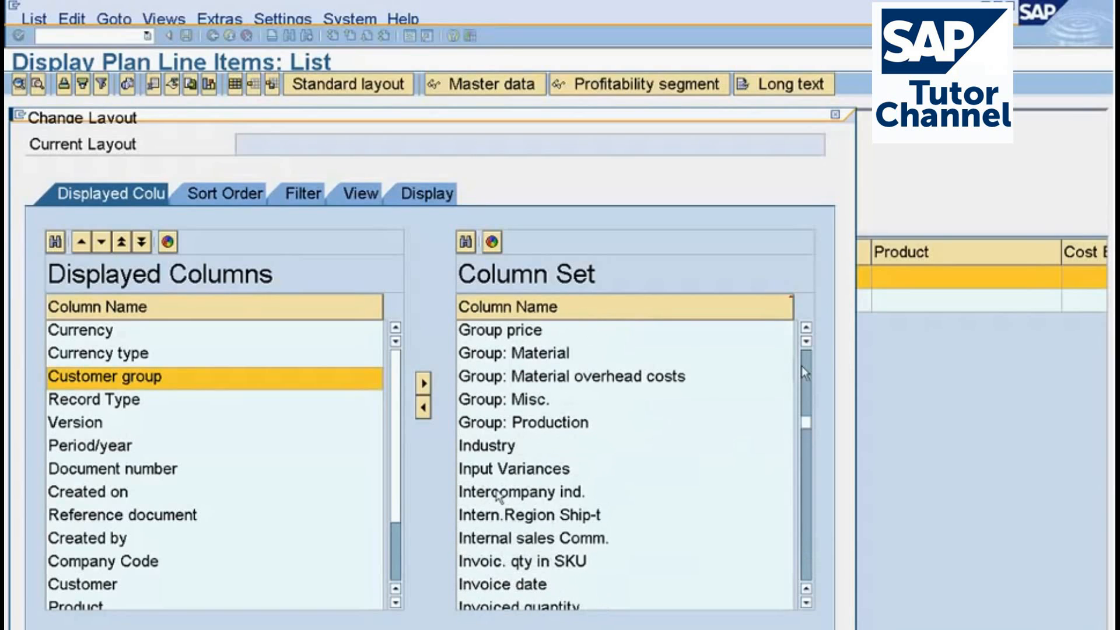
left_click(806, 604)
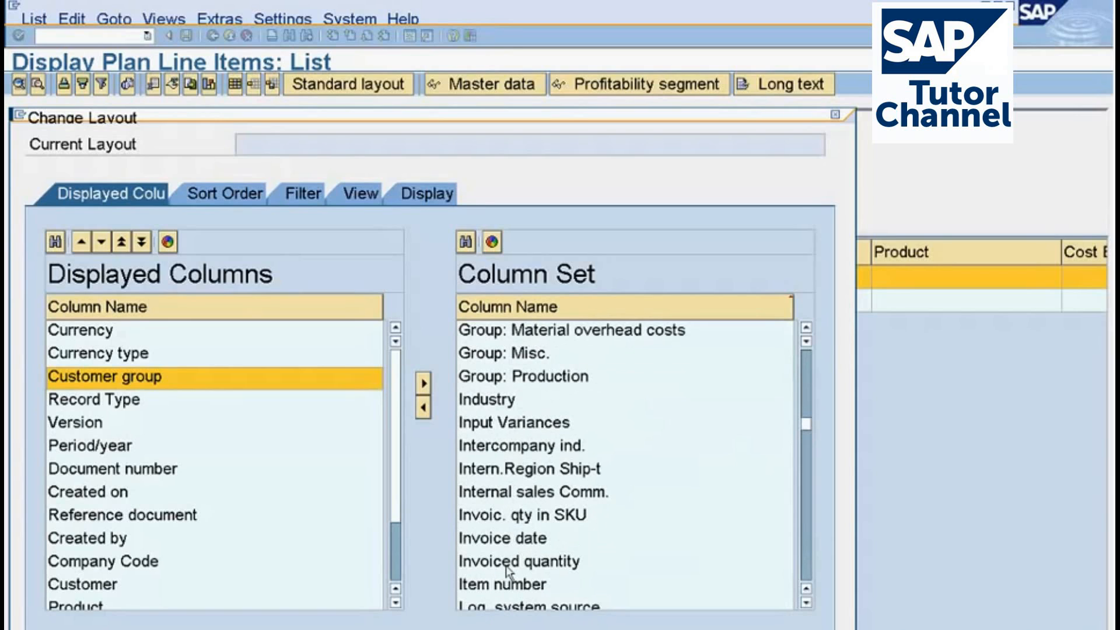
left_click_drag(507, 569, 224, 411)
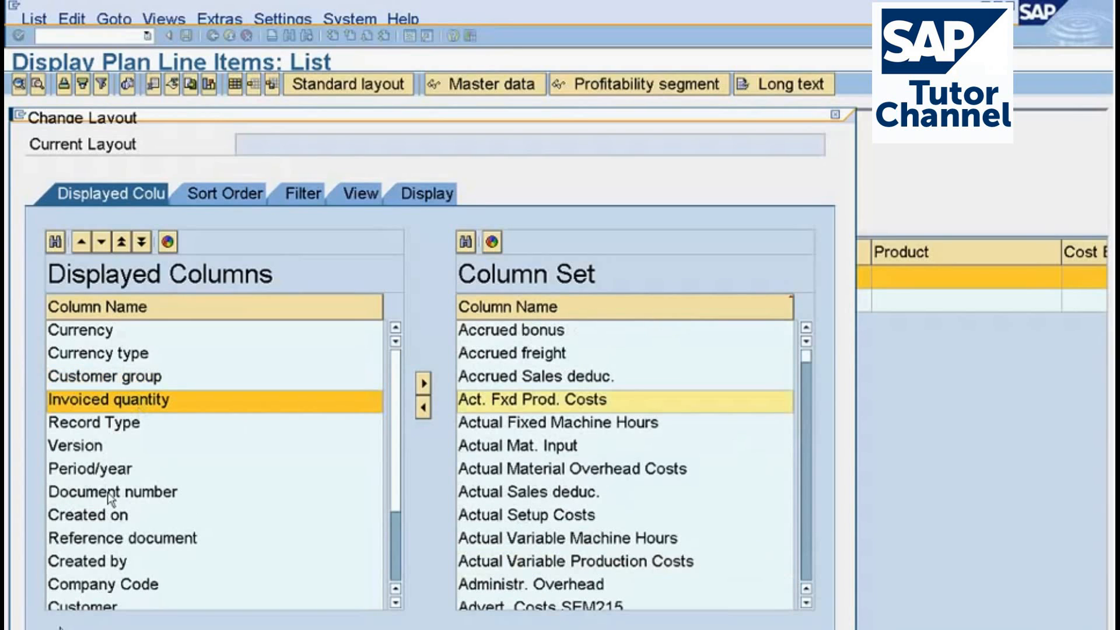
left_click(61, 627)
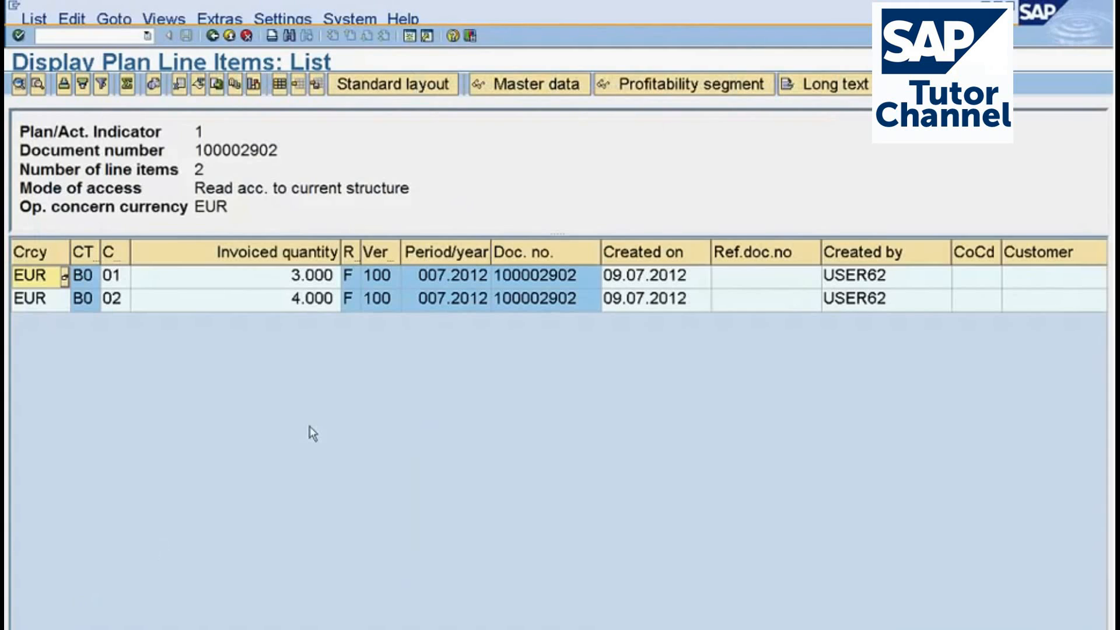
Compare the plan line items' invoiced quantities and versions by customer group with the actual line items in the other sessions.
left_click(300, 306)
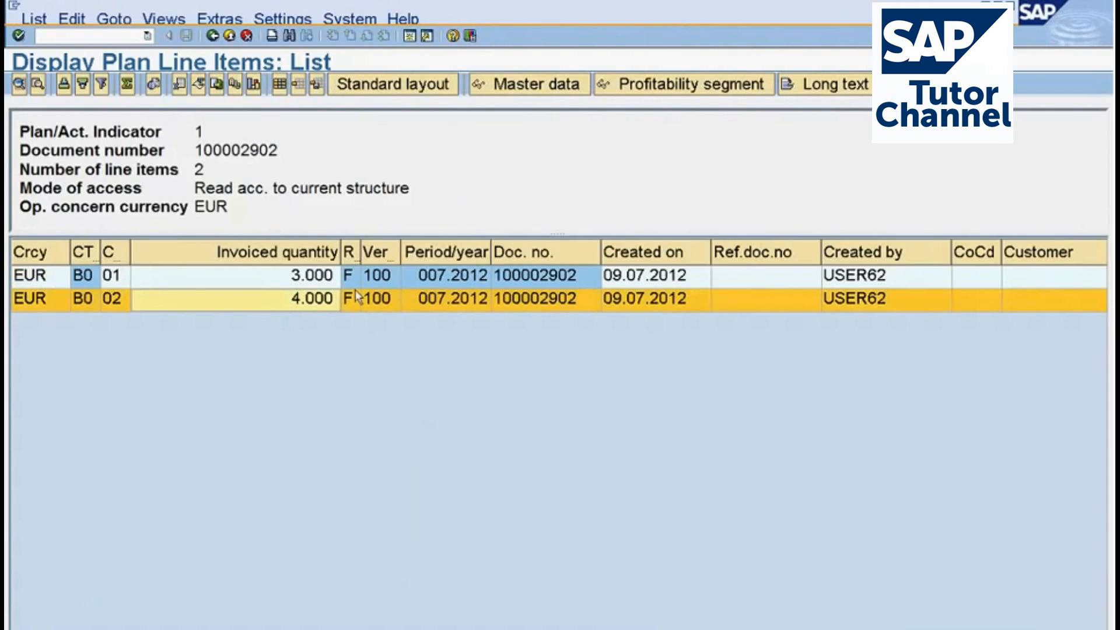
left_click(376, 279)
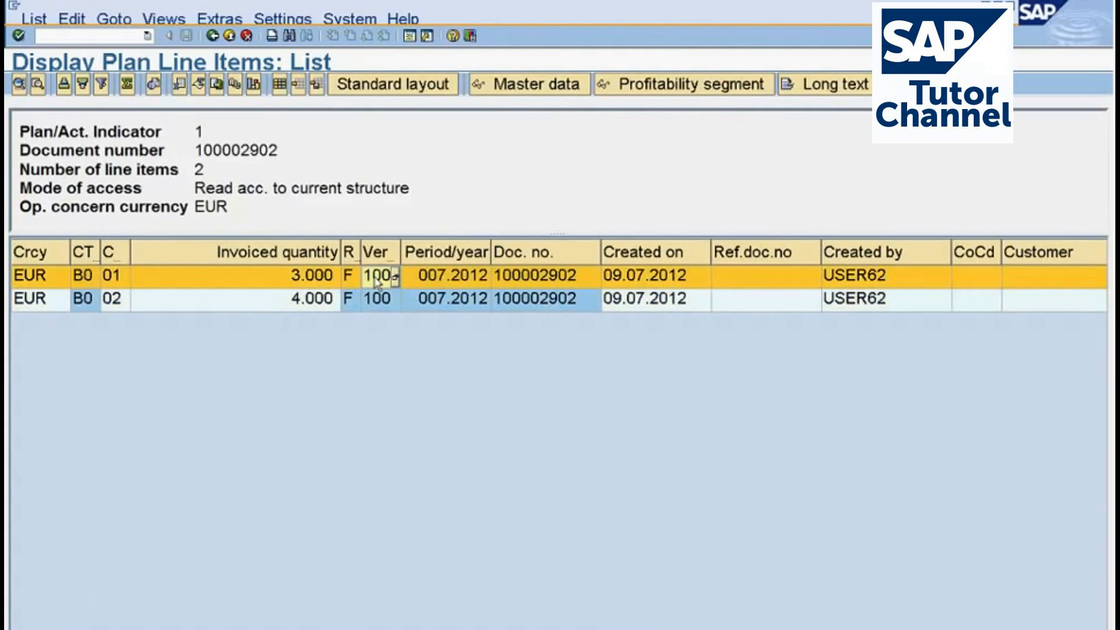
left_click(377, 301)
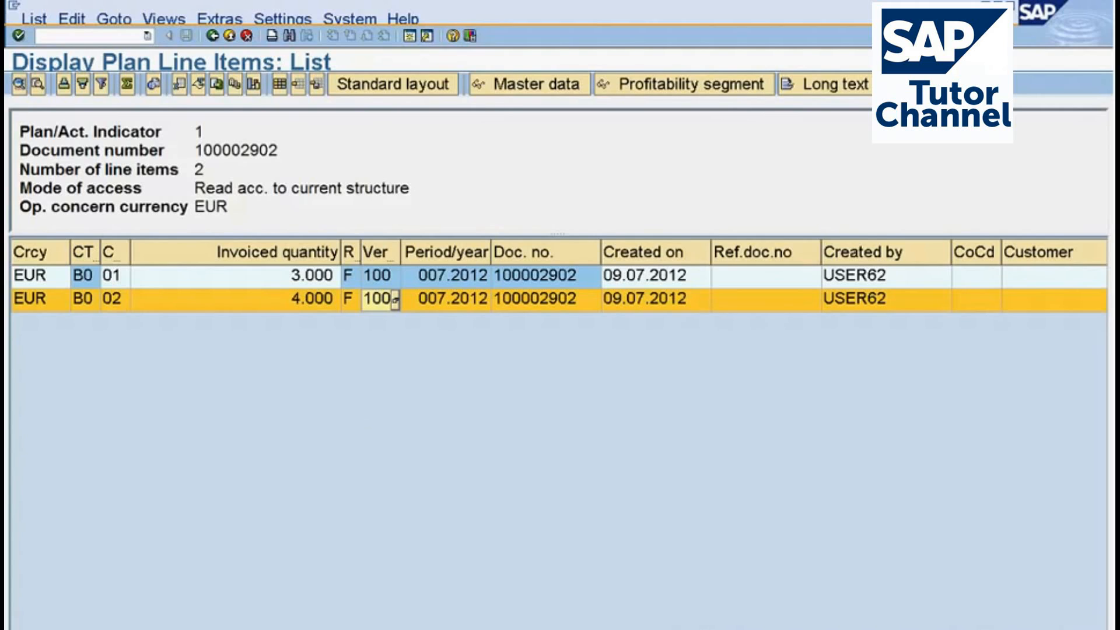
key("alt+Tab")
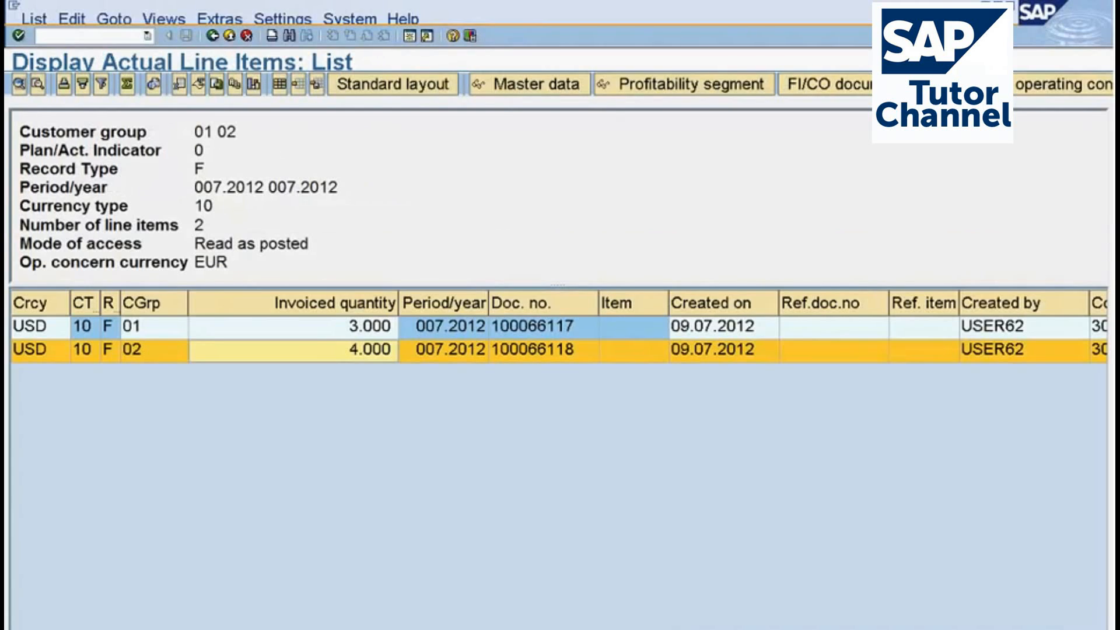
key("alt+Tab")
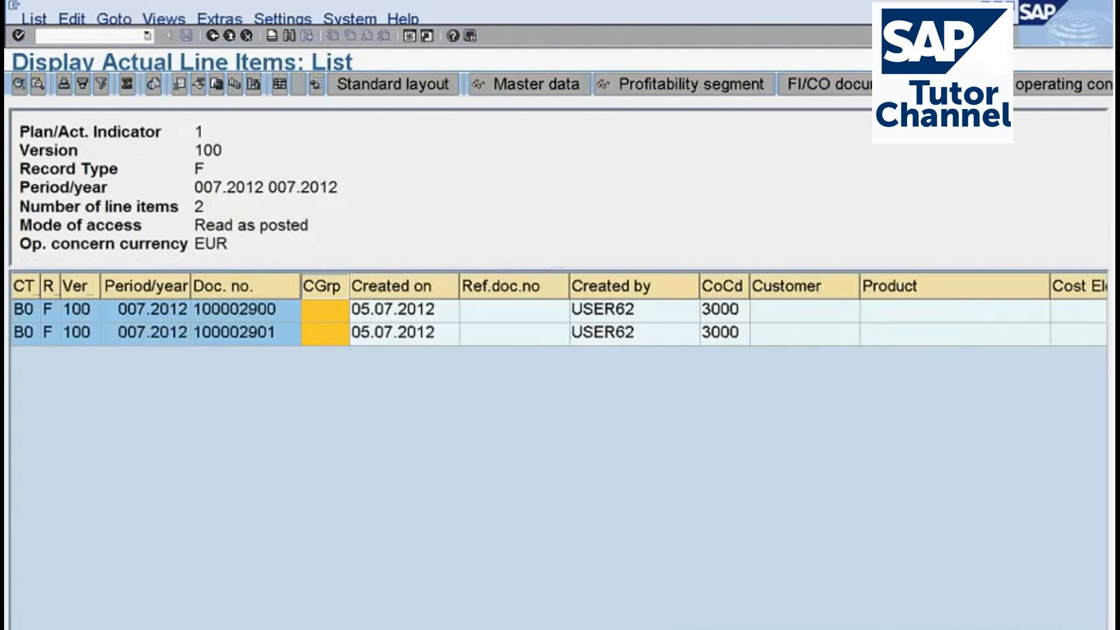
Exit the actual line items list and the older plan line items list, returning both sessions to SAP Easy Access.
key("alt+Tab")
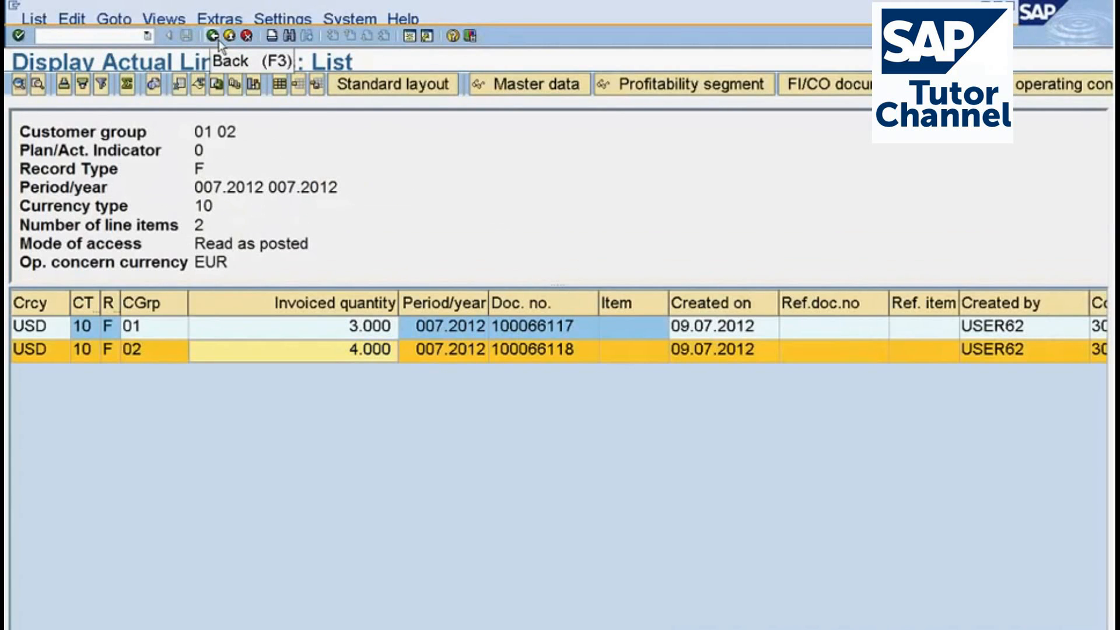
left_click(215, 37)
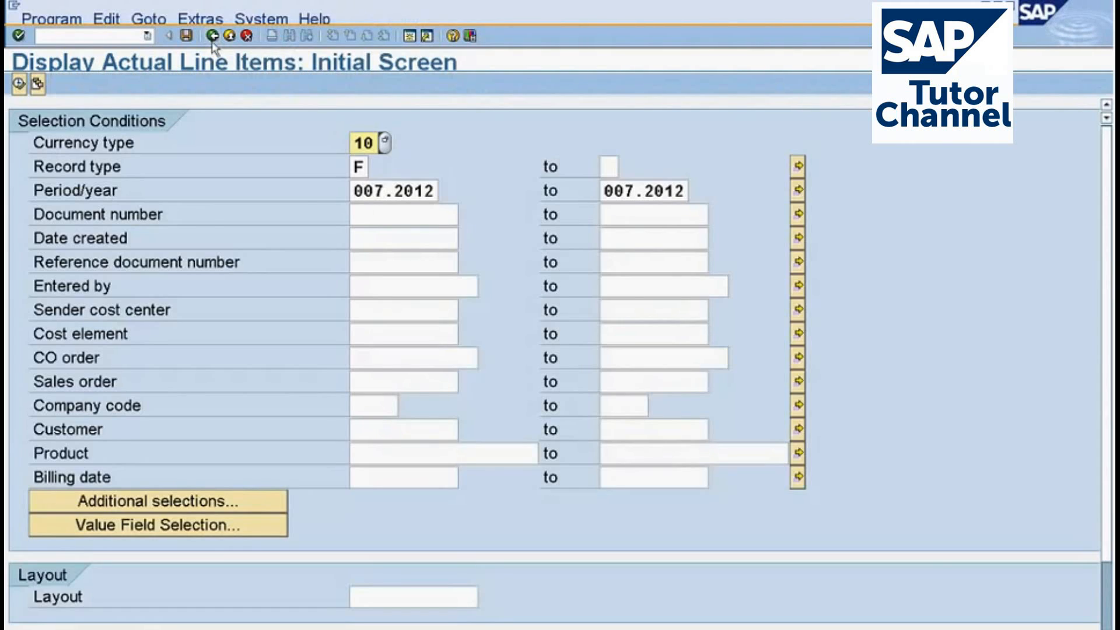
left_click(213, 39)
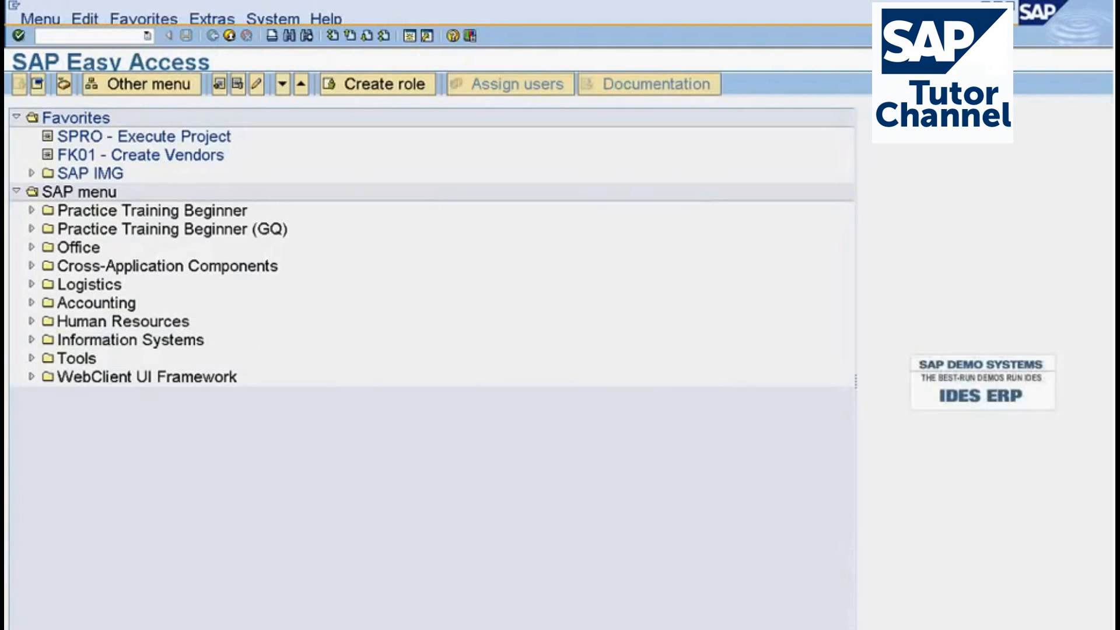
key("alt+Tab")
left_click(214, 38)
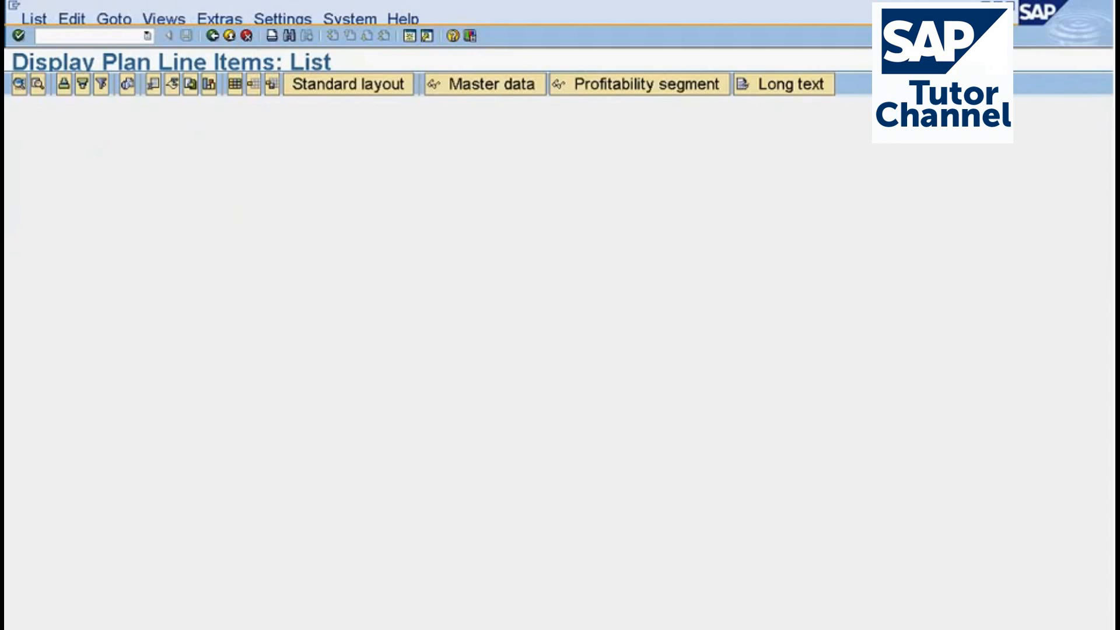
left_click(213, 36)
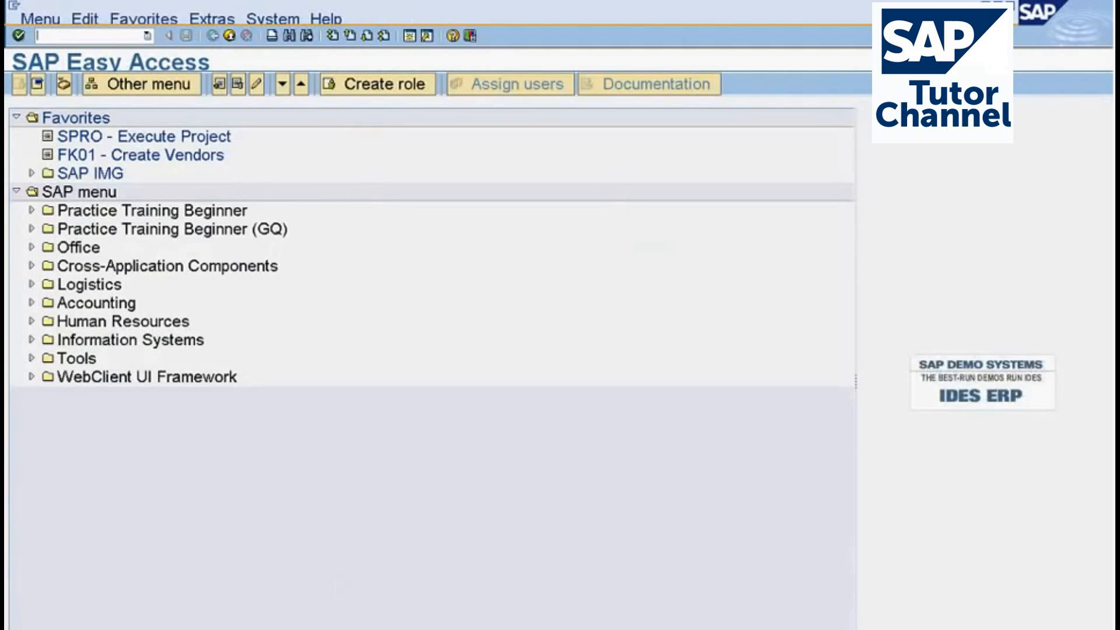
Return from the new plan line items to the planning overview, close the detail log, and enlarge the planning methods area and its name column.
key("alt+Tab")
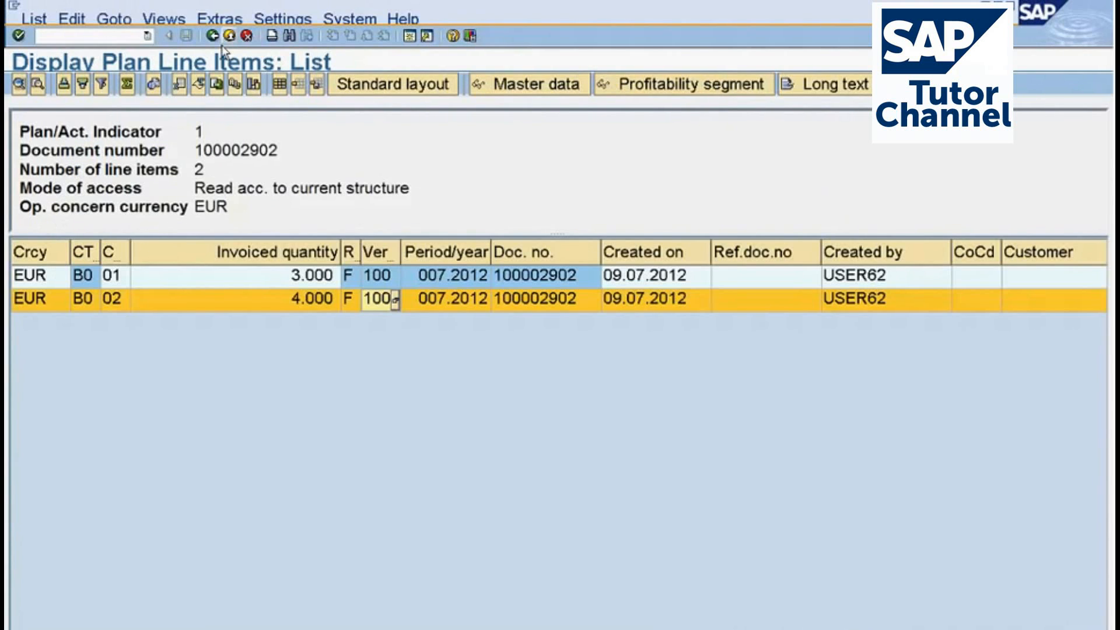
left_click(215, 38)
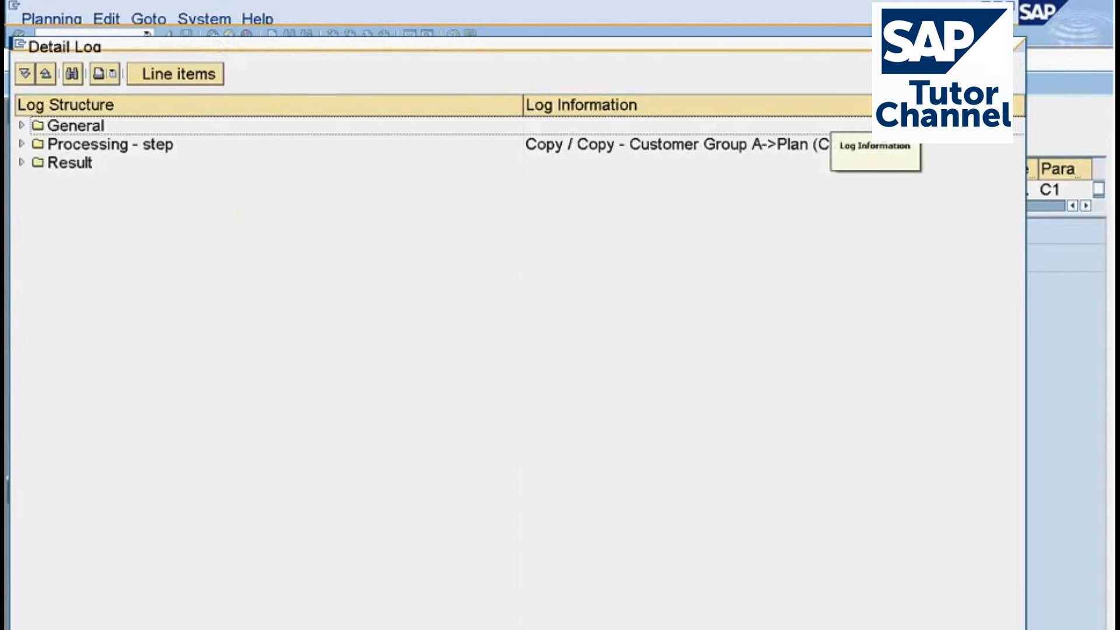
left_click(52, 627)
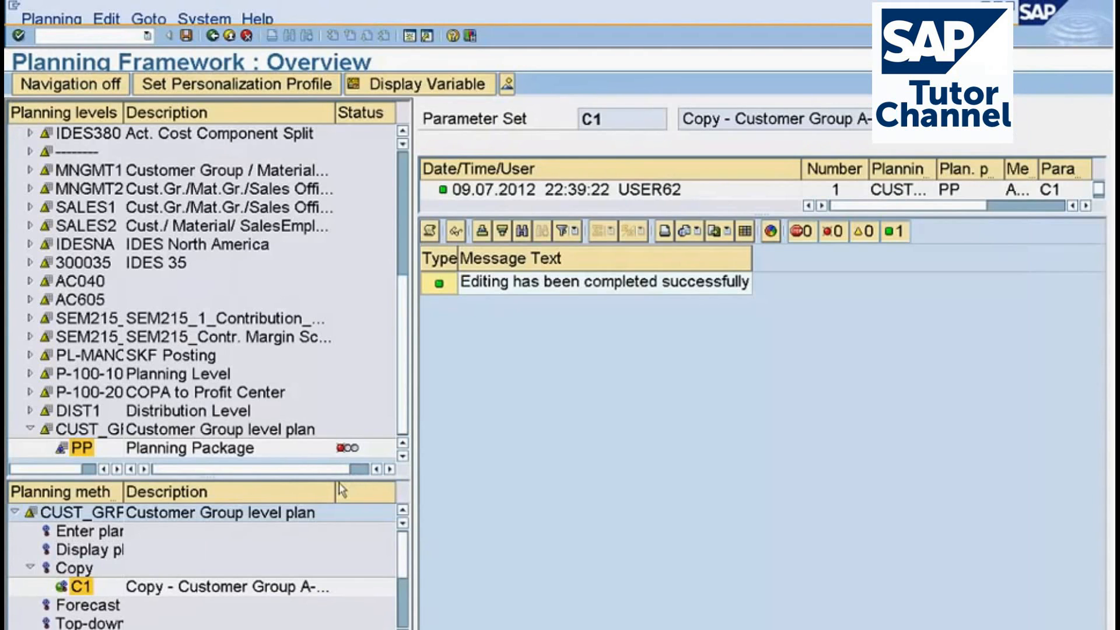
left_click_drag(339, 482, 340, 332)
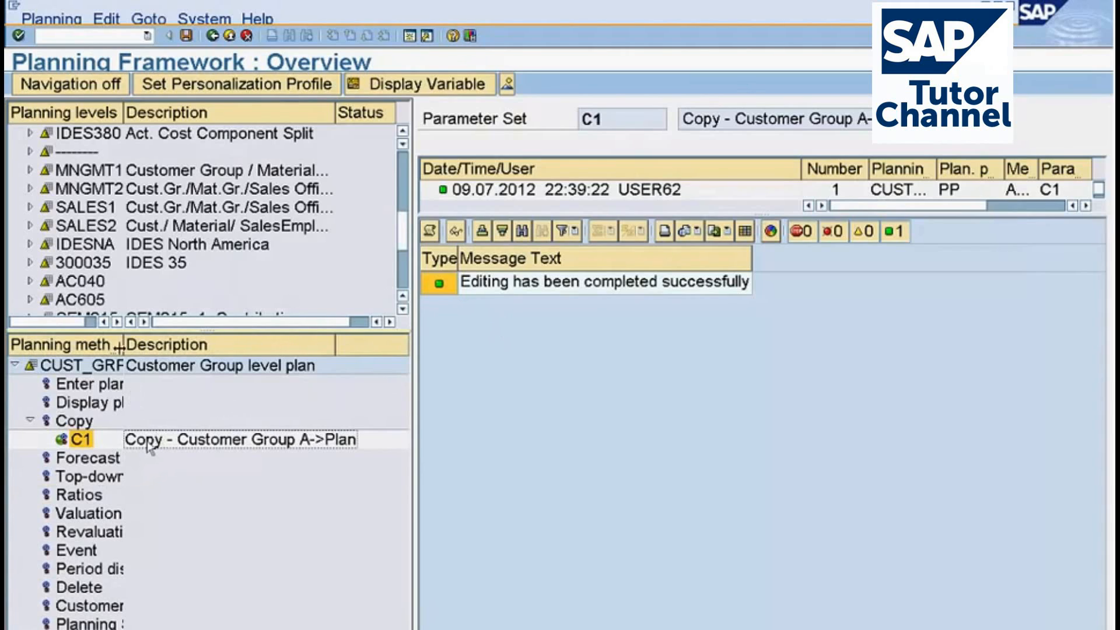
left_click_drag(123, 345, 185, 347)
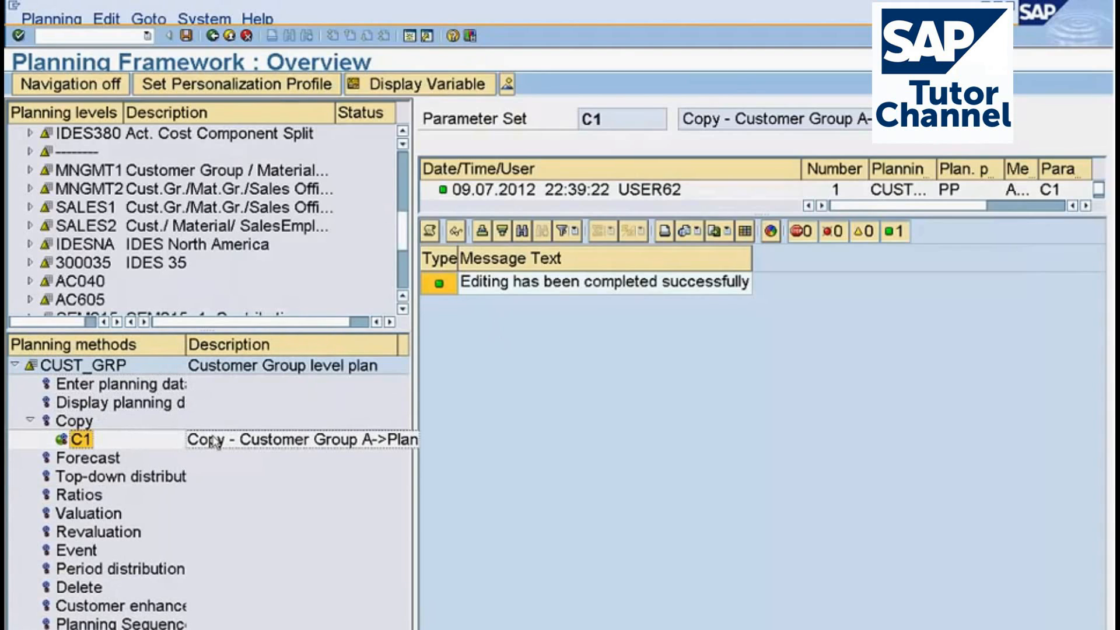
Start transaction KE25 in a new session and set record type F and currency type B0 as selection conditions.
left_click(410, 38)
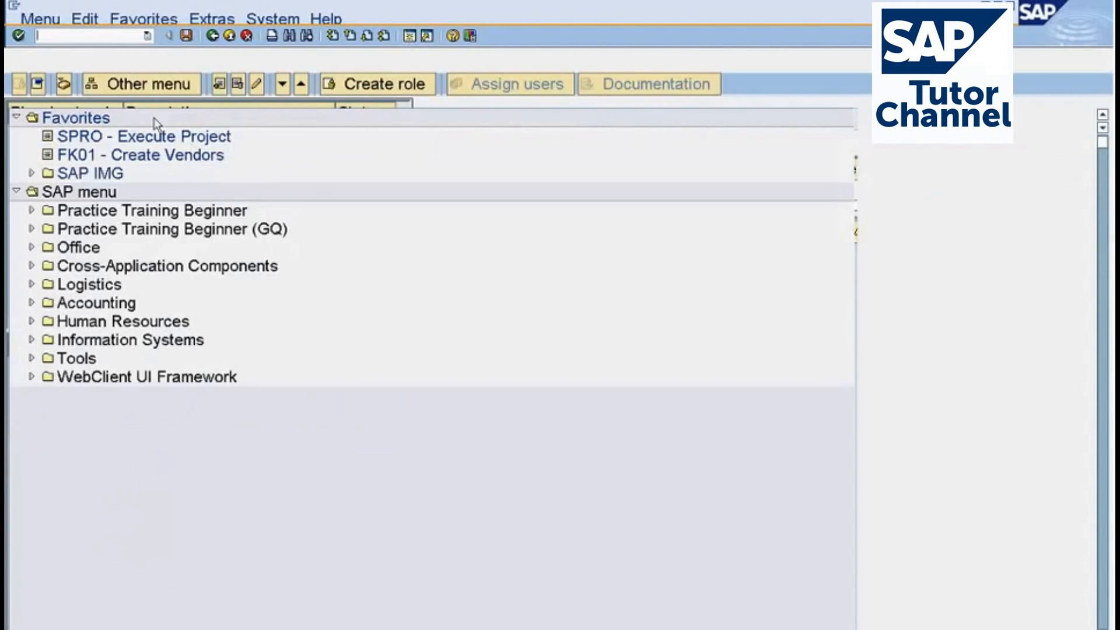
type("ke25")
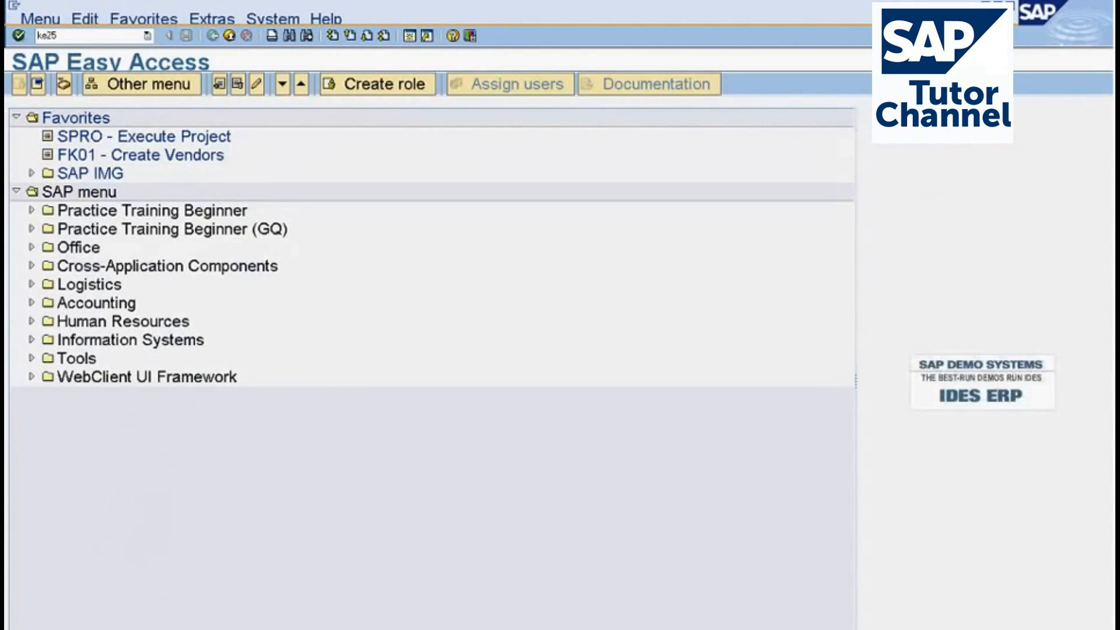
key("Return")
key("Tab")
type("1")
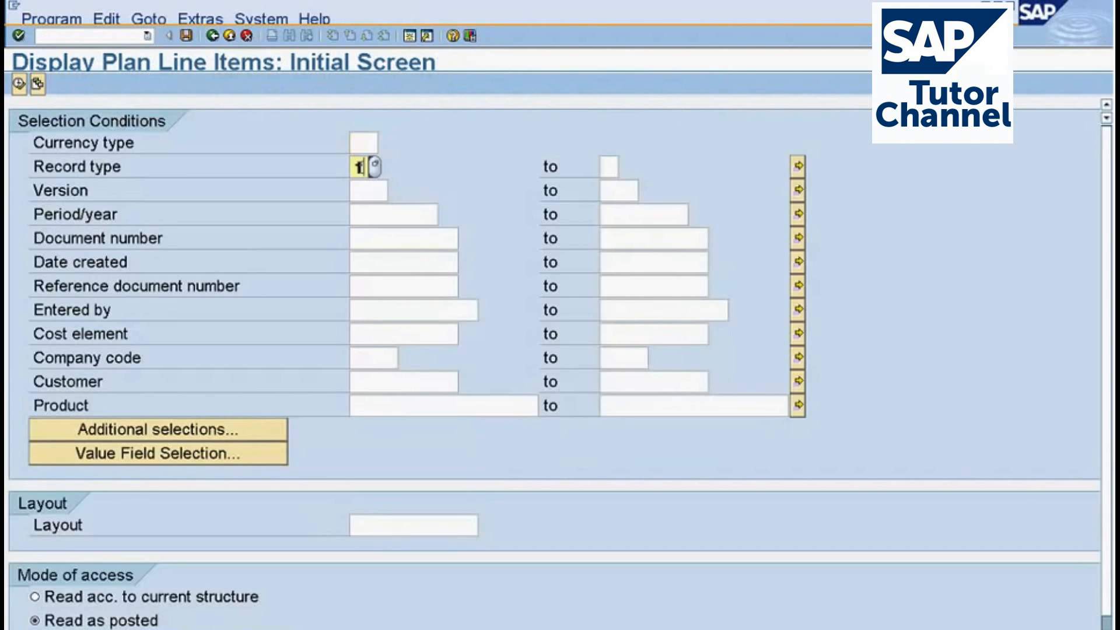
left_click(362, 144)
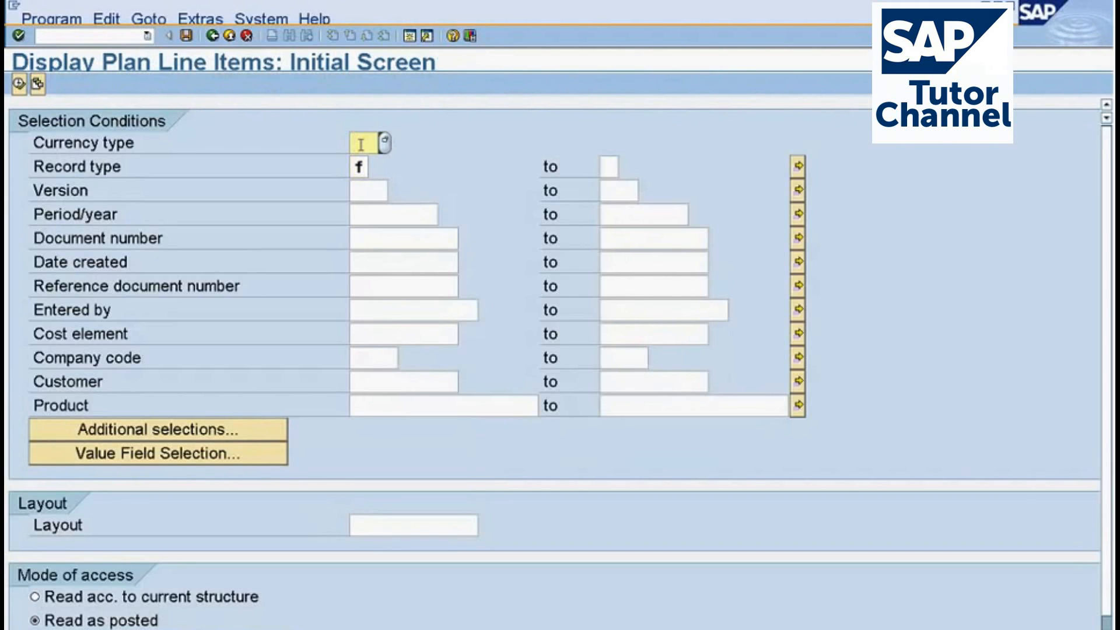
type("b0")
Add Customer group as an additional selection with the range 01 to 02.
left_click(179, 432)
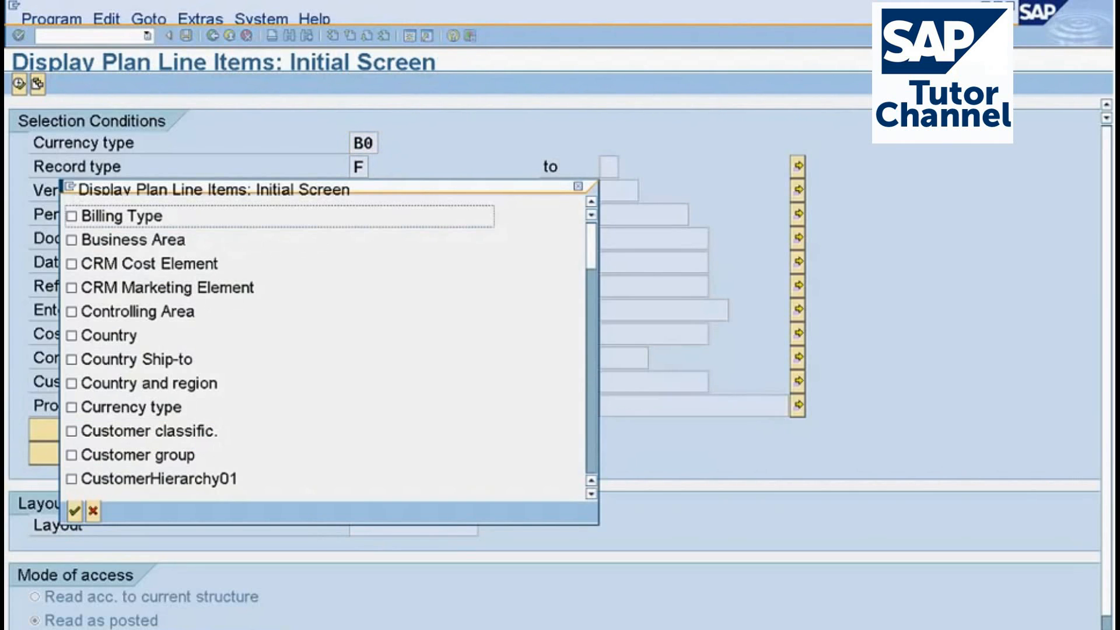
left_click(71, 455)
left_click(74, 511)
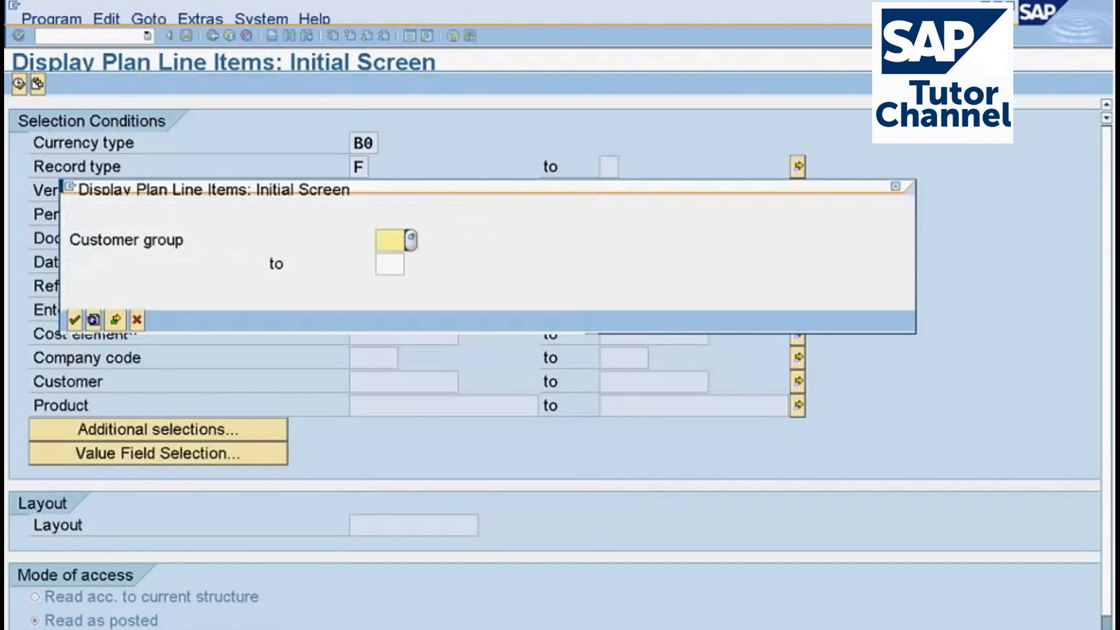
type("01")
left_click(390, 261)
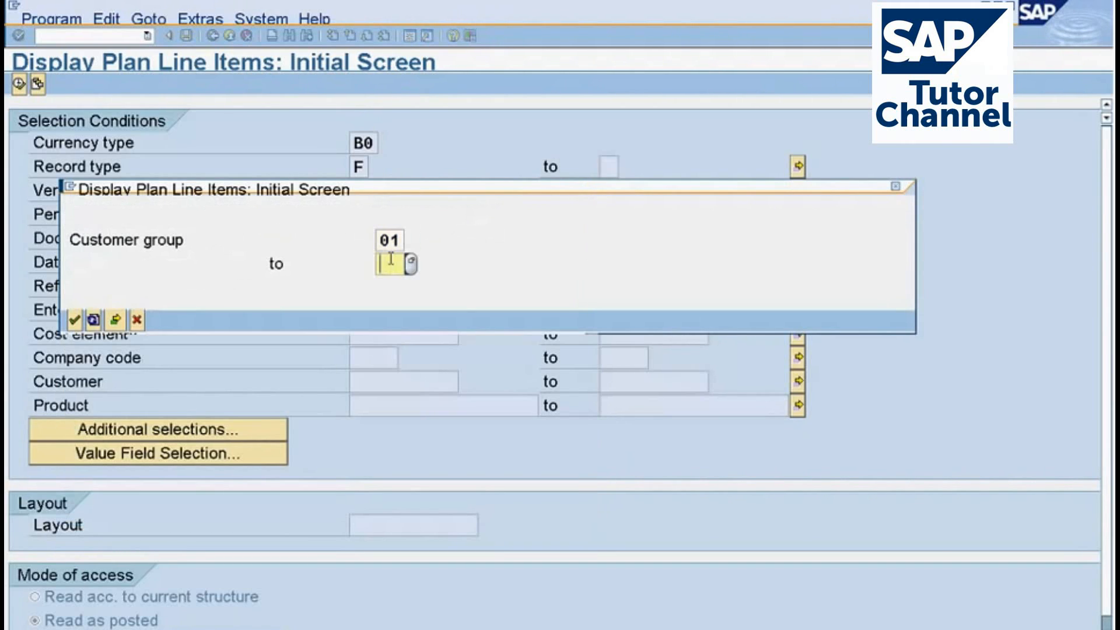
type("02")
key("Return")
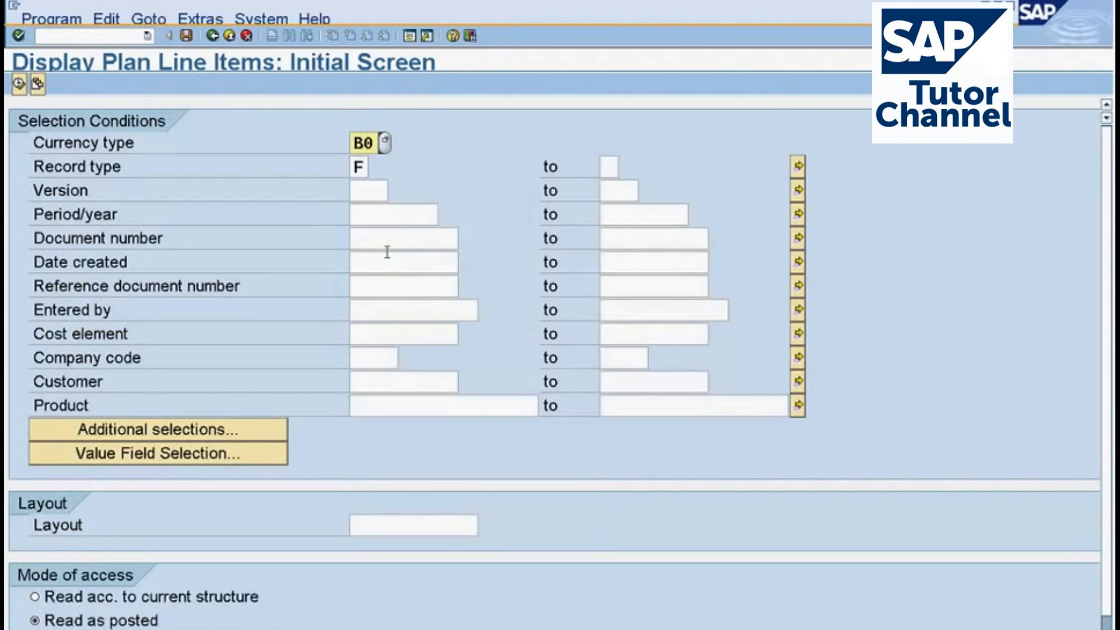
Set version 100 and period 007.2012 to 007.2012, and execute the plan line items display.
left_click(358, 191)
type("1")
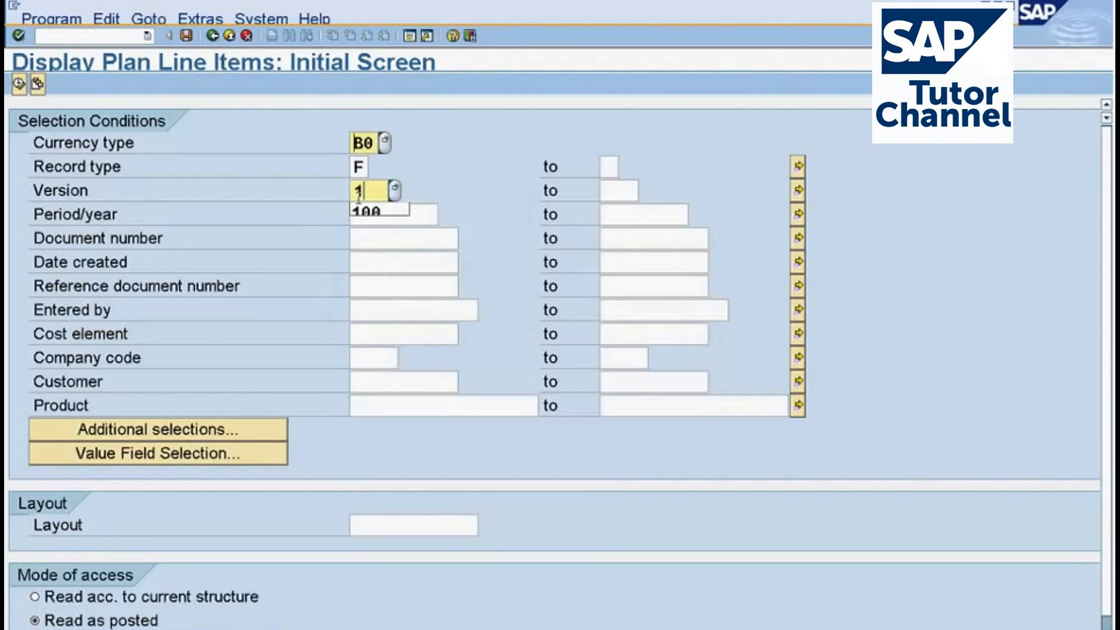
type("00")
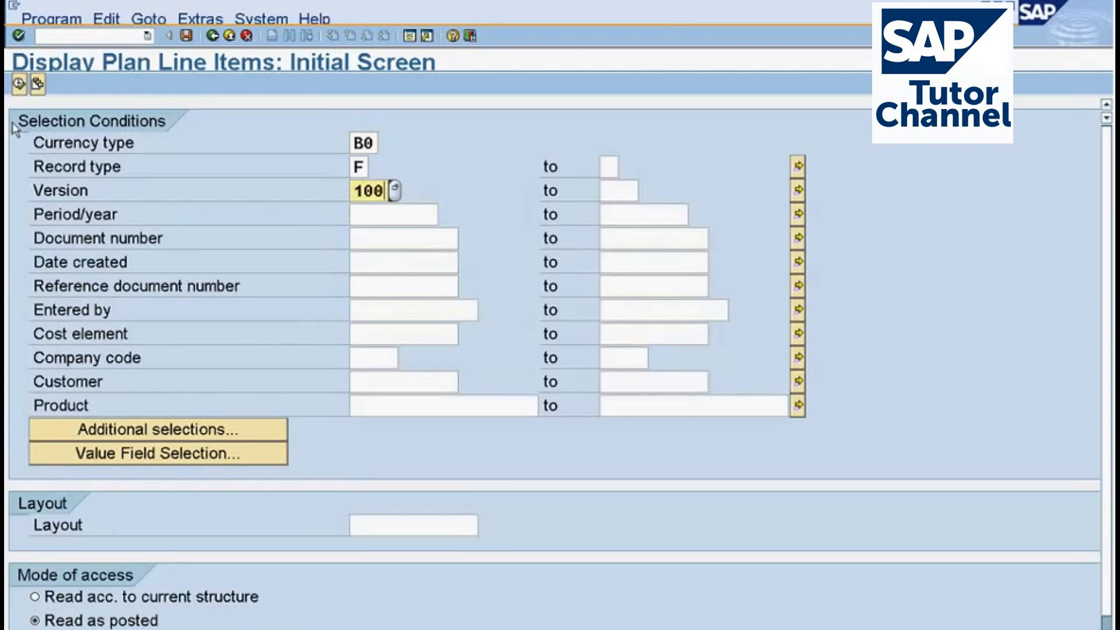
left_click(374, 217)
left_click(389, 235)
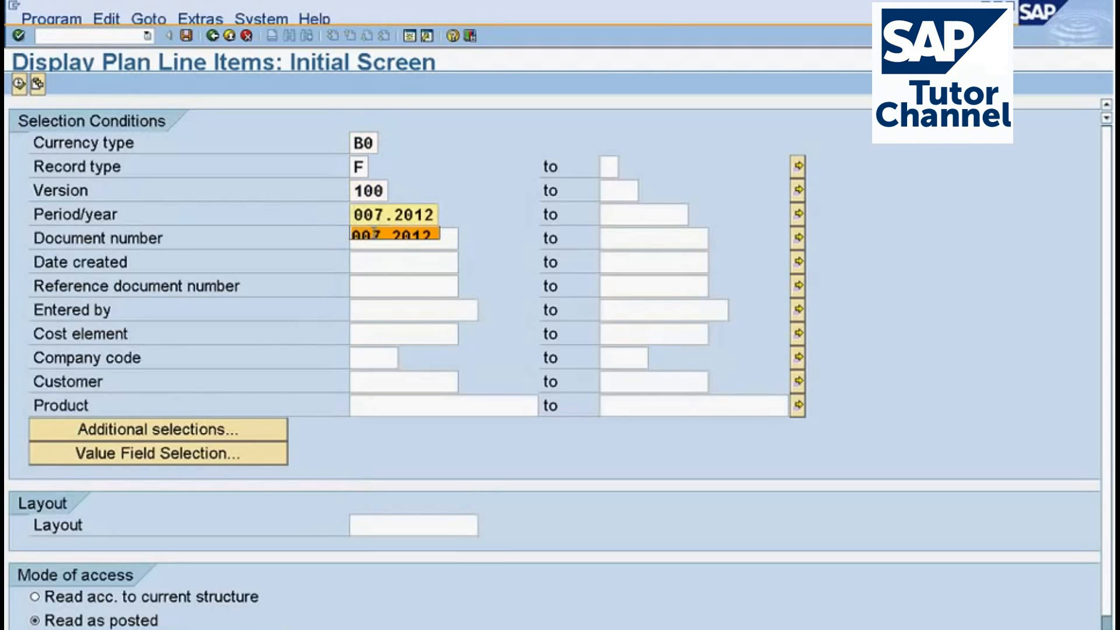
left_click(658, 213)
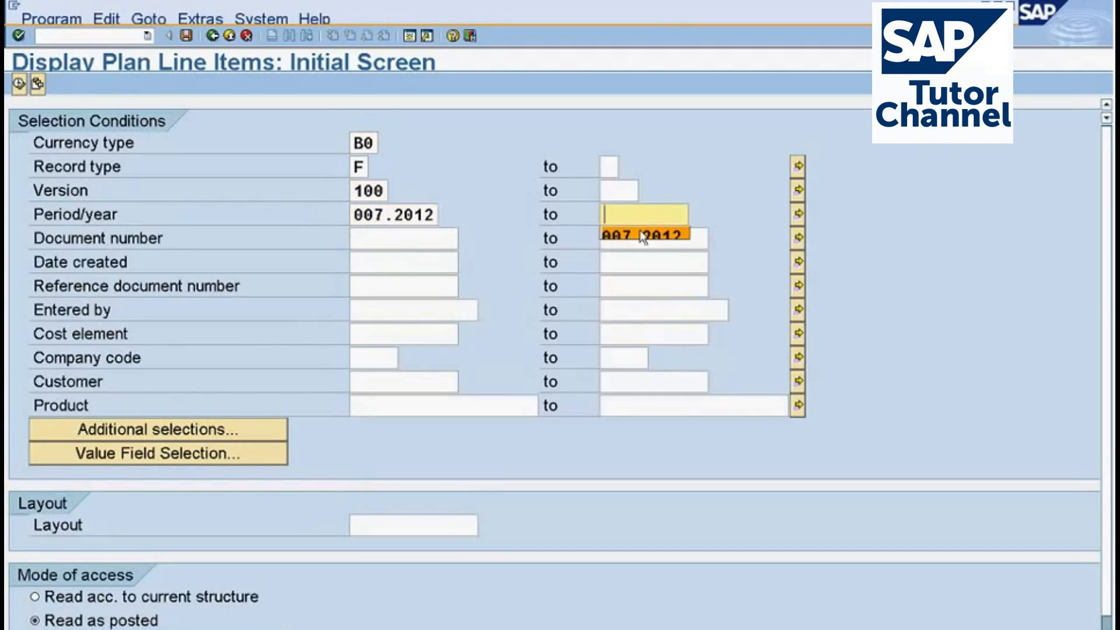
left_click(641, 236)
key("F8")
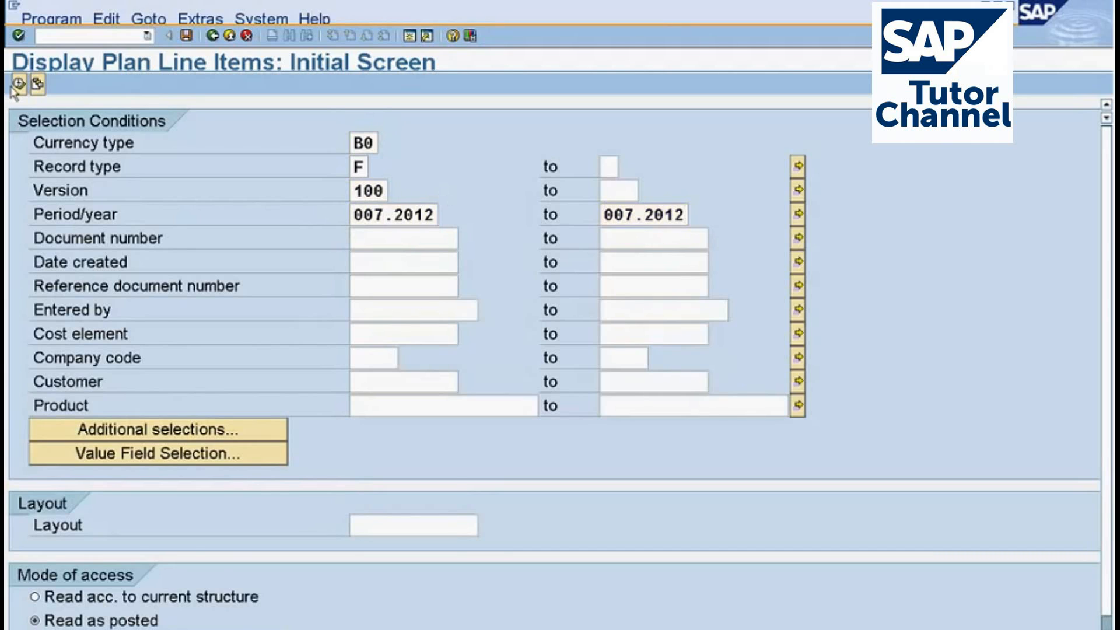
key("Return")
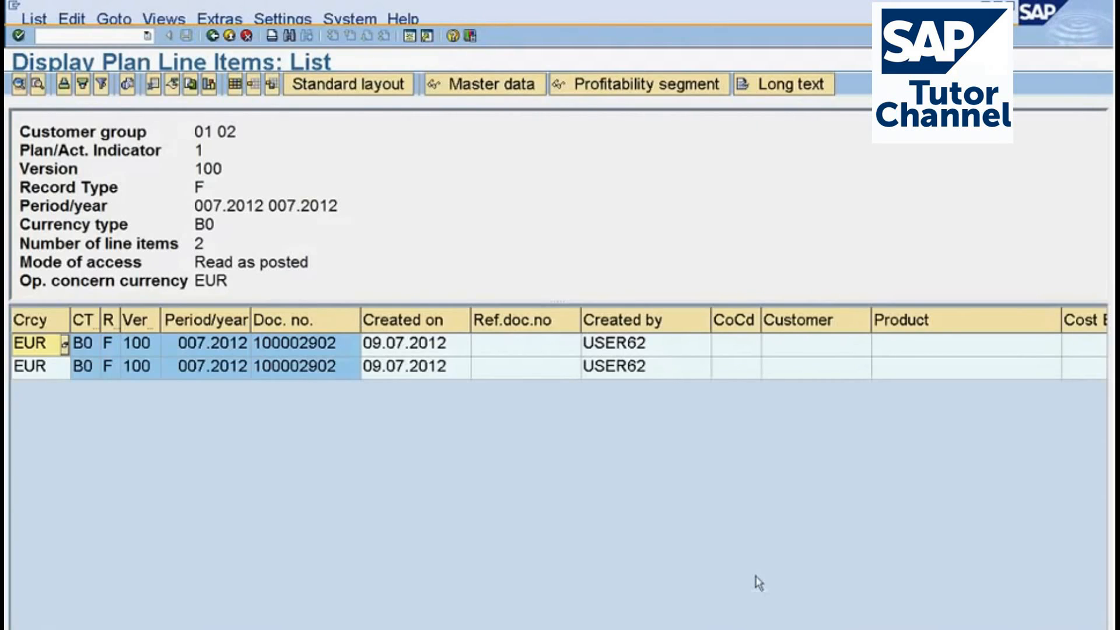
Look across the columns of the plan line items list, return to the planning overview, and widen the planning levels area.
scroll(559, 344, "right", 5)
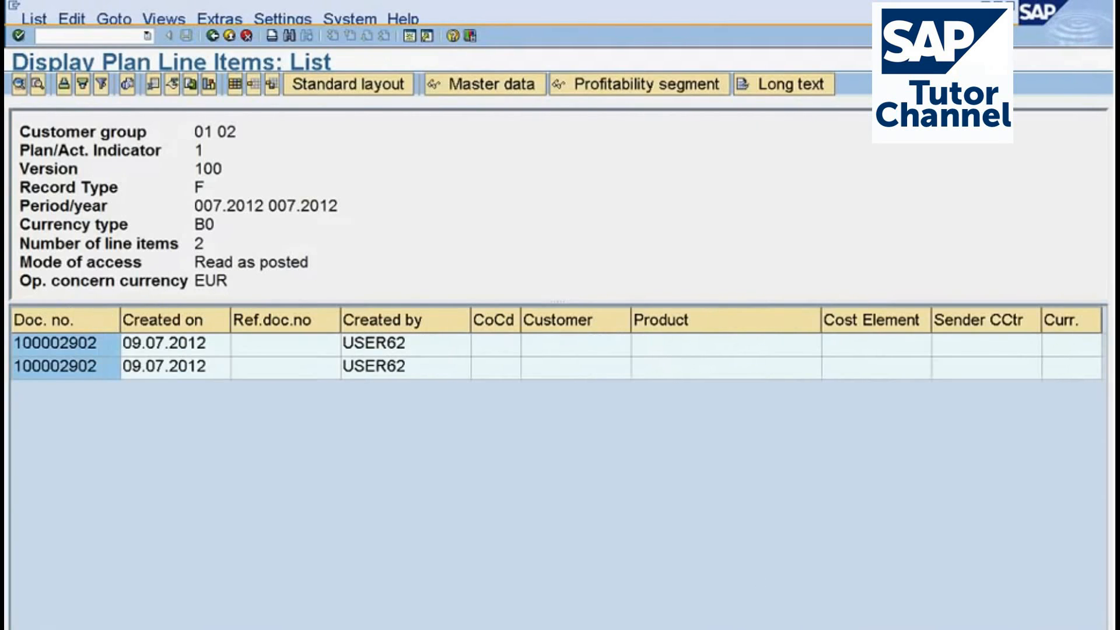
scroll(558, 344, "left", 5)
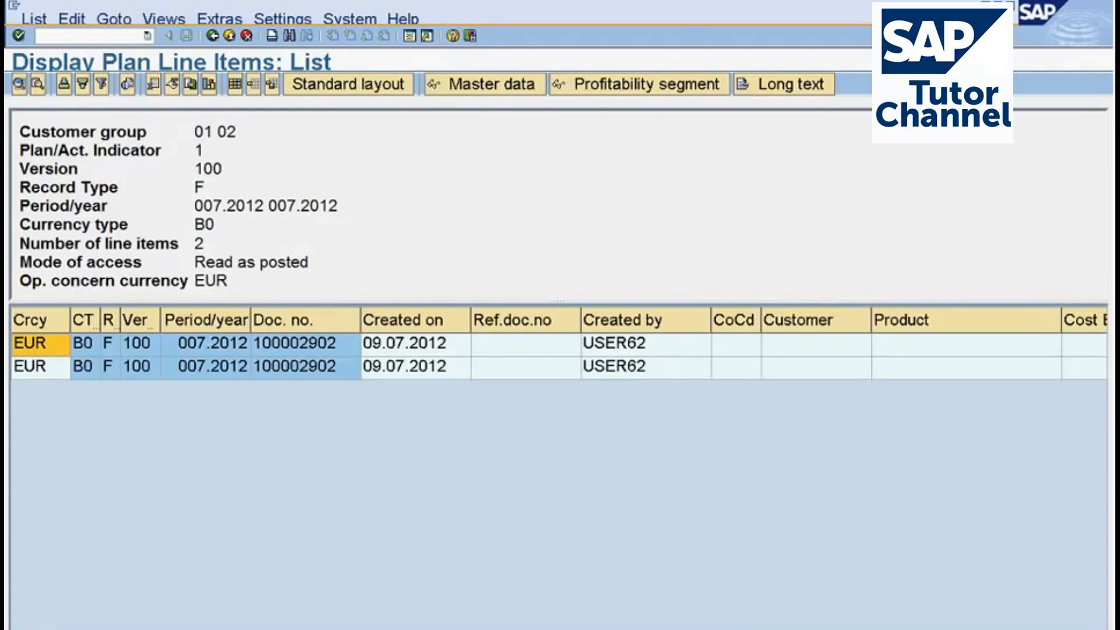
key("F3")
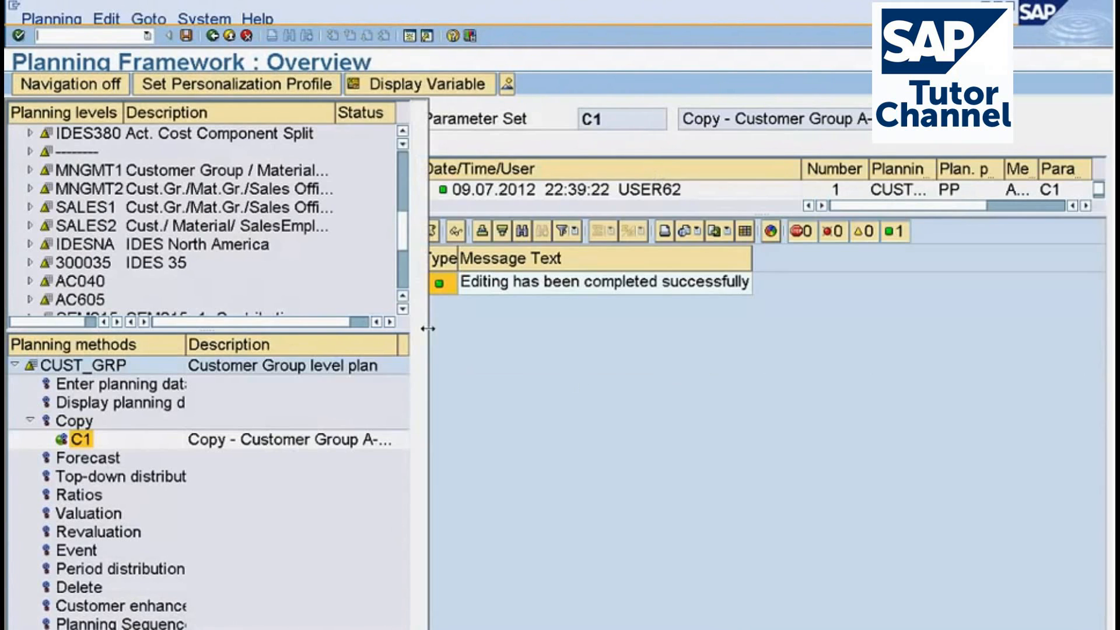
left_click_drag(413, 325, 428, 325)
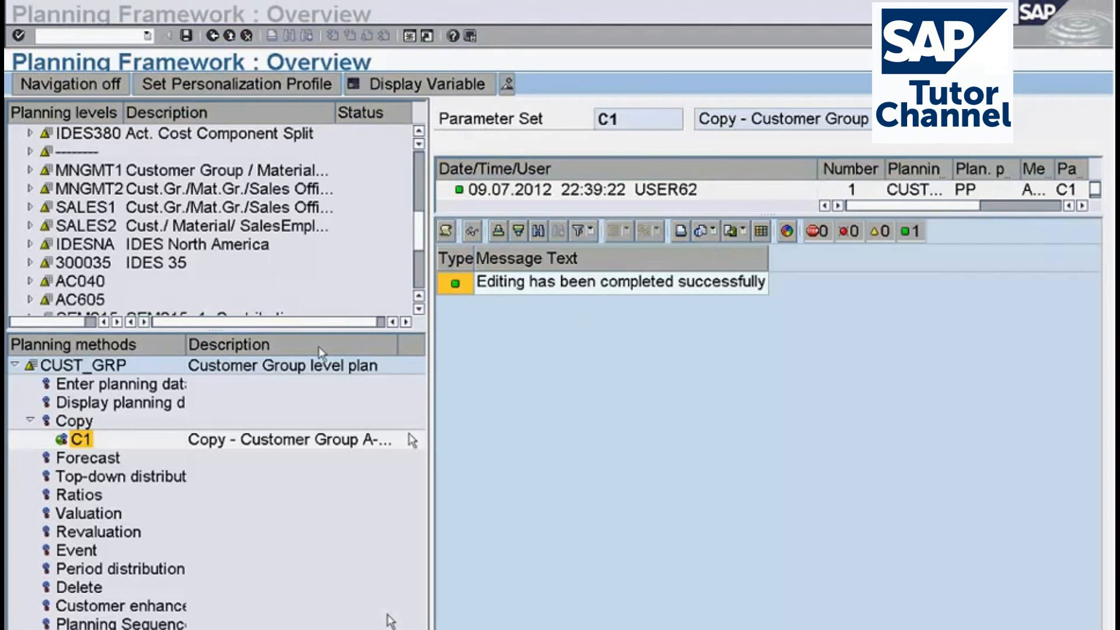
Look through the list of planning levels and select the Ratios planning method.
left_click(419, 309)
left_click(419, 308)
left_click(419, 308)
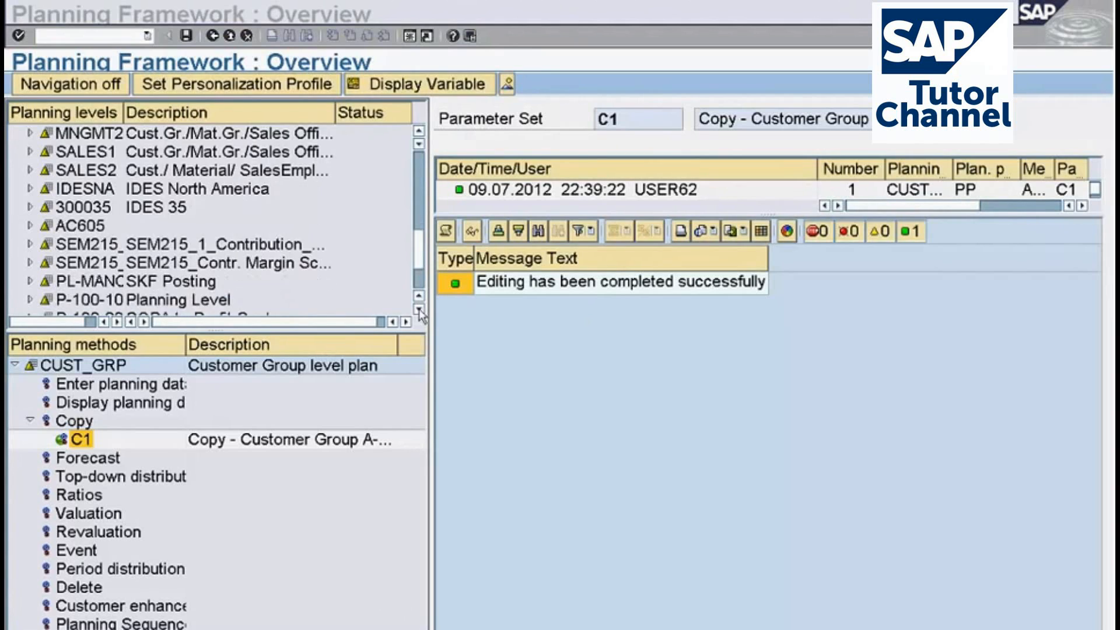
left_click(418, 309)
left_click(419, 309)
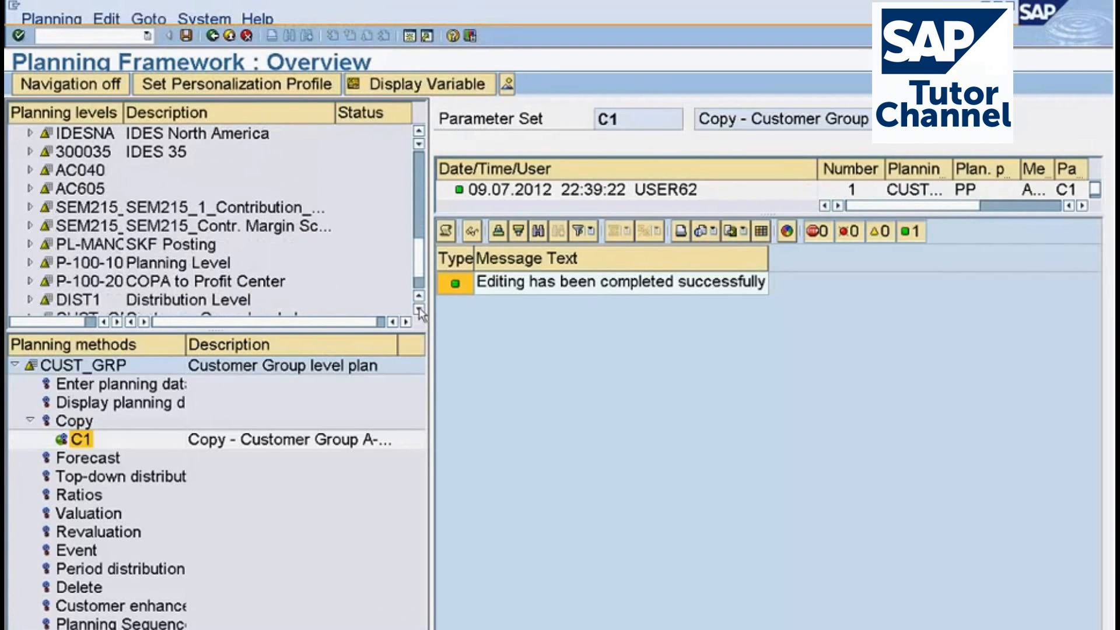
left_click(418, 138)
left_click(417, 138)
left_click(418, 138)
left_click(418, 138)
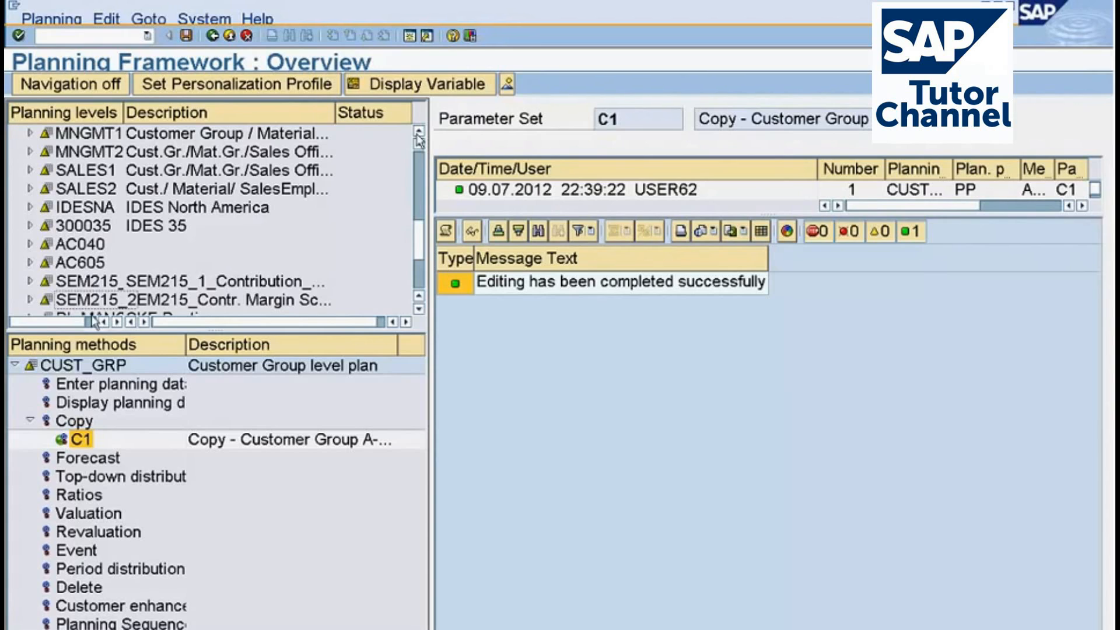
left_click(70, 497)
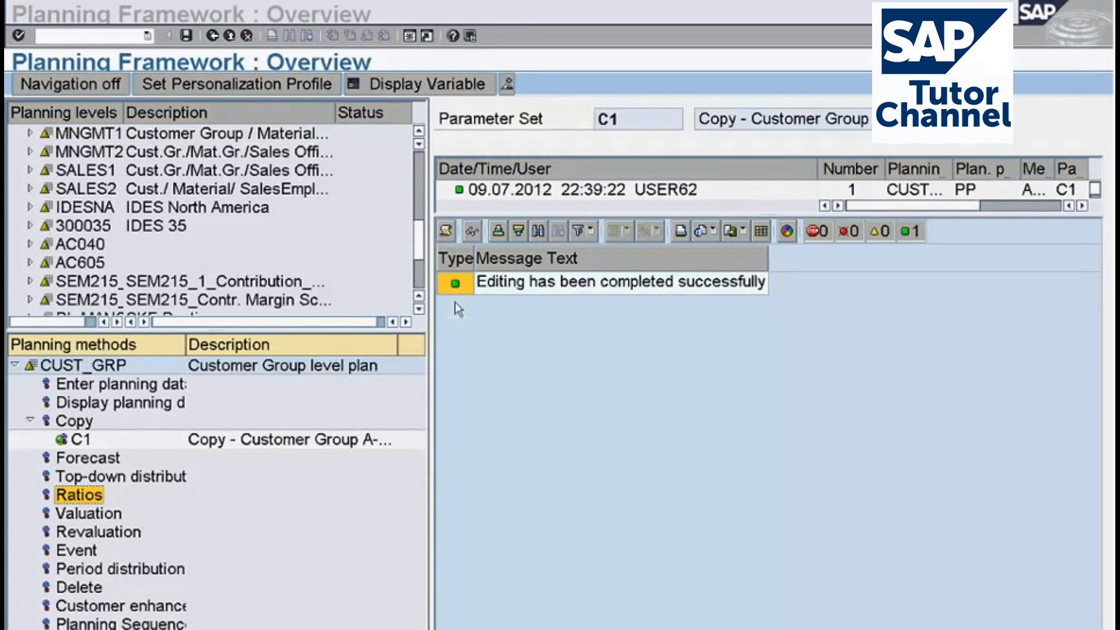
mouse_move(129, 483)
left_mouse_down()
mouse_move(72, 477)
mouse_move(77, 516)
mouse_move(113, 509)
mouse_move(122, 479)
left_mouse_up()
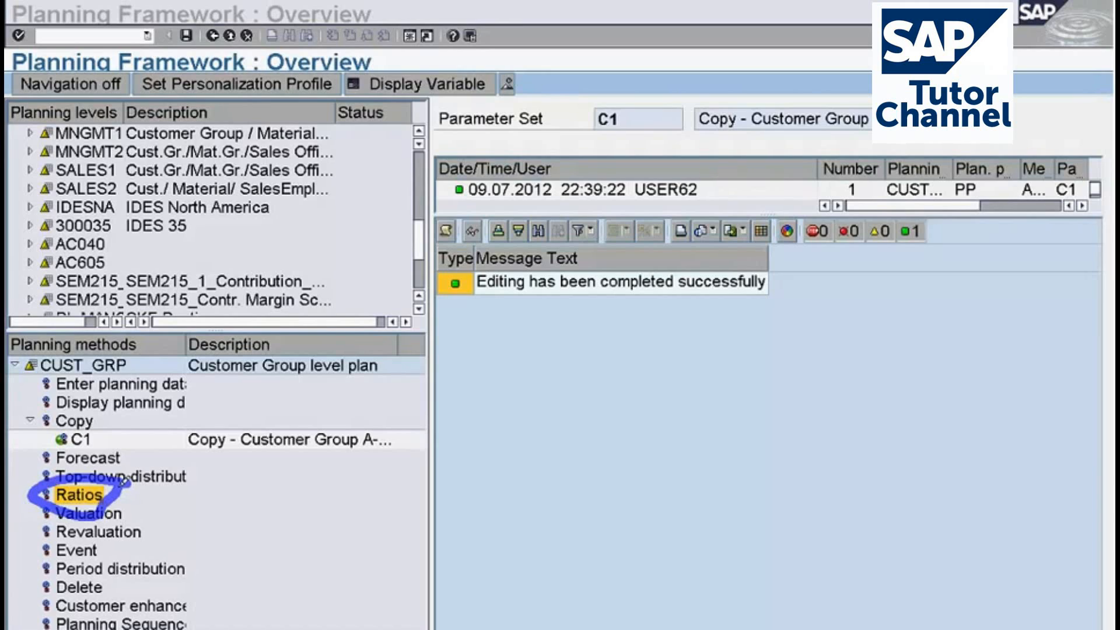
left_click_drag(123, 480, 126, 479)
mouse_move(370, 242)
left_mouse_down()
mouse_move(313, 104)
mouse_move(147, 81)
mouse_move(63, 174)
mouse_move(88, 286)
mouse_move(366, 246)
left_mouse_up()
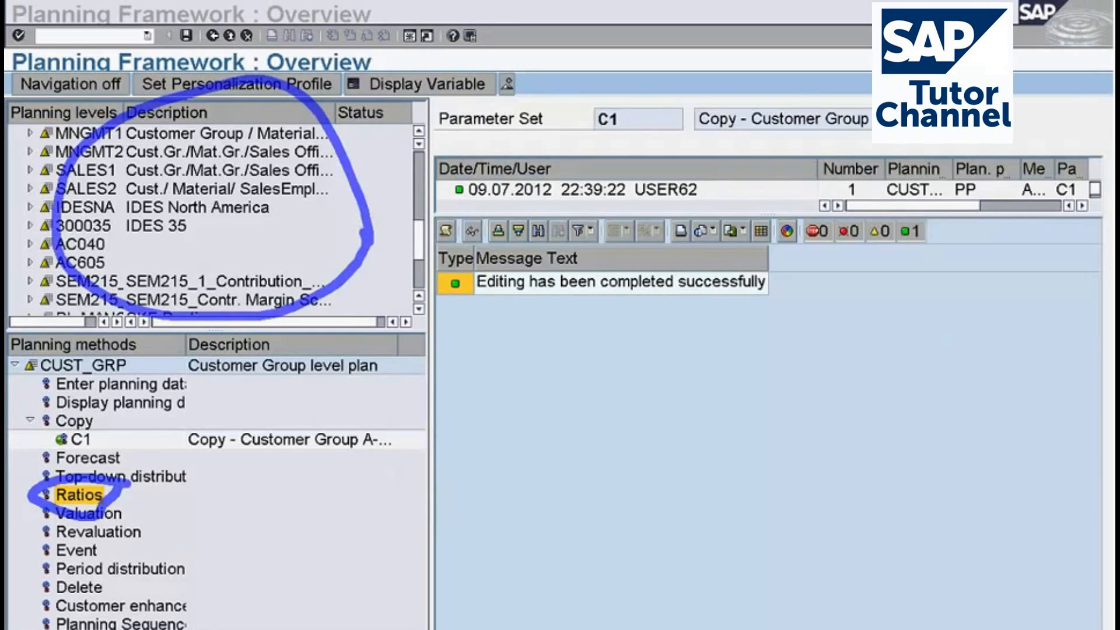
mouse_move(207, 386)
left_mouse_down()
mouse_move(15, 496)
mouse_move(82, 606)
mouse_move(201, 615)
mouse_move(214, 358)
left_mouse_up()
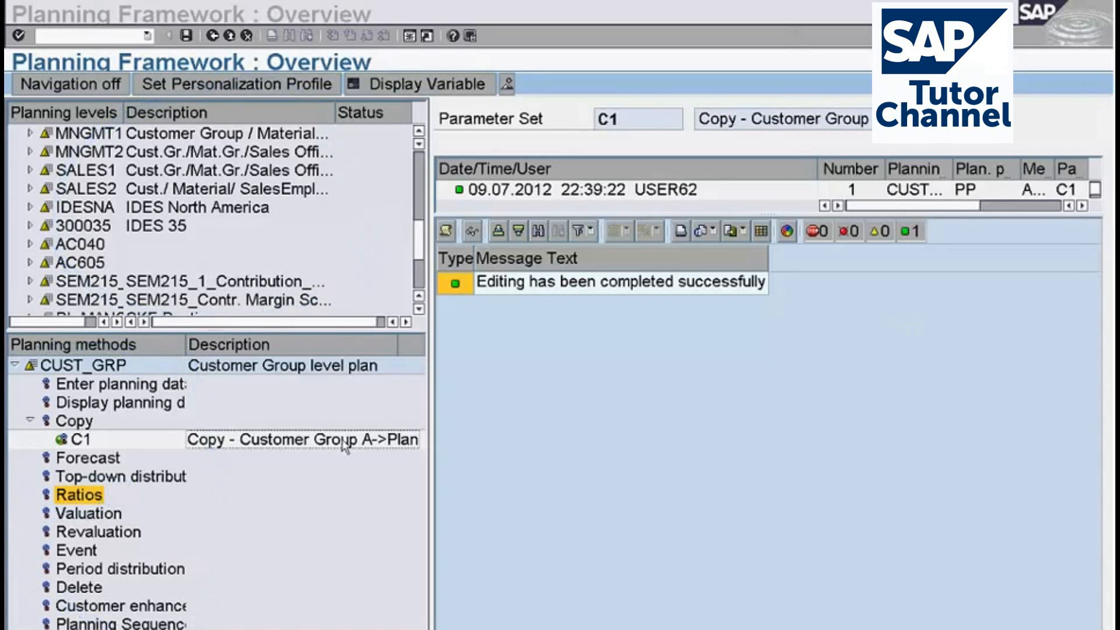
Open parameter set C1 of the Copy method for changing, and open its characteristic value transformation for Customer group.
right_click(80, 444)
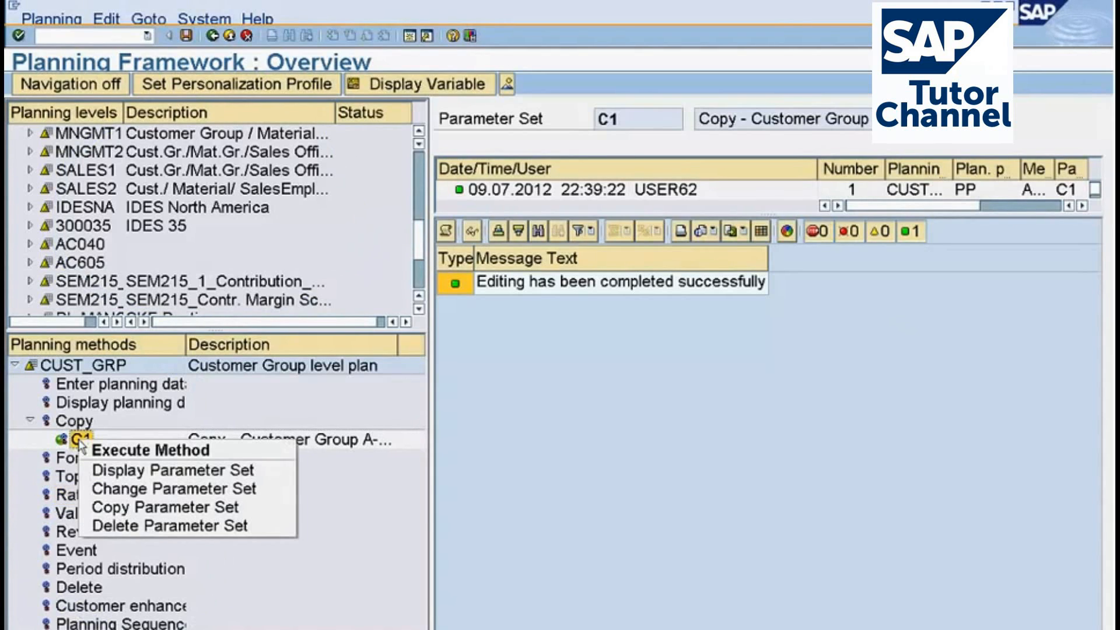
left_click(174, 488)
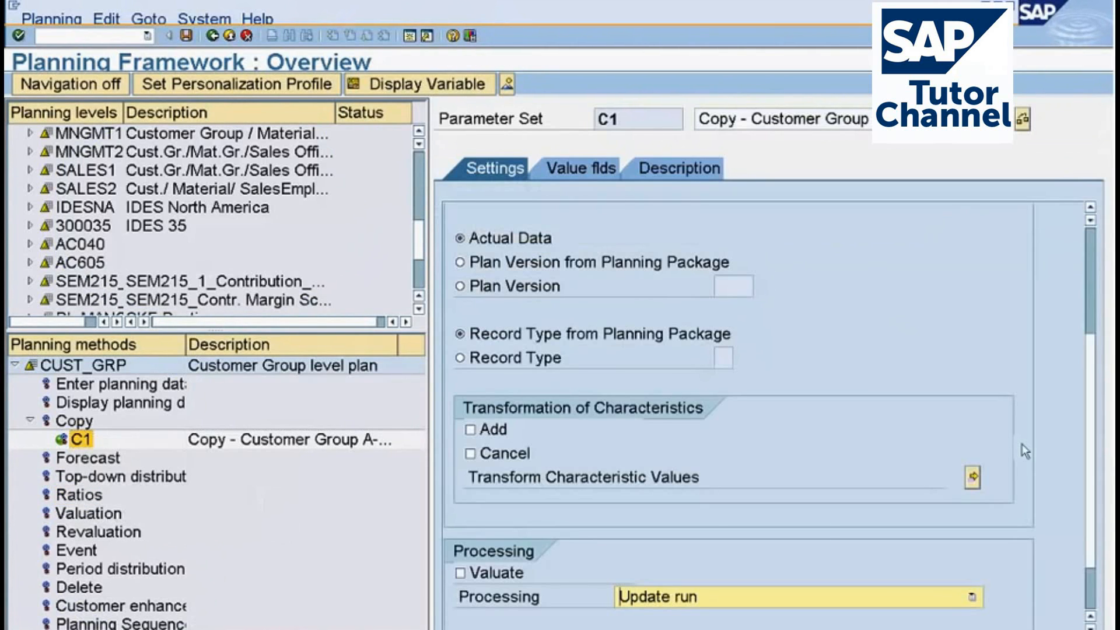
scroll(1093, 356, "down", 2)
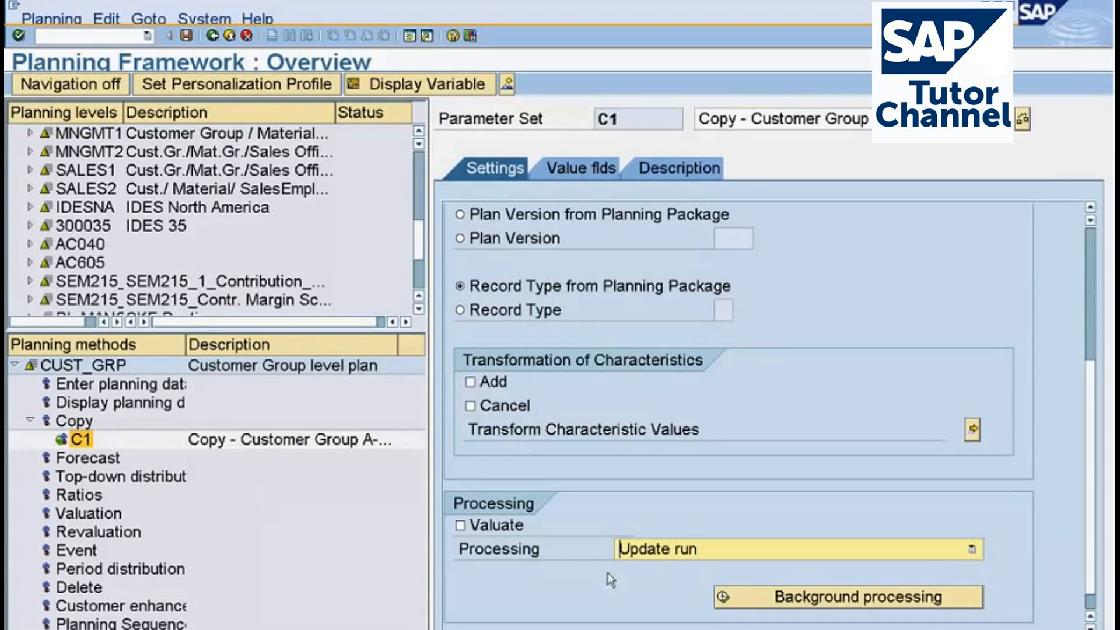
left_click(972, 430)
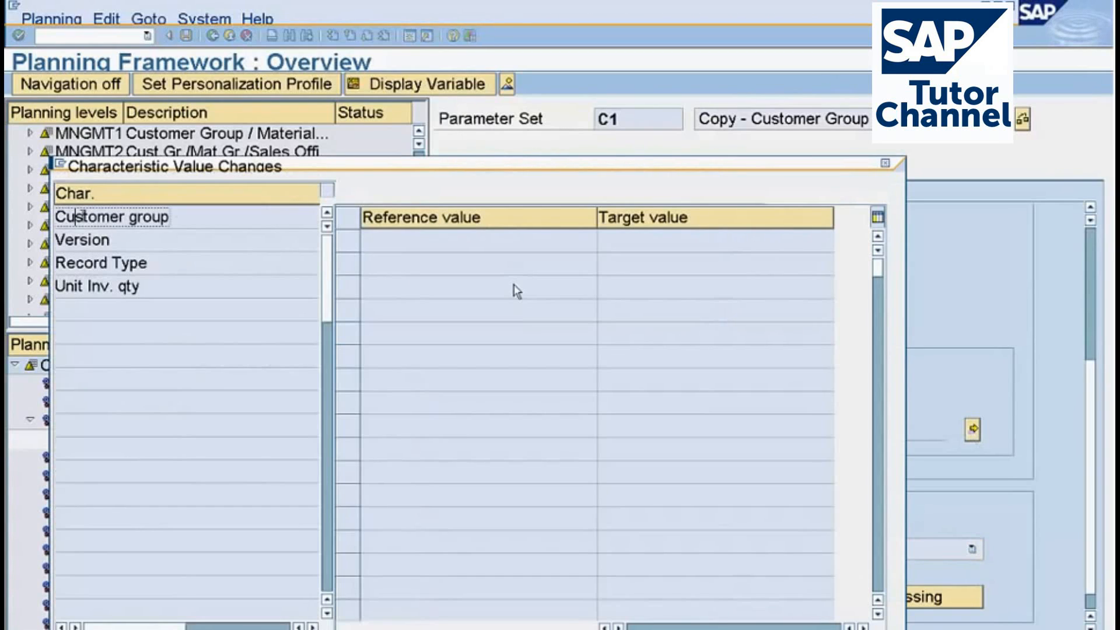
left_click(83, 216)
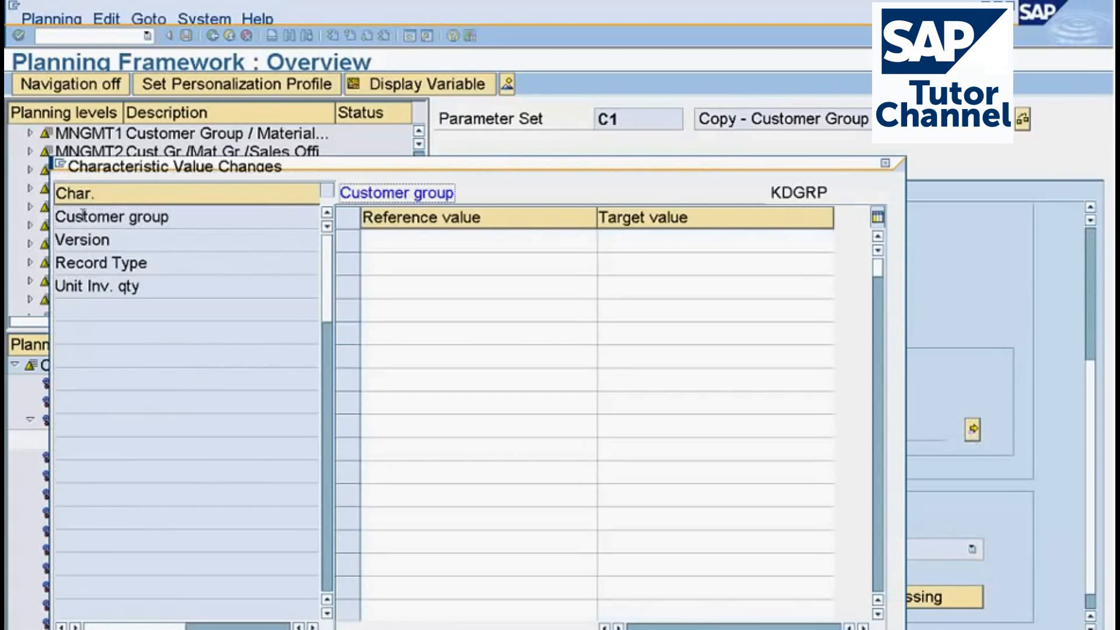
Try to transform customer group reference value c1 to target value c2.
left_click(395, 243)
type("c1")
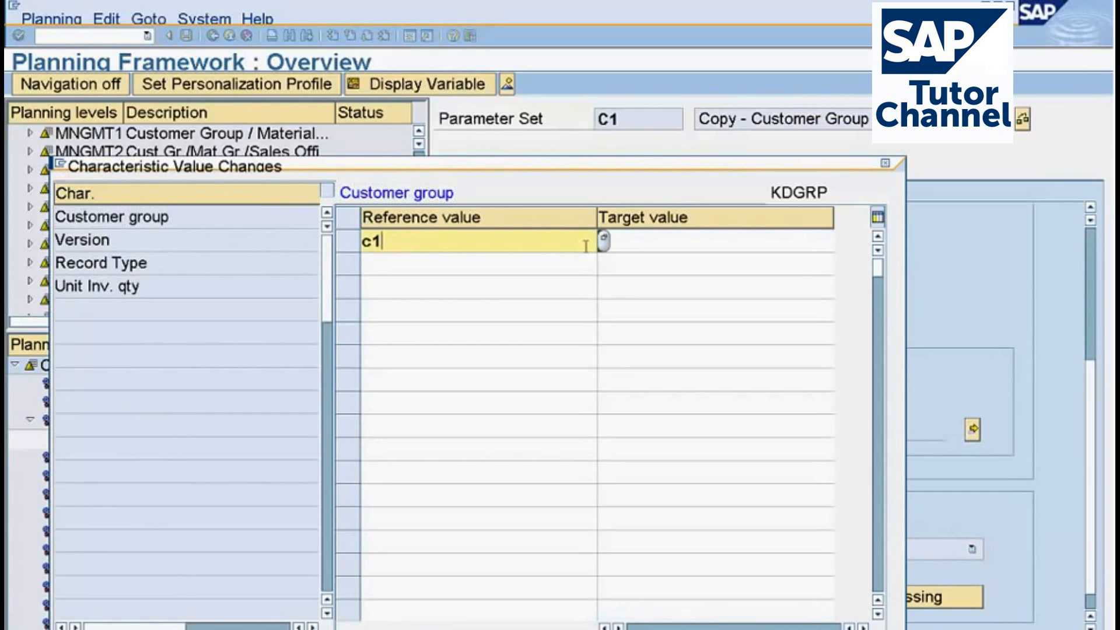
left_click(633, 242)
type("c")
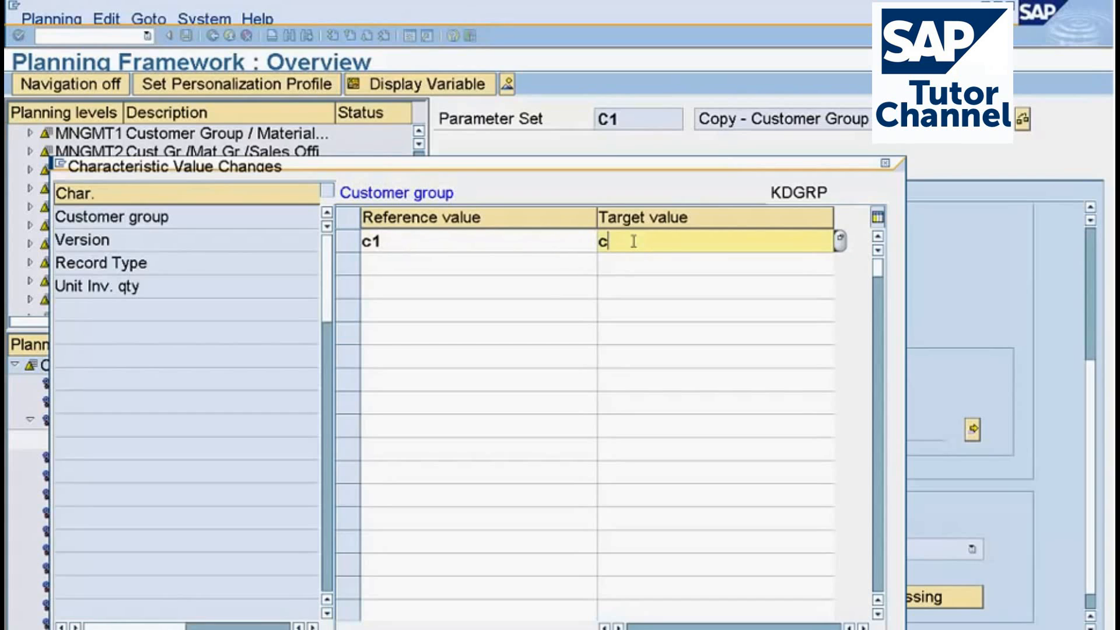
type("2")
key("Return")
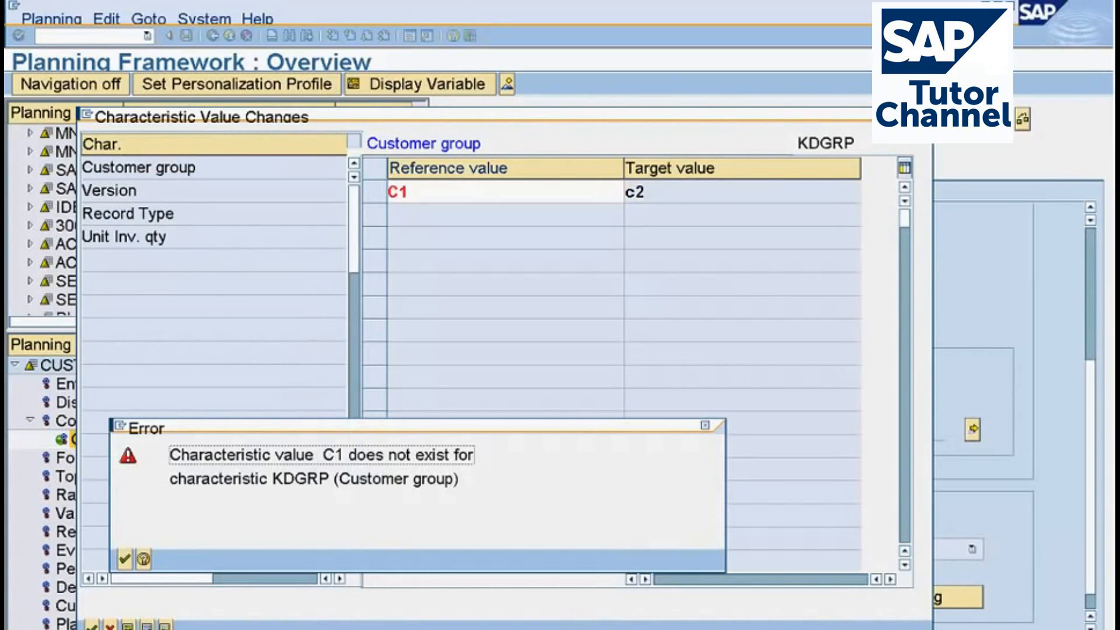
Set the customer group transformation to reference value 01 and target value 02, and confirm the characteristic value changes.
left_click(124, 558)
left_click_drag(411, 192, 283, 216)
type("0")
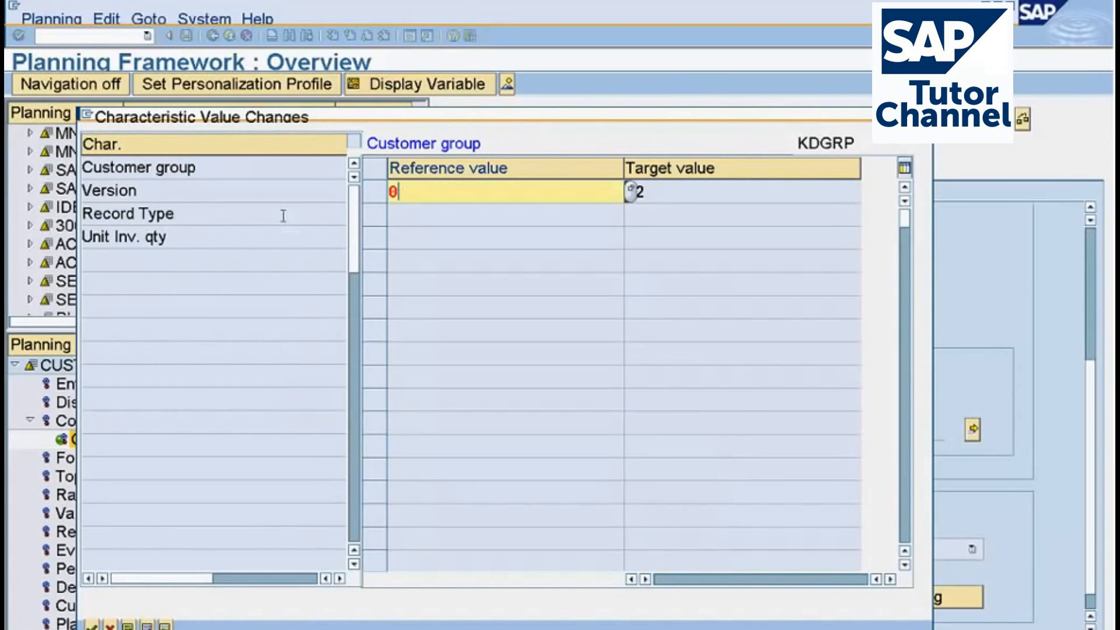
type("1")
key("Return")
key("Return")
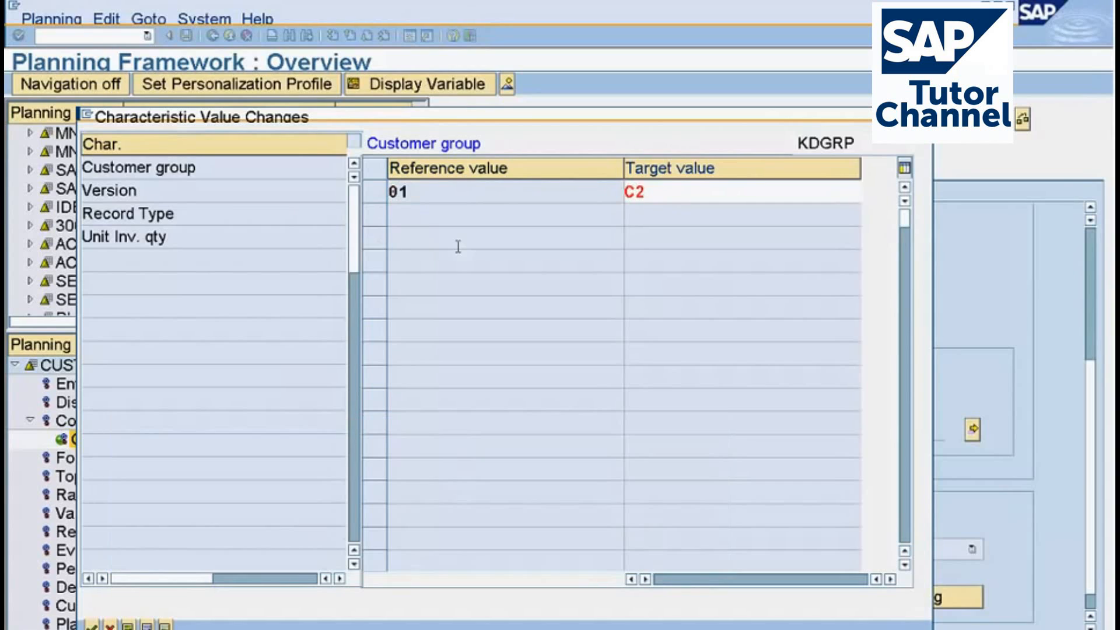
left_click_drag(671, 191, 504, 210)
type("02")
key("Return")
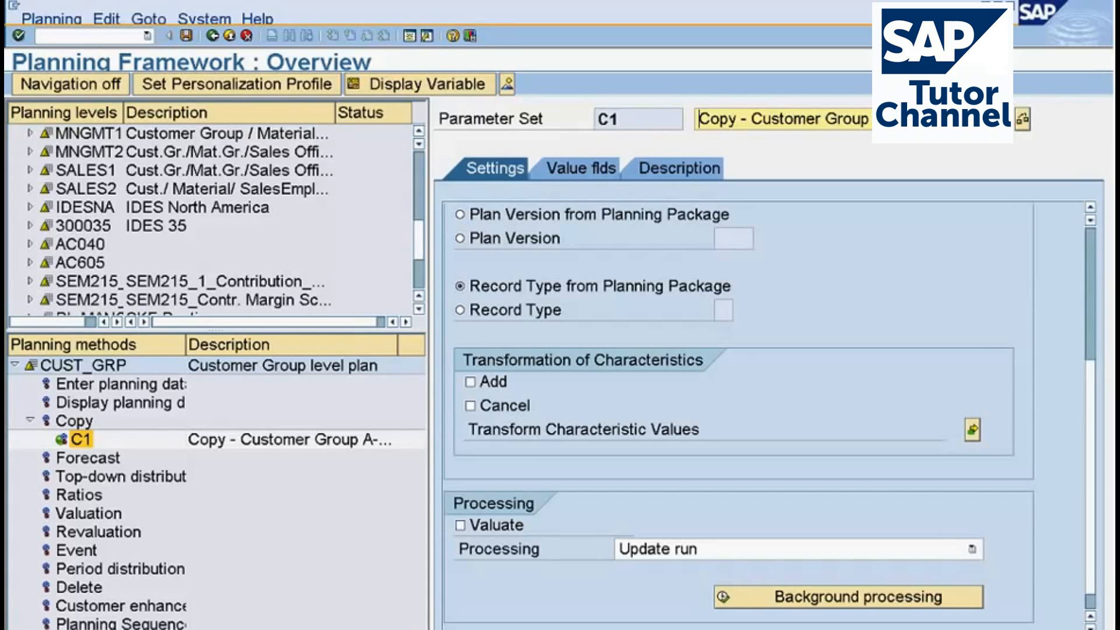
left_click(1088, 208)
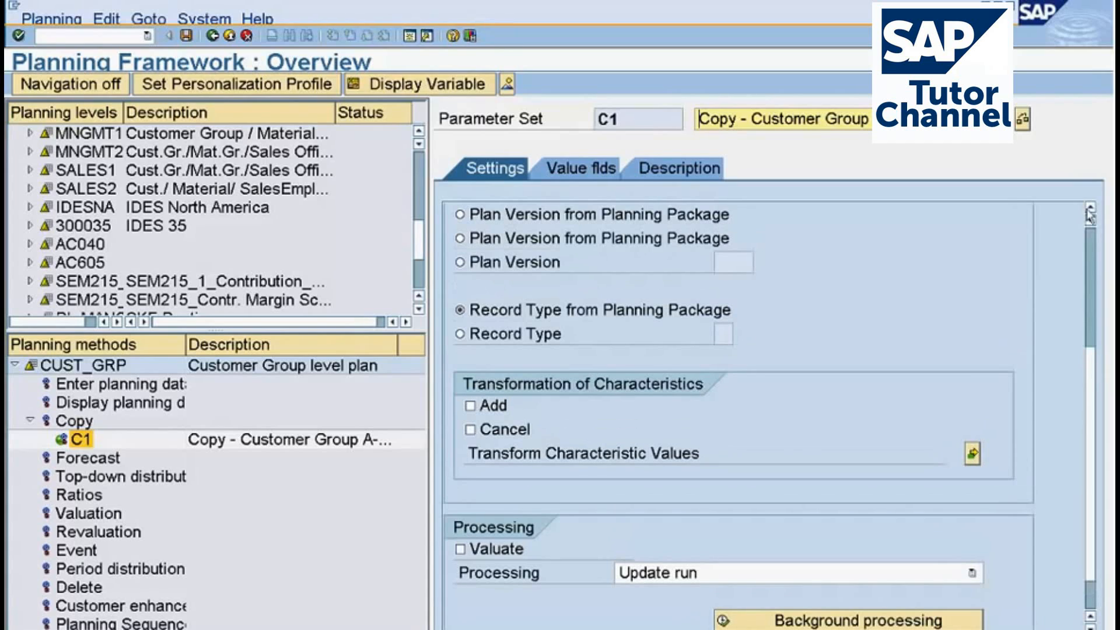
left_click(1089, 209)
left_click(1089, 209)
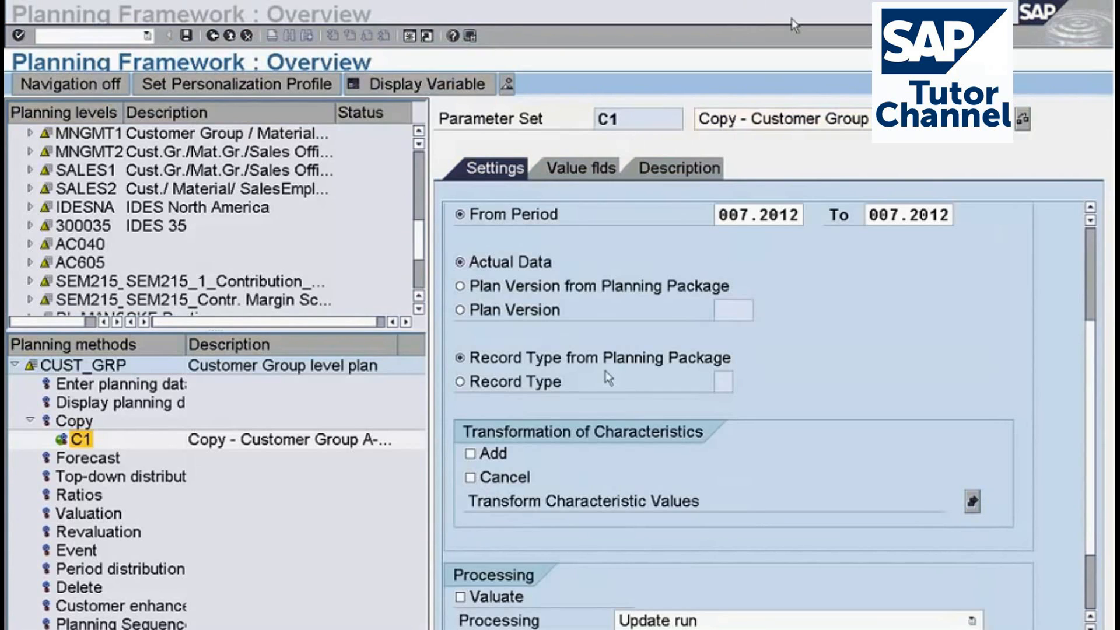
left_click_drag(457, 444, 531, 421)
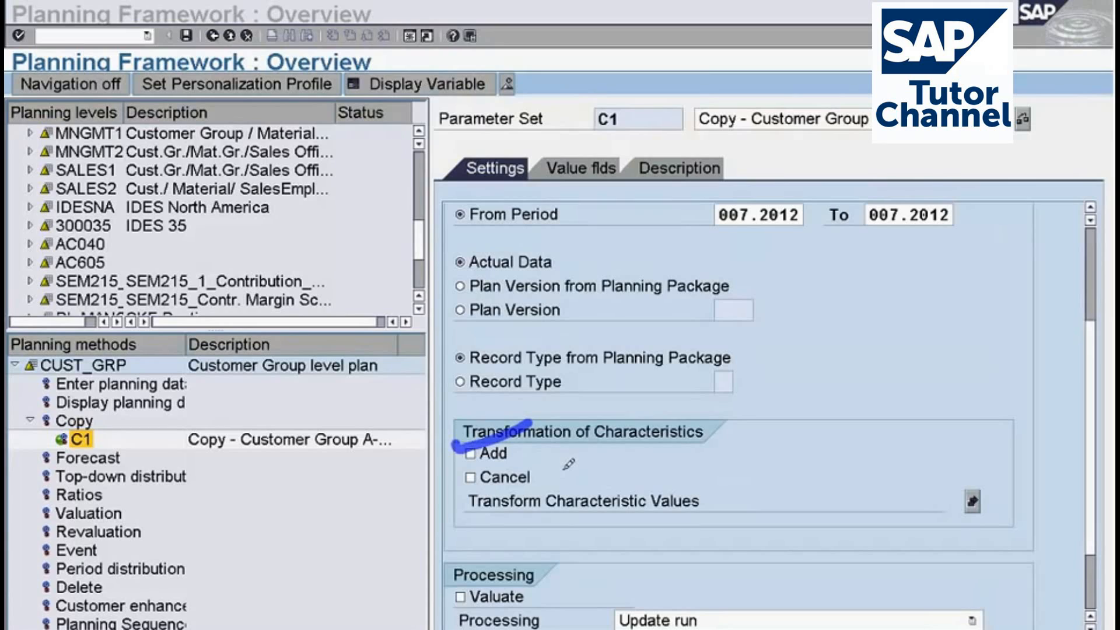
mouse_move(537, 483)
left_mouse_down()
mouse_move(602, 465)
mouse_move(622, 479)
mouse_move(578, 477)
mouse_move(634, 499)
mouse_move(653, 465)
mouse_move(660, 490)
left_mouse_up()
left_click(678, 450)
mouse_move(676, 452)
left_mouse_down()
mouse_move(693, 439)
mouse_move(720, 456)
mouse_move(730, 493)
mouse_move(734, 423)
left_mouse_up()
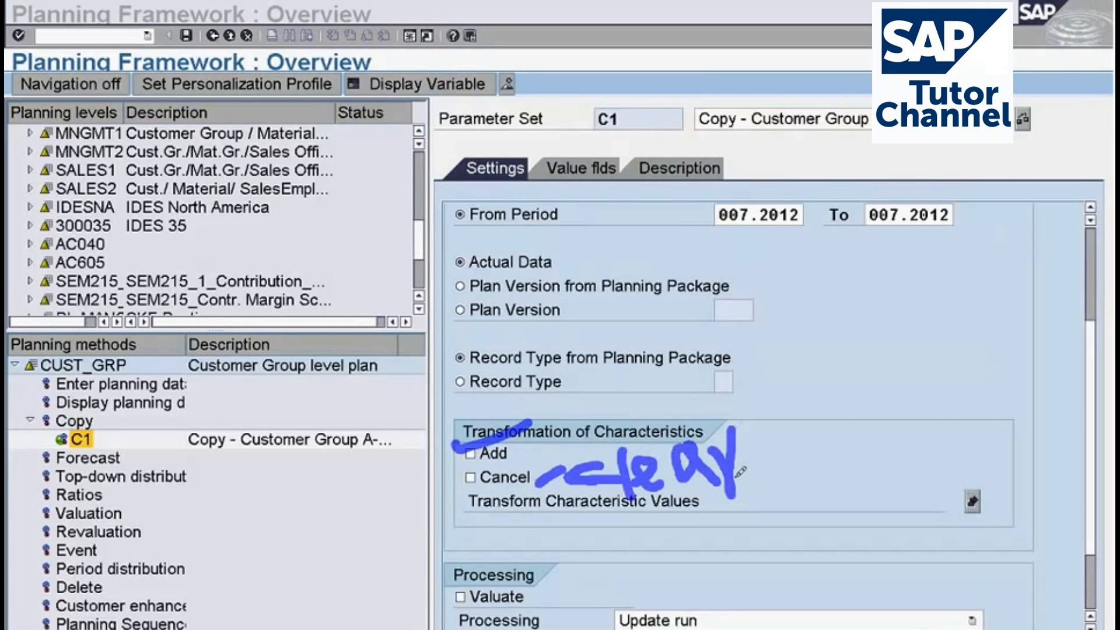
left_click(921, 329)
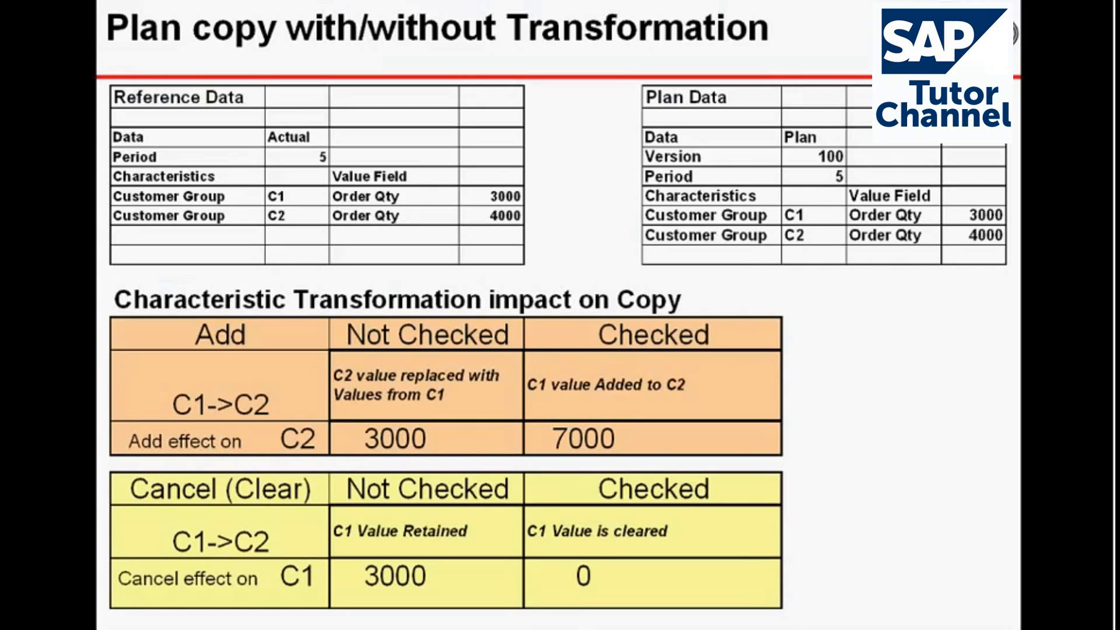